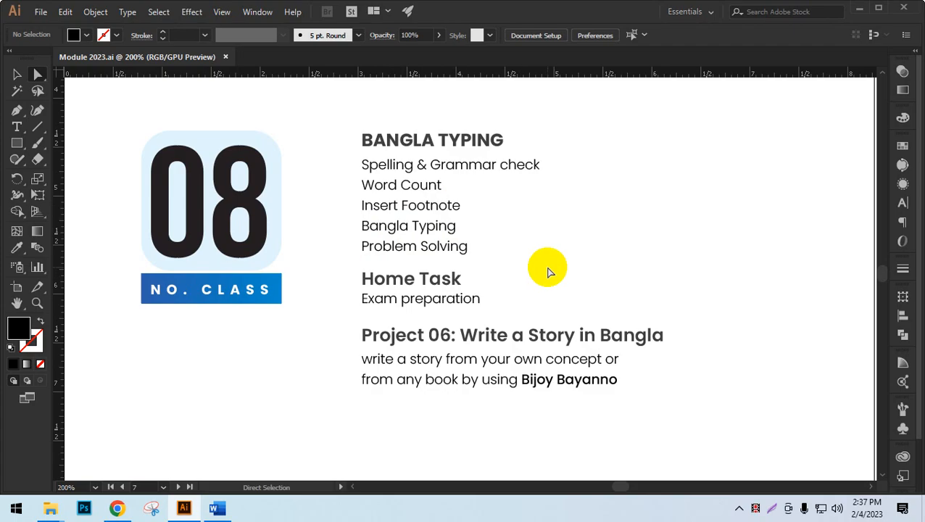
# Examine the class 08 Bangla Typing outline, including its home task and the Project 06 description
pyautogui.click(426, 302)
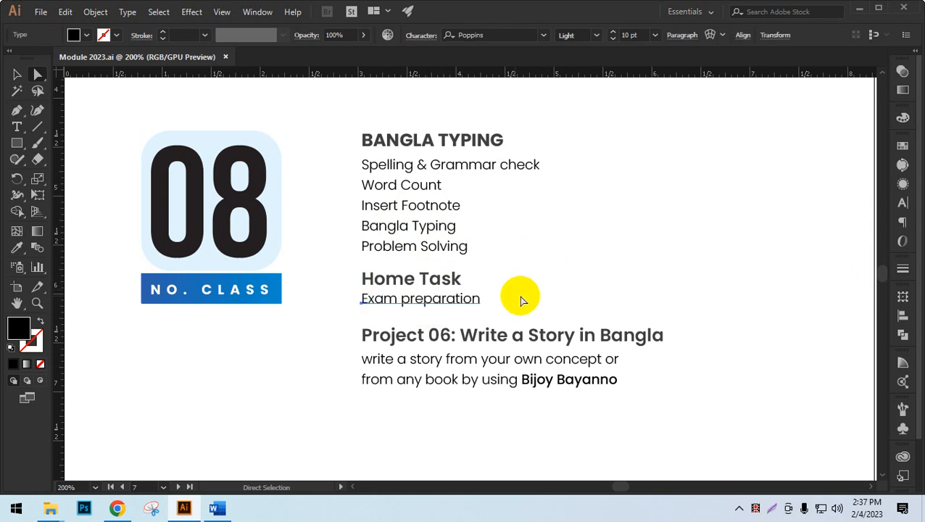
pyautogui.scroll(-2, 543, 294)
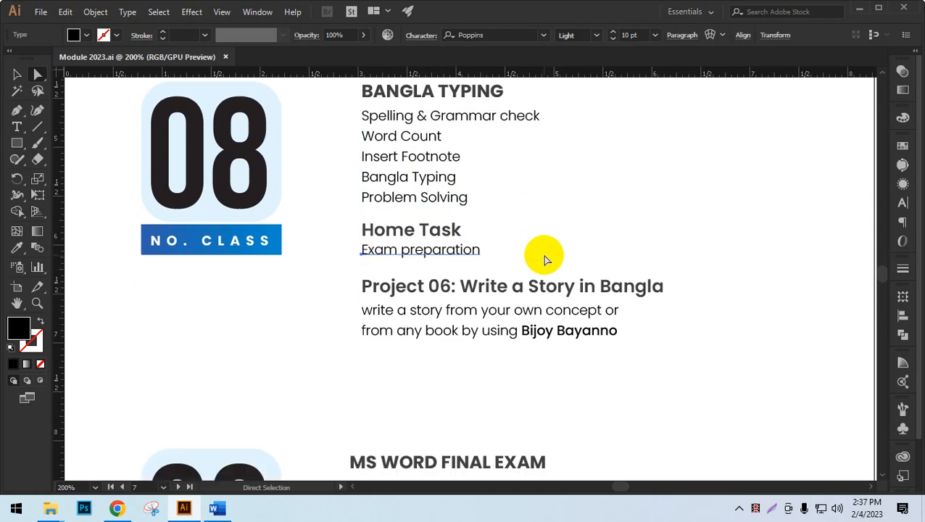
pyautogui.click(472, 300)
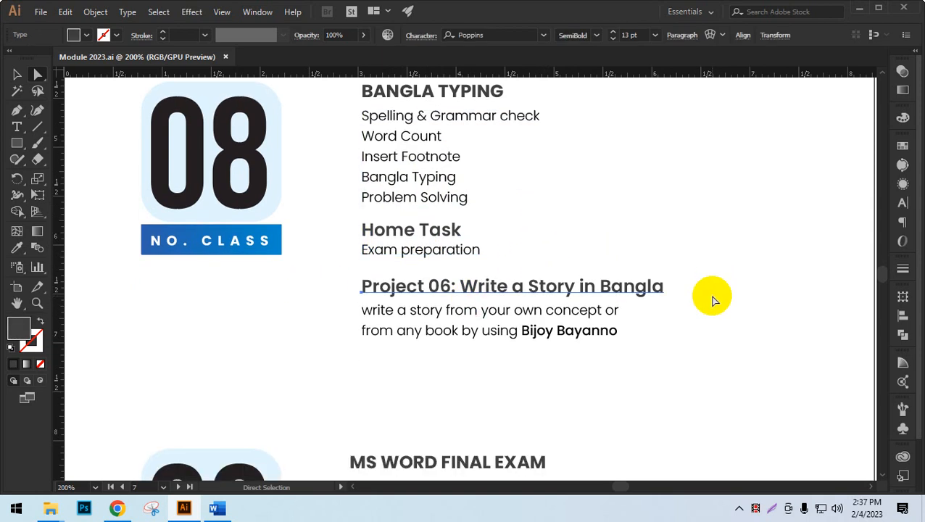
pyautogui.click(714, 300)
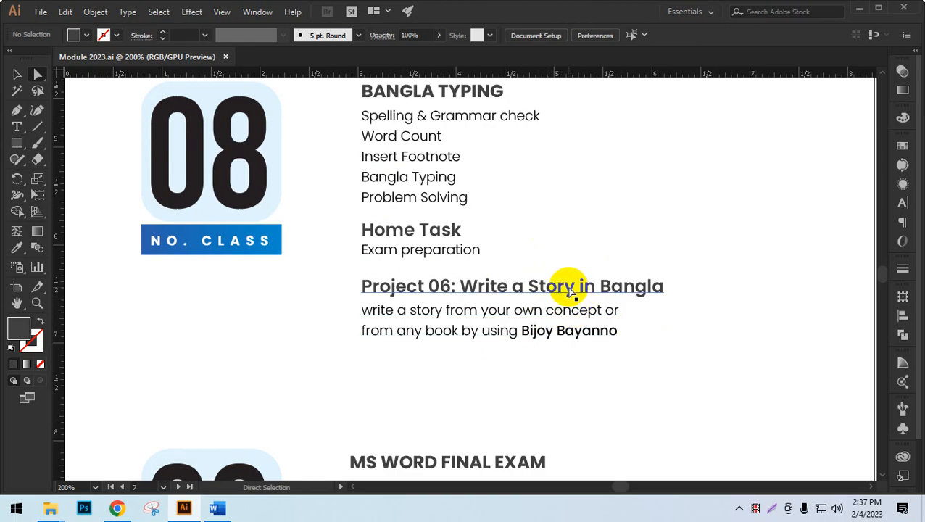
pyautogui.scroll(-2, 569, 290)
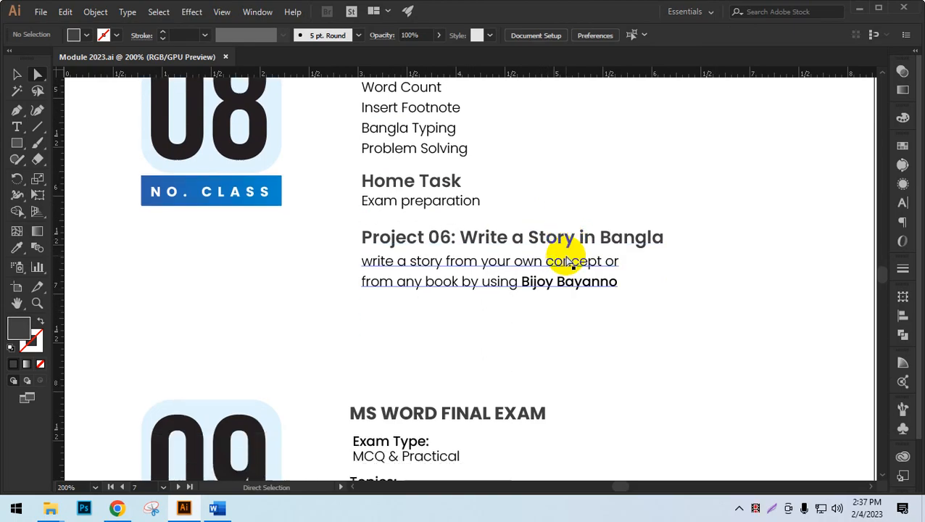
pyautogui.scroll(-1, 562, 243)
pyautogui.click(511, 251)
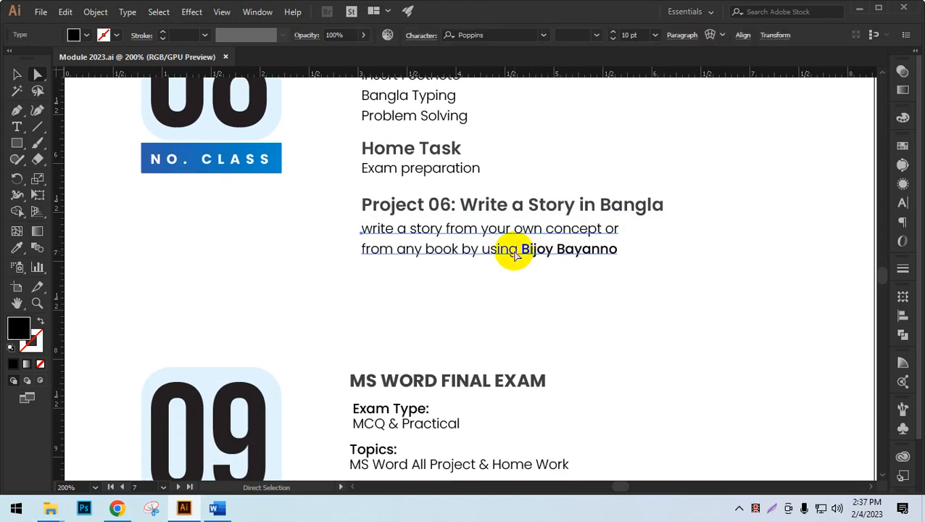
# Examine the class 09 MS Word final exam's type, topics, duration and marks distribution, and return to the class 08 outline
pyautogui.scroll(-5, 516, 251)
pyautogui.click(458, 168)
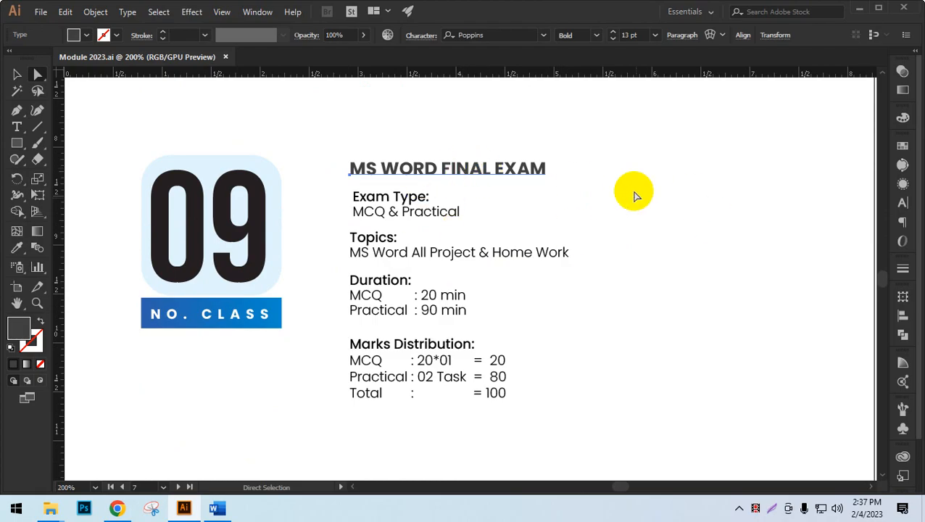
pyautogui.keyDown('shift'); pyautogui.click(385, 213); pyautogui.keyUp('shift')
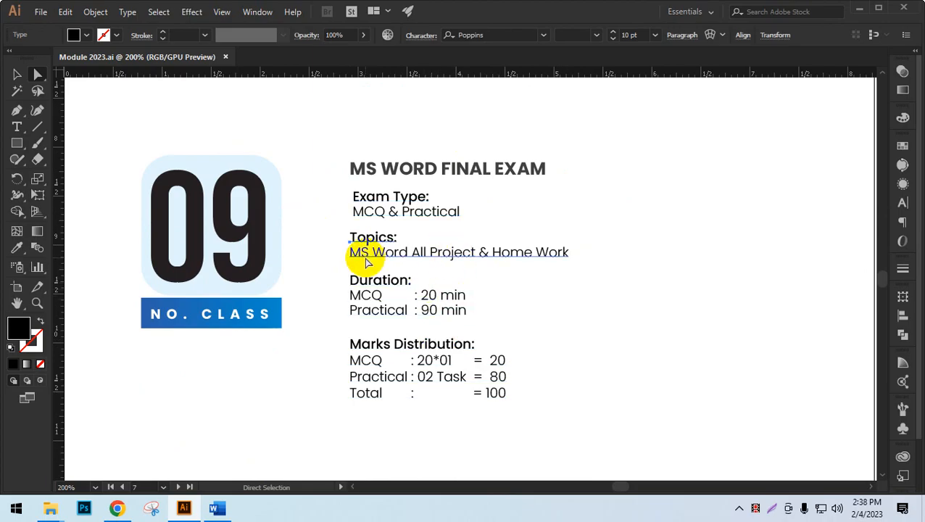
pyautogui.click(670, 259)
pyautogui.click(565, 259)
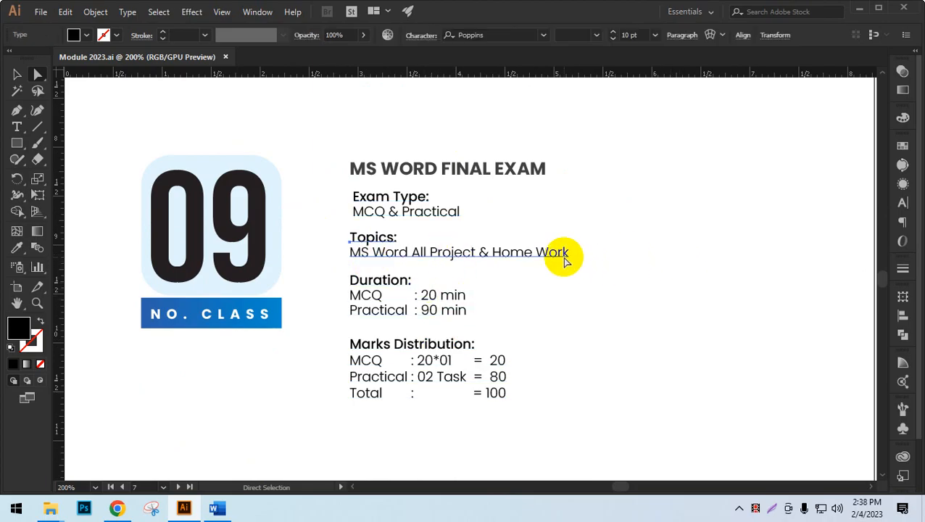
pyautogui.scroll(-2, 575, 279)
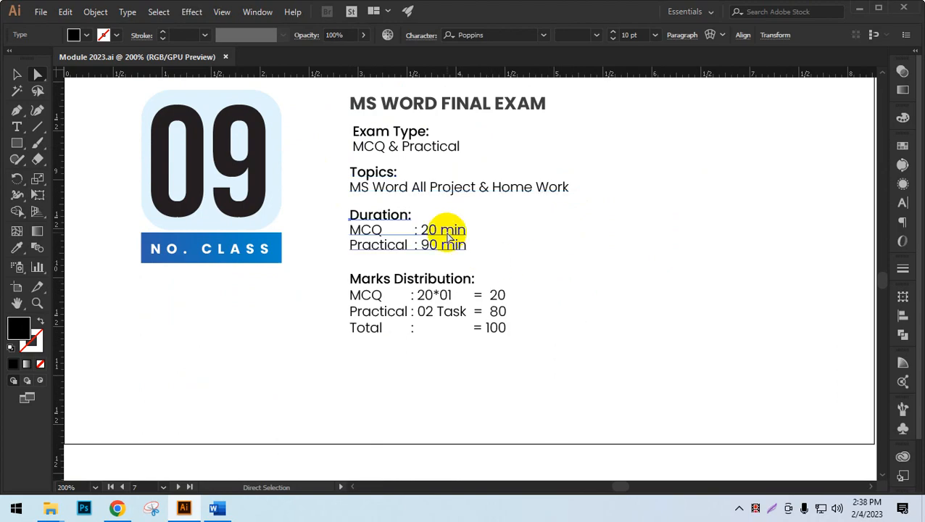
pyautogui.click(548, 197)
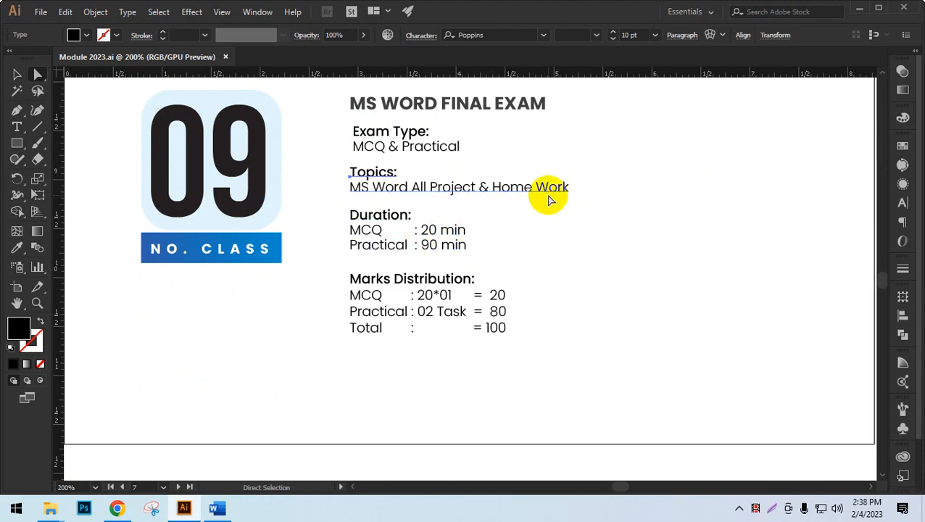
pyautogui.click(407, 231)
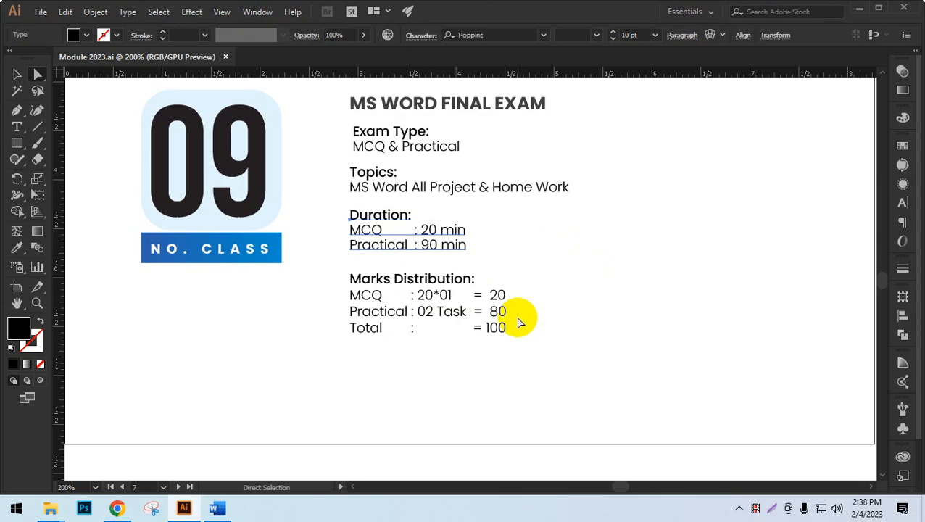
pyautogui.moveTo(549, 356); pyautogui.dragTo(344, 262)
pyautogui.click(672, 229)
pyautogui.scroll(5, 661, 225)
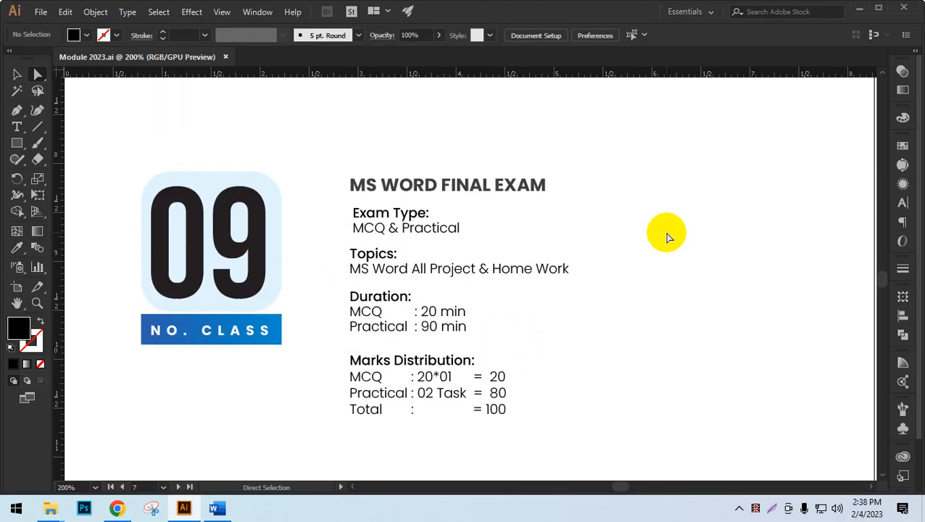
pyautogui.scroll(6, 656, 214)
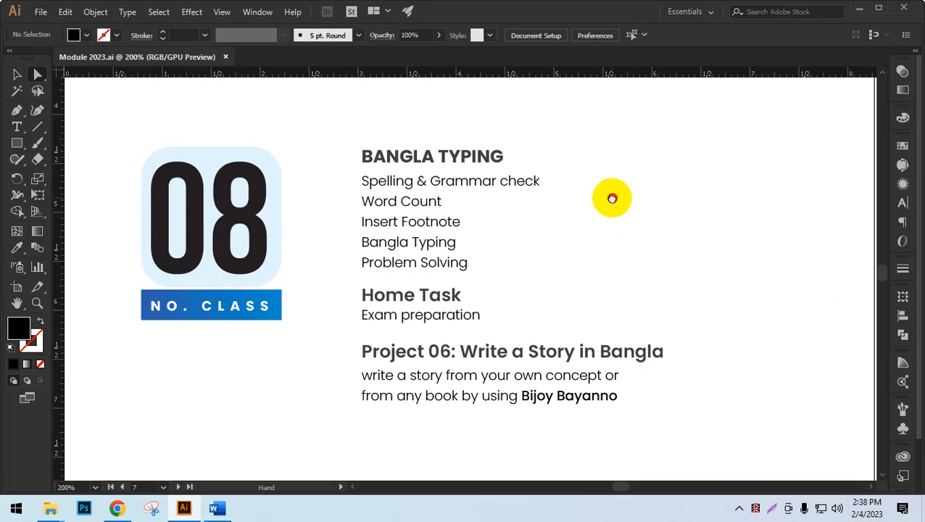
pyautogui.moveTo(609, 197)
pyautogui.mouseDown()
pyautogui.moveTo(620, 194)
pyautogui.moveTo(611, 192)
pyautogui.mouseUp()
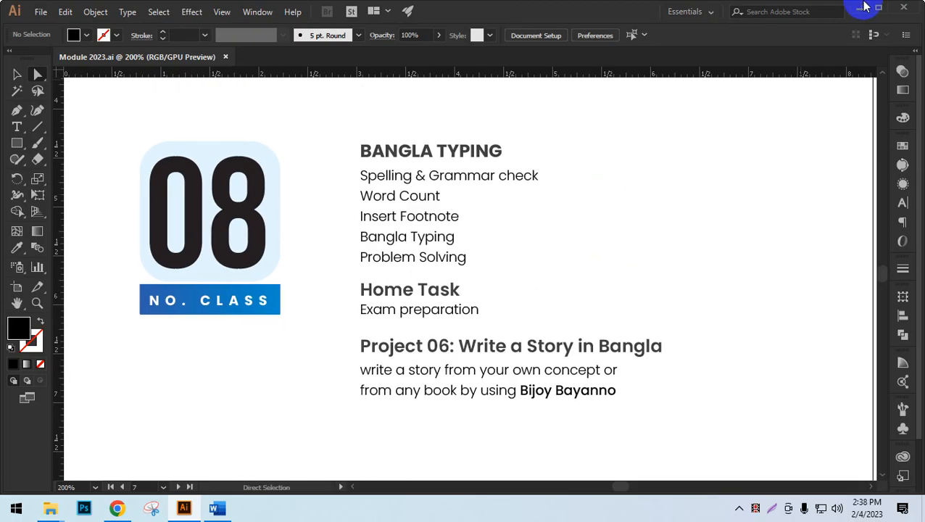
# Find Word through the system search, launch it and minimize its start window
pyautogui.click(10, 510)
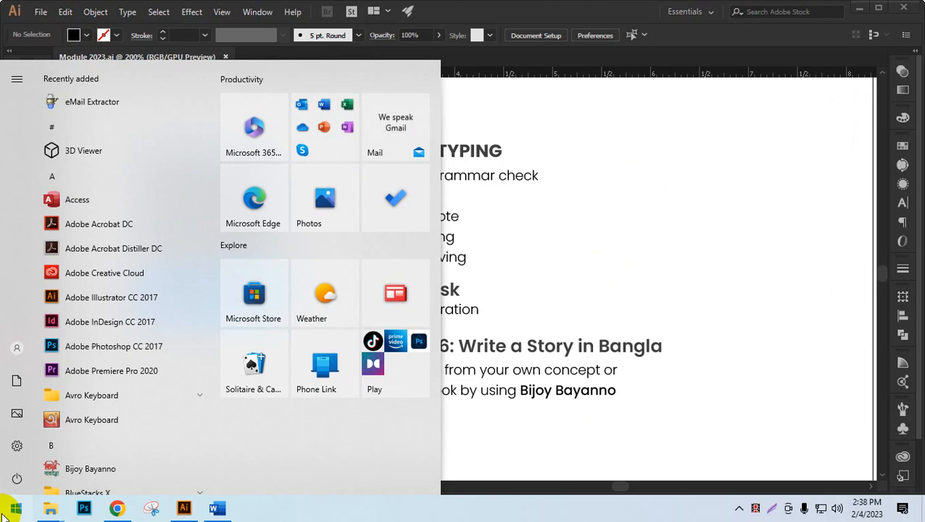
pyautogui.write('word')
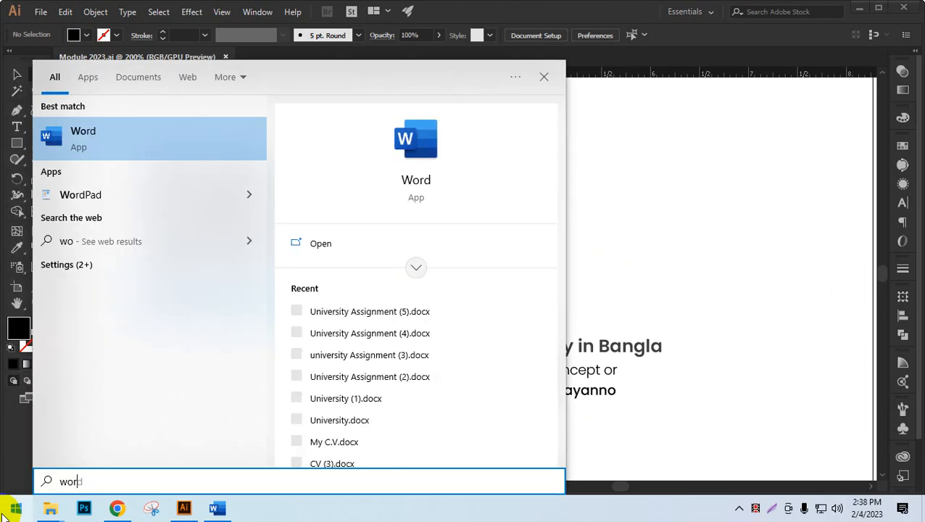
pyautogui.click(429, 176)
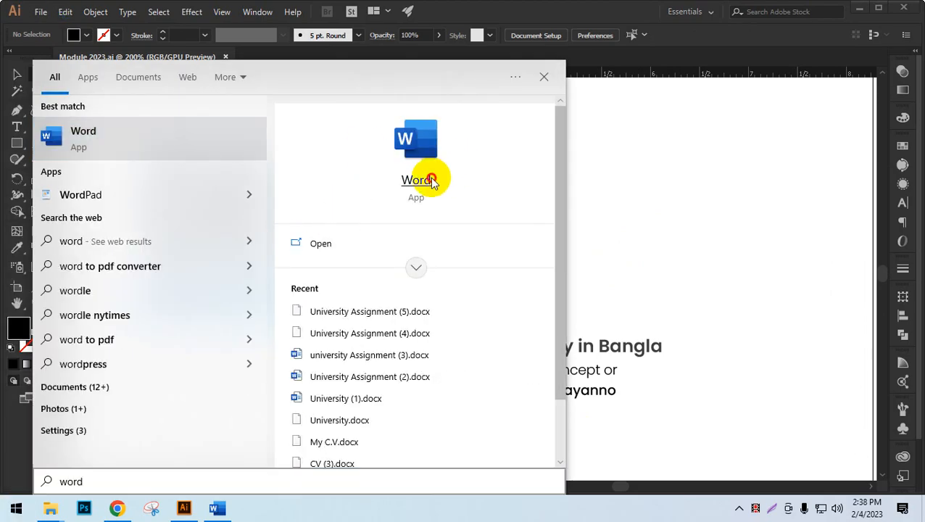
pyautogui.click(814, 28)
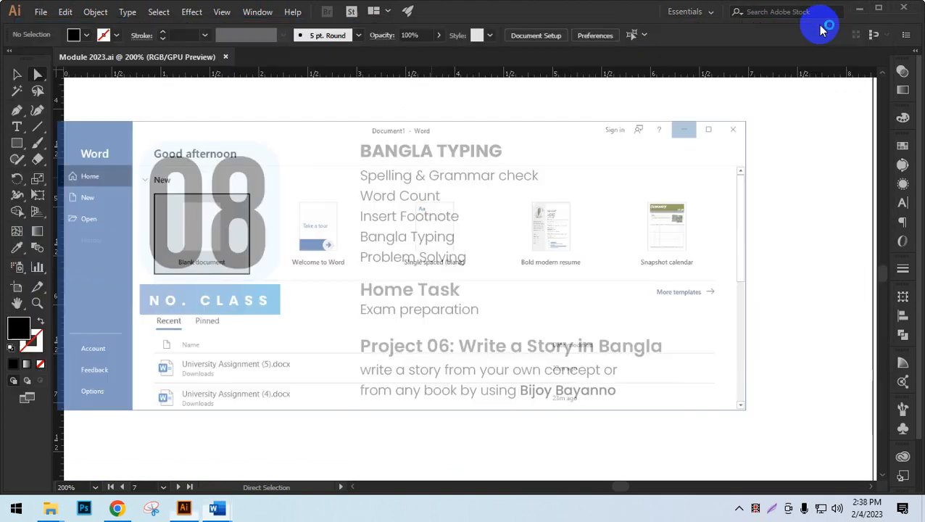
# Close University Assignment (4).docx in Word without saving the changes
pyautogui.moveTo(230, 515)
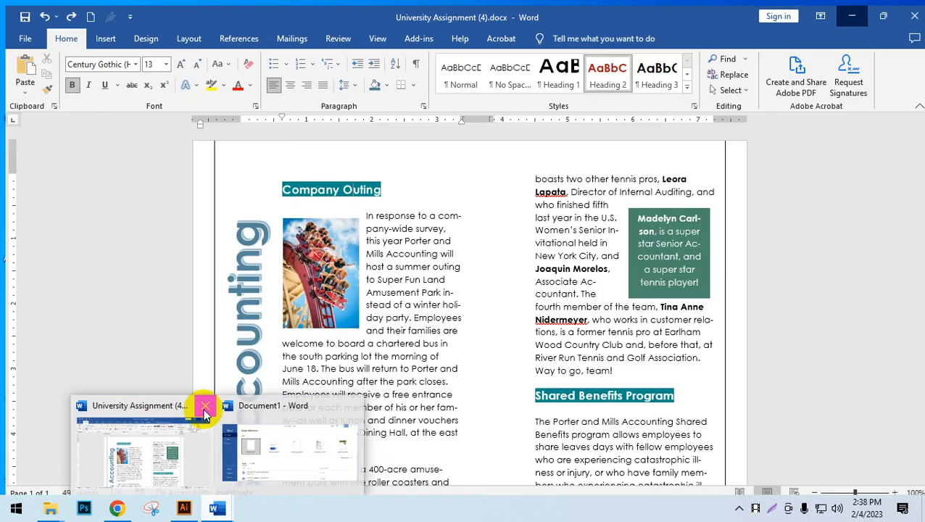
pyautogui.click(205, 410)
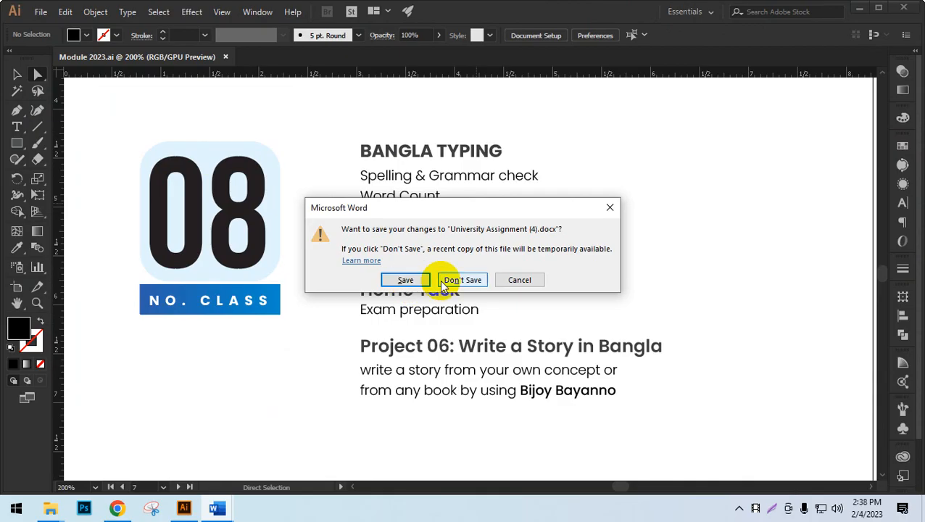
pyautogui.click(443, 284)
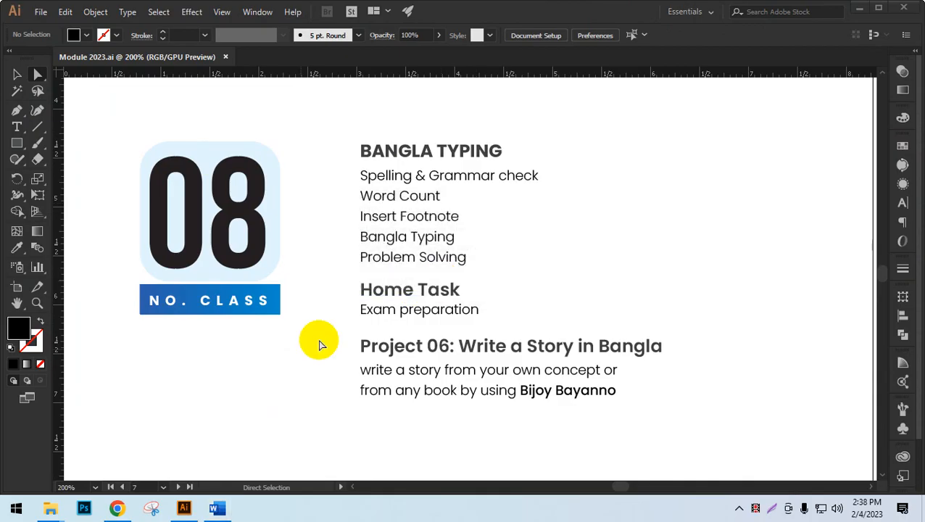
# Switch to the new Word window, dismiss its start screen to reach the blank document and maximize the window
pyautogui.click(218, 507)
pyautogui.press('Escape')
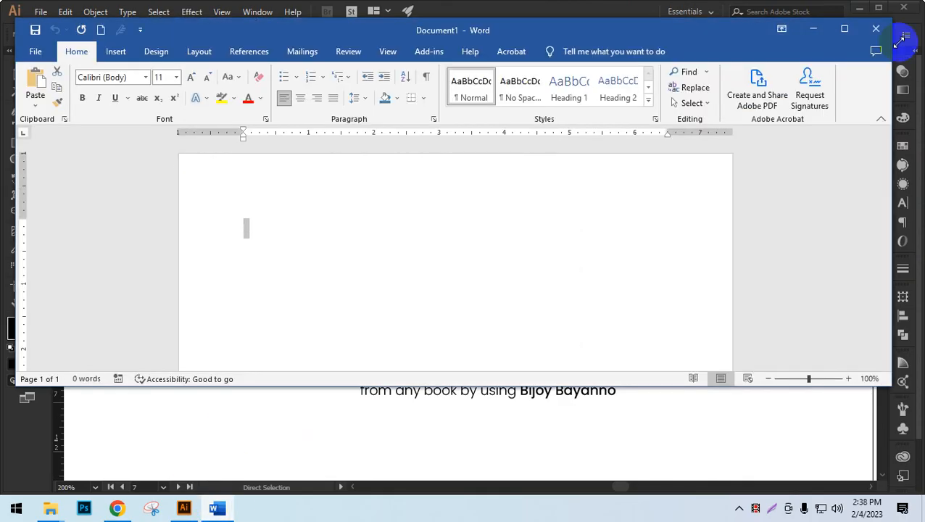
pyautogui.click(841, 27)
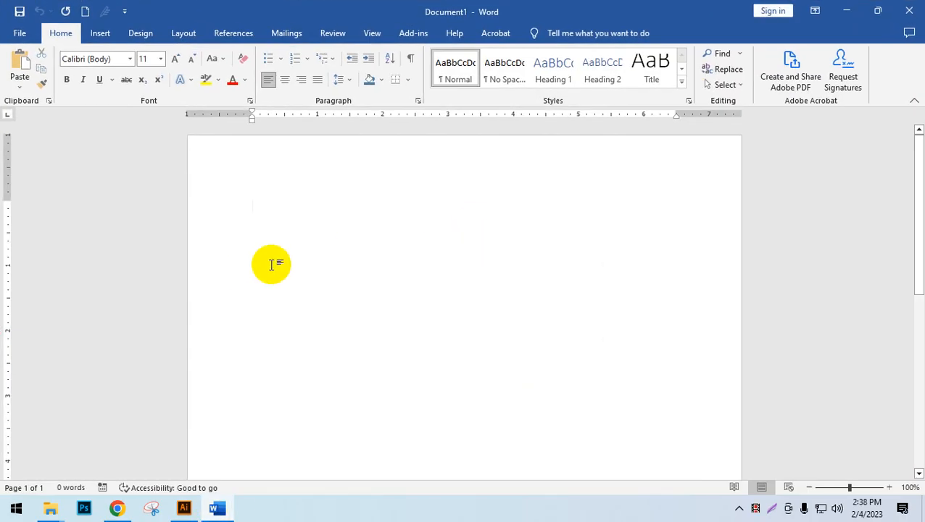
# Write the sentence "I am a student." in the blank document and deliberately misspell its last word as "studant"
pyautogui.scroll(6, 302, 261)
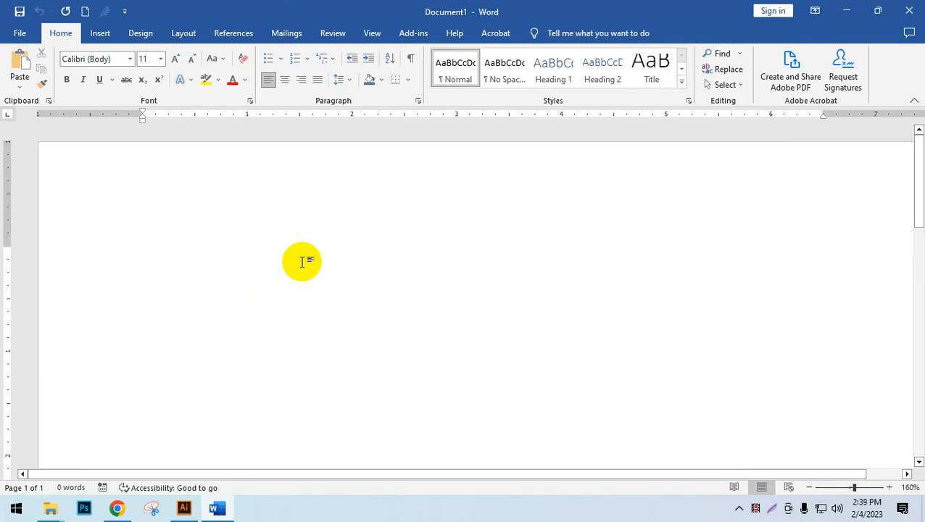
pyautogui.write('I am a student.')
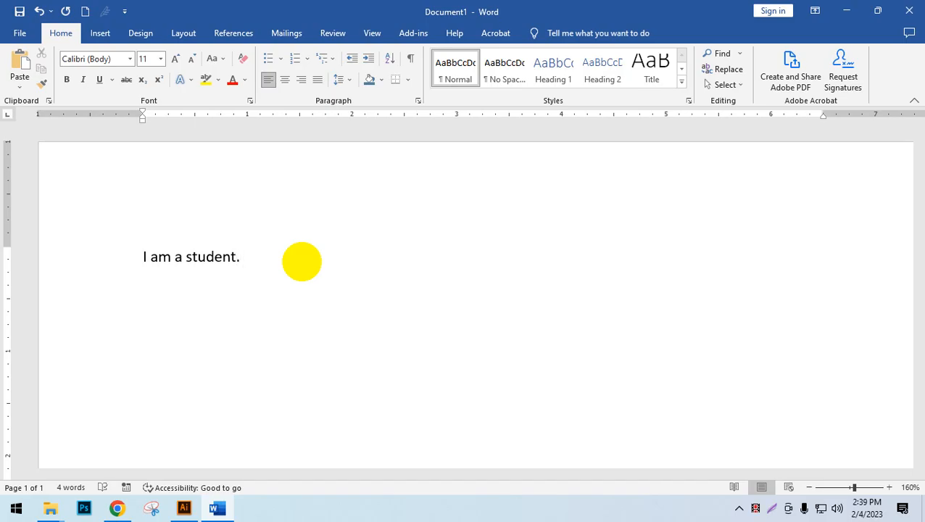
pyautogui.click(224, 254)
pyautogui.press('BackSpace')
pyautogui.press('BackSpace')
pyautogui.write('da')
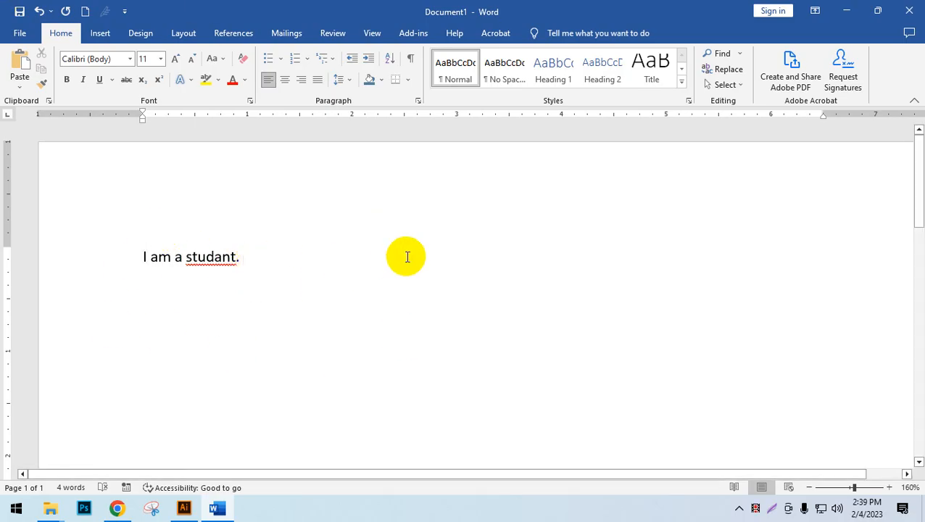
# Run the Spelling & Grammar check on the sentence containing "studant"
pyautogui.click(328, 33)
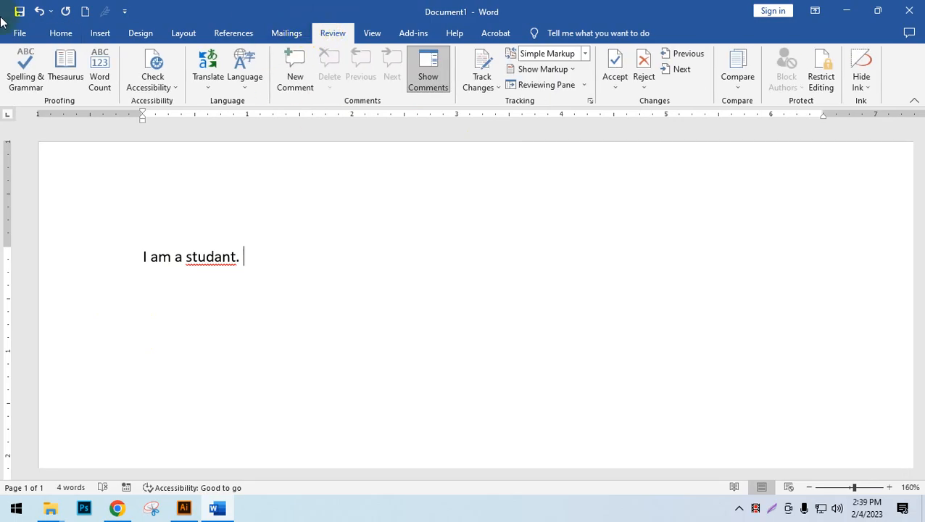
pyautogui.click(22, 78)
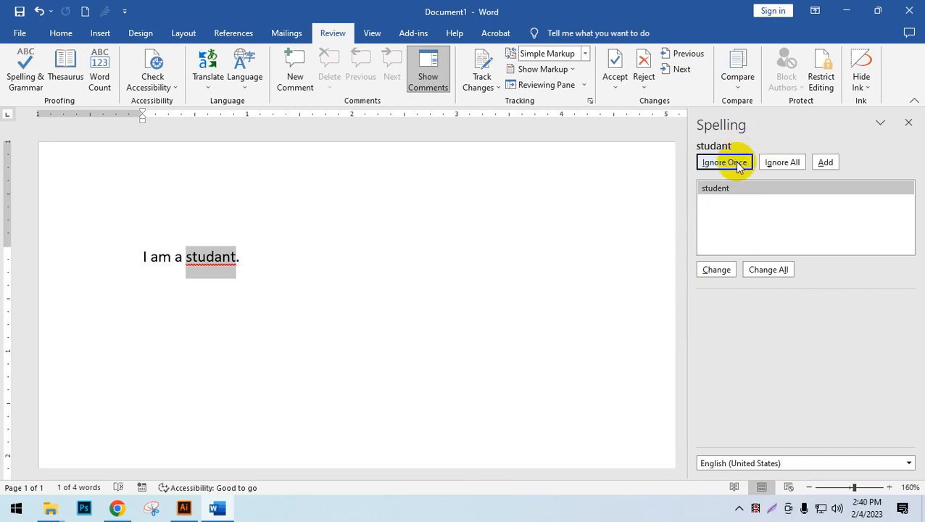
# Add a person's full name after the sentence and correct the ending of the surname
pyautogui.click(406, 265)
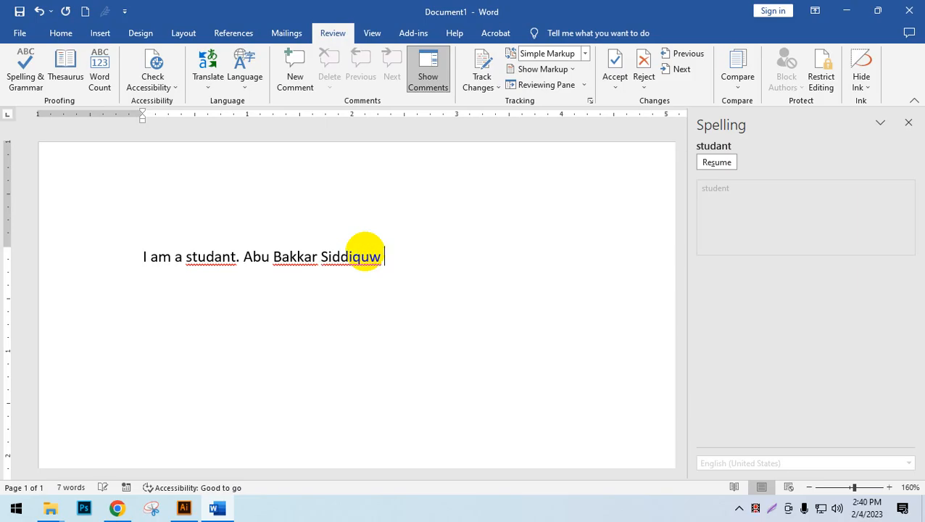
pyautogui.press('BackSpace')
pyautogui.press('BackSpace')
pyautogui.write('e')
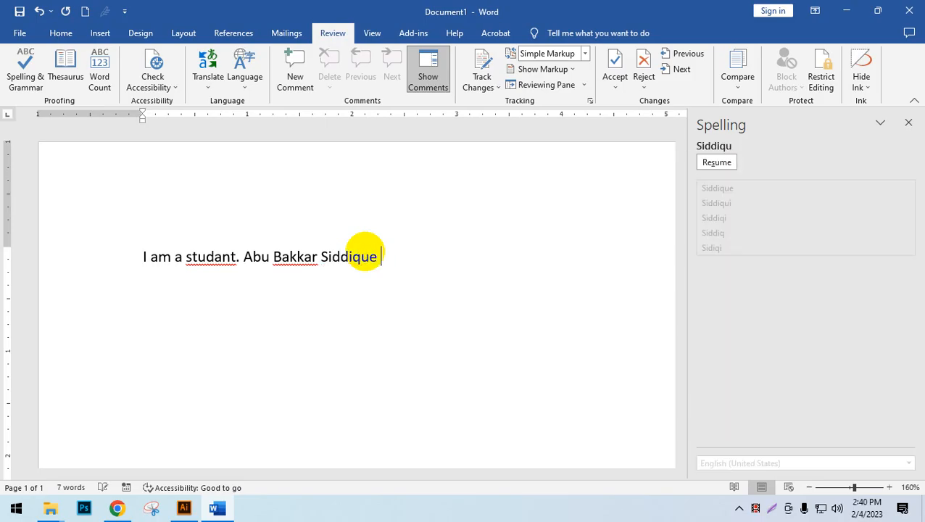
# Inspect the spelling suggestions for the flagged words in the line and return the cursor to the line's end
pyautogui.click(368, 358)
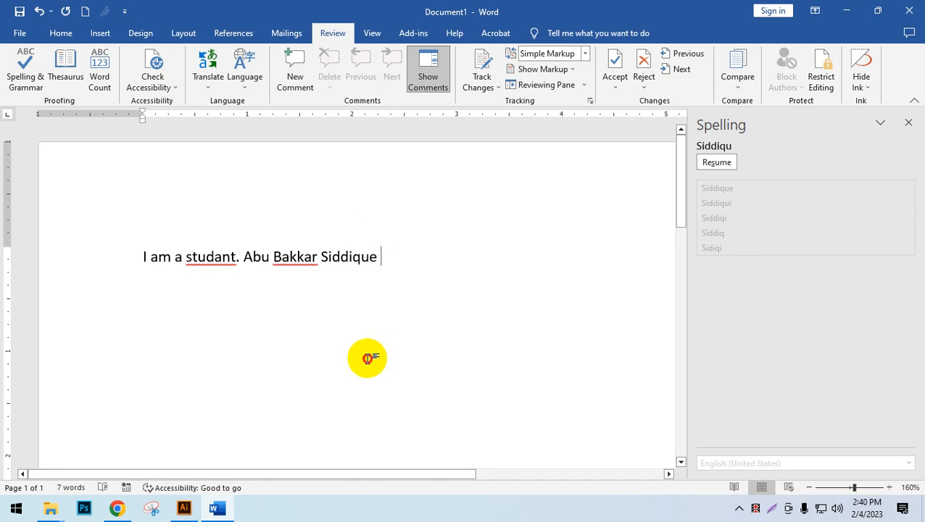
pyautogui.click(218, 261)
pyautogui.click(290, 258)
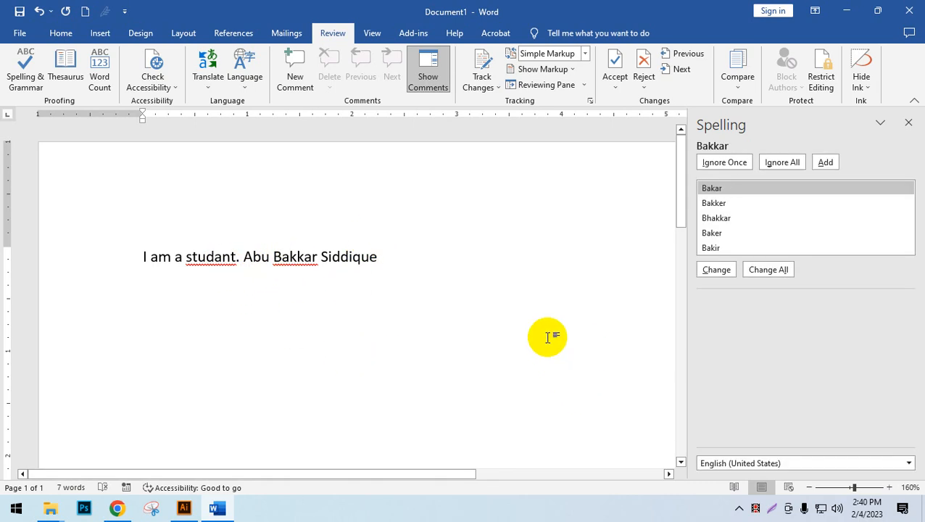
pyautogui.click(250, 257)
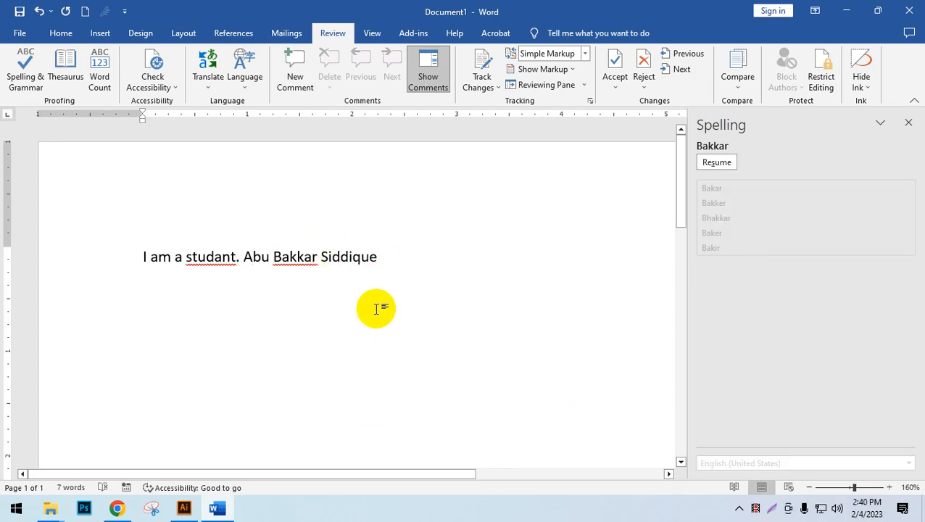
pyautogui.click(469, 252)
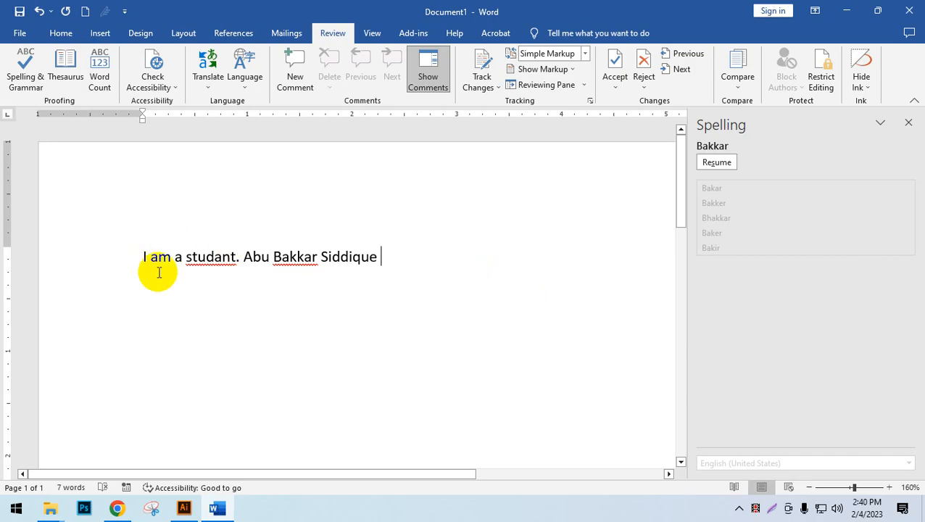
# Replace "studant" with the suggested "student", ignore the flagged part of the name once, and finish the spelling check
pyautogui.click(196, 258)
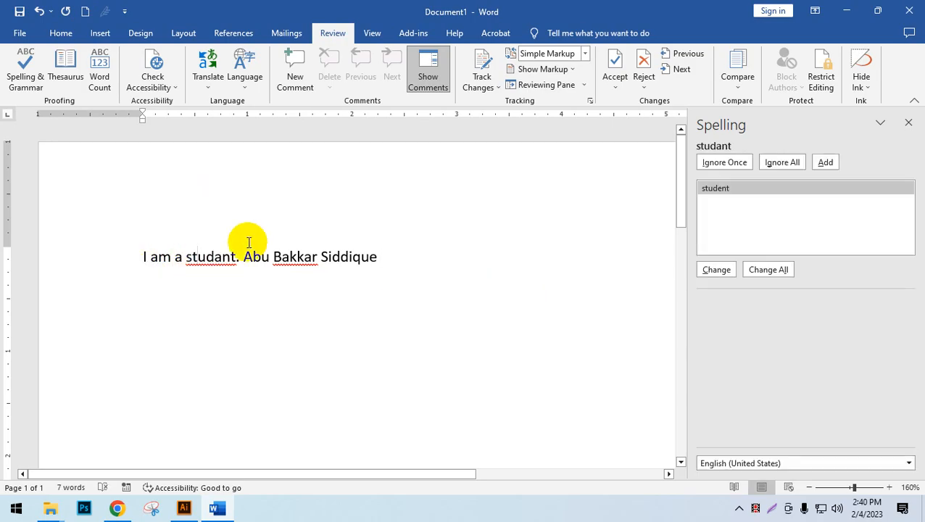
pyautogui.click(716, 271)
pyautogui.click(302, 268)
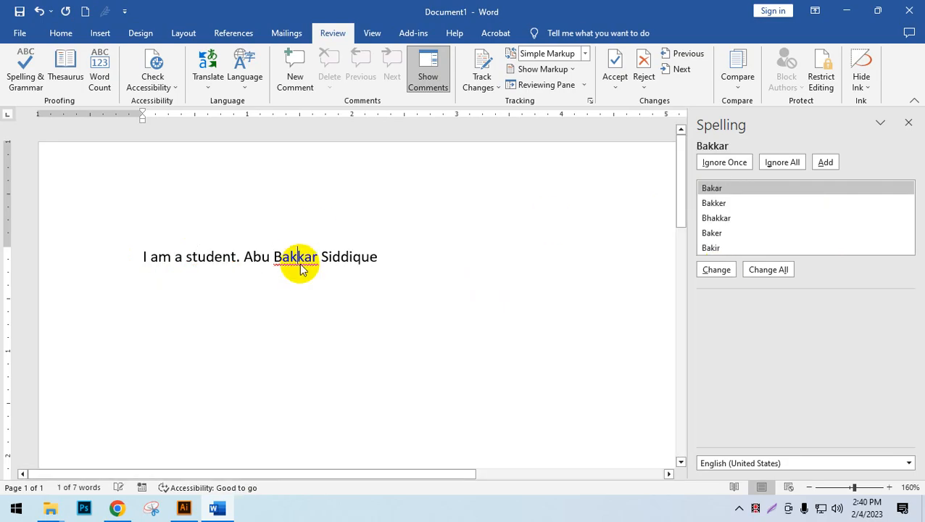
pyautogui.click(737, 164)
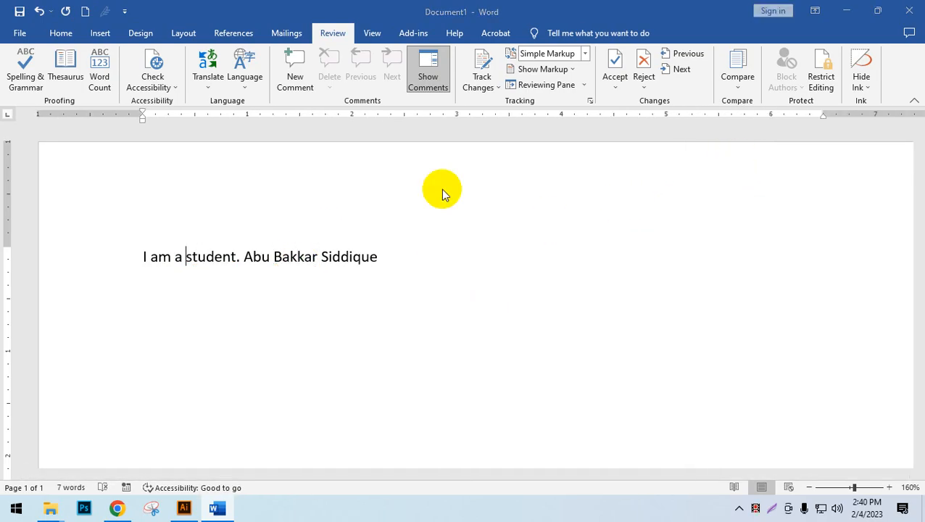
pyautogui.click(468, 293)
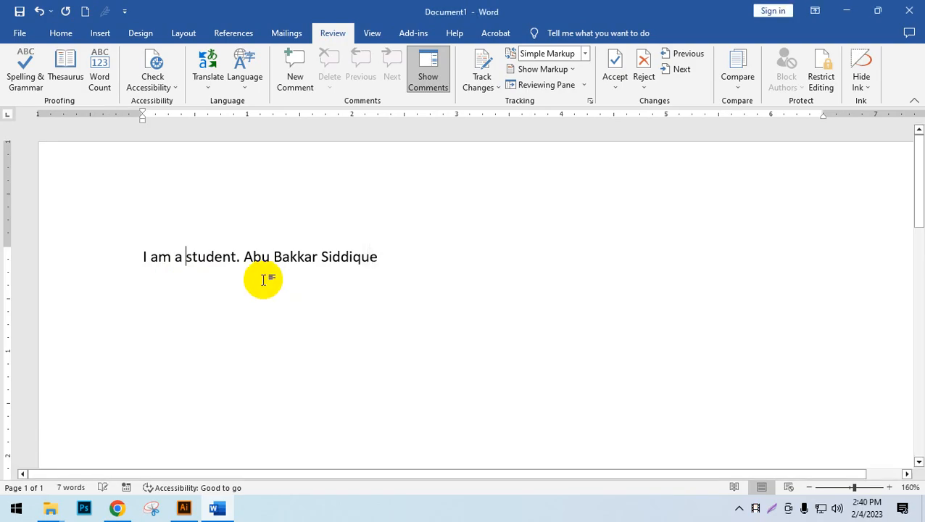
# Write the flagged part of the name on its own line below the sentence and add it to the spelling dictionary
pyautogui.click(390, 259)
pyautogui.press('Return')
pyautogui.press('Return')
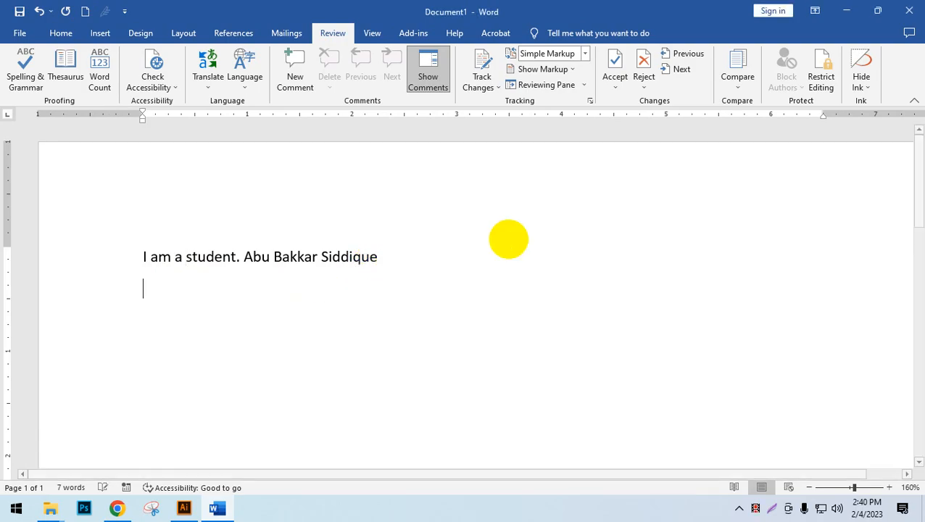
pyautogui.write('bakkar')
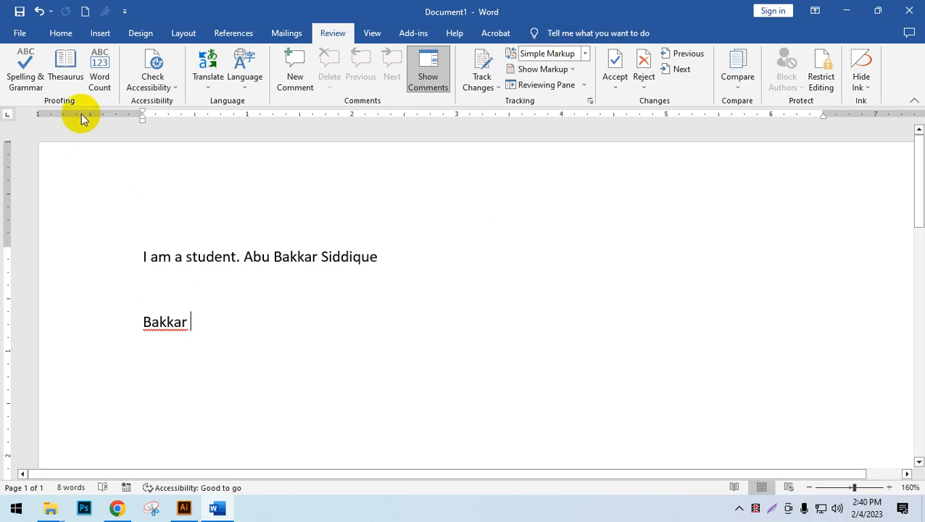
pyautogui.click(25, 69)
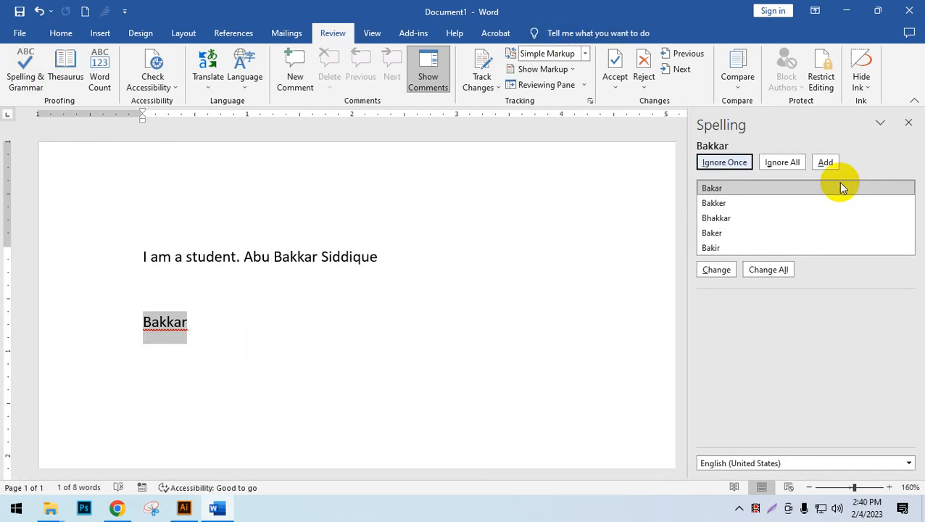
pyautogui.click(826, 161)
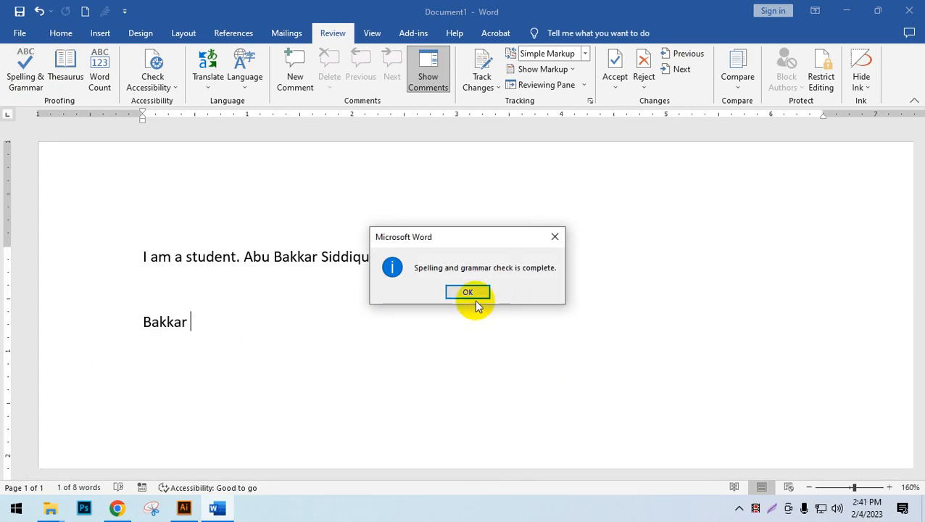
pyautogui.click(467, 292)
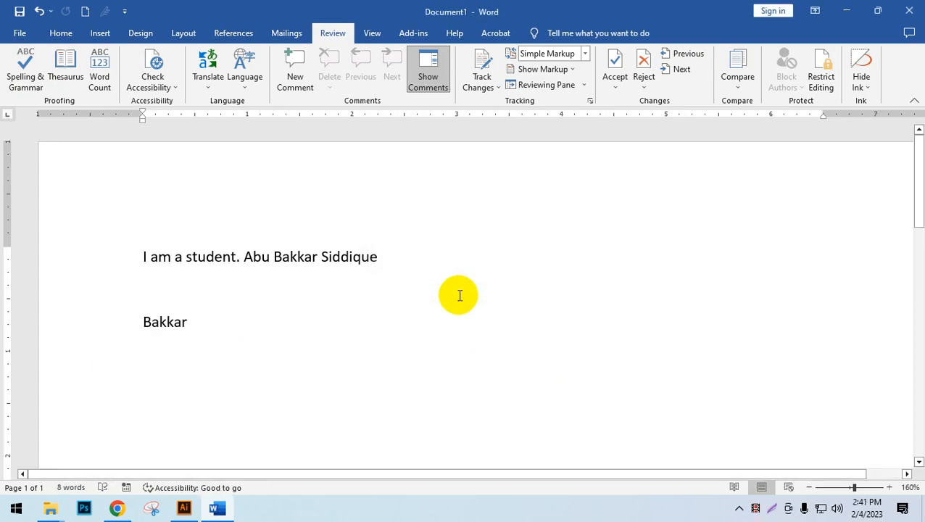
# Write the same name again in a new paragraph and the nonsense word "kjzsdxcbh" on the line below it
pyautogui.press('Return')
pyautogui.write('bakk')
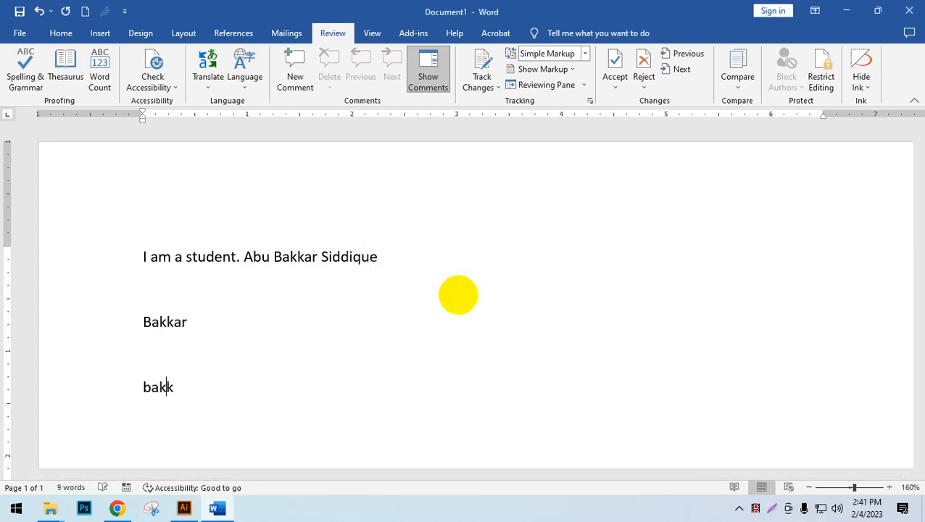
pyautogui.press('BackSpace')
pyautogui.write('kar')
pyautogui.press('Return')
pyautogui.write('kjzsdxcbh')
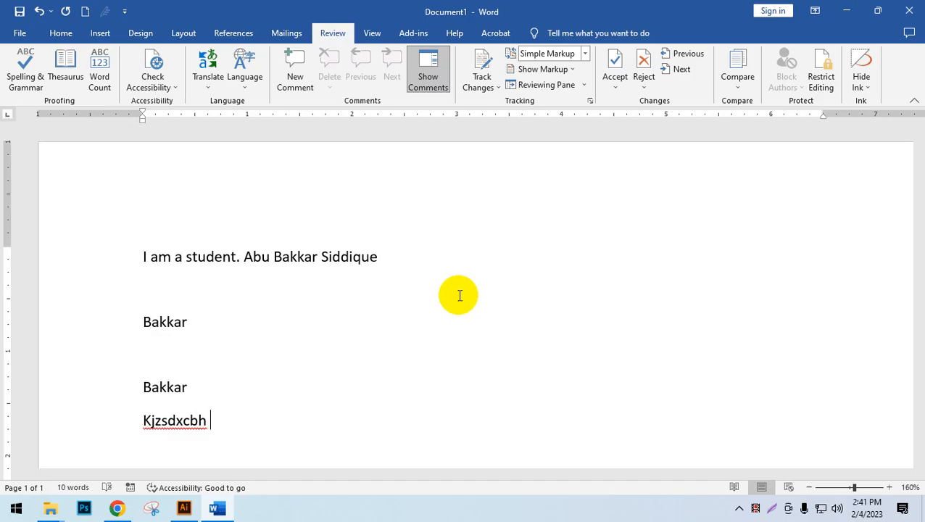
# Delete all the text in the document
pyautogui.hotkey('ctrl', 'p')
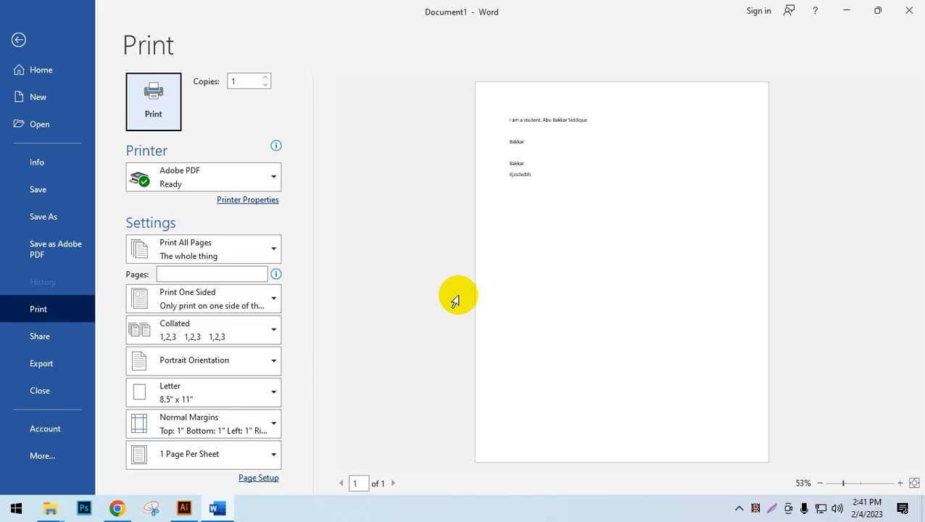
pyautogui.press('Escape')
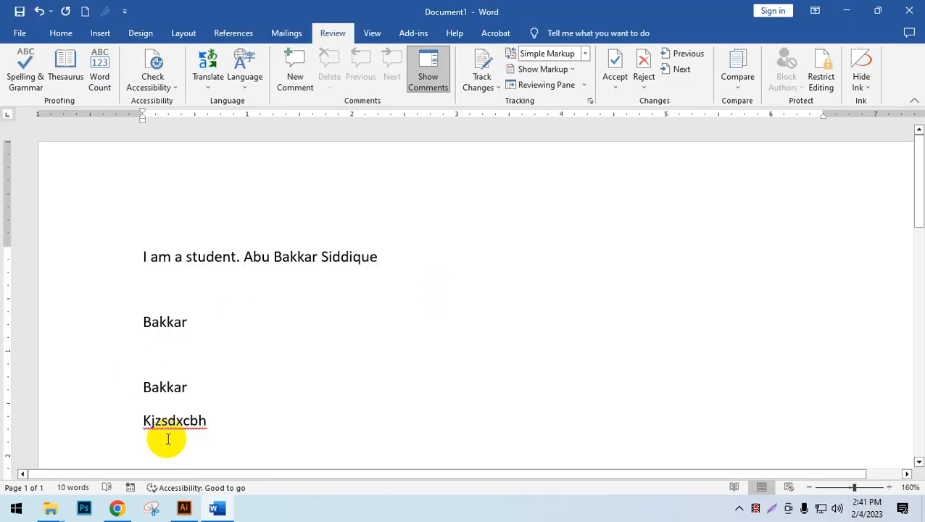
pyautogui.moveTo(346, 438); pyautogui.dragTo(136, 224)
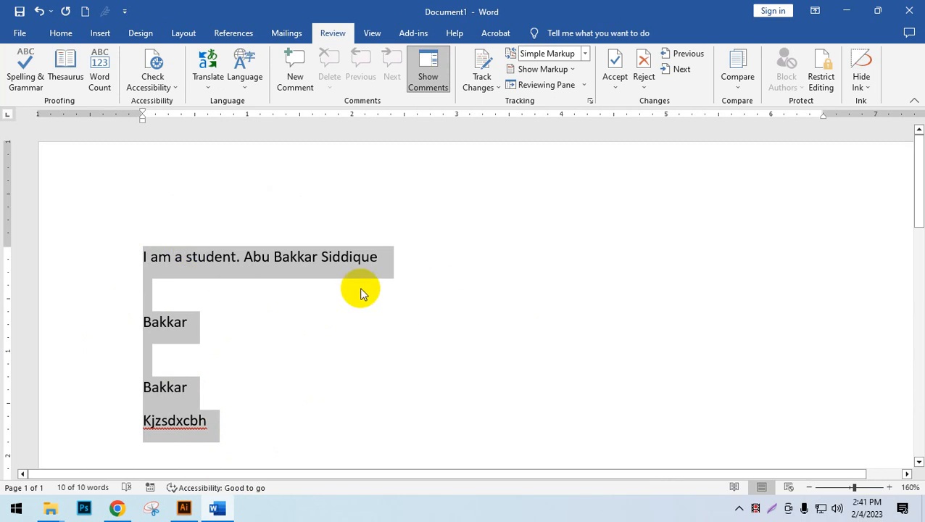
pyautogui.press('Delete')
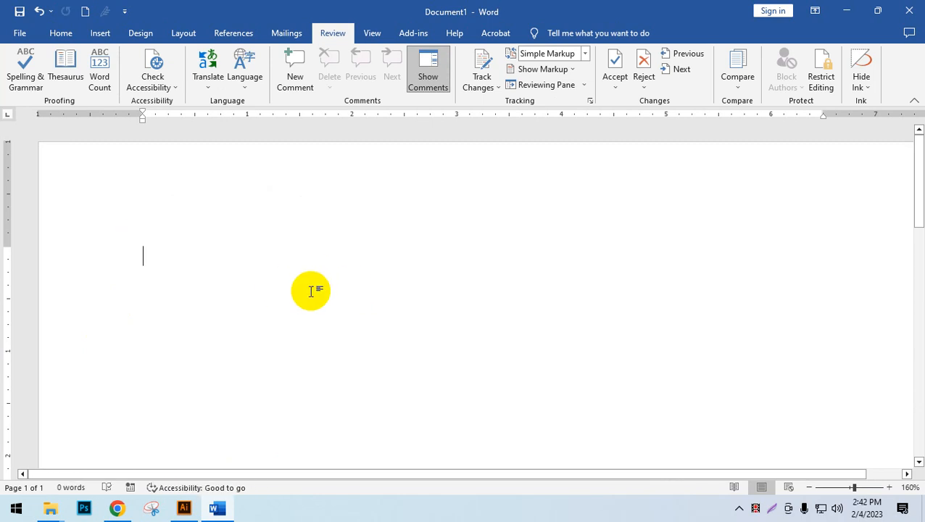
# Check the spelling suggestions for the nonsense word "jdskjka" in the empty document, and remove the word
pyautogui.write('jdskjka')
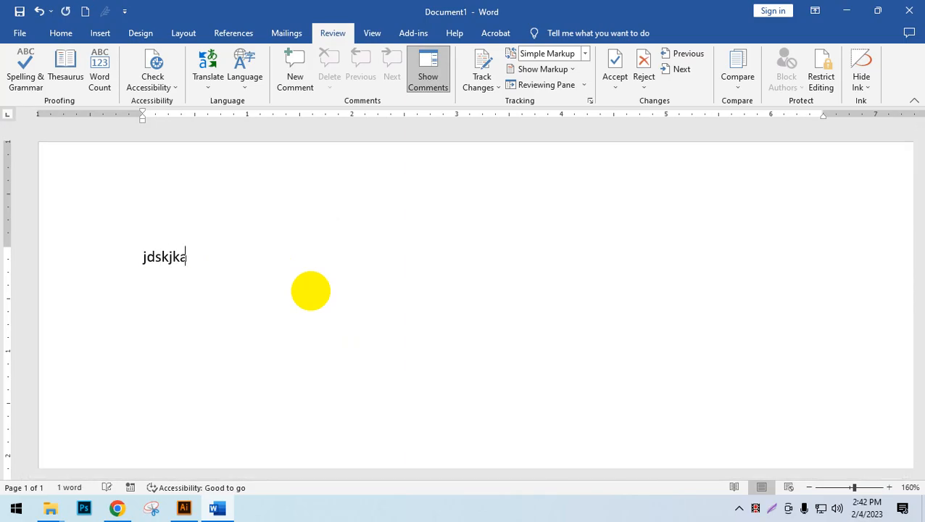
pyautogui.rightClick(165, 266)
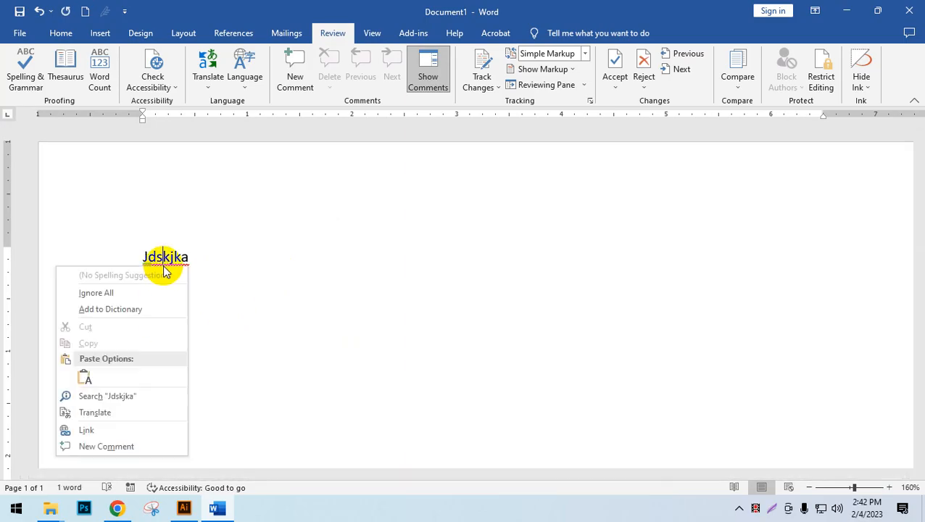
pyautogui.click(264, 292)
pyautogui.moveTo(237, 263); pyautogui.dragTo(2, 248)
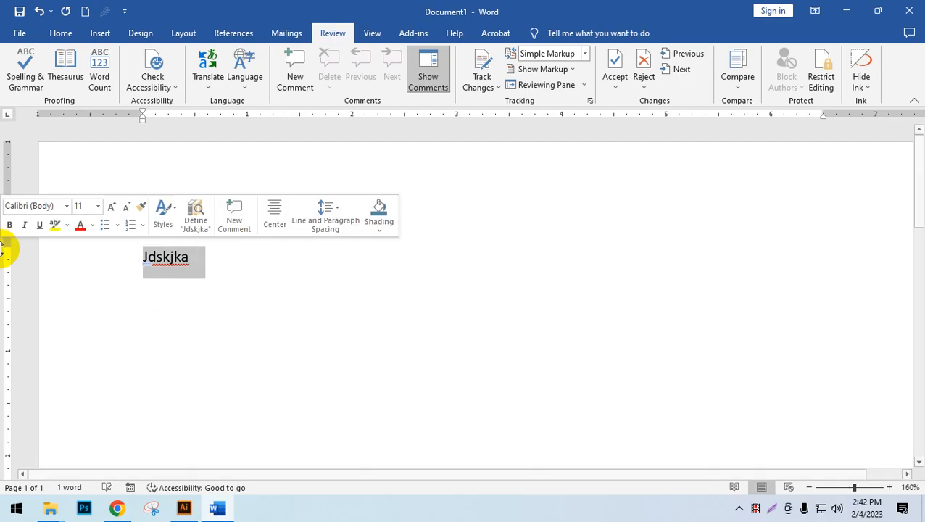
pyautogui.press('BackSpace')
# Write the misspelled word "Studant" and replace it with the suggested spelling "Student"
pyautogui.write('s')
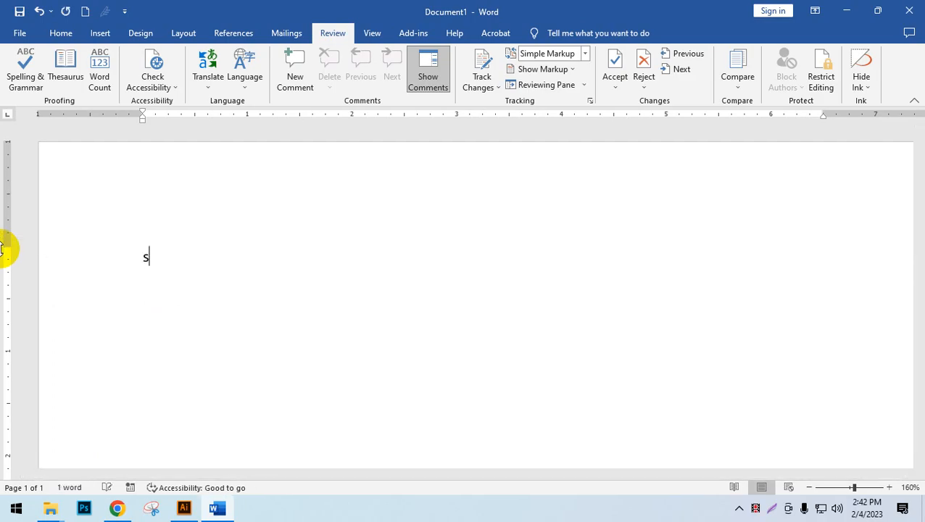
pyautogui.write('tudanrt')
pyautogui.press('BackSpace')
pyautogui.press('BackSpace')
pyautogui.write('t')
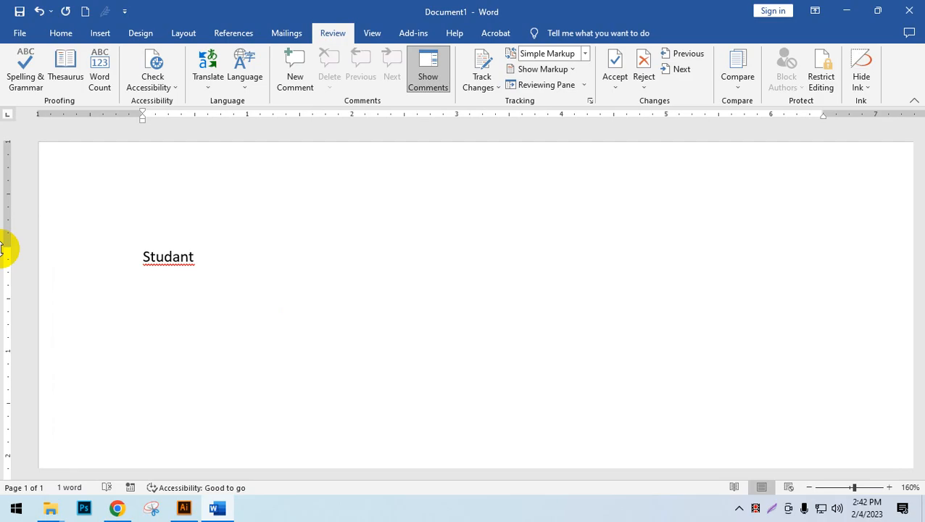
pyautogui.rightClick(162, 257)
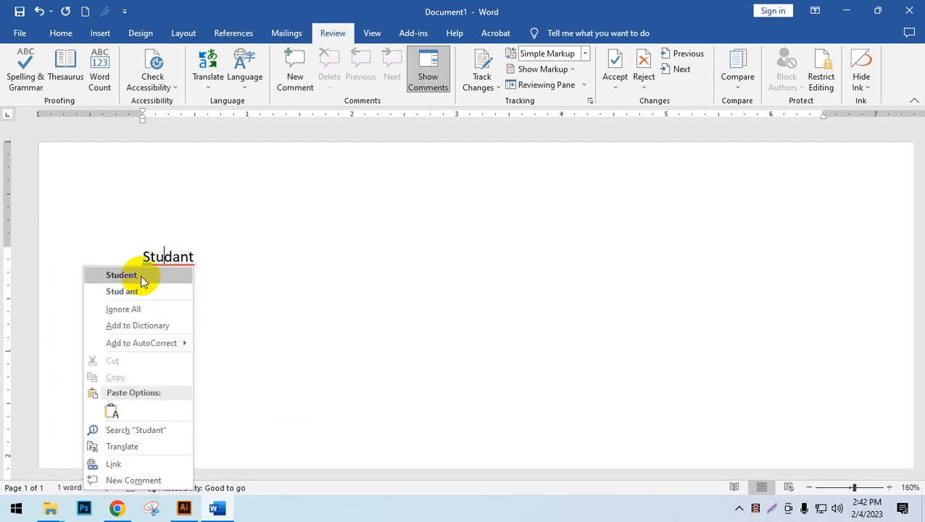
pyautogui.click(185, 262)
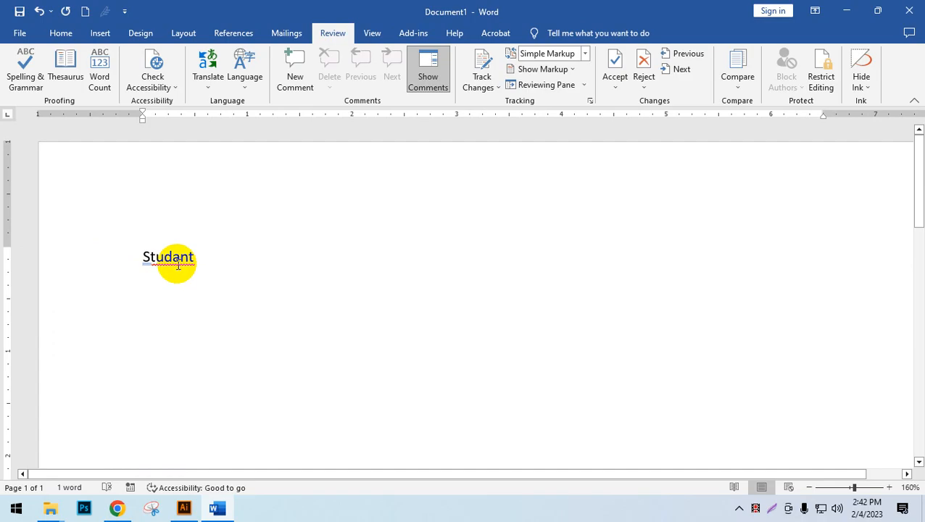
pyautogui.rightClick(177, 264)
pyautogui.click(178, 273)
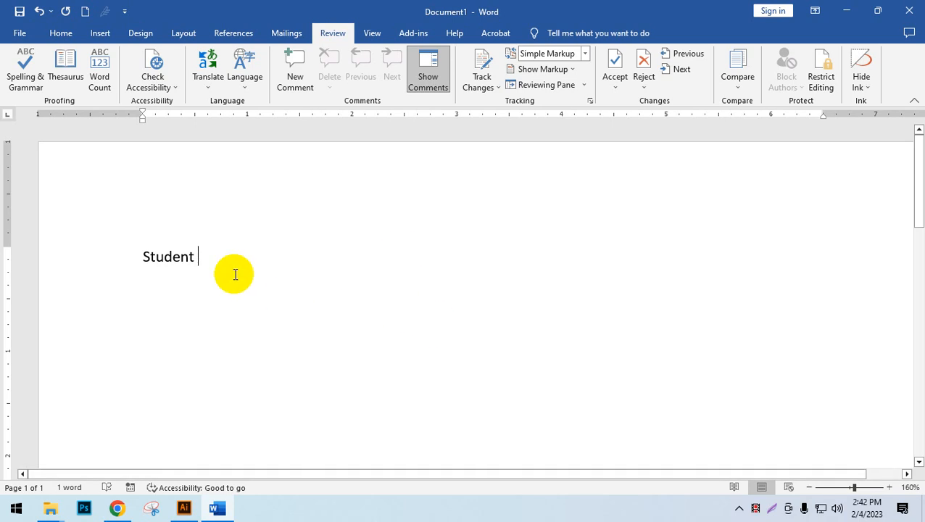
pyautogui.moveTo(212, 262); pyautogui.dragTo(94, 241)
pyautogui.click(256, 288)
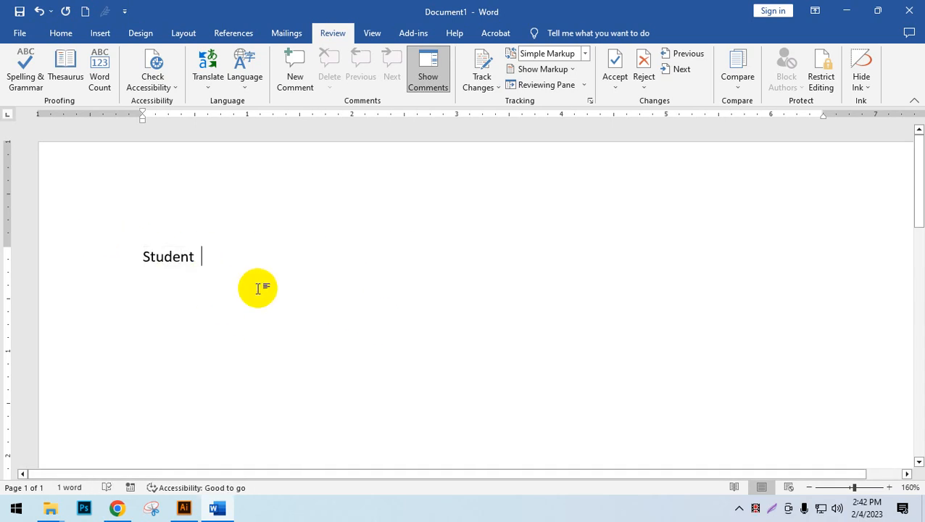
pyautogui.moveTo(276, 266); pyautogui.dragTo(6, 280)
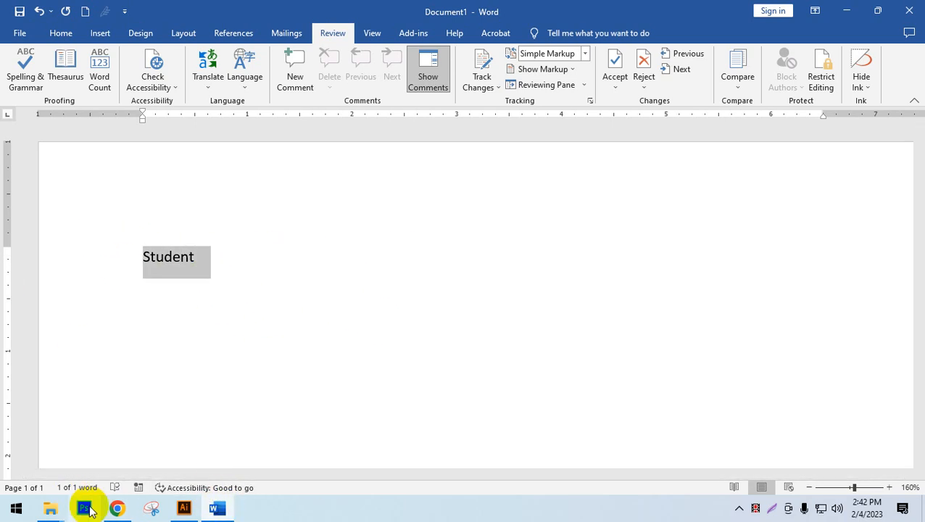
# Switch to Chrome, open lipsum.com and copy the paragraph under "What is Lorem Ipsum?"
pyautogui.click(116, 509)
pyautogui.click(183, 11)
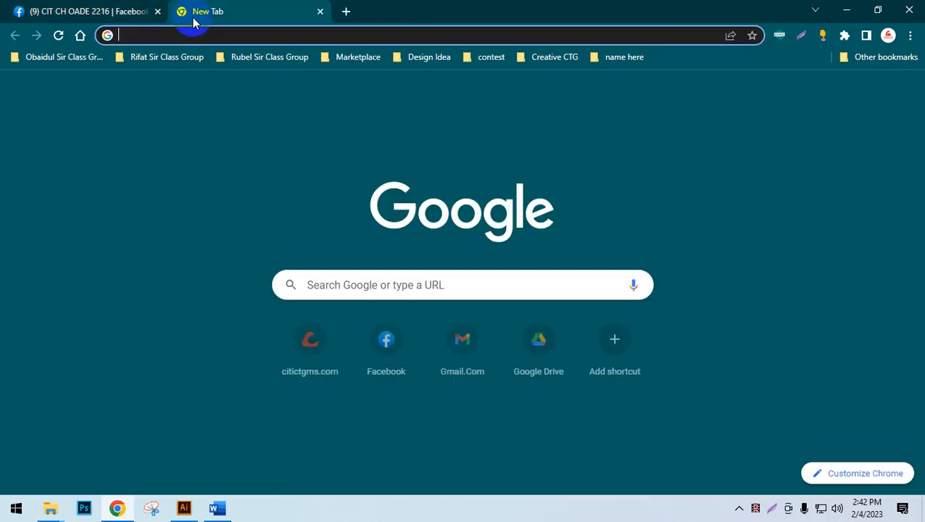
pyautogui.write('lip')
pyautogui.press('Return')
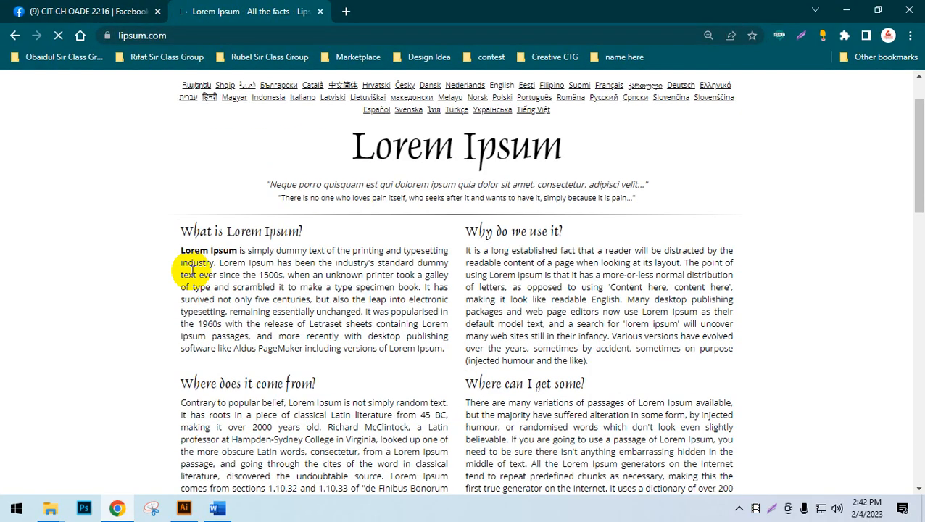
pyautogui.moveTo(180, 250); pyautogui.dragTo(397, 349)
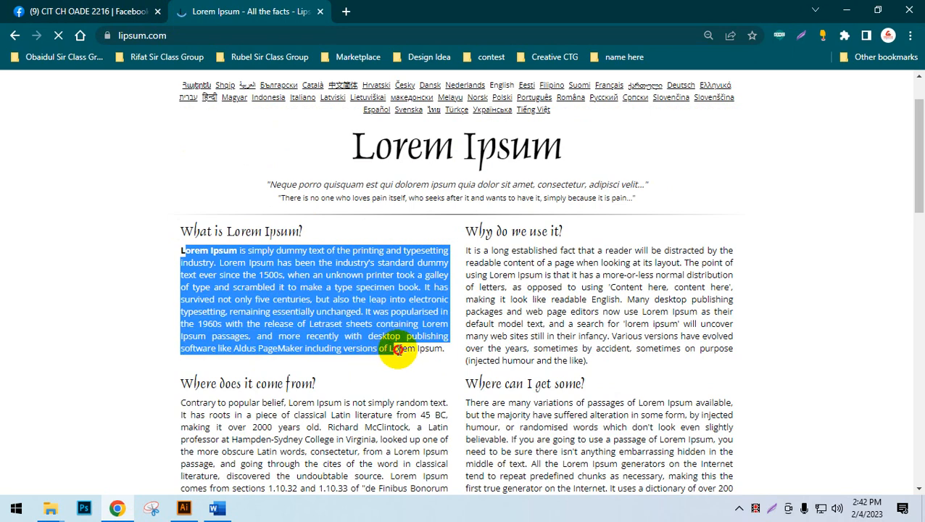
# Switch back to Word, paste the paragraph as text only after "Student", and add the missing "L" to make "Lorem"
pyautogui.click(215, 508)
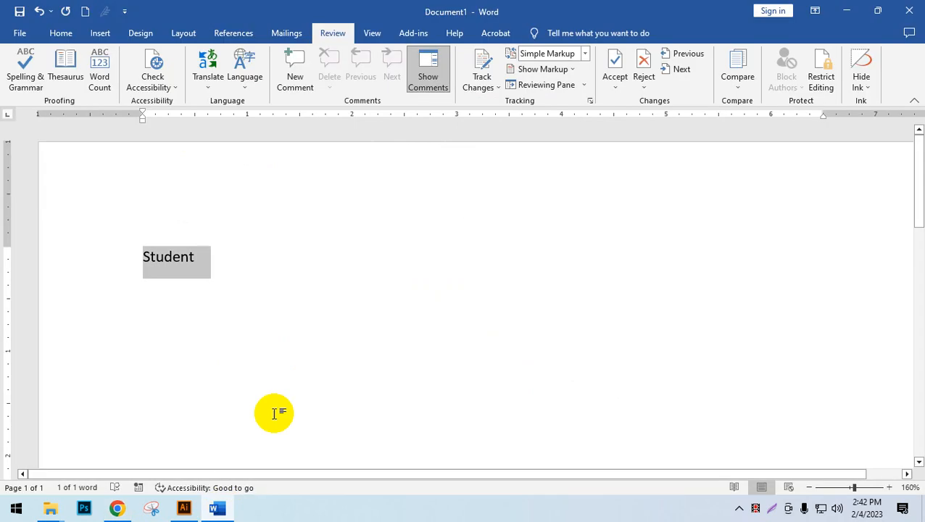
pyautogui.rightClick(239, 277)
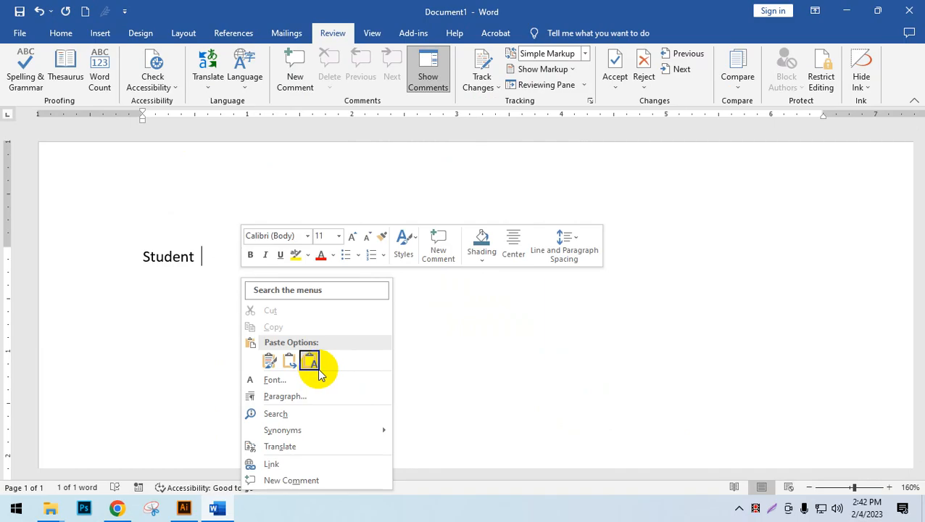
pyautogui.click(309, 364)
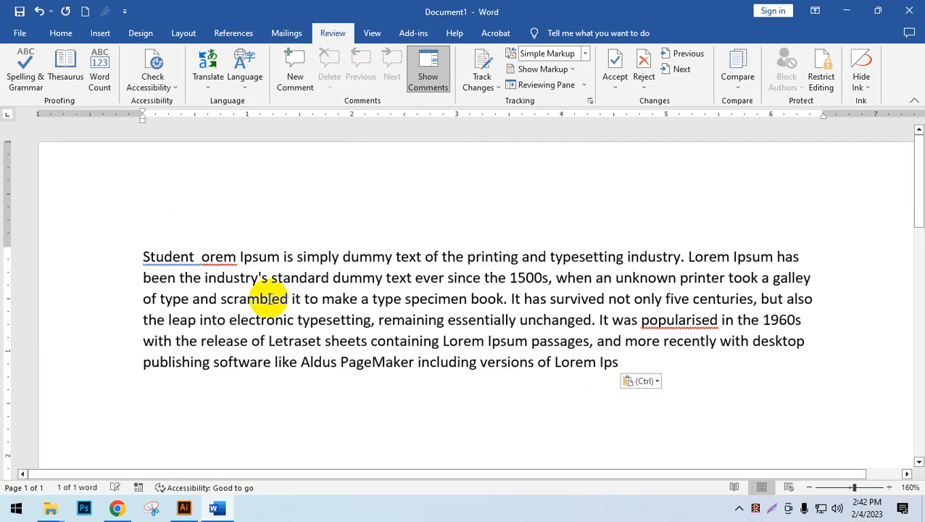
pyautogui.click(201, 257)
pyautogui.write('L')
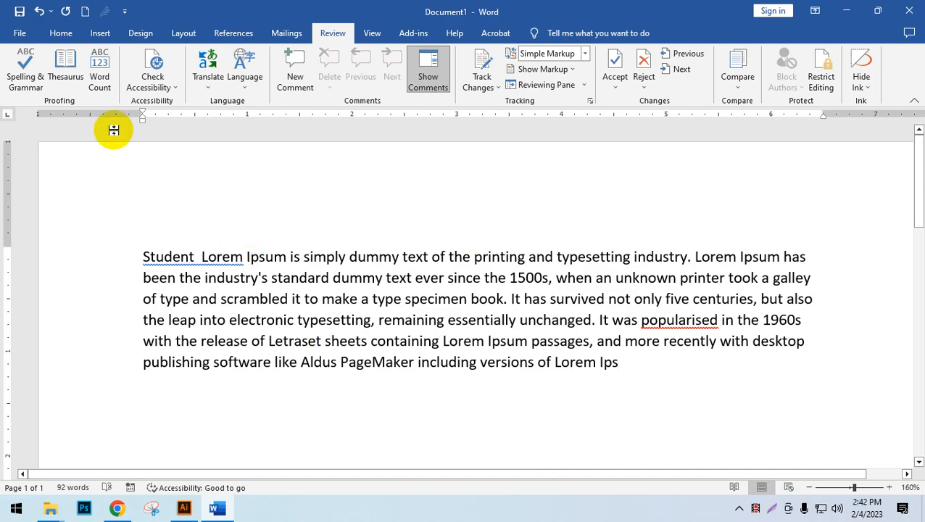
# Review the Word Count statistics for the whole document with the dialog moved over the text
pyautogui.click(101, 83)
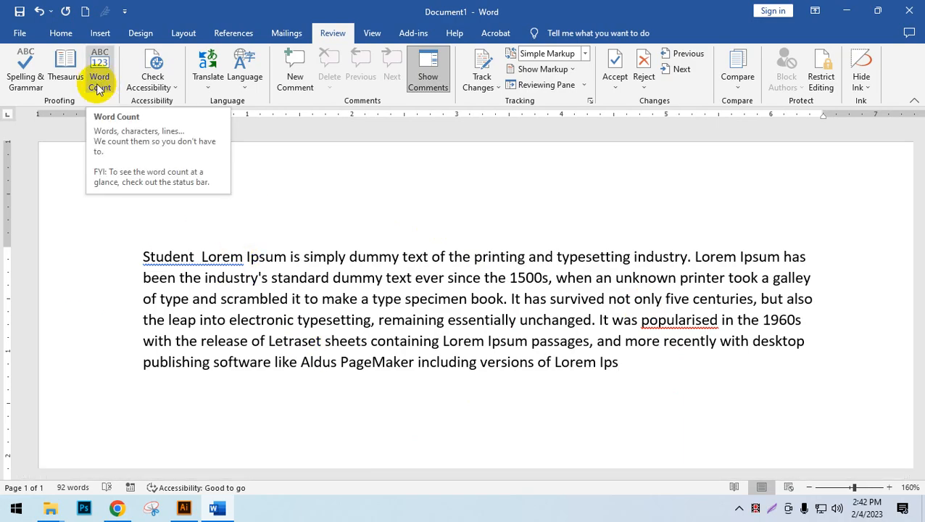
pyautogui.moveTo(599, 182); pyautogui.dragTo(349, 200)
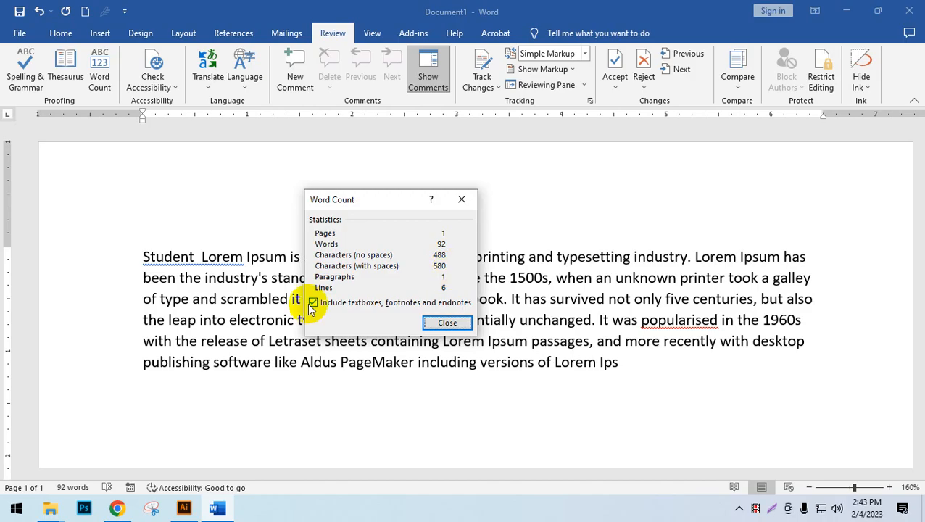
pyautogui.click(447, 322)
# Check the word count of the text from "Student" through "remaining essentially unchanged."
pyautogui.click(149, 257)
pyautogui.moveTo(254, 281); pyautogui.dragTo(591, 318)
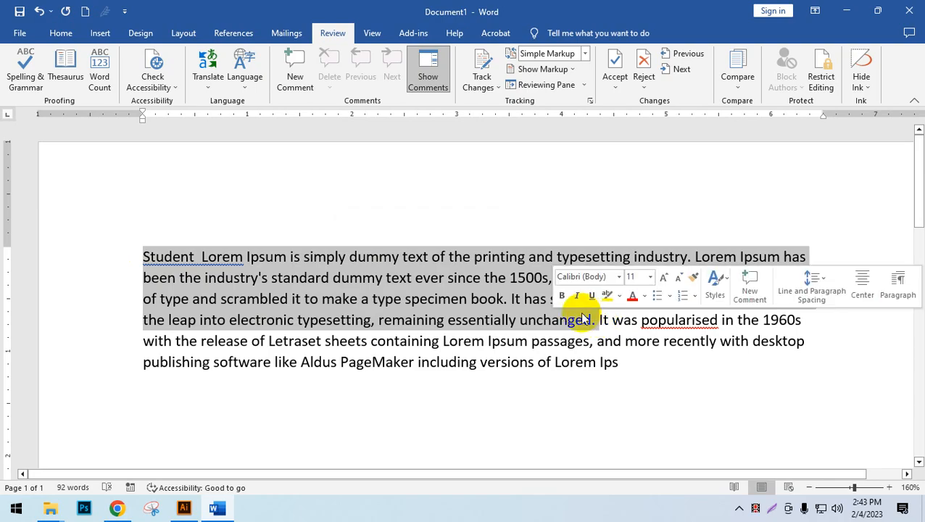
pyautogui.click(99, 76)
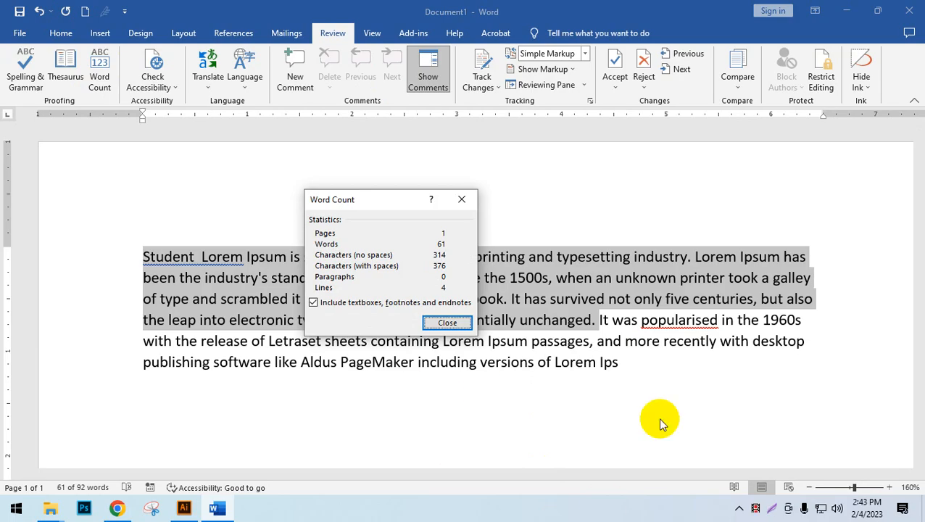
pyautogui.click(445, 326)
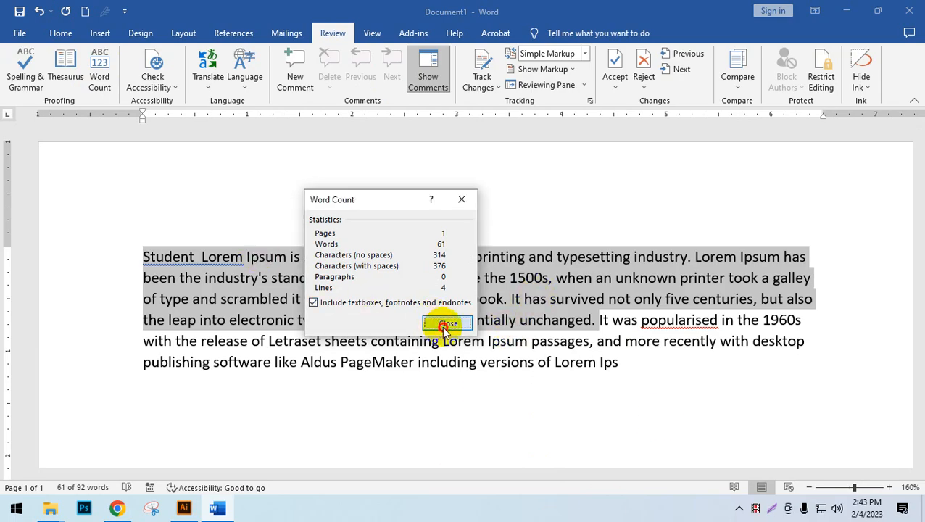
# Check the word count of only the opening words "Student Lorem Ipsum"
pyautogui.moveTo(290, 254); pyautogui.dragTo(132, 246)
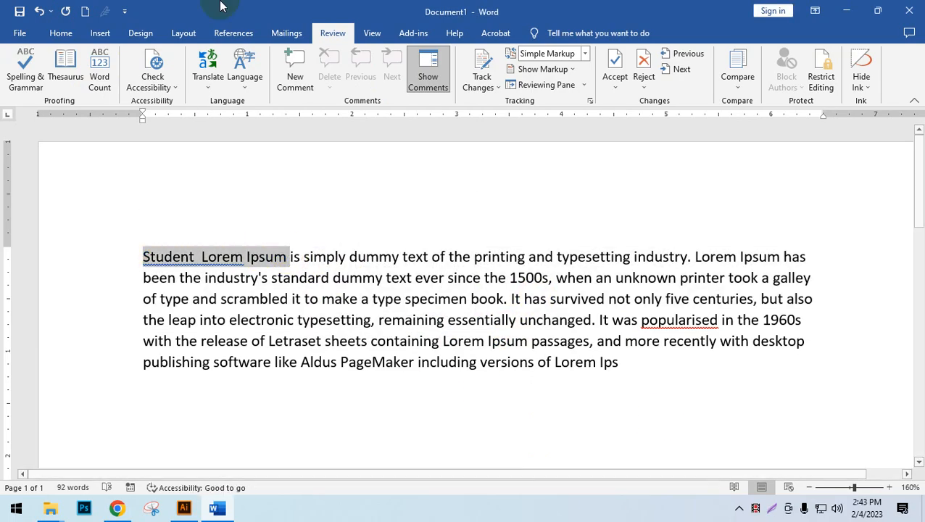
pyautogui.click(108, 71)
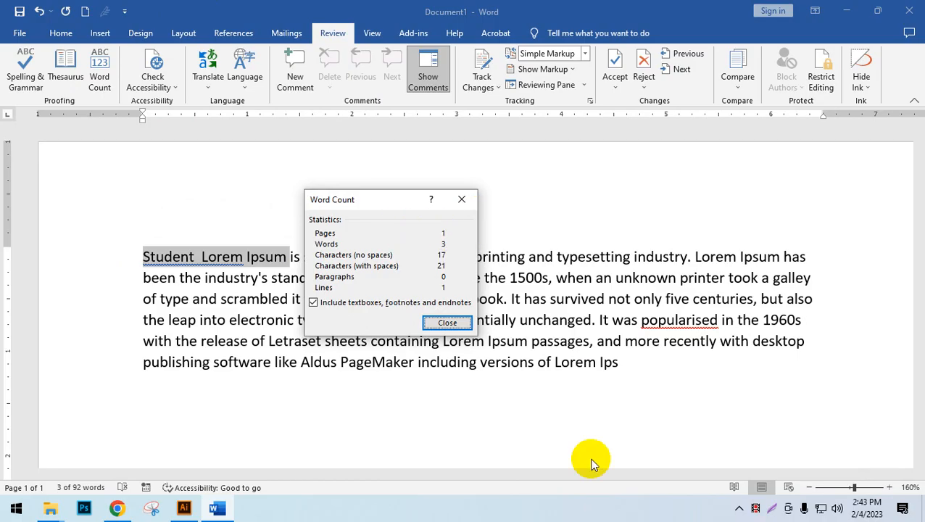
pyautogui.click(462, 198)
pyautogui.click(424, 319)
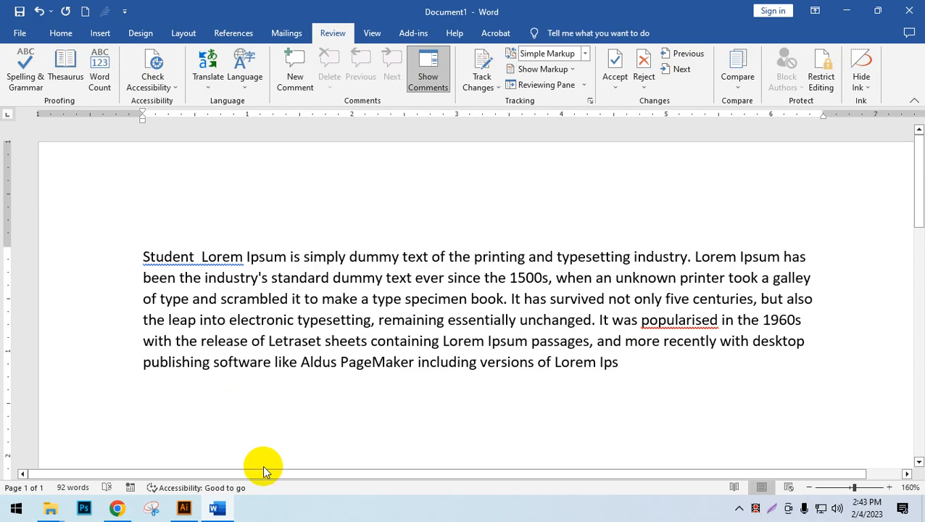
pyautogui.click(217, 509)
pyautogui.click(219, 510)
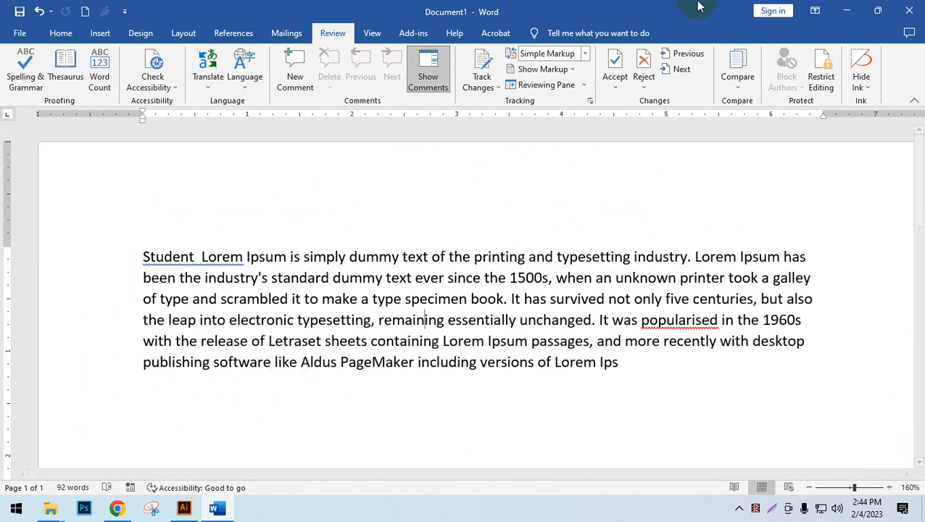
pyautogui.click(846, 11)
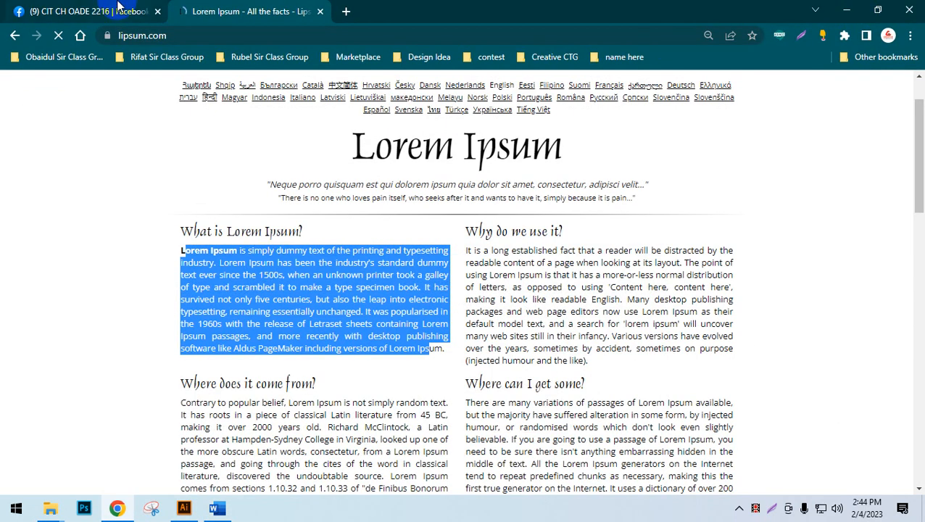
pyautogui.click(216, 509)
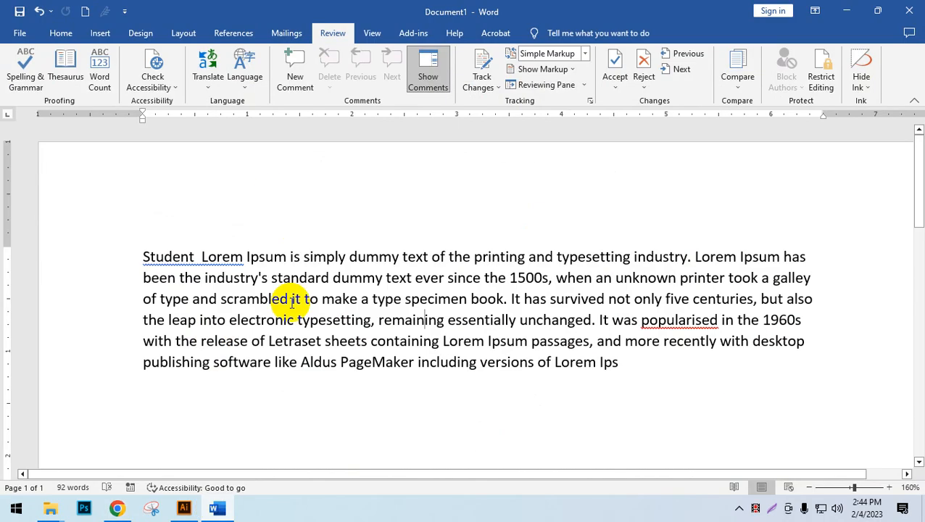
pyautogui.click(292, 302)
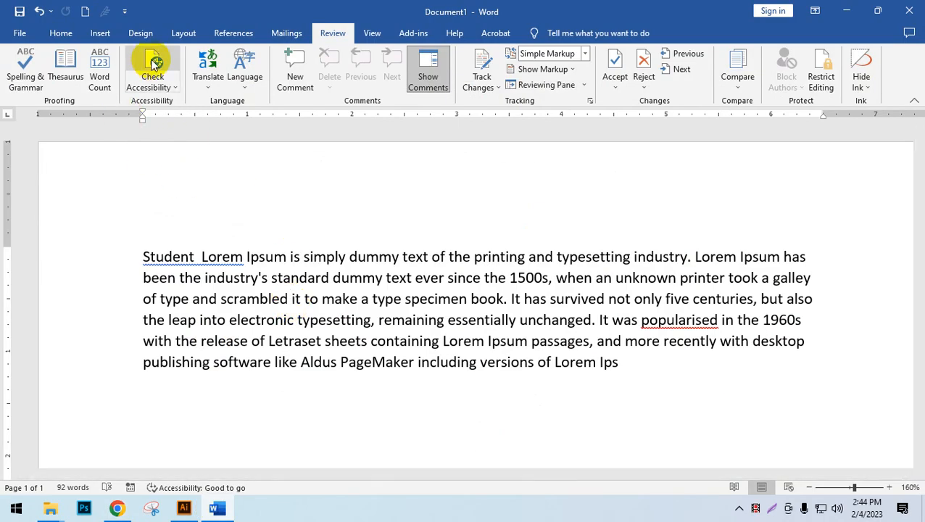
pyautogui.click(239, 33)
pyautogui.click(287, 32)
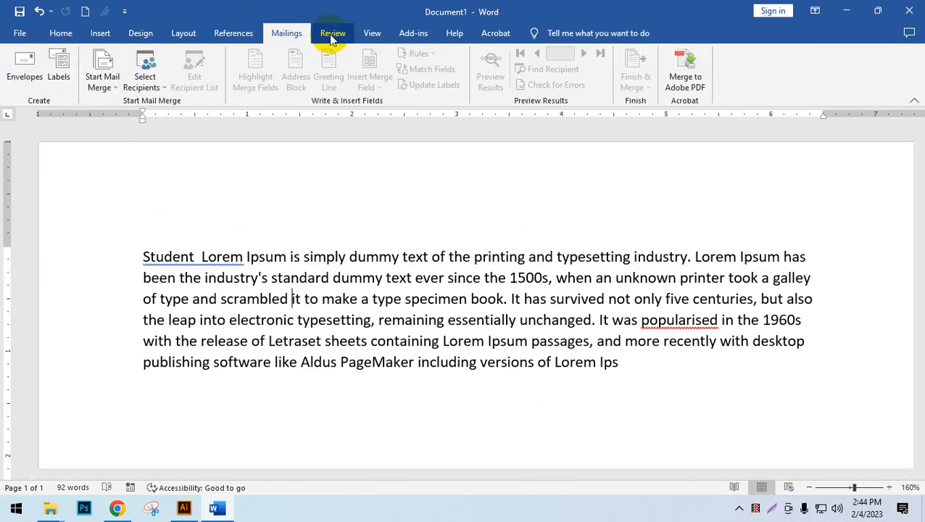
pyautogui.click(331, 34)
pyautogui.click(372, 34)
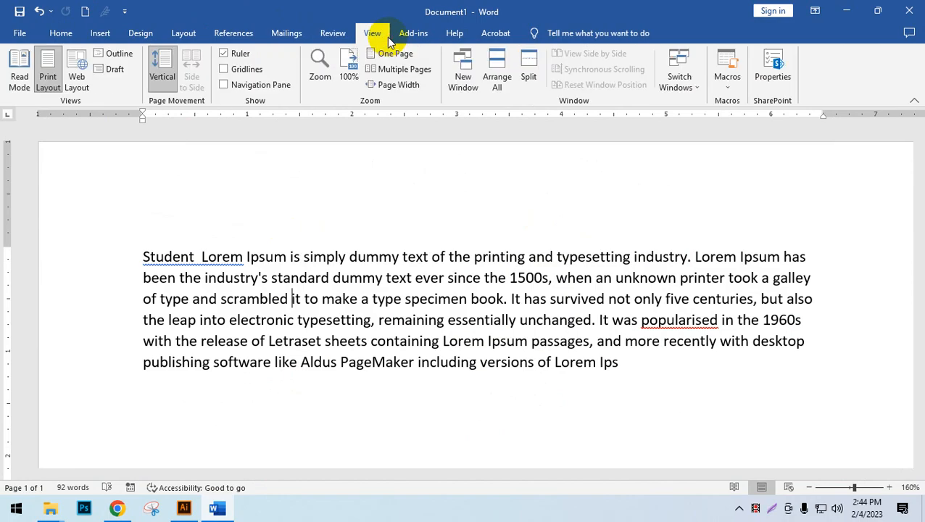
pyautogui.click(413, 33)
pyautogui.click(374, 34)
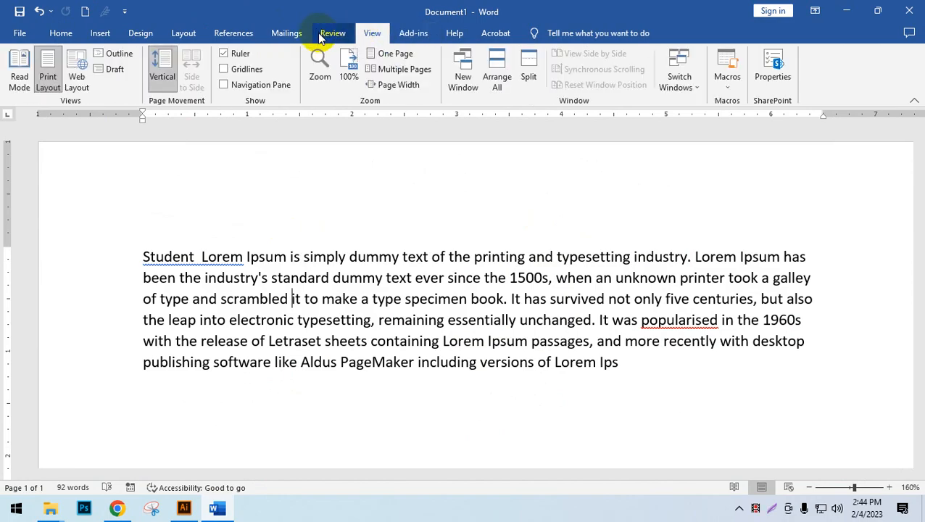
pyautogui.click(322, 36)
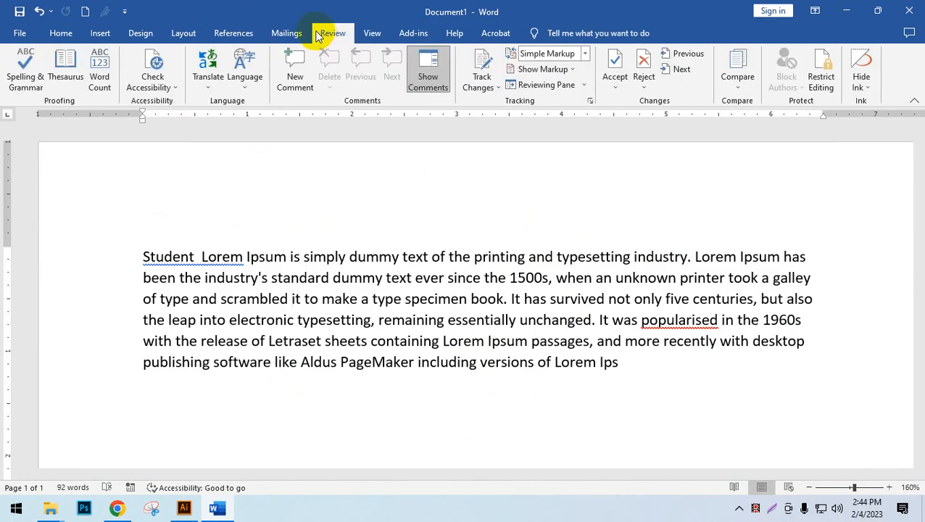
pyautogui.click(286, 34)
# Insert a footnote directly after "1500s" in the second line of the paragraph
pyautogui.click(223, 37)
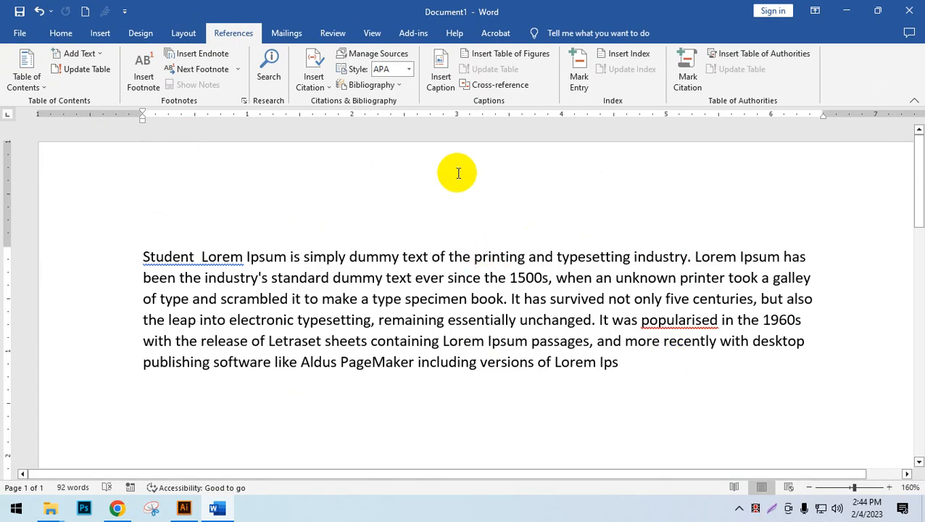
pyautogui.scroll(-1, 434, 211)
pyautogui.scroll(-4, 443, 269)
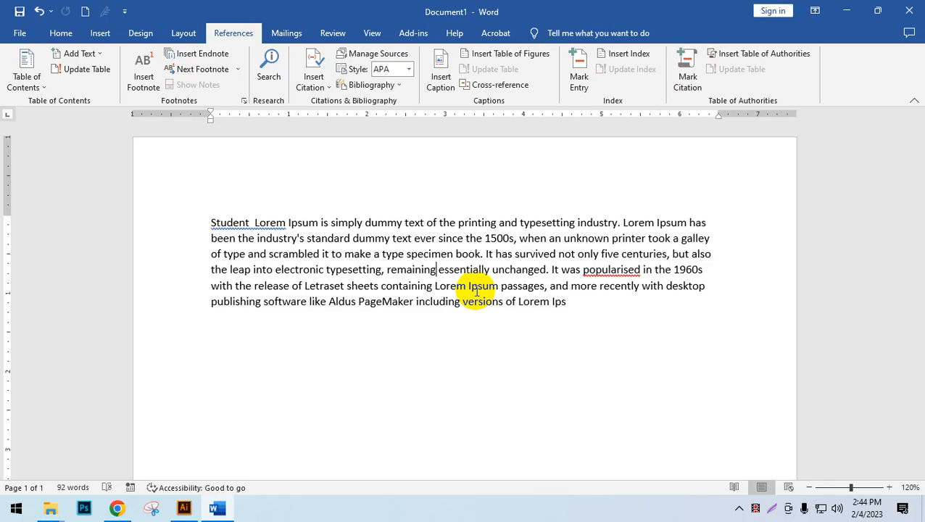
pyautogui.scroll(-2, 476, 292)
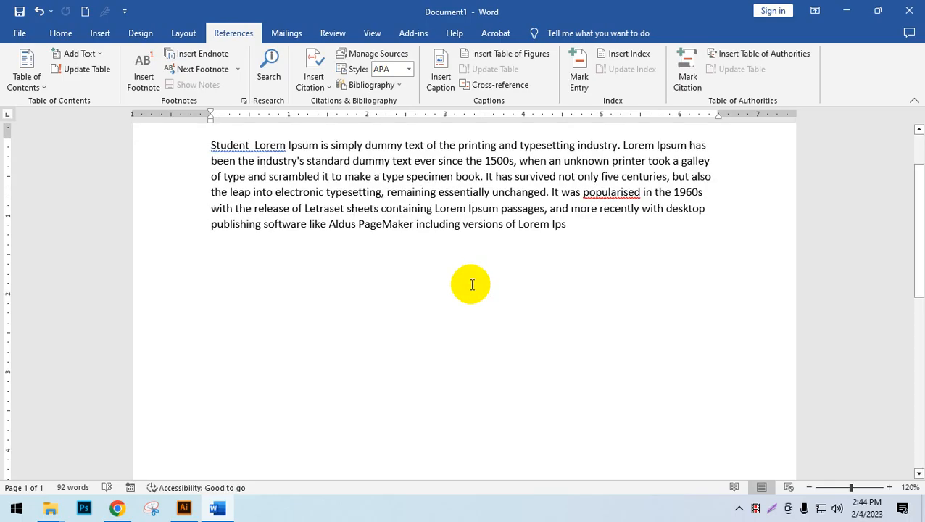
pyautogui.scroll(-1, 472, 284)
pyautogui.scroll(2, 435, 254)
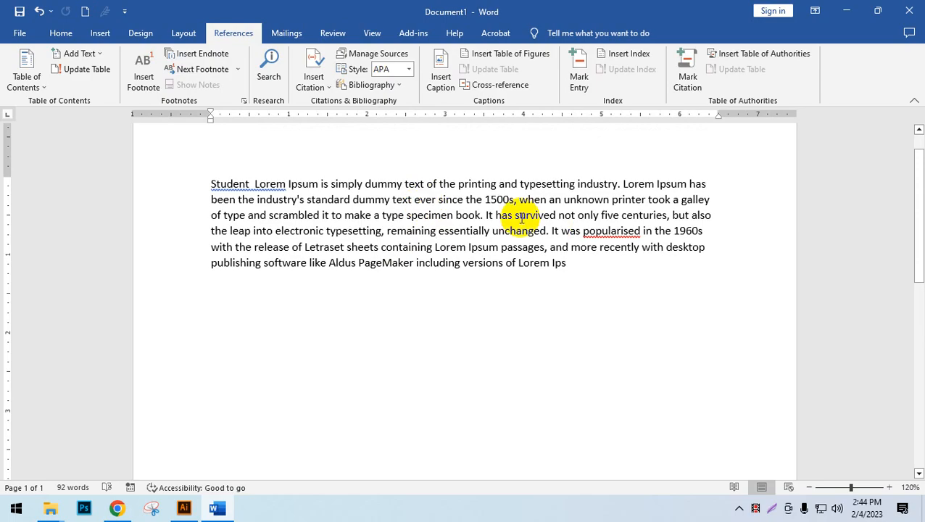
pyautogui.scroll(-12, 441, 290)
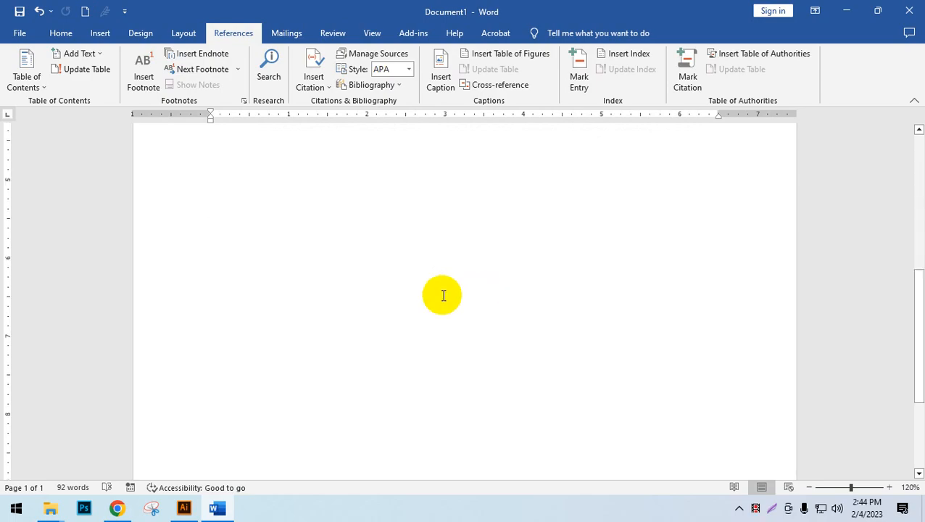
pyautogui.scroll(-1, 196, 419)
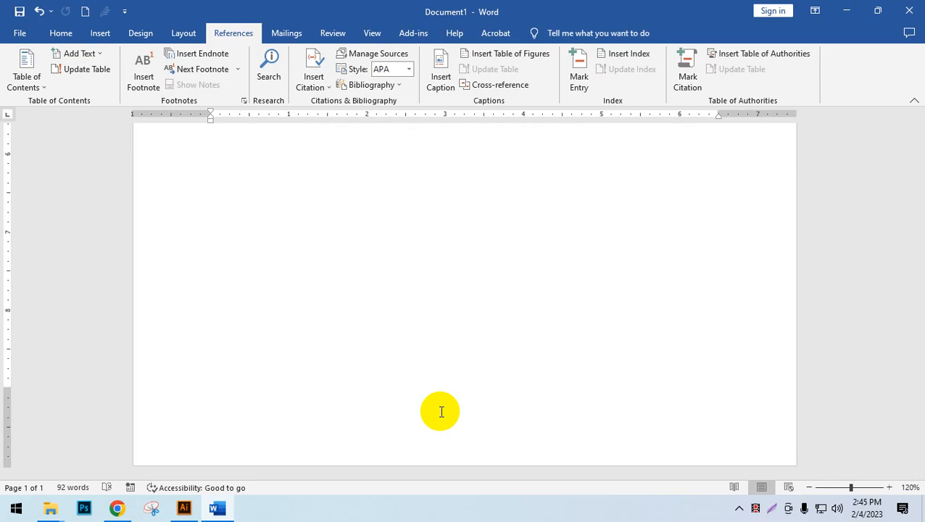
pyautogui.scroll(10, 448, 382)
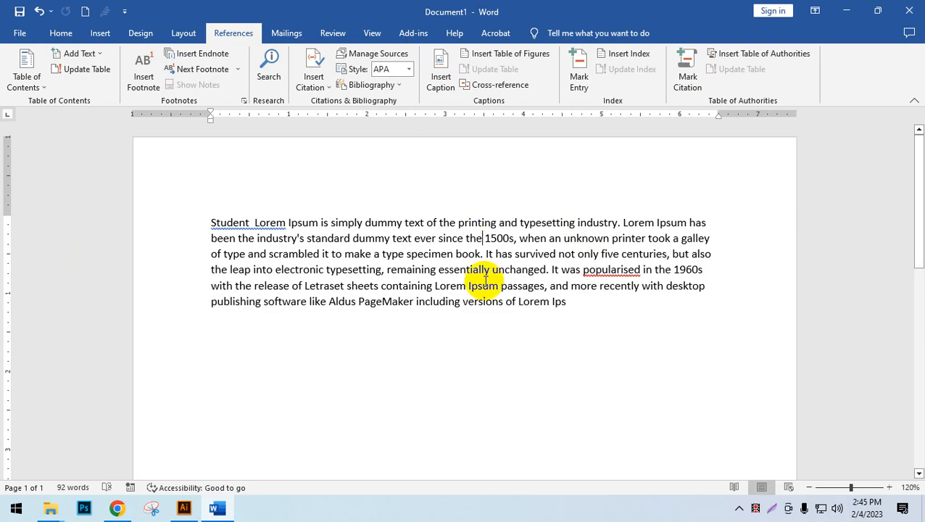
pyautogui.click(515, 239)
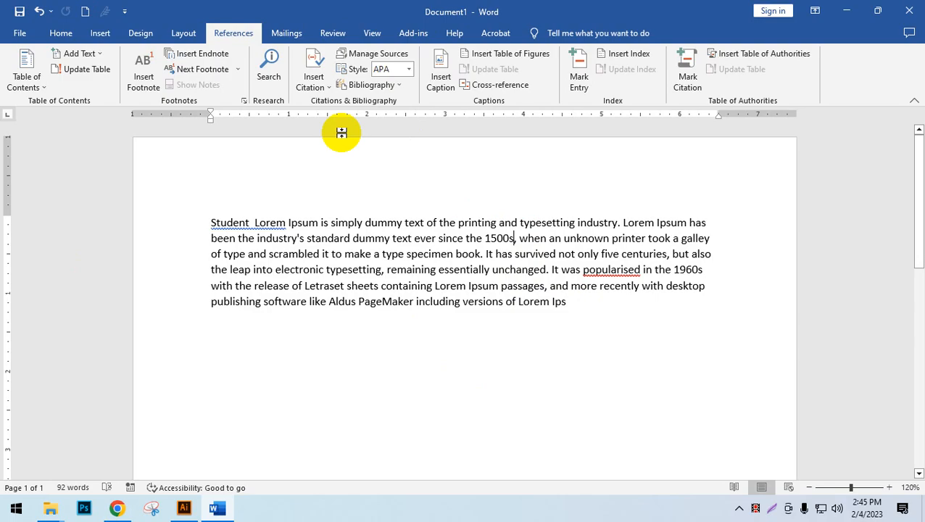
pyautogui.click(147, 89)
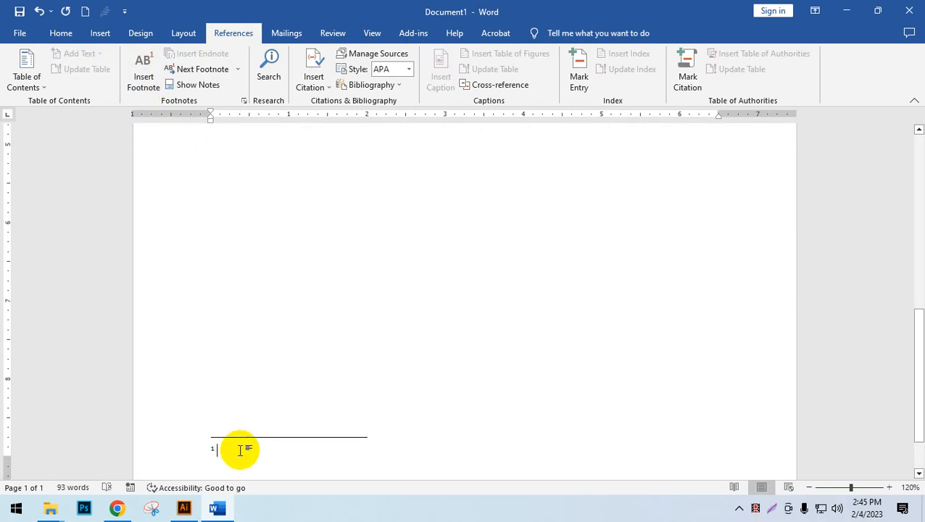
# Go from the reference mark after "1500s" to its footnote and write "Omuk book 215 page 3rd" there
pyautogui.scroll(10, 450, 392)
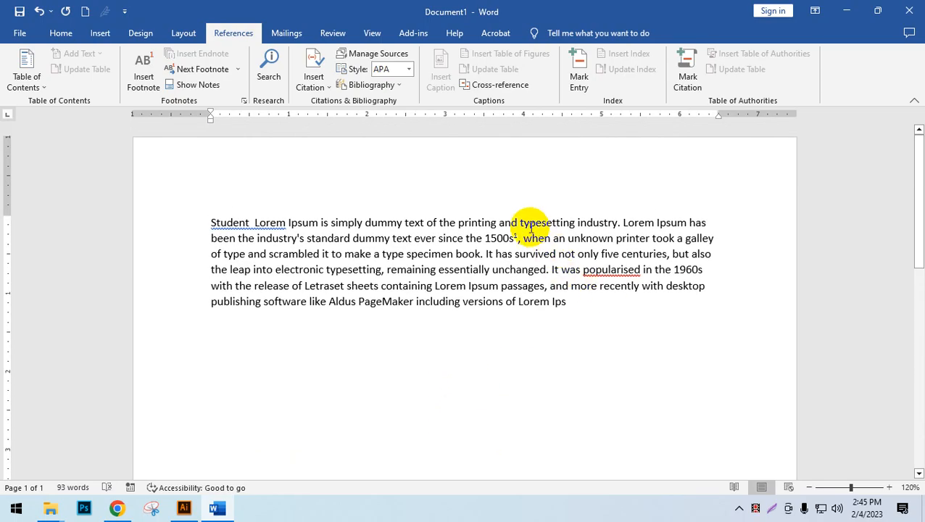
pyautogui.doubleClick(518, 239)
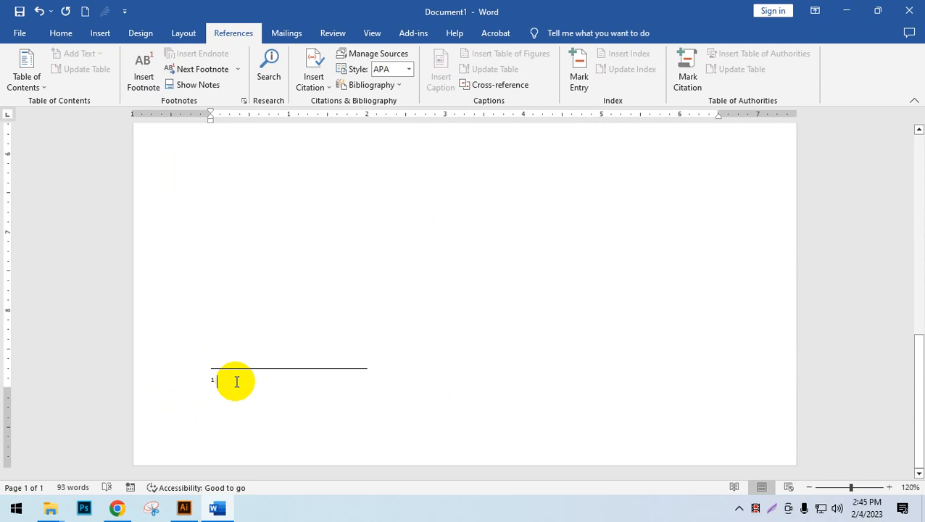
pyautogui.write('Omuk book 215 page 3rd')
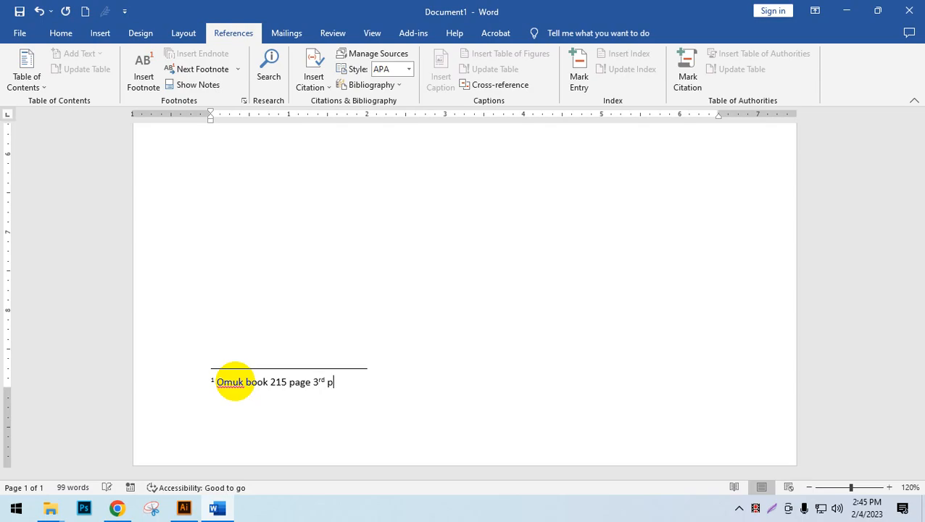
pyautogui.scroll(8, 295, 292)
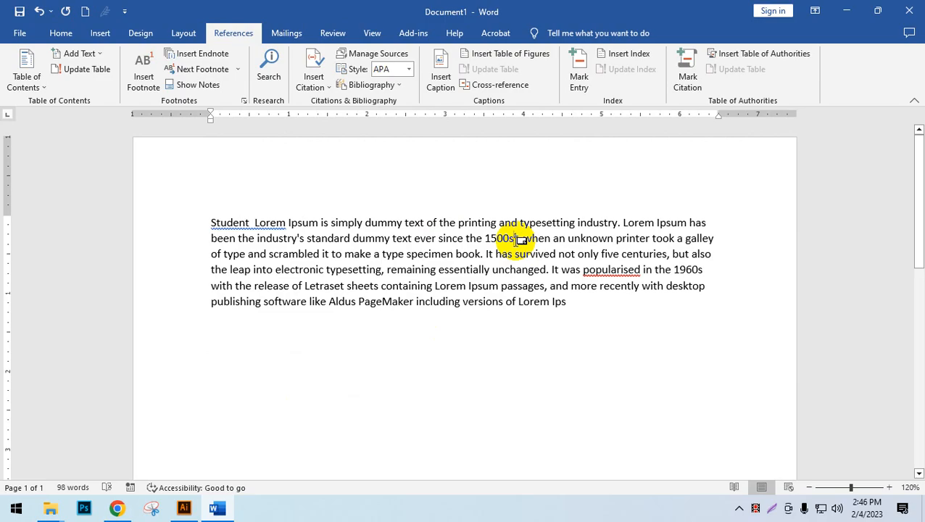
pyautogui.scroll(-10, 532, 268)
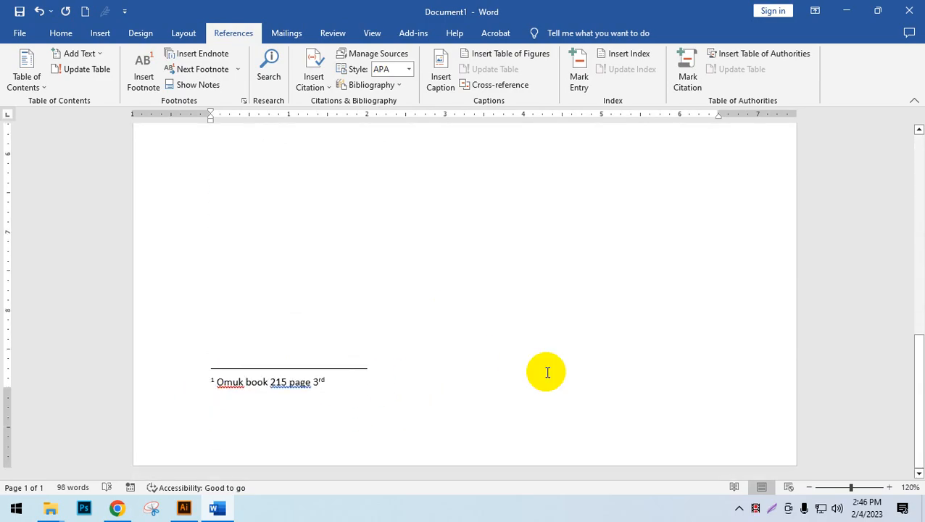
pyautogui.scroll(10, 548, 372)
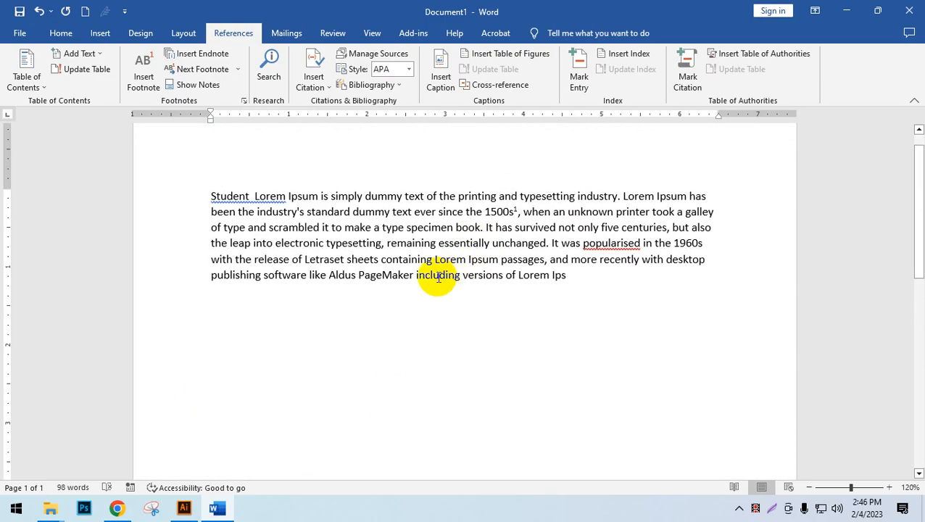
# Insert a second footnote after "1960s" with the placeholder text "Jheasdgfui klusduio524756fdasjkxgb"
pyautogui.click(701, 244)
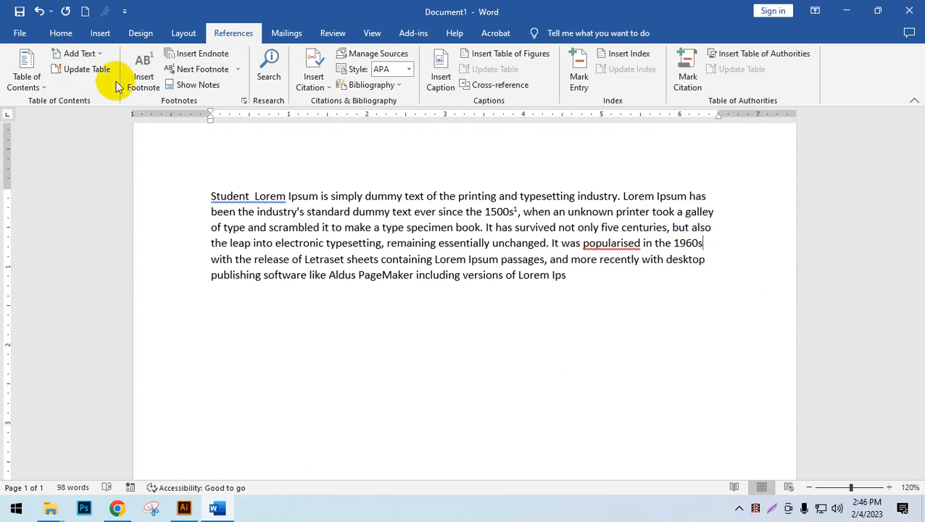
pyautogui.click(143, 80)
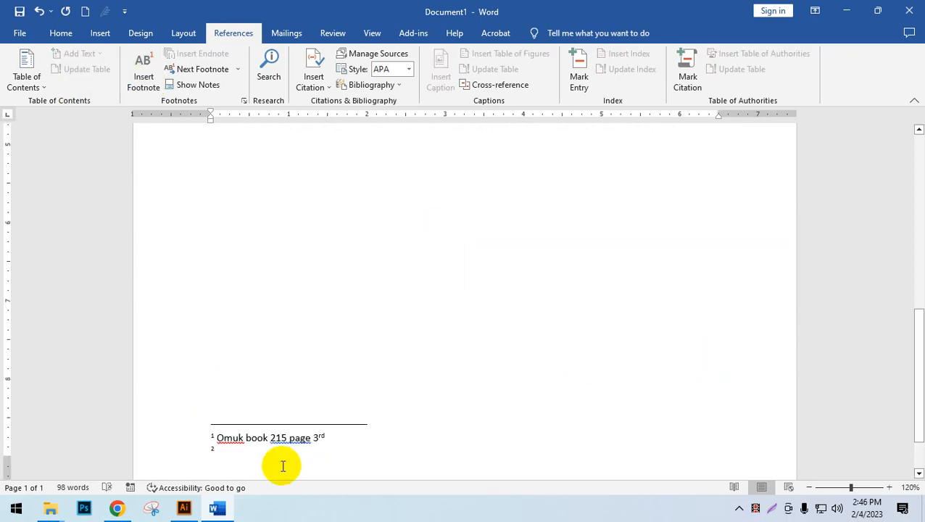
pyautogui.write('Jheasdgfui klusduio524756fdas')
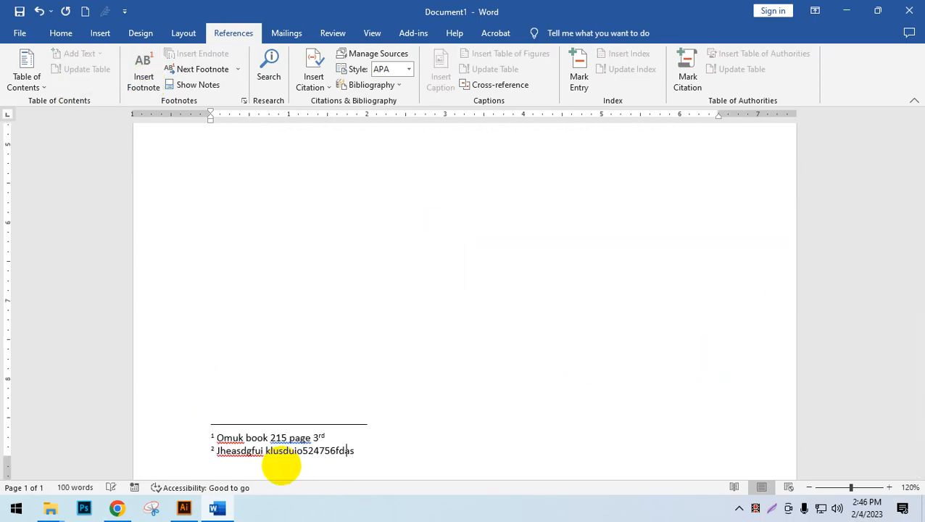
pyautogui.write('jhugh')
pyautogui.scroll(5, 306, 421)
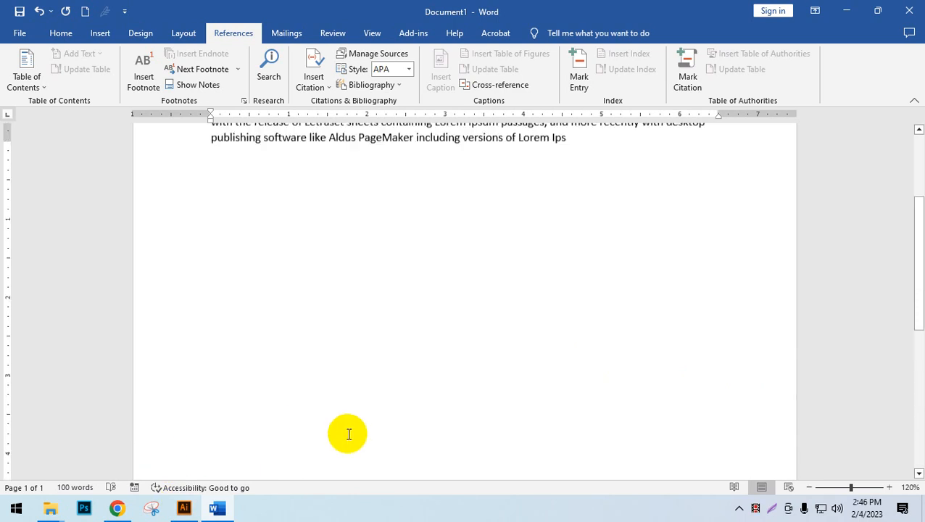
pyautogui.scroll(3, 348, 434)
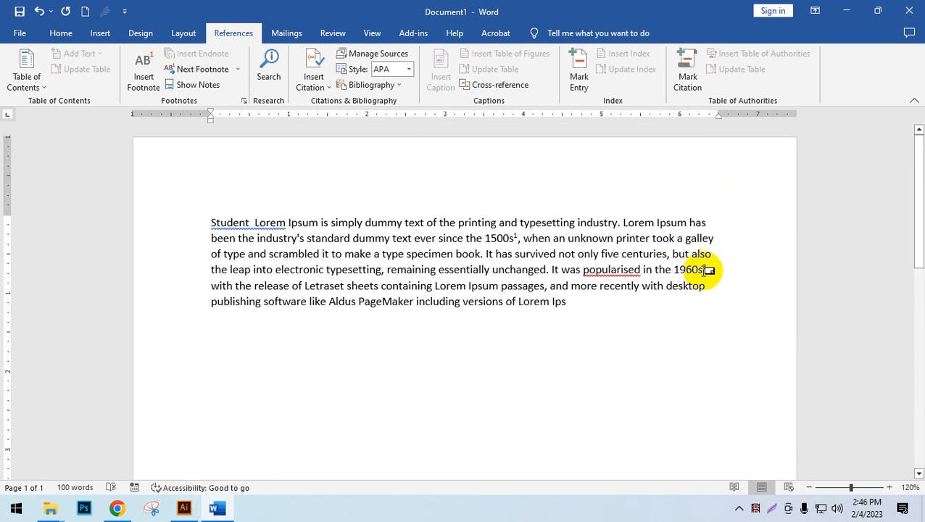
# Insert a third footnote after "Lorem Ips" at the end of the paragraph with the placeholder text "Zxbjxcghkas ghfsdx"
pyautogui.click(564, 304)
pyautogui.click(143, 79)
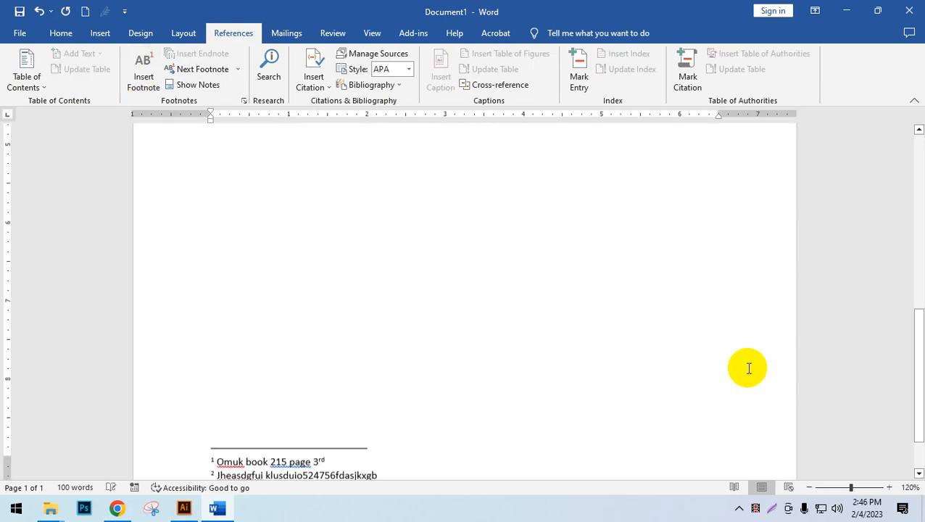
pyautogui.write('Zxbjxcghkas ghfsdx')
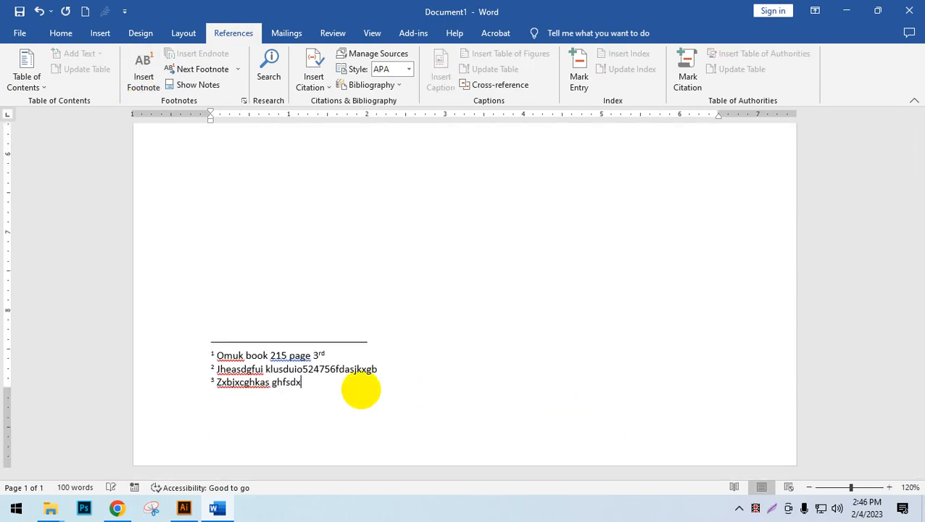
pyautogui.scroll(12, 541, 282)
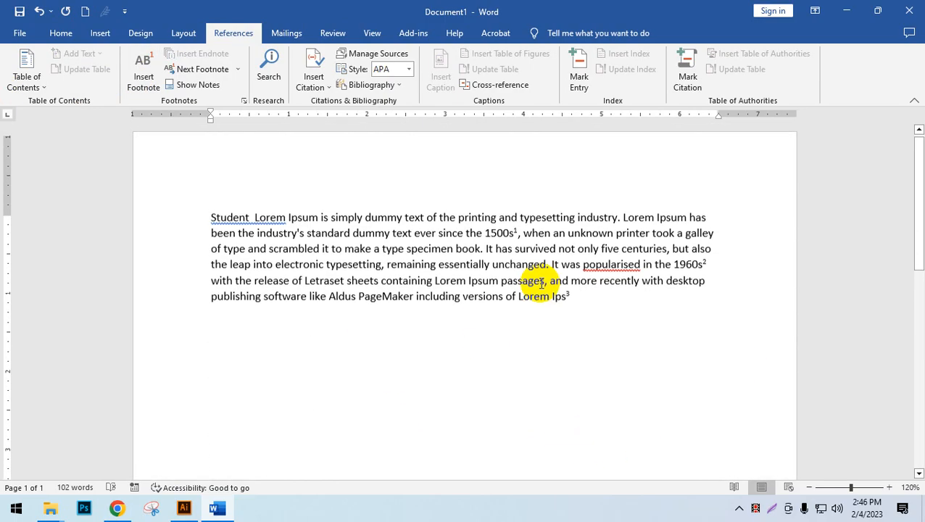
pyautogui.click(453, 270)
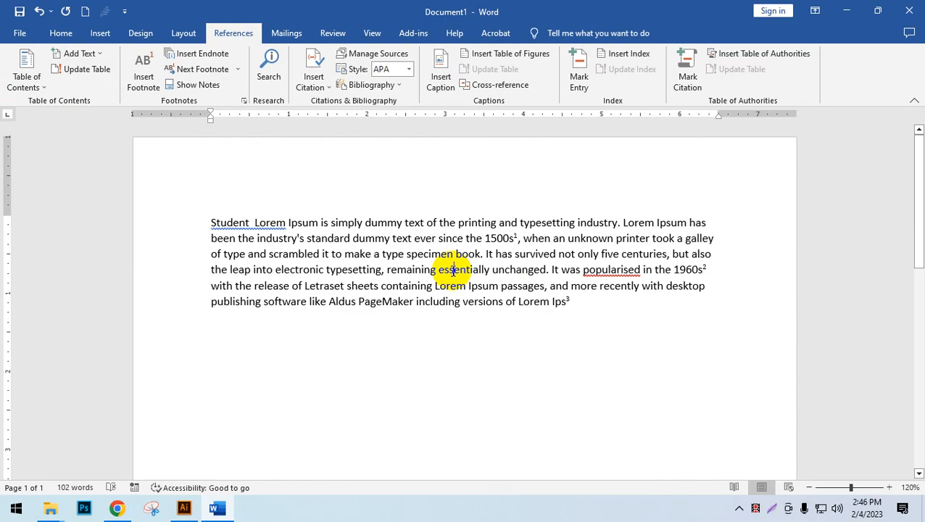
pyautogui.click(517, 237)
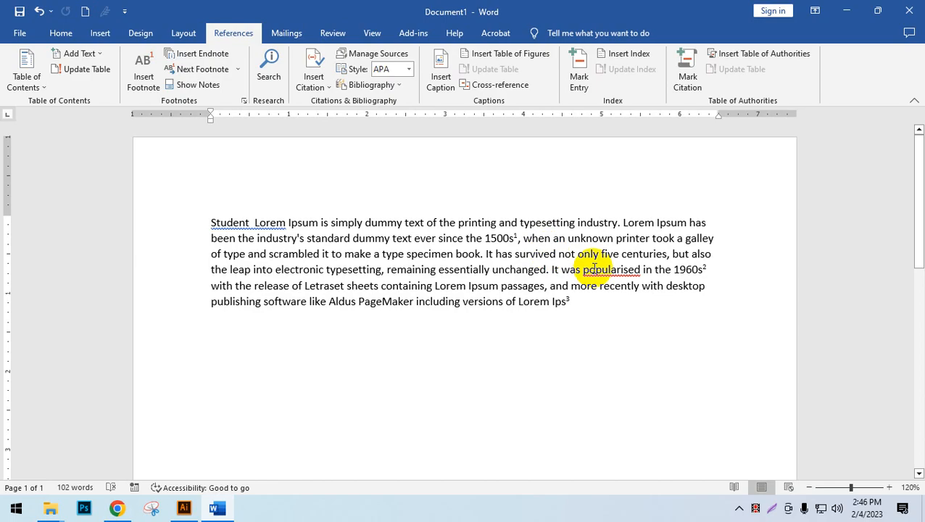
pyautogui.moveTo(288, 222); pyautogui.dragTo(505, 229)
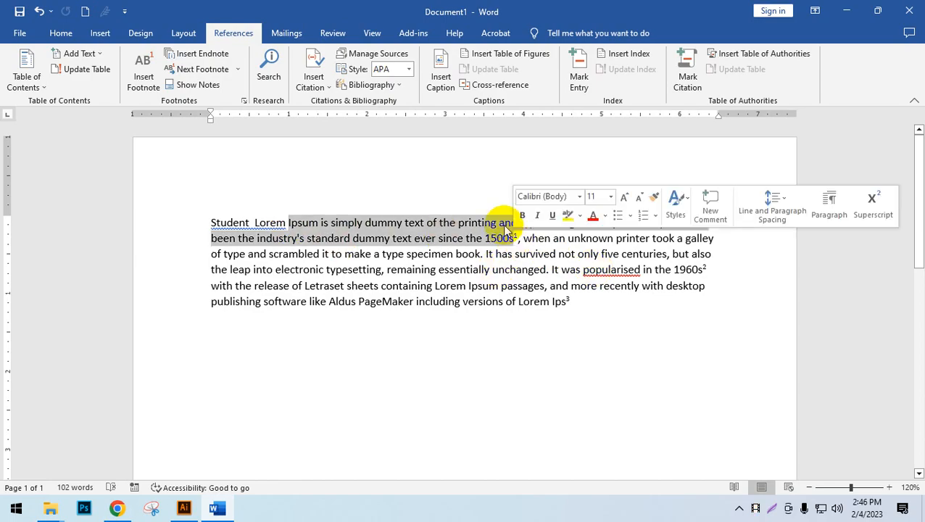
pyautogui.click(542, 255)
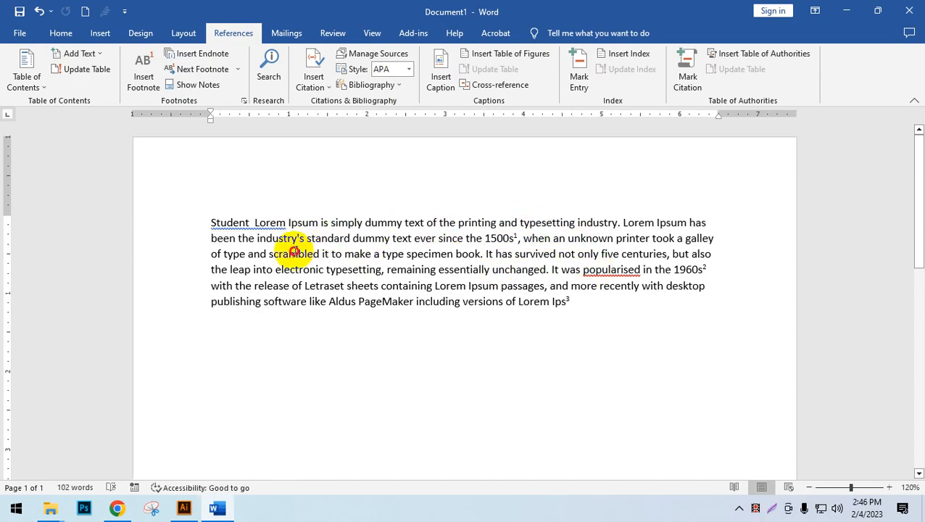
# Insert another footnote for the passage from "scrambled" to "unchanged." with the placeholder text "ZCVhjsdc tfyjg, k"
pyautogui.moveTo(269, 254); pyautogui.dragTo(549, 269)
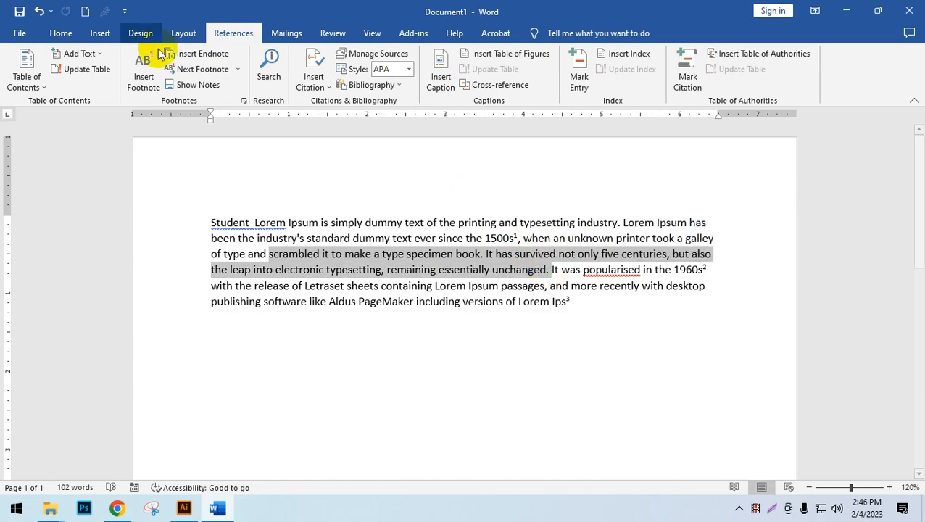
pyautogui.click(144, 73)
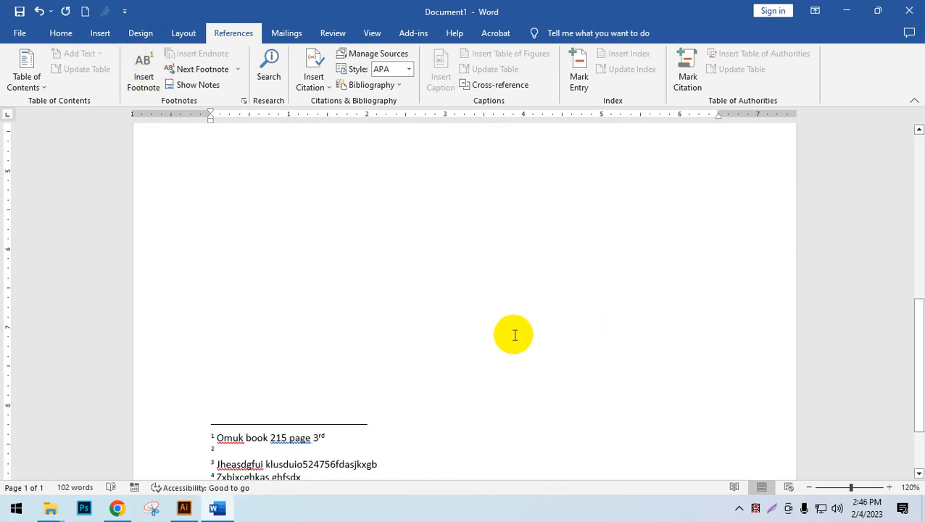
pyautogui.write('ZCVhjsdc tfyjg')
pyautogui.scroll(9, 625, 264)
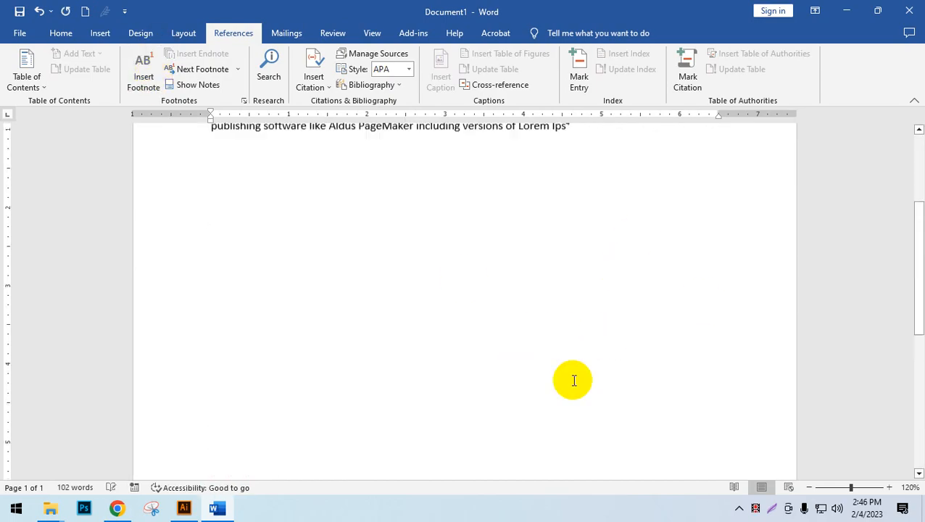
pyautogui.click(501, 280)
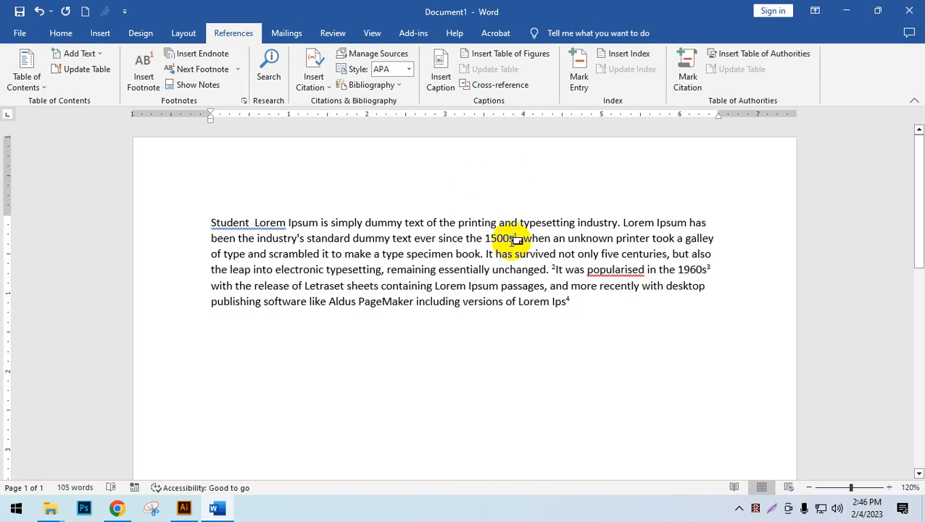
# Try to remove the footnote after "unchanged." by erasing its note text and number at the foot of the page
pyautogui.scroll(-6, 556, 282)
pyautogui.scroll(-5, 555, 281)
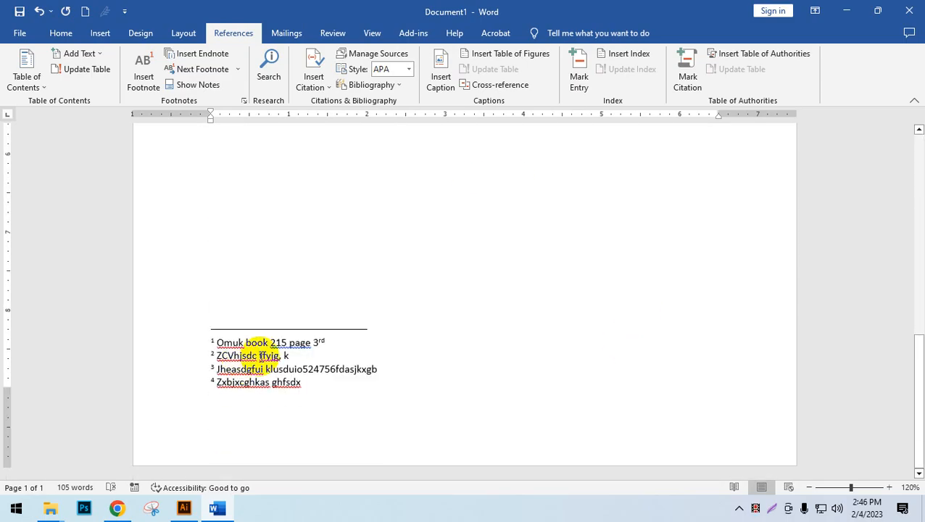
pyautogui.click(294, 355)
pyautogui.press('BackSpace')
pyautogui.press('BackSpace')
pyautogui.press('BackSpace')
pyautogui.press('BackSpace')
pyautogui.press('BackSpace')
pyautogui.press('BackSpace')
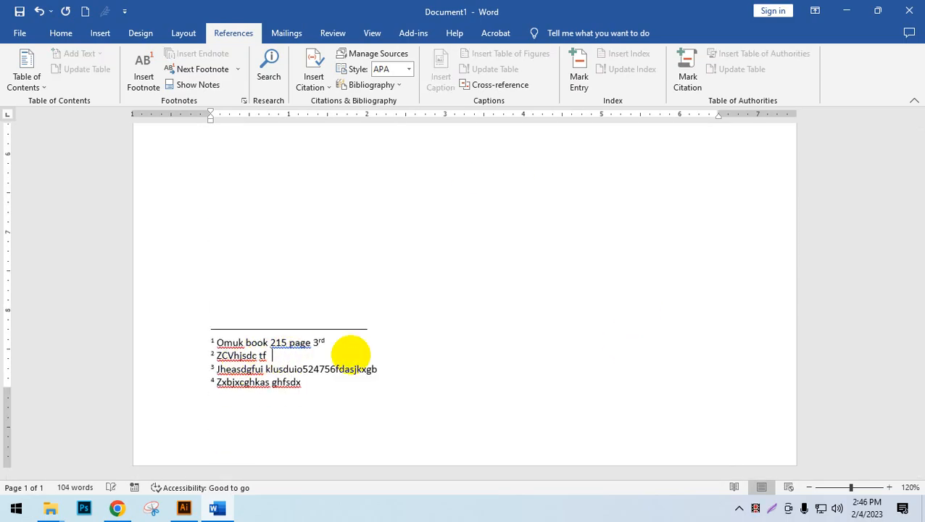
pyautogui.press('BackSpace')
pyautogui.press('BackSpace')
pyautogui.press('BackSpace')
pyautogui.press('BackSpace')
pyautogui.press('BackSpace')
pyautogui.press('BackSpace')
pyautogui.press('BackSpace')
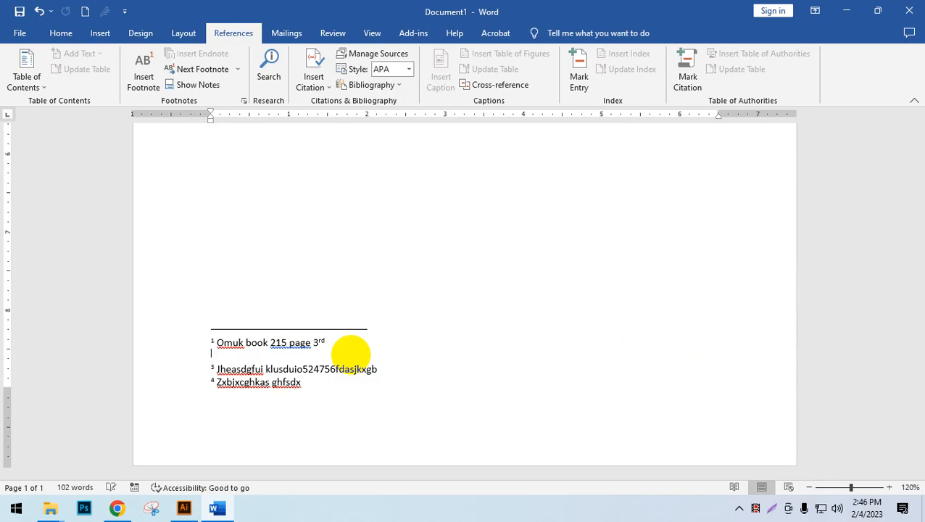
pyautogui.press('BackSpace')
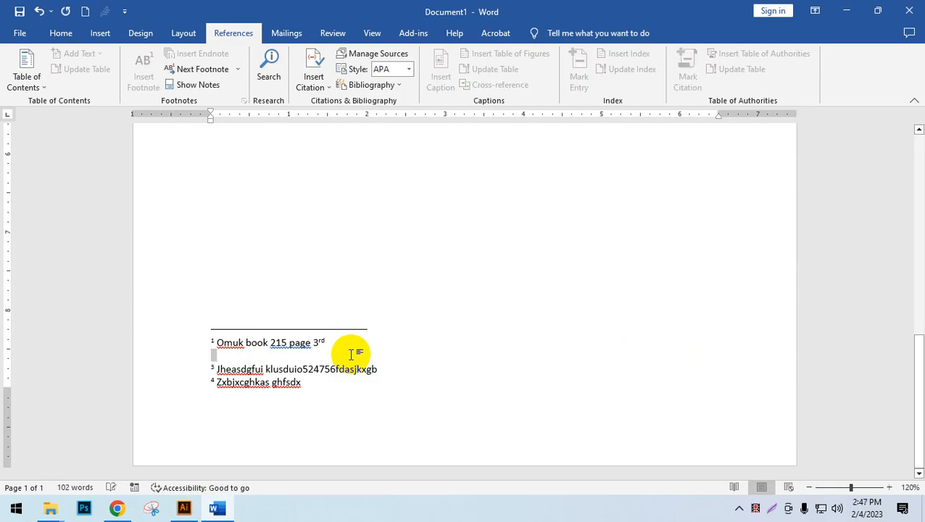
# Inspect the reference mark before "It was" and restore the second footnote's number with the text "ZCVhjsd"
pyautogui.scroll(10, 236, 362)
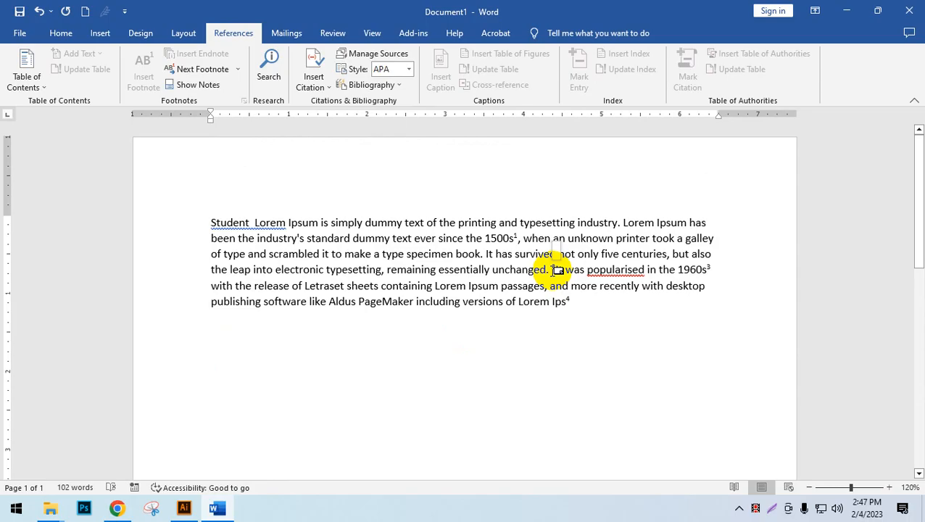
pyautogui.scroll(-10, 261, 451)
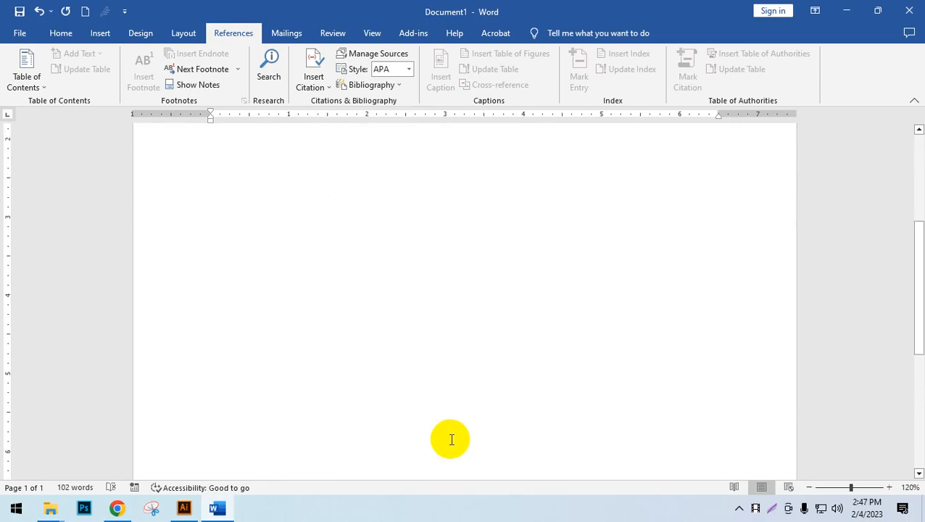
pyautogui.click(379, 441)
pyautogui.write('Vhjsd')
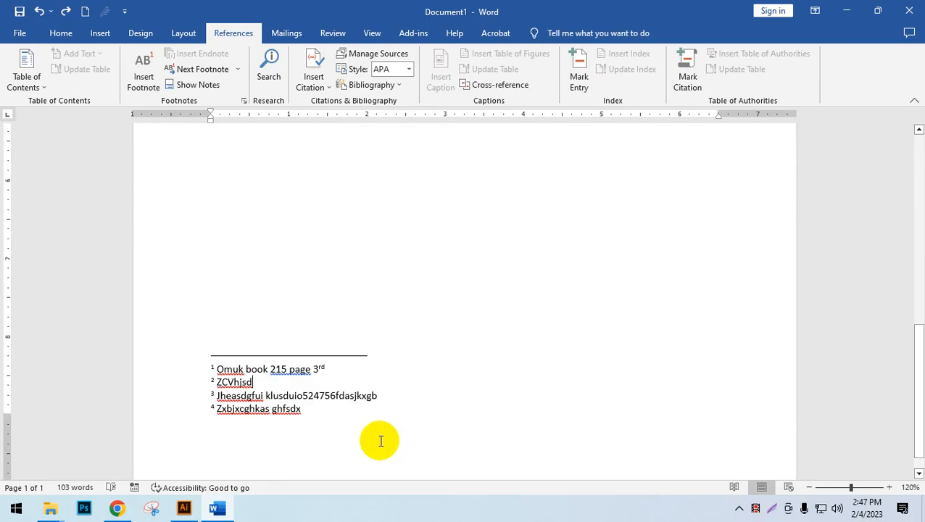
# Delete the footnote reference mark before "It was" in the paragraph and check the notes at the page foot
pyautogui.scroll(10, 506, 382)
pyautogui.click(556, 153)
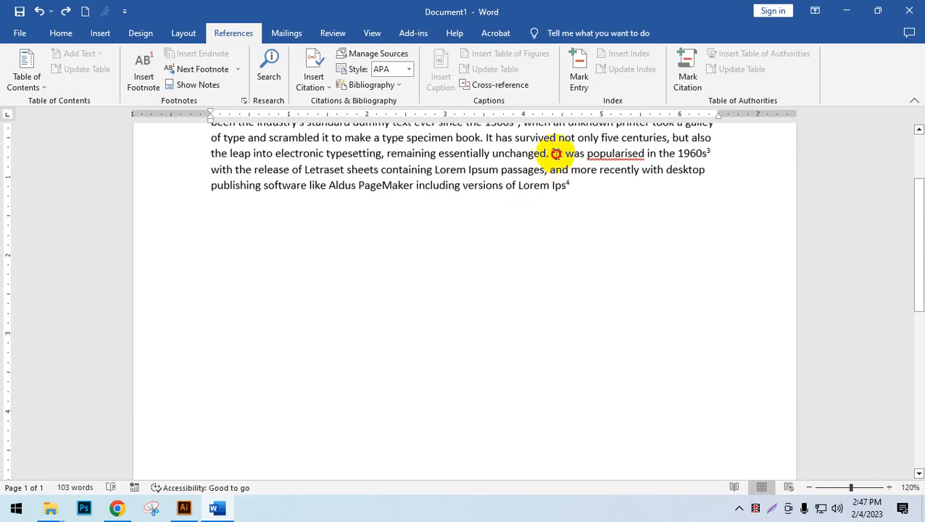
pyautogui.hotkey('shift', 'Left')
pyautogui.press('BackSpace')
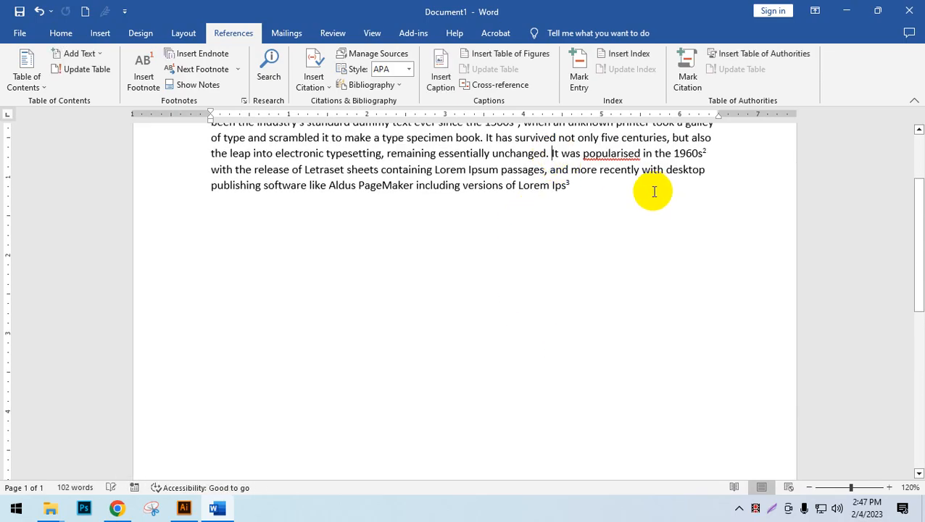
pyautogui.scroll(-10, 522, 281)
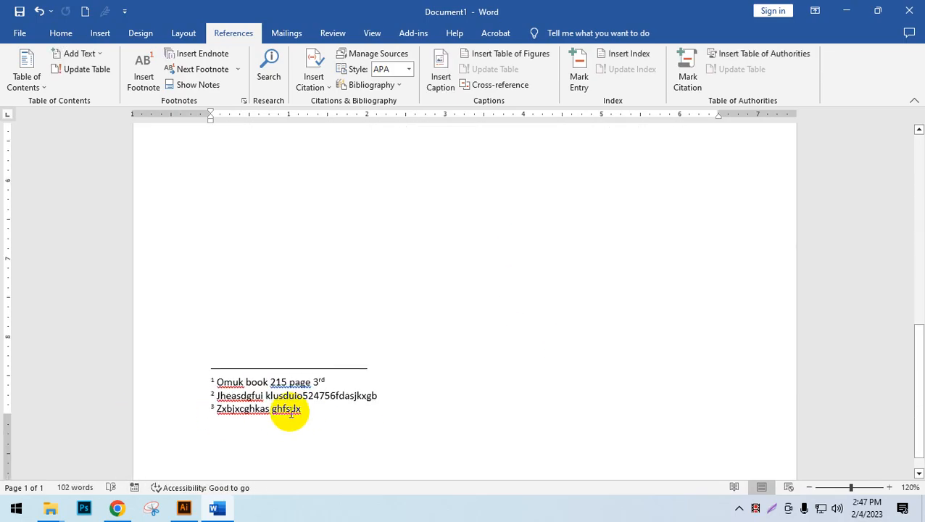
# Delete the footnote reference mark after "Lorem Ips" at the paragraph's end and check the remaining notes
pyautogui.scroll(10, 291, 411)
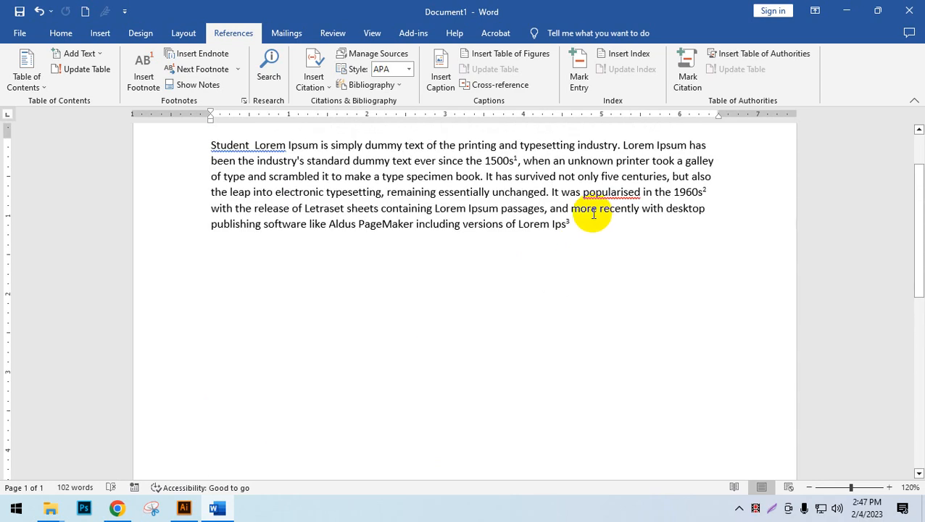
pyautogui.hotkey('shift', 'Left')
pyautogui.press('BackSpace')
pyautogui.scroll(-10, 362, 362)
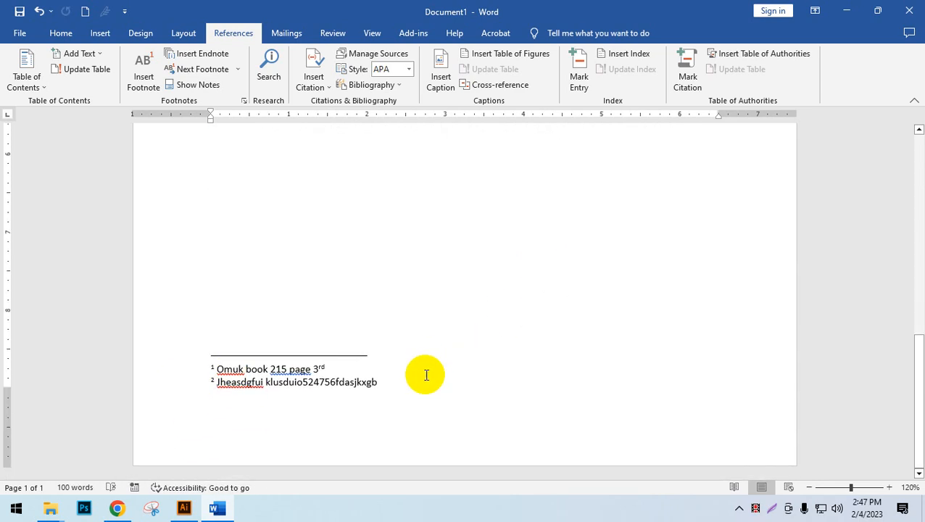
# Delete the footnote reference mark after "1500s" and check the footnote that belongs to "1960s"
pyautogui.scroll(8, 429, 378)
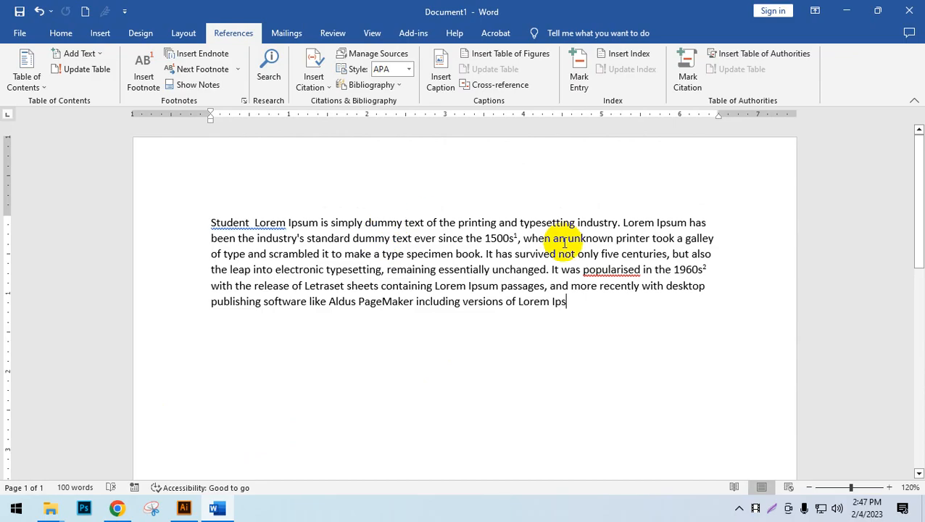
pyautogui.click(514, 239)
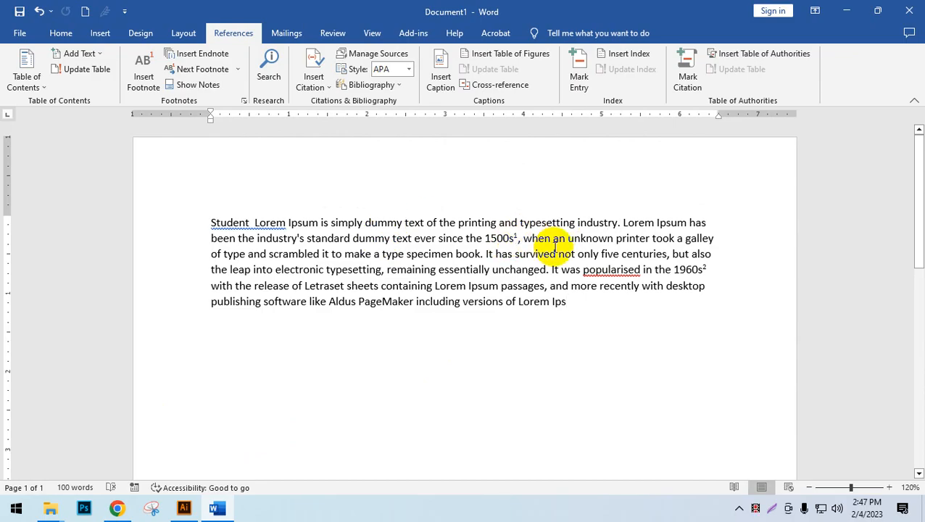
pyautogui.hotkey('ctrl', 'z')
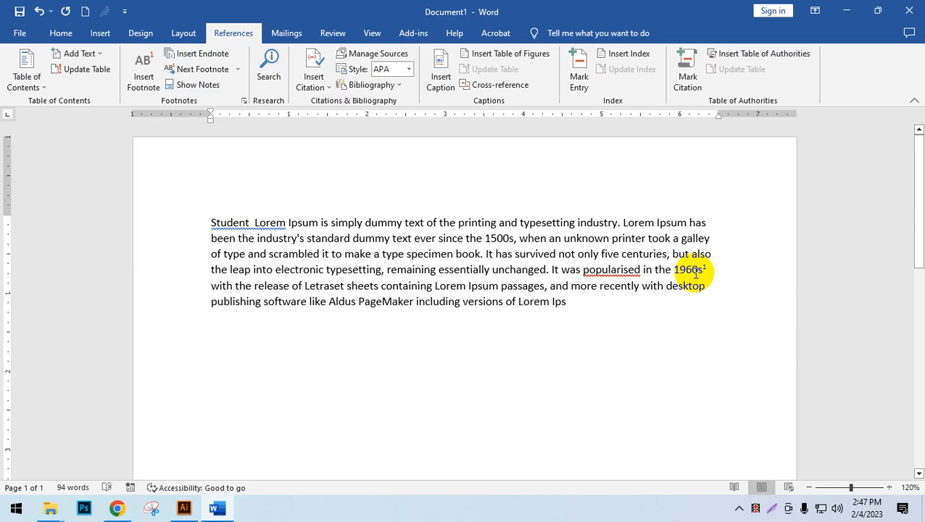
pyautogui.doubleClick(696, 269)
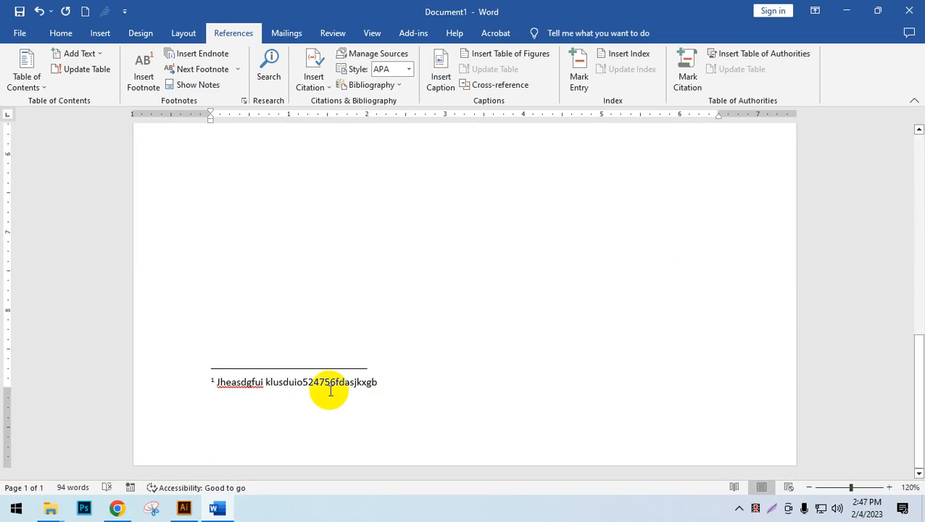
pyautogui.scroll(10, 330, 391)
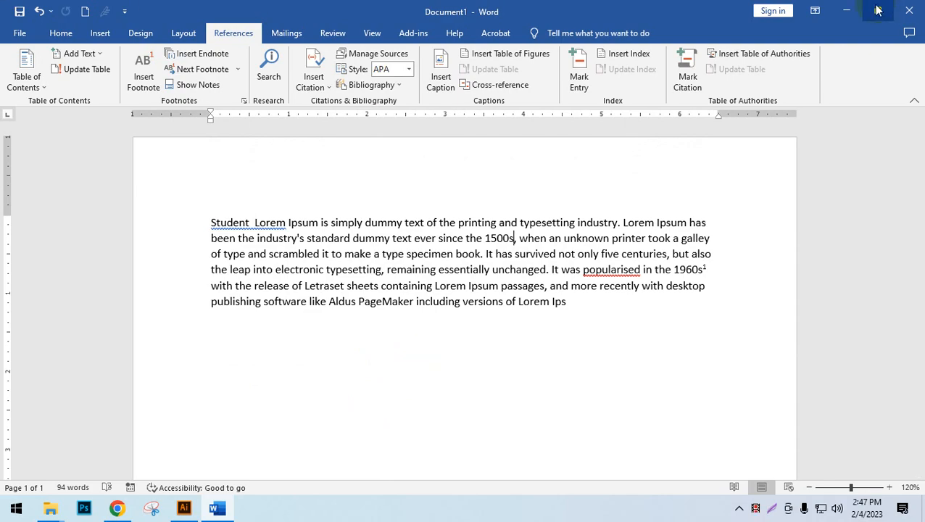
# Review the class 08 topic list in Illustrator, and return to Word to delete the whole sample paragraph
pyautogui.click(183, 507)
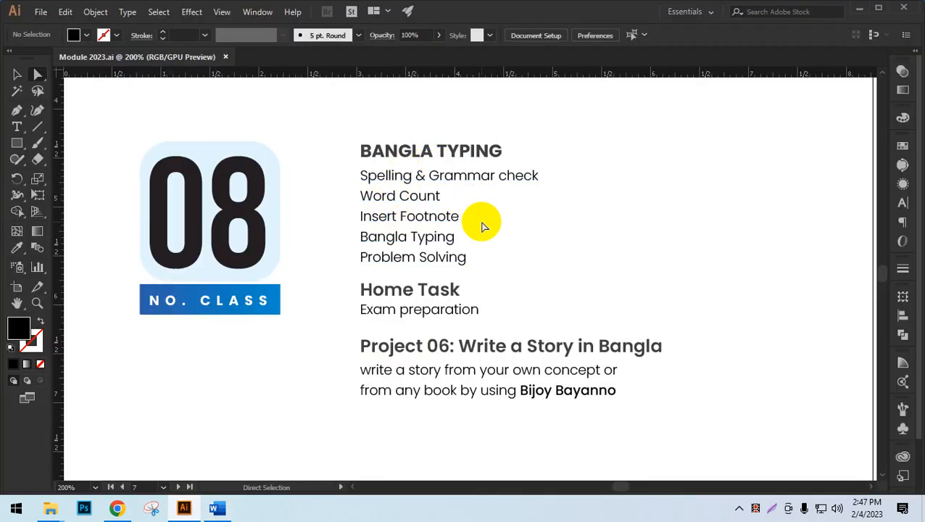
pyautogui.click(859, 9)
pyautogui.click(546, 351)
pyautogui.moveTo(629, 338); pyautogui.dragTo(6, 162)
pyautogui.press('Delete')
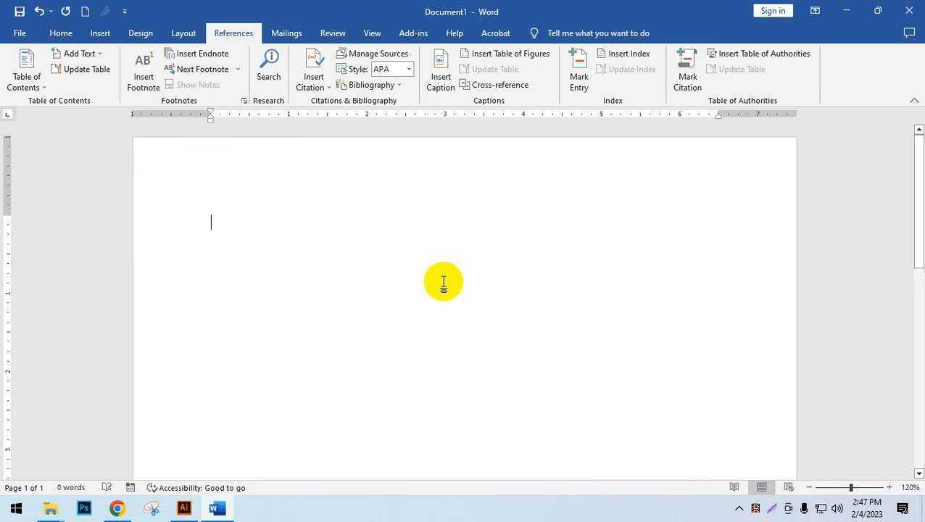
pyautogui.click(61, 36)
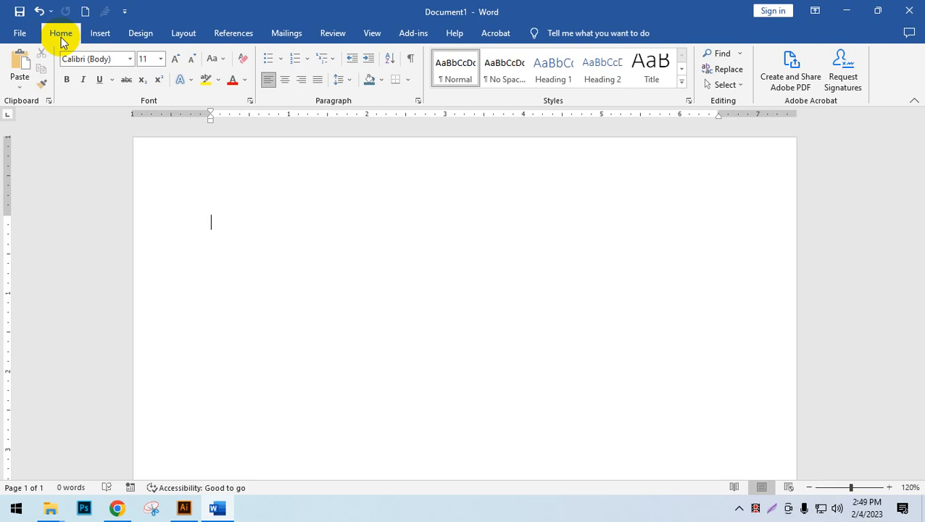
pyautogui.click(909, 10)
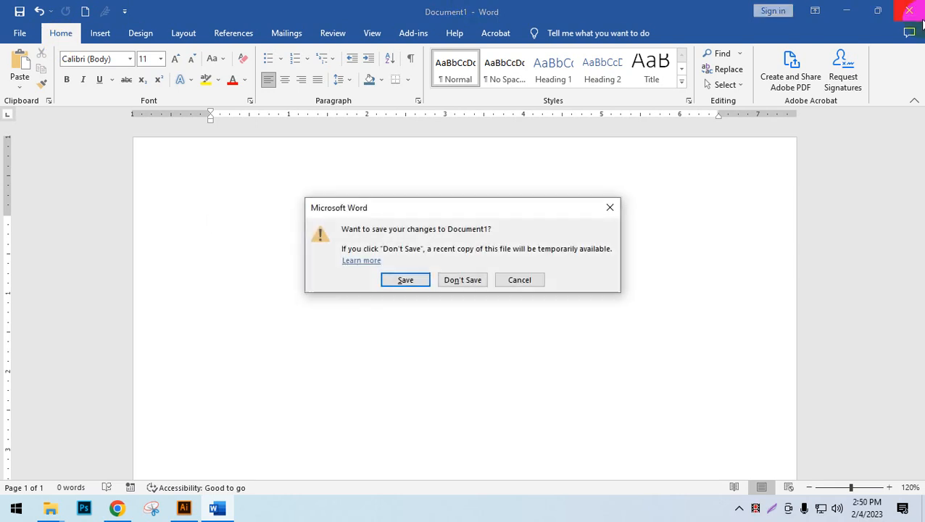
pyautogui.click(520, 281)
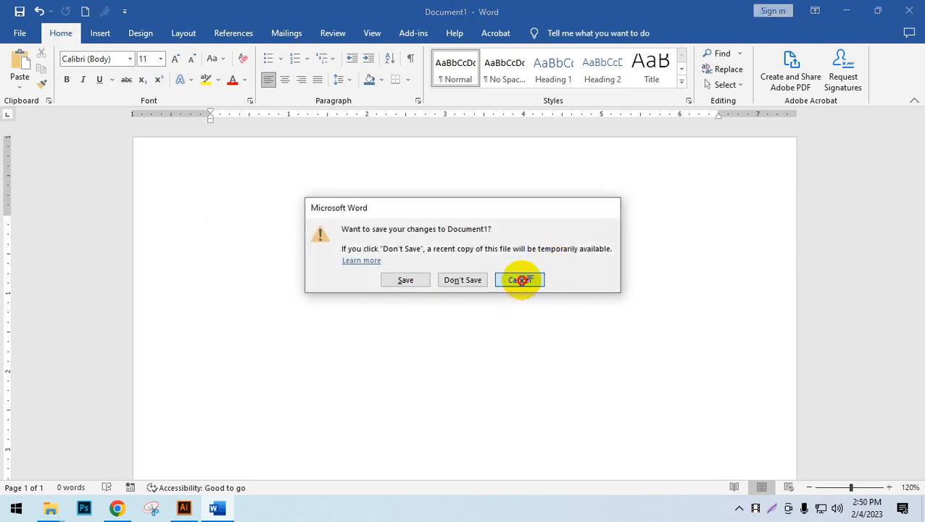
# Put Word and Illustrator aside, open Steps .txt from the Bangla Type folder full screen and enlarge its text to 290%
pyautogui.click(849, 6)
pyautogui.click(842, 6)
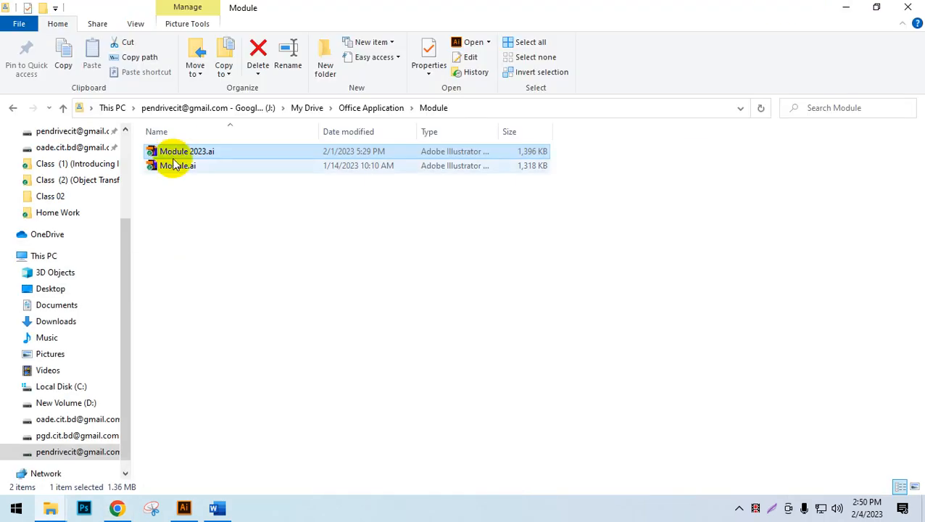
pyautogui.click(51, 508)
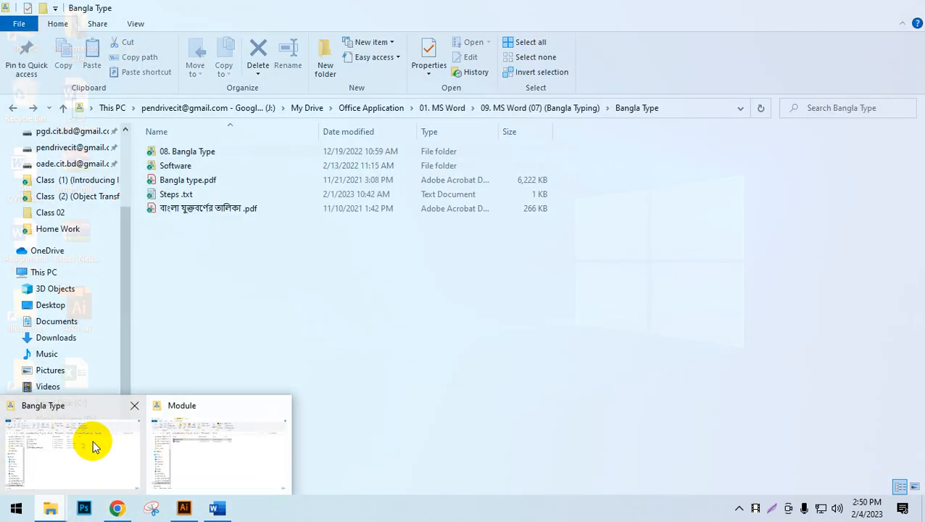
pyautogui.click(93, 442)
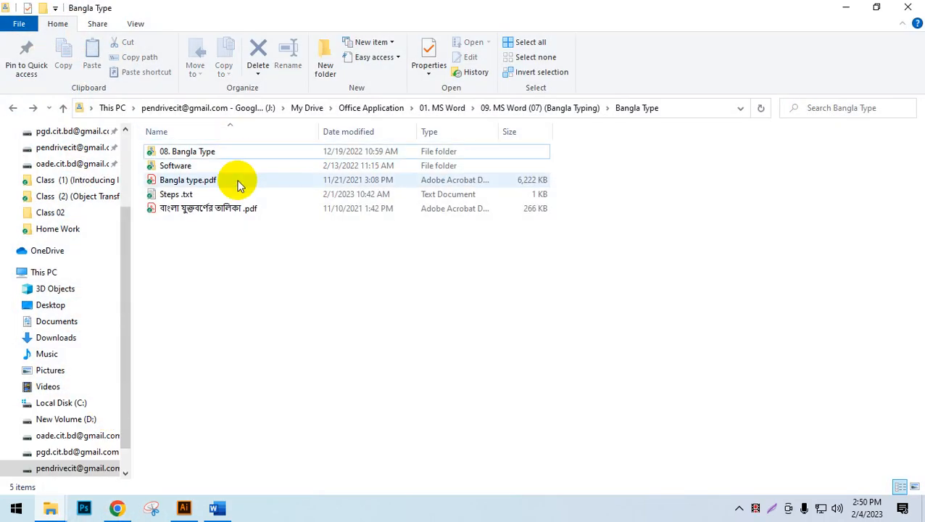
pyautogui.doubleClick(238, 194)
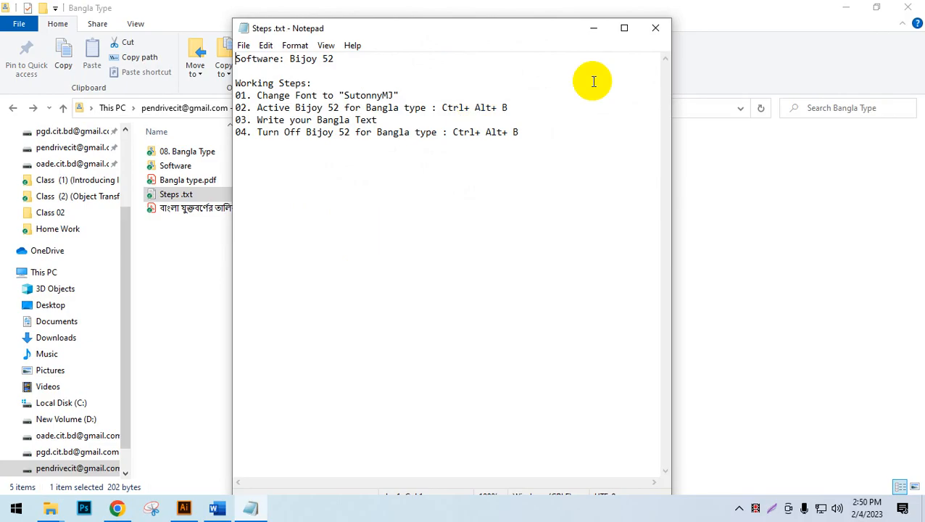
pyautogui.click(624, 28)
pyautogui.scroll(18, 541, 83)
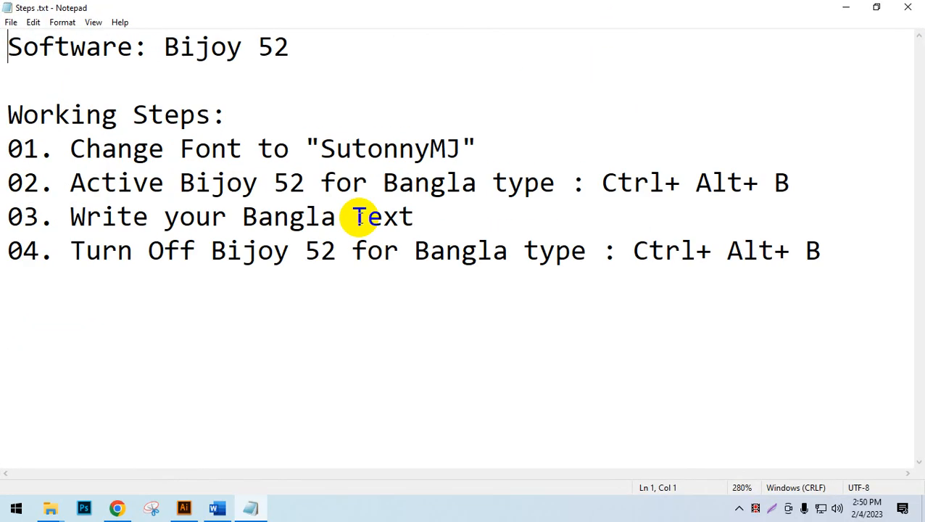
pyautogui.scroll(2, 359, 218)
pyautogui.scroll(-1, 374, 219)
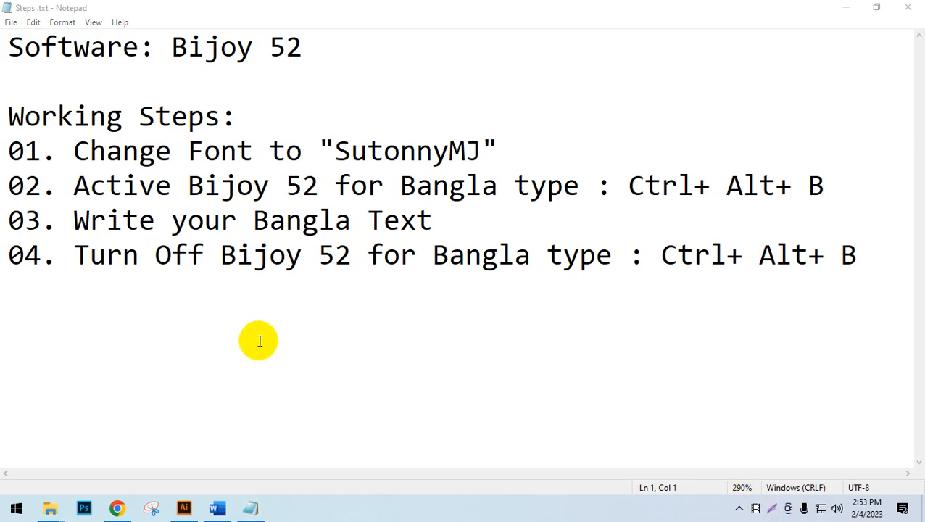
# Highlight the software name "Bijoy 52" in the notes several times to point out the required program
pyautogui.click(259, 340)
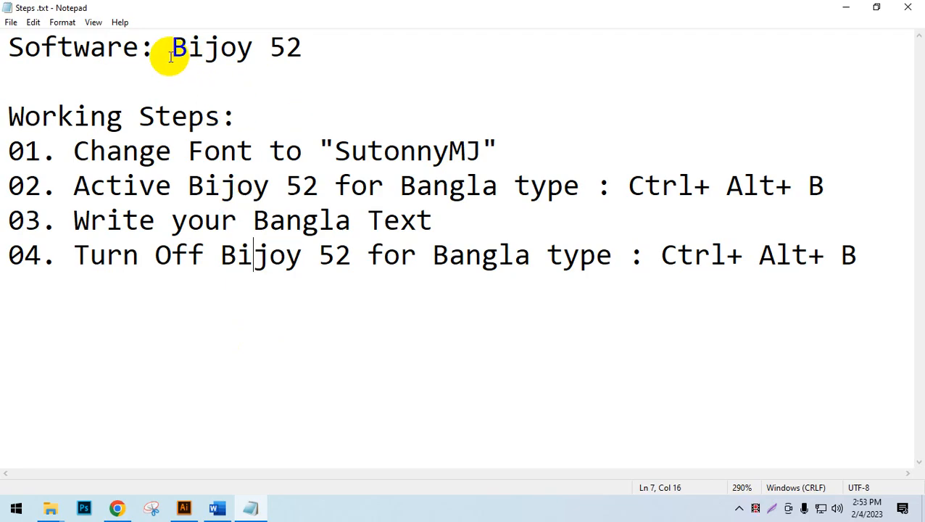
pyautogui.moveTo(172, 54); pyautogui.dragTo(346, 66)
pyautogui.click(365, 59)
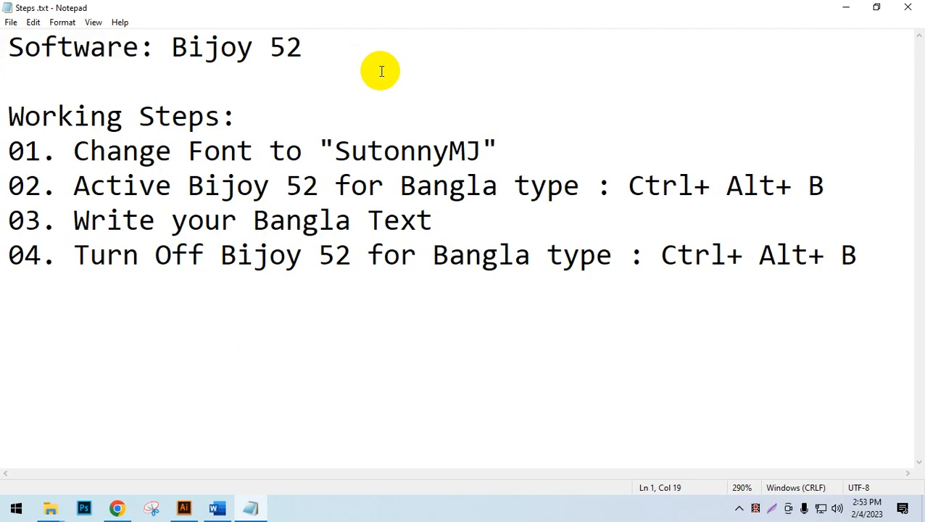
pyautogui.moveTo(175, 45); pyautogui.dragTo(368, 62)
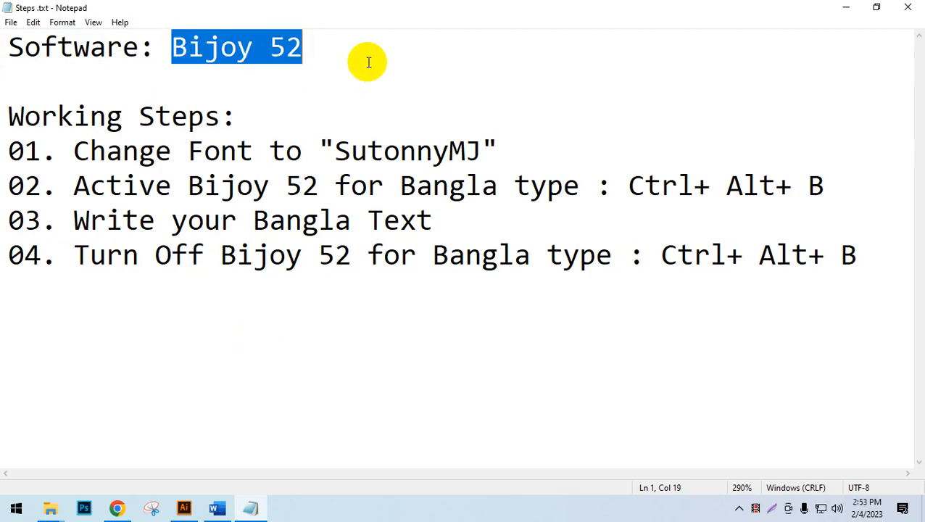
pyautogui.click(371, 62)
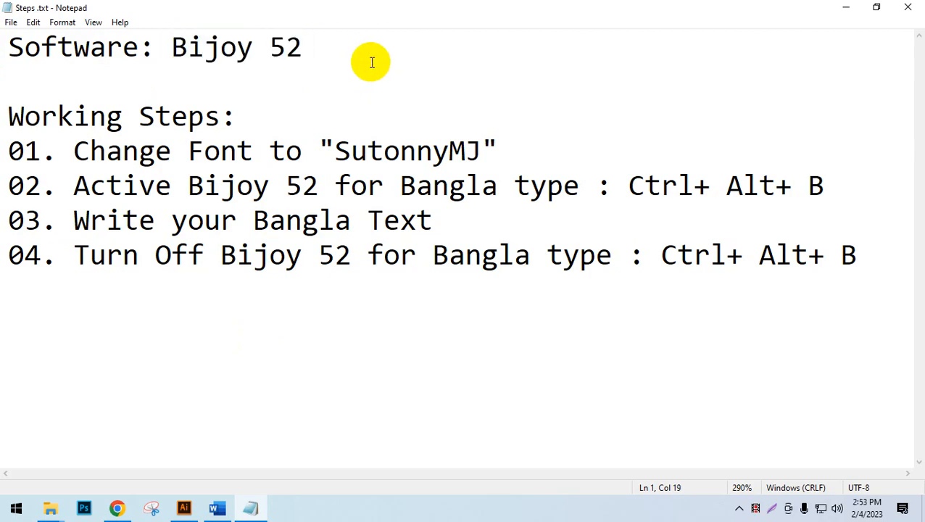
pyautogui.moveTo(173, 43); pyautogui.dragTo(419, 83)
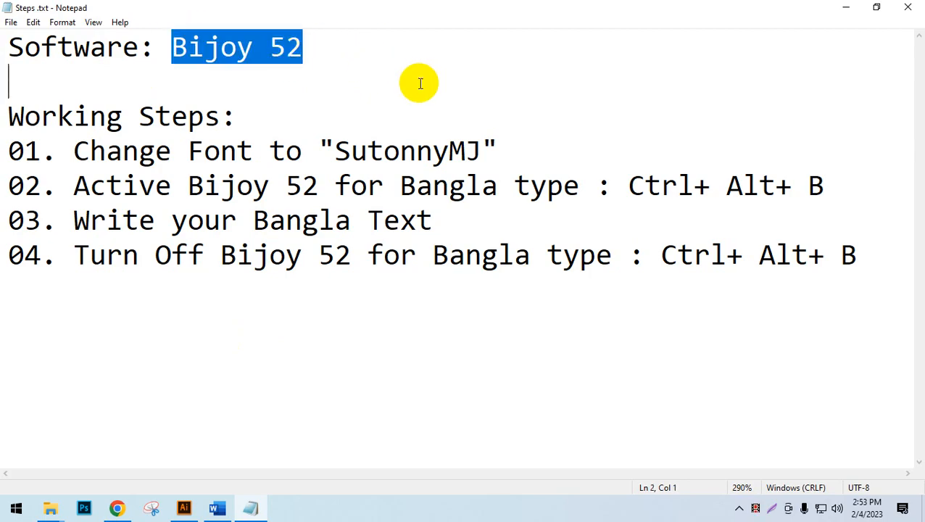
pyautogui.click(446, 56)
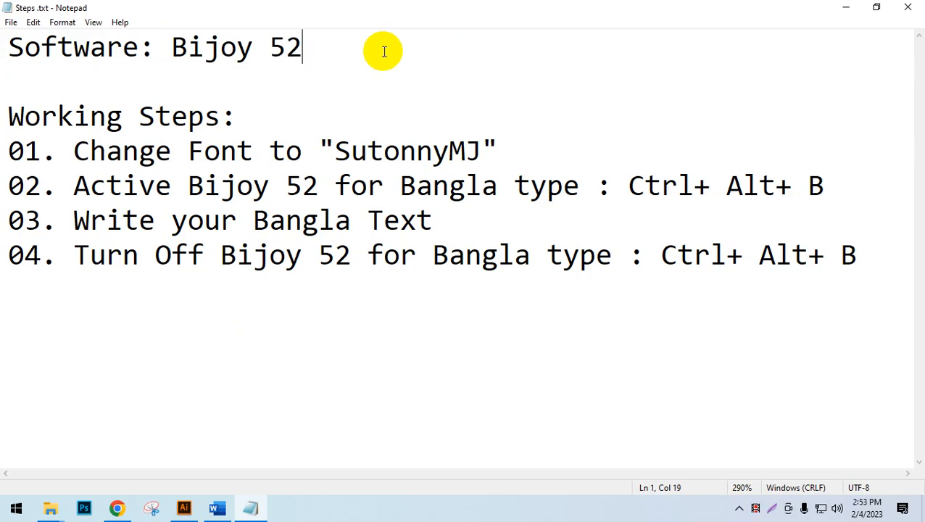
pyautogui.moveTo(172, 45); pyautogui.dragTo(317, 49)
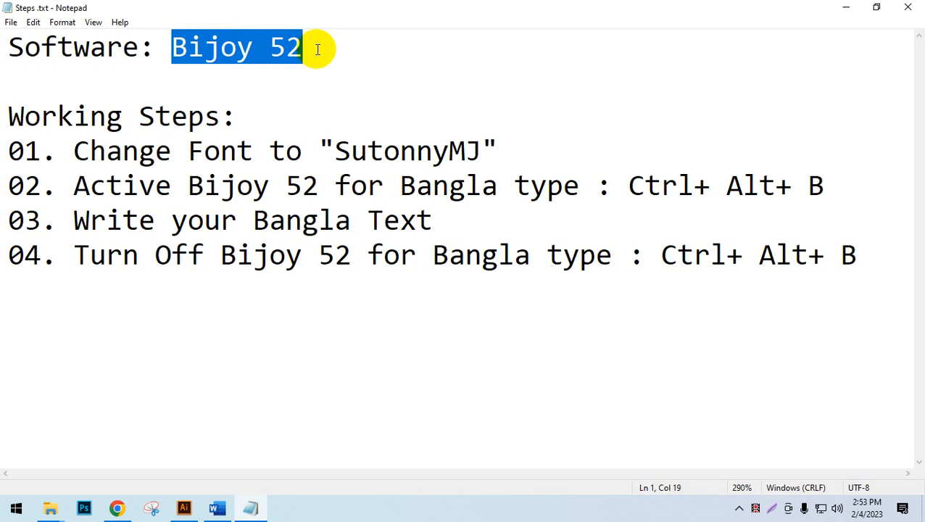
pyautogui.click(318, 49)
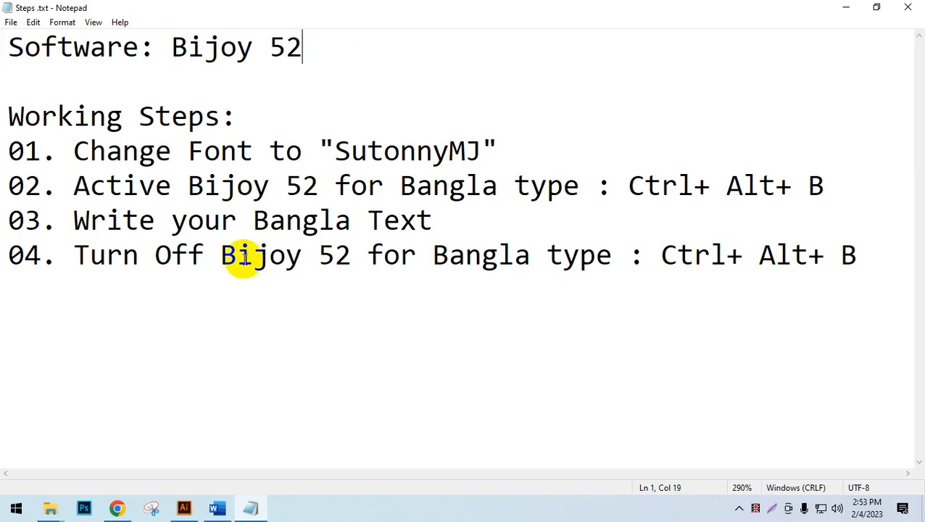
# Search Windows for "bijoy" to check for the installed program, and close the search
pyautogui.click(9, 508)
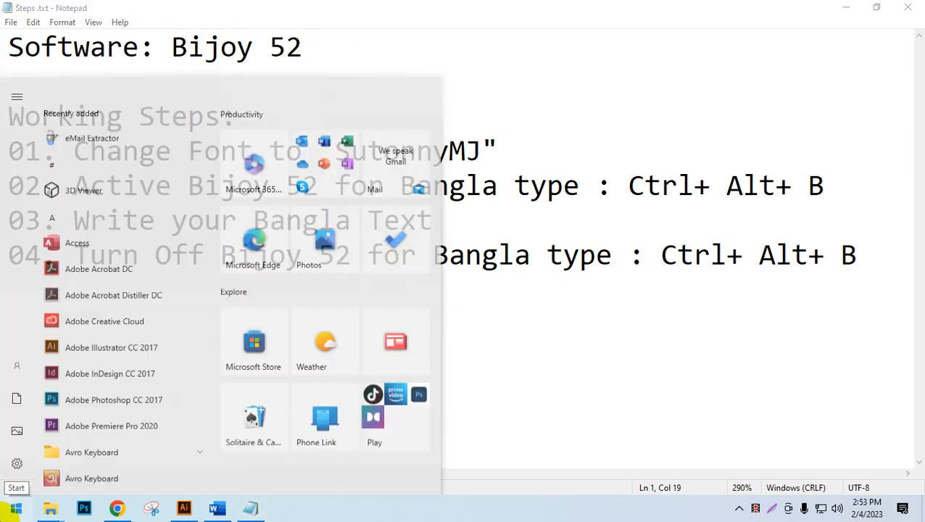
pyautogui.write('bijoy')
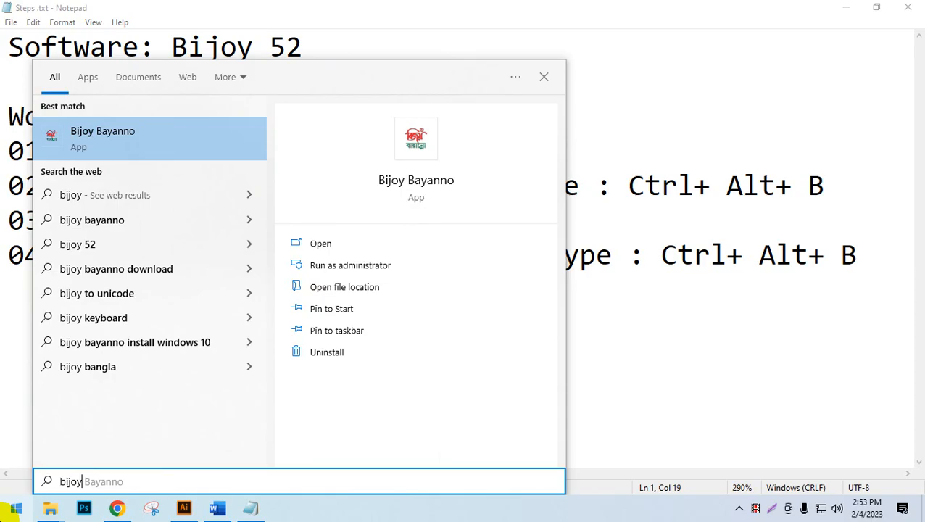
pyautogui.click(6, 508)
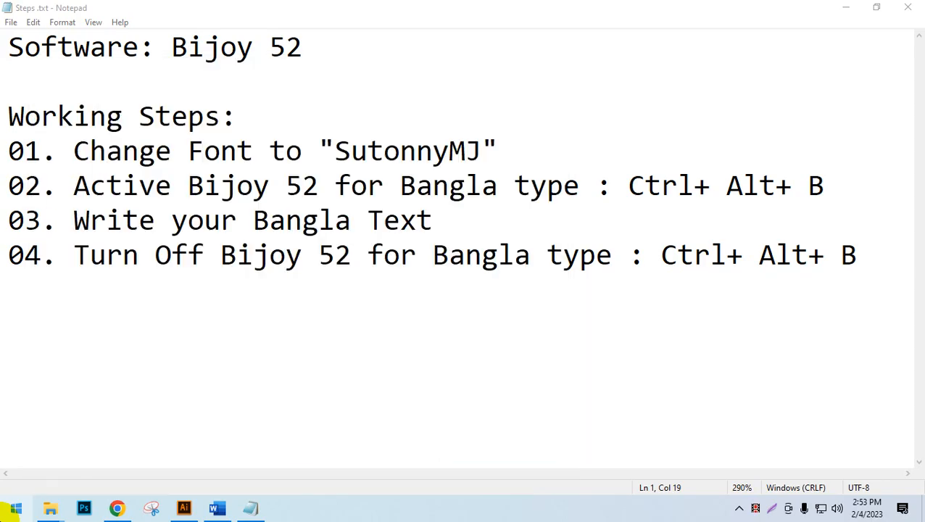
# Return to the Bangla Type folder in File Explorer and open Software > Bijoy52 to view the installer files
pyautogui.click(839, 7)
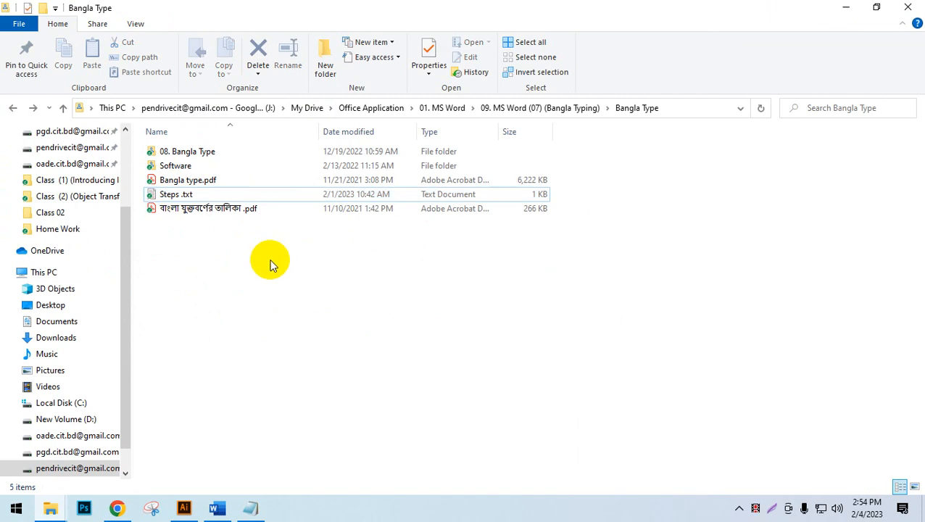
pyautogui.doubleClick(208, 166)
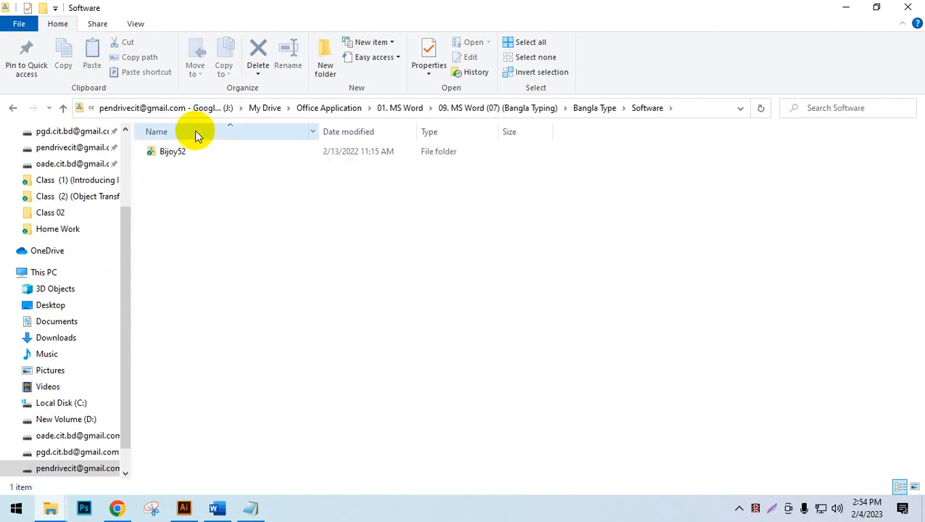
pyautogui.doubleClick(192, 153)
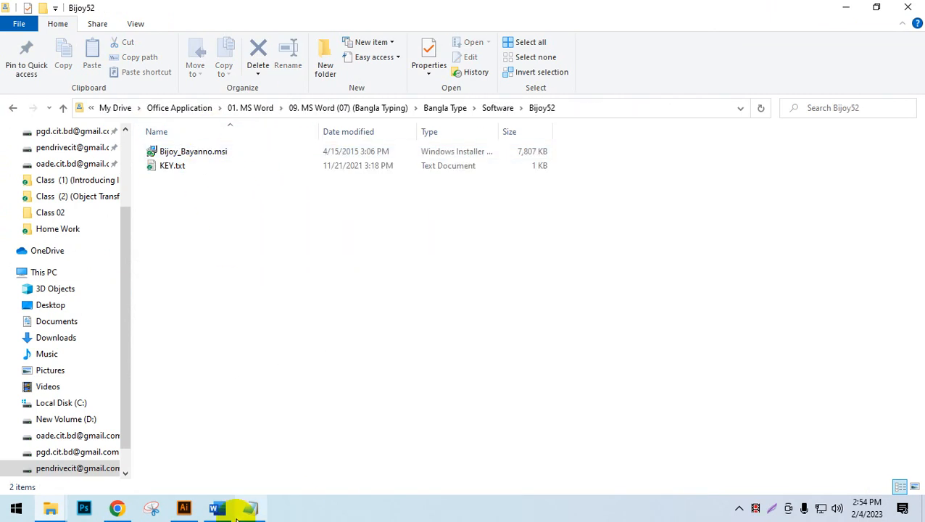
# Switch to Chrome and browse the featured posts of the CIT CH OADE 2216 Facebook group to the MS Word Resource post
pyautogui.click(117, 508)
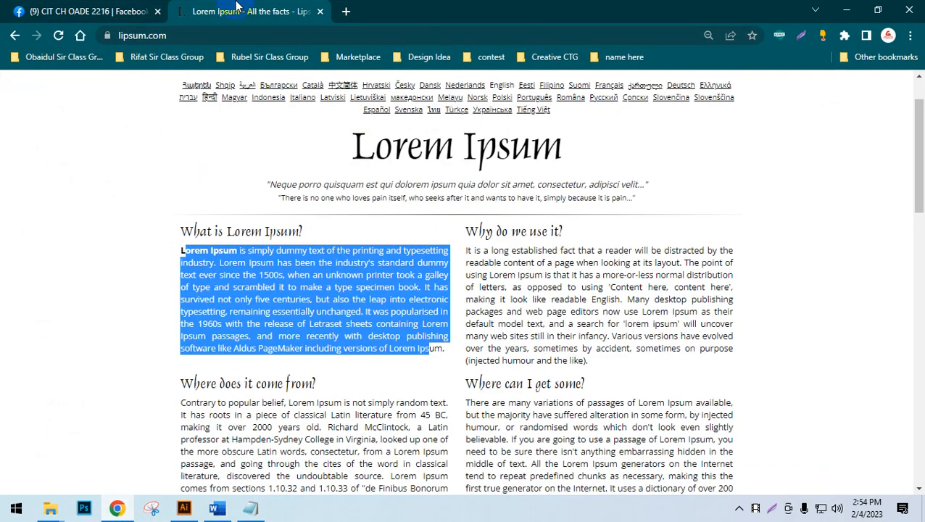
pyautogui.click(98, 11)
pyautogui.scroll(-5, 435, 308)
pyautogui.scroll(4, 511, 337)
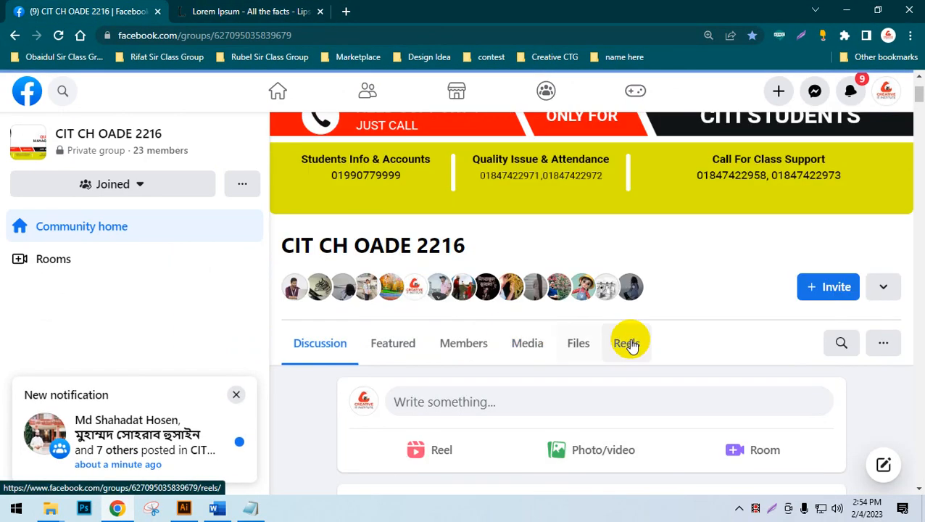
pyautogui.scroll(-2, 638, 348)
pyautogui.click(826, 371)
pyautogui.scroll(-4, 695, 365)
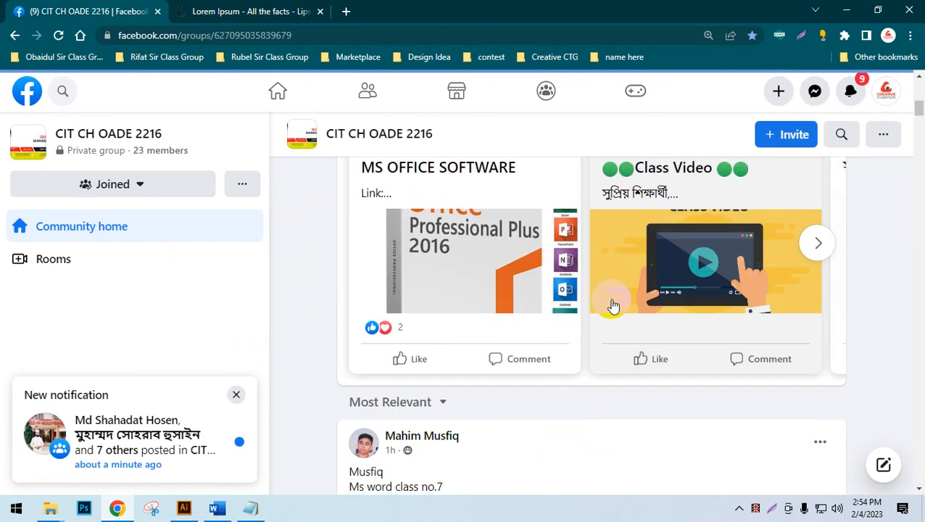
pyautogui.scroll(1, 522, 303)
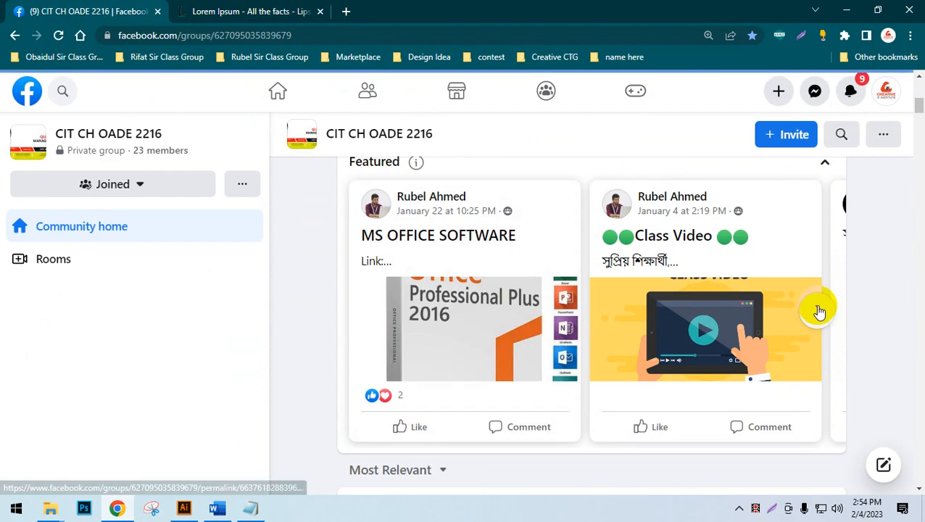
pyautogui.click(816, 311)
pyautogui.click(816, 312)
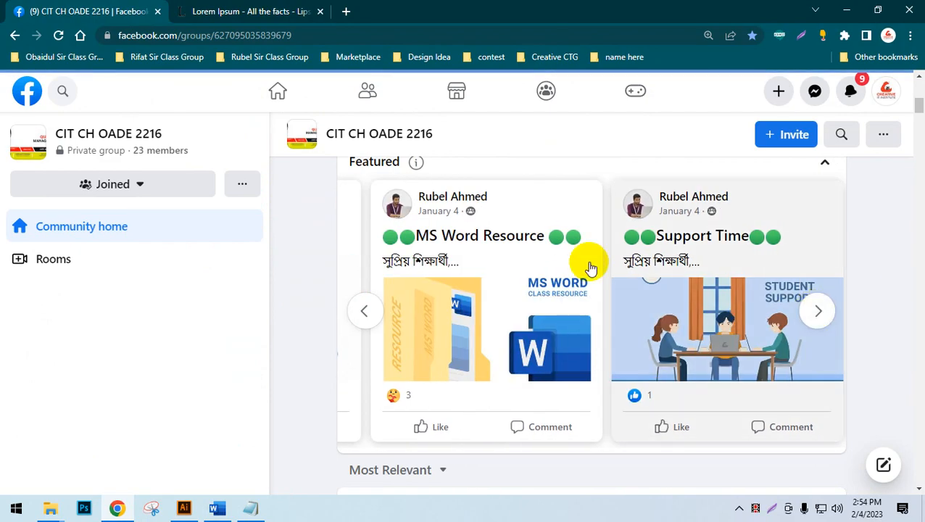
# Open the MS Word Resource post in a new browser tab and follow its Google Drive link
pyautogui.middleClick(533, 258)
pyautogui.click(285, 6)
pyautogui.scroll(-5, 578, 301)
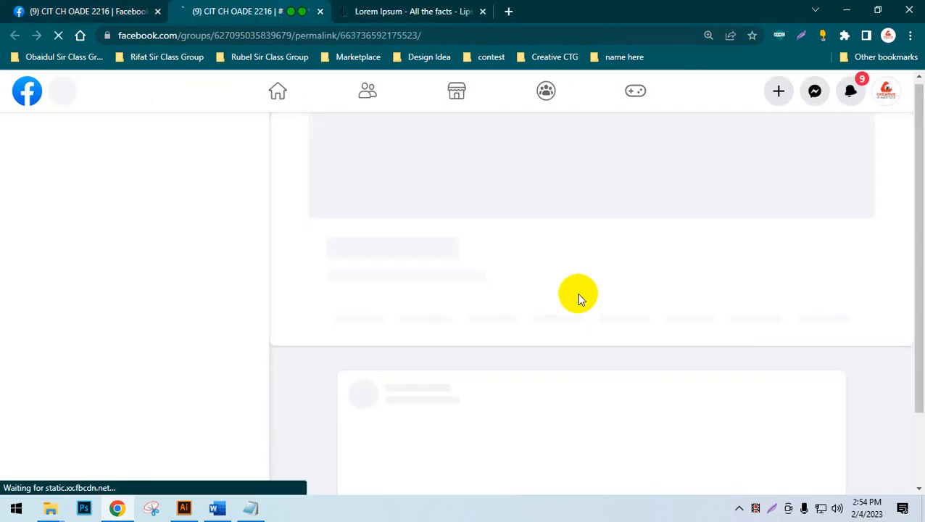
pyautogui.scroll(1, 513, 190)
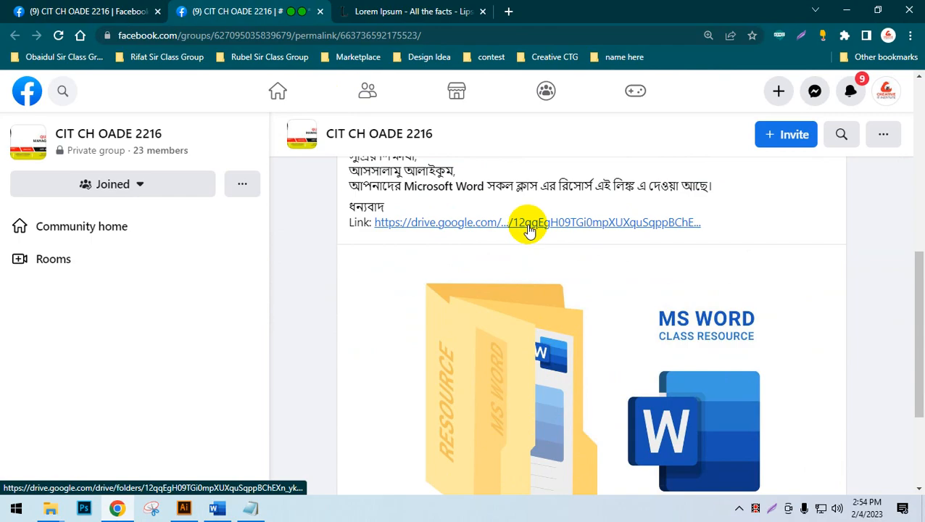
pyautogui.click(526, 224)
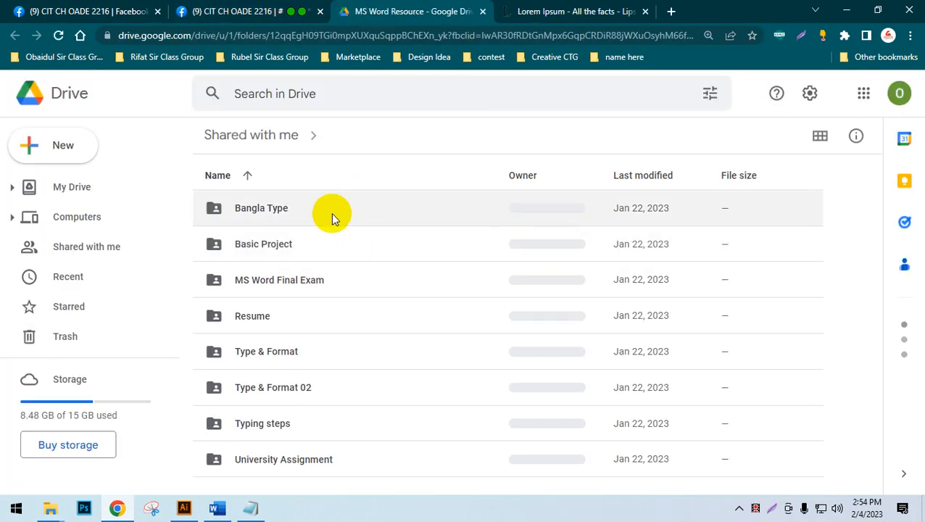
# Open the Bangla Type folder in the shared Drive resources, and its Bijoy52 Software subfolder
pyautogui.click(330, 213)
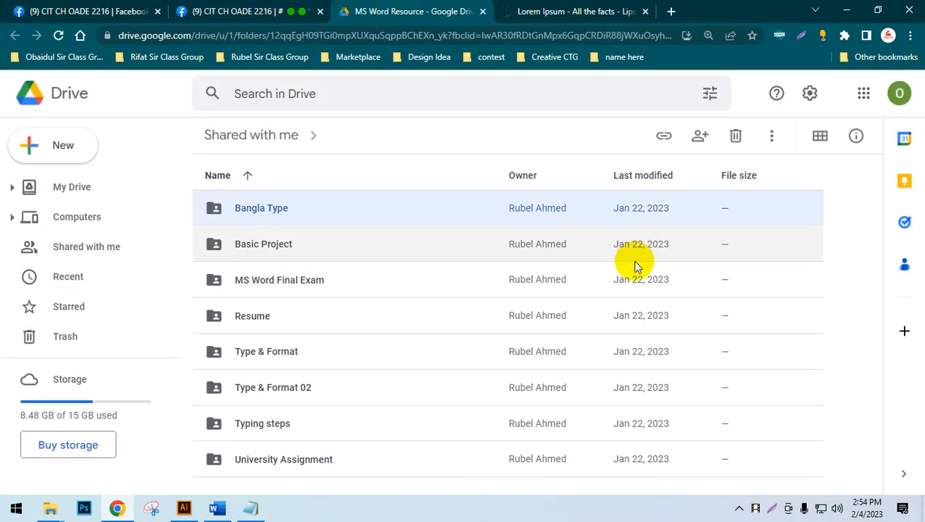
pyautogui.doubleClick(363, 202)
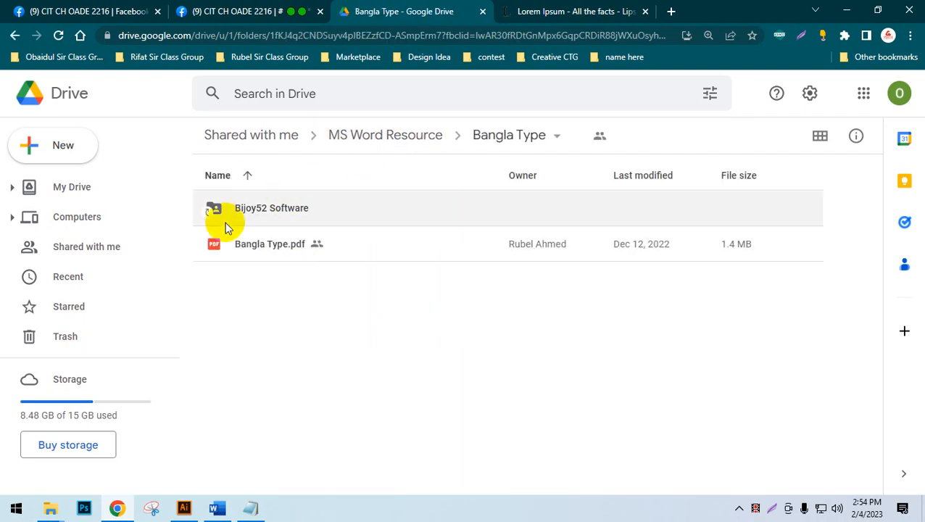
pyautogui.doubleClick(357, 212)
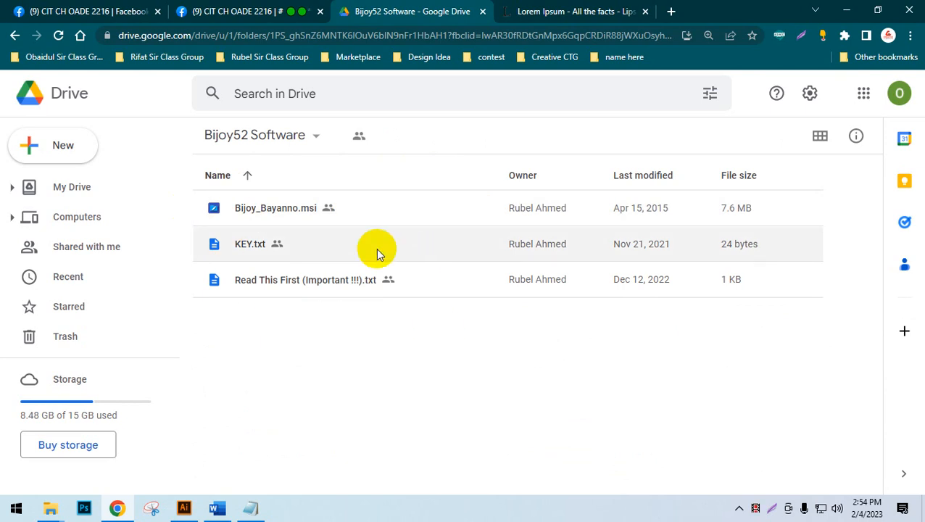
# Show the available file actions for Bijoy_Bayanno.msi, including Download, and dismiss them without choosing one
pyautogui.click(382, 200)
pyautogui.rightClick(380, 201)
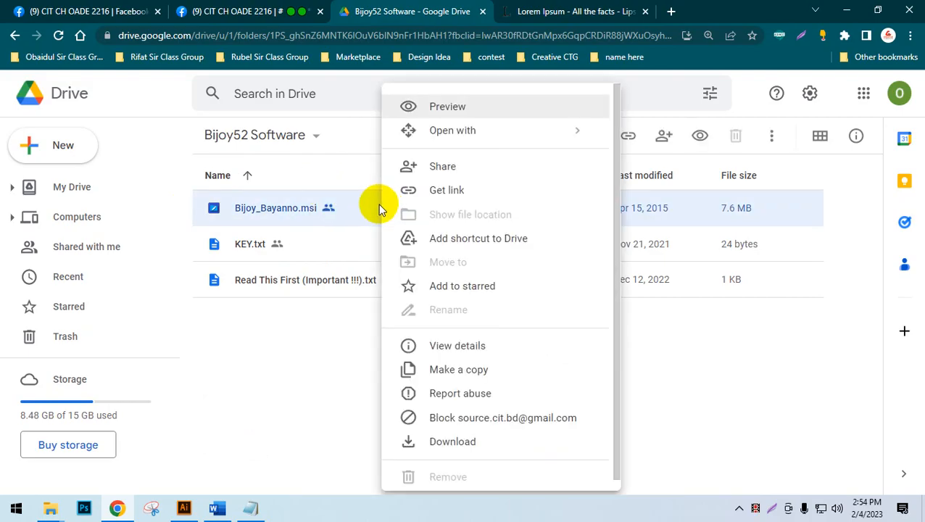
pyautogui.click(375, 204)
# Preview KEY.txt in the Bijoy52 Software folder and highlight the licence key in it
pyautogui.click(251, 243)
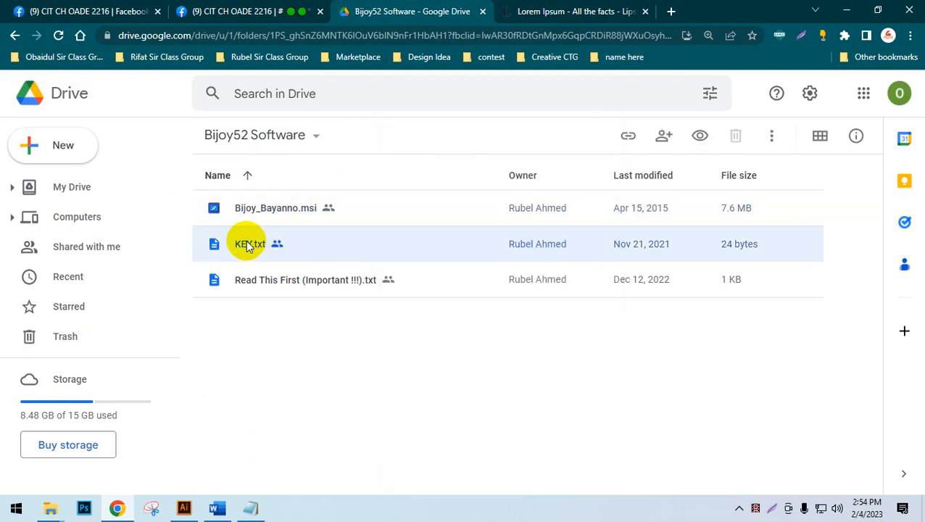
pyautogui.doubleClick(386, 243)
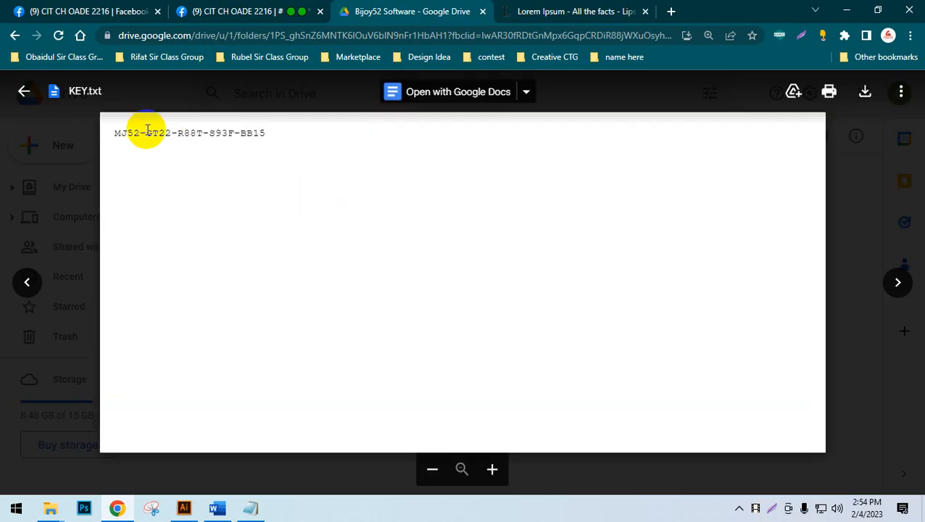
pyautogui.moveTo(127, 133); pyautogui.dragTo(355, 132)
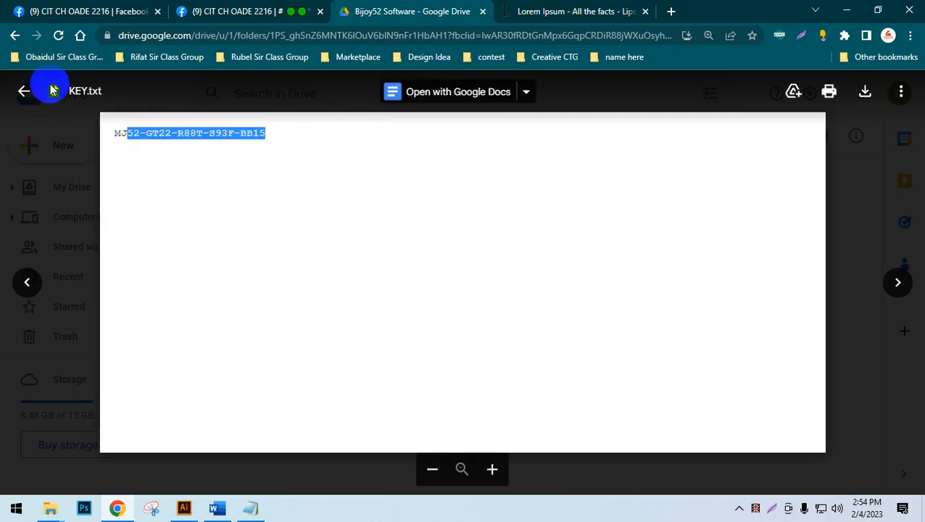
# Leave the KEY.txt preview, read Read This First (Important !!!).txt at a larger zoom, and return to the Bijoy52 Software folder
pyautogui.click(24, 90)
pyautogui.click(417, 336)
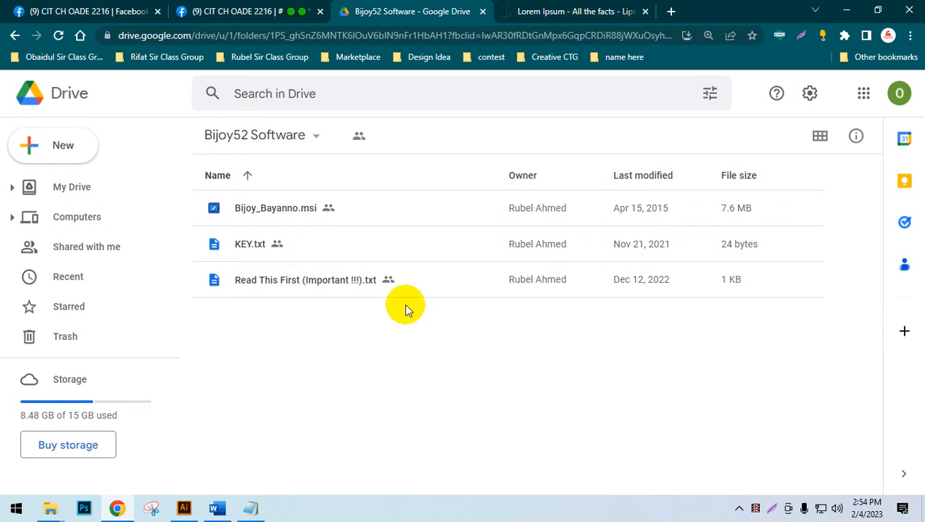
pyautogui.doubleClick(319, 280)
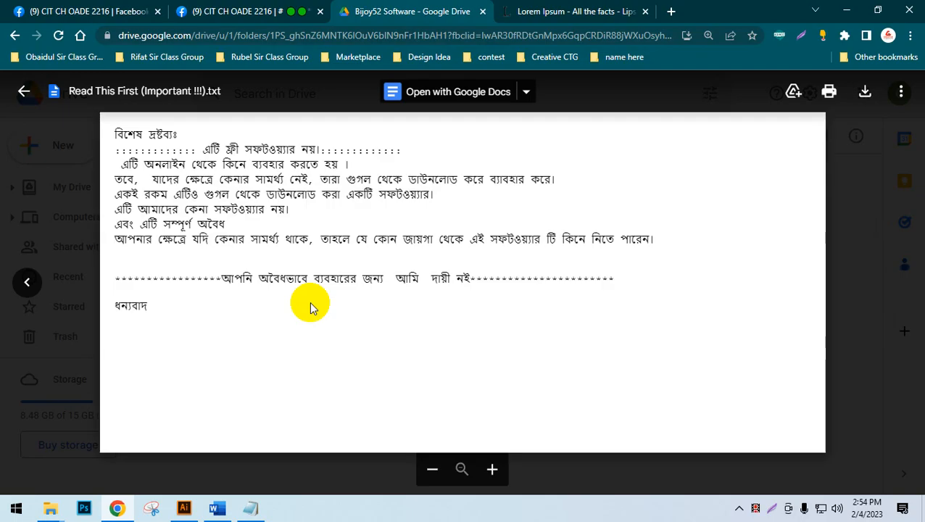
pyautogui.hotkey('ctrl', '+')
pyautogui.hotkey('ctrl', '+')
pyautogui.hotkey('ctrl', '+')
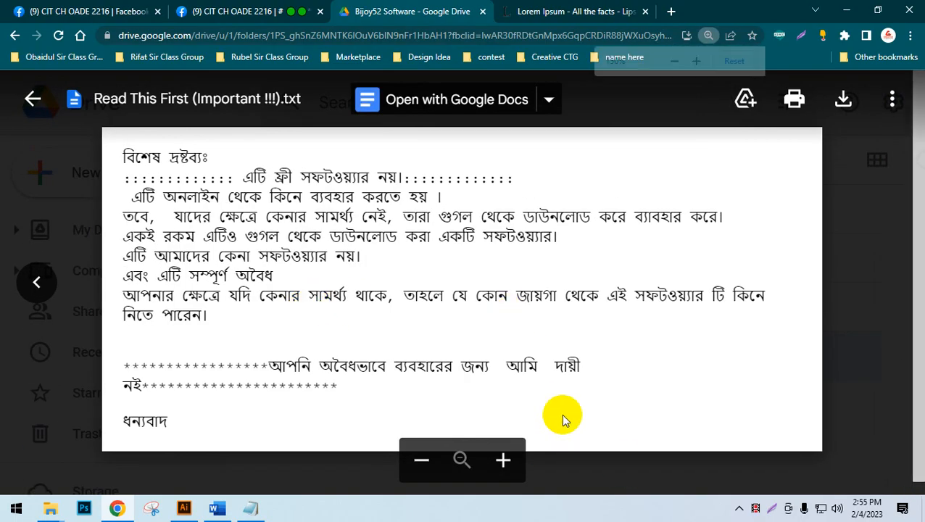
pyautogui.hotkey('ctrl', '-')
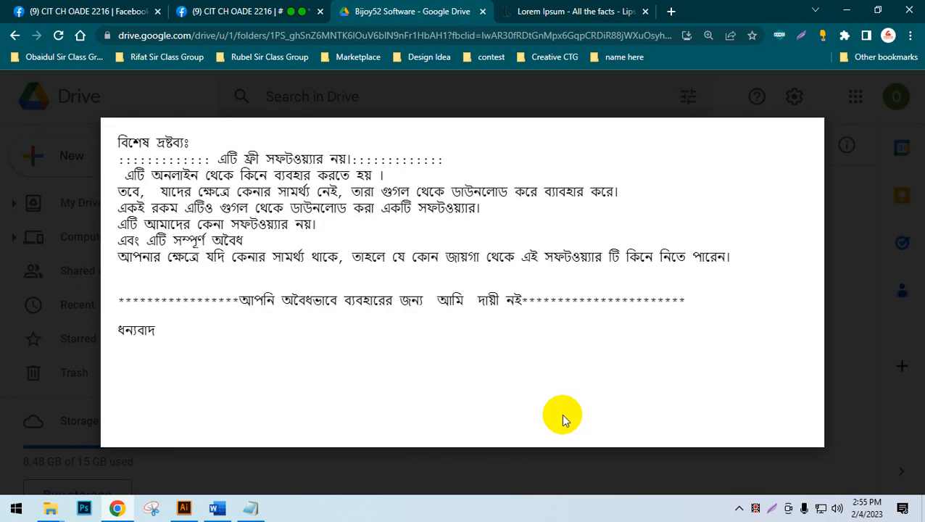
pyautogui.press('Escape')
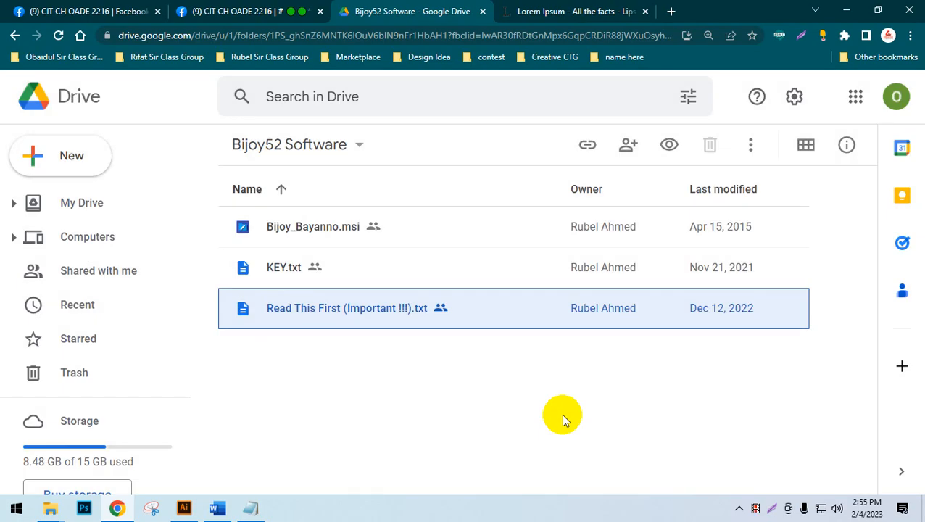
# Search Google for "bijoy 52 price" in a new browser tab
pyautogui.click(670, 11)
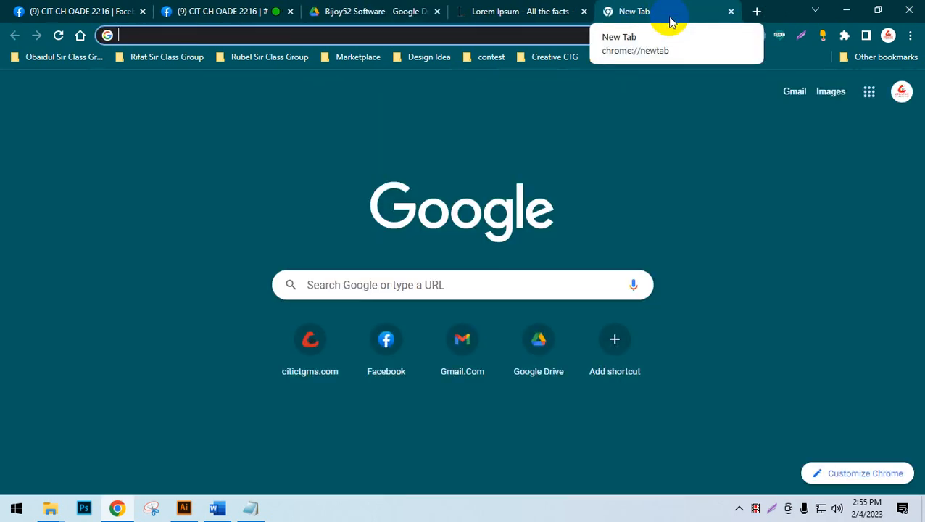
pyautogui.write('bi')
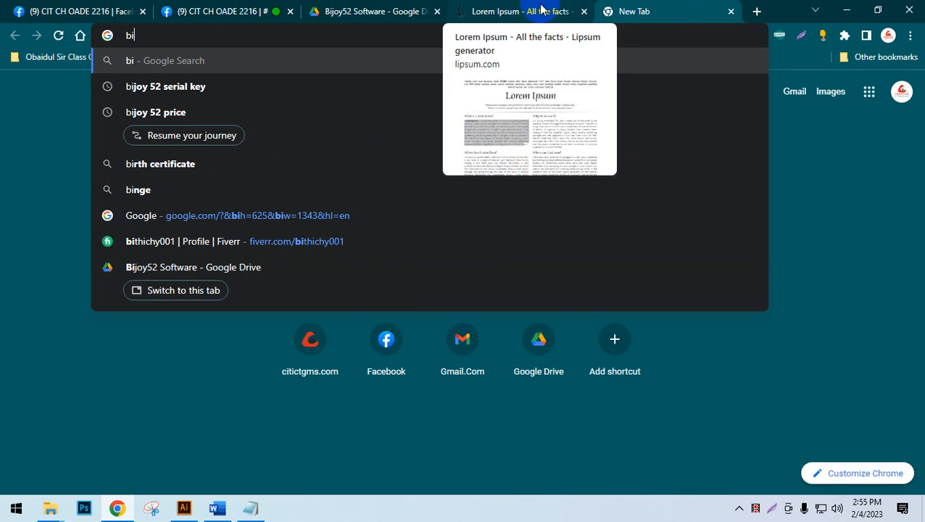
pyautogui.write('jo')
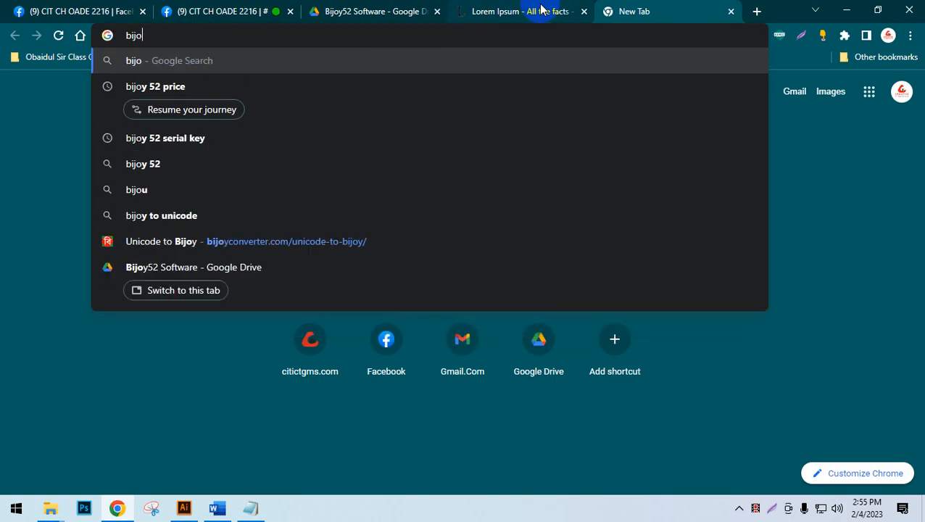
pyautogui.write('y')
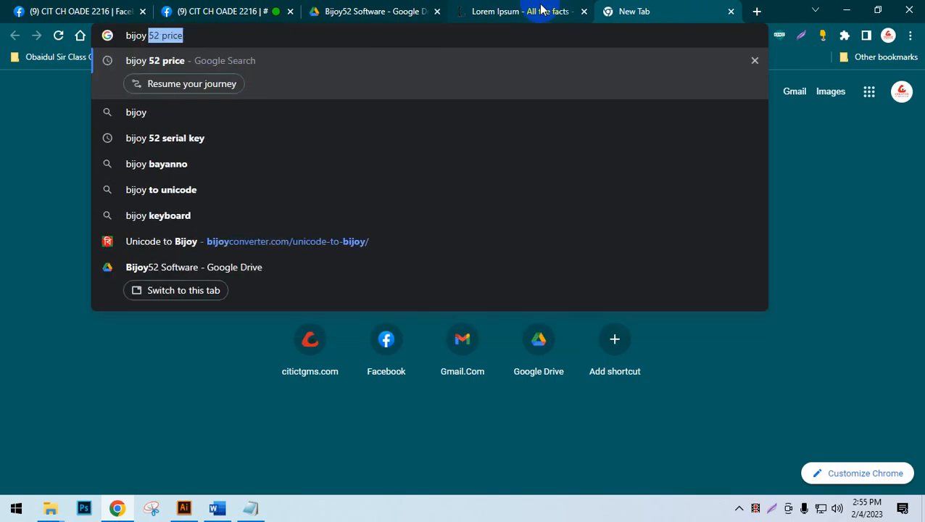
pyautogui.press('Return')
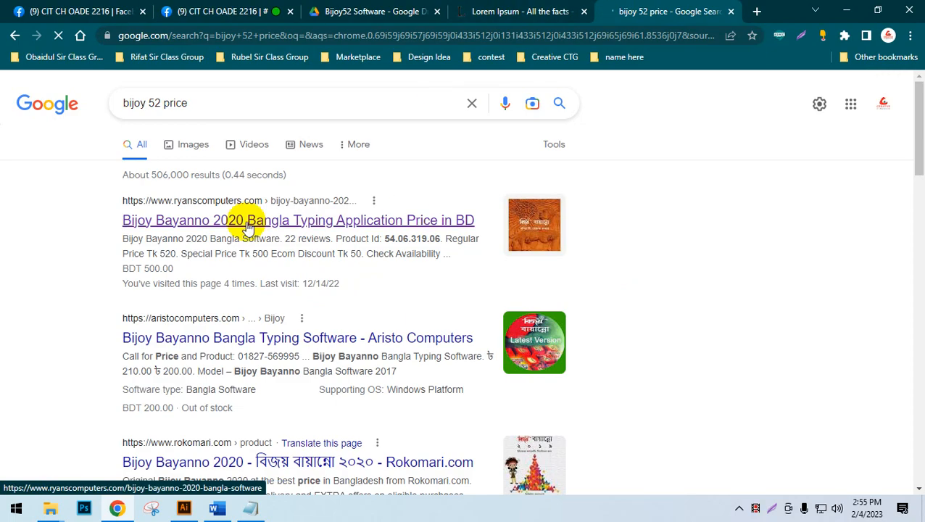
# Open the Ryans Computers result for Bijoy Bayanno 2020 in a separate tab, skim the other price results, and switch to the product page
pyautogui.middleClick(265, 217)
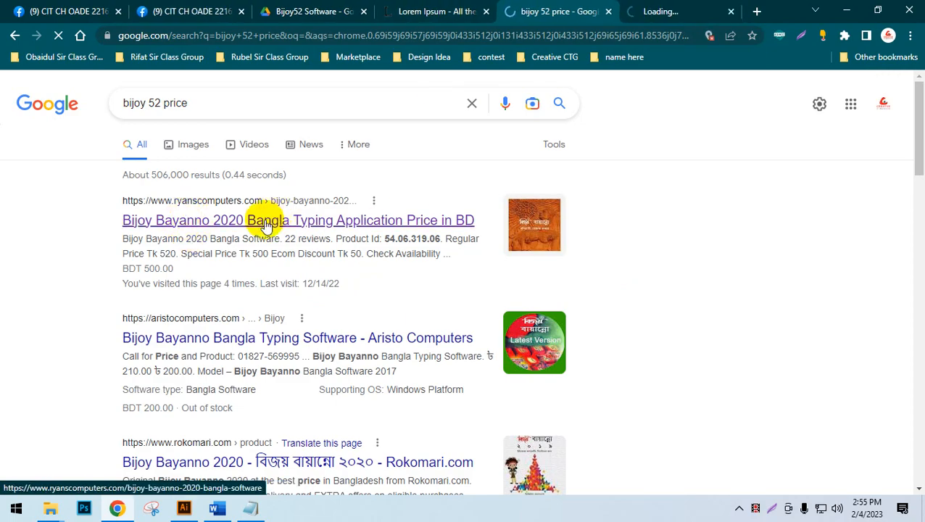
pyautogui.scroll(-2, 212, 218)
pyautogui.scroll(-4, 223, 340)
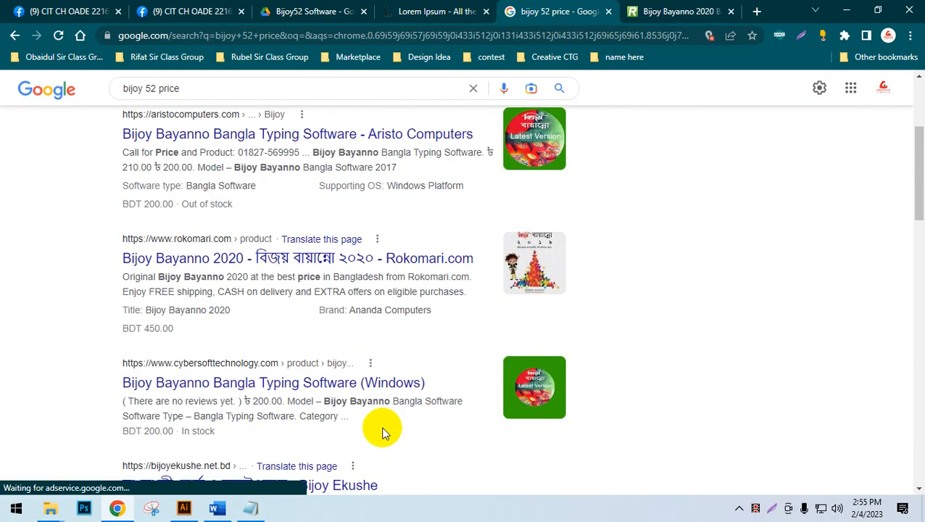
pyautogui.scroll(6, 223, 336)
pyautogui.click(679, 11)
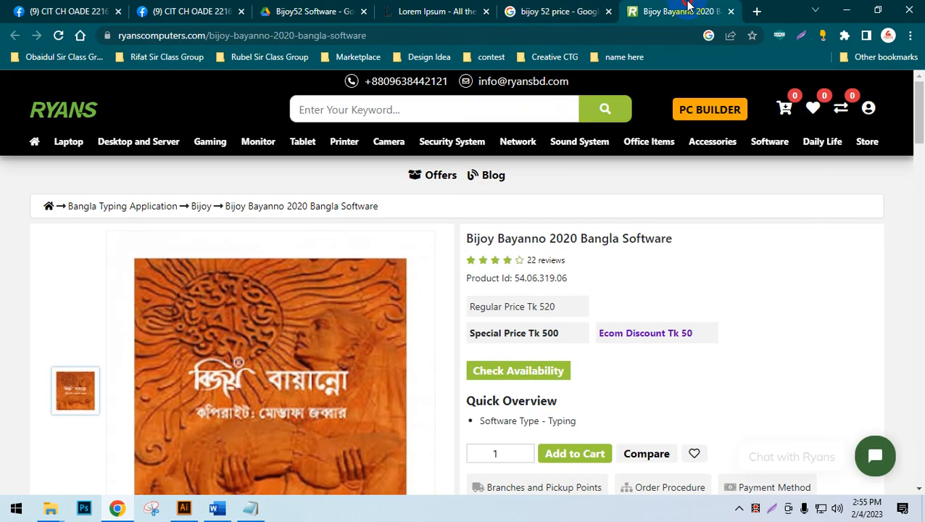
# Examine the Bijoy Bayanno 2020 product page for its title, regular price, special price and online discount
pyautogui.click(226, 328)
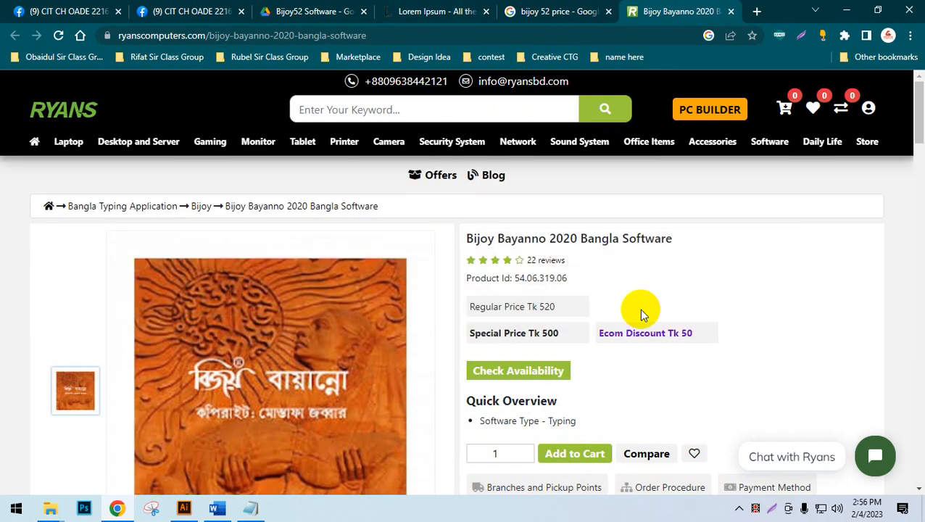
pyautogui.scroll(-2, 767, 289)
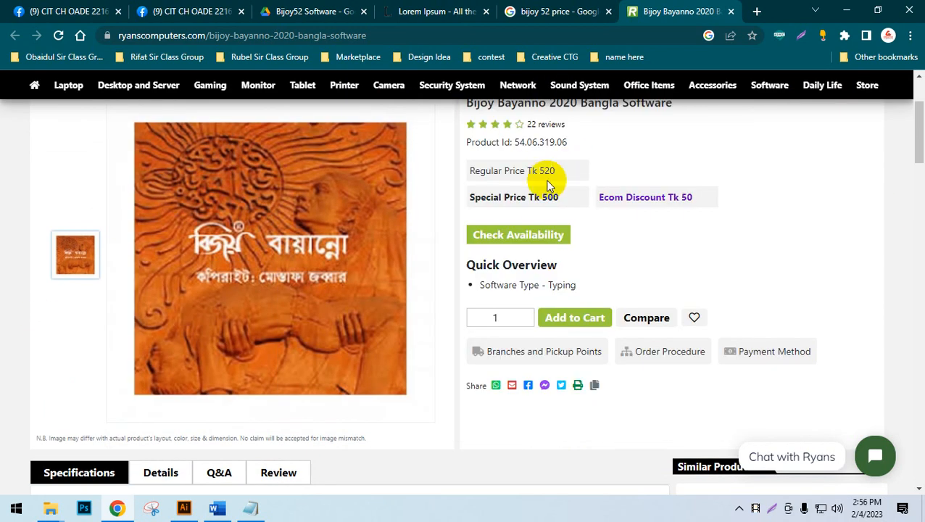
pyautogui.moveTo(539, 173); pyautogui.dragTo(558, 197)
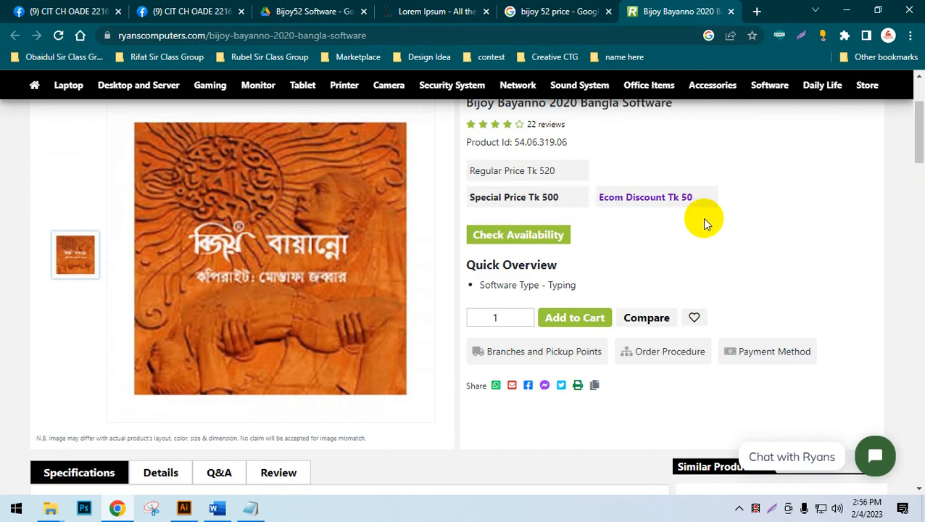
pyautogui.scroll(2, 684, 226)
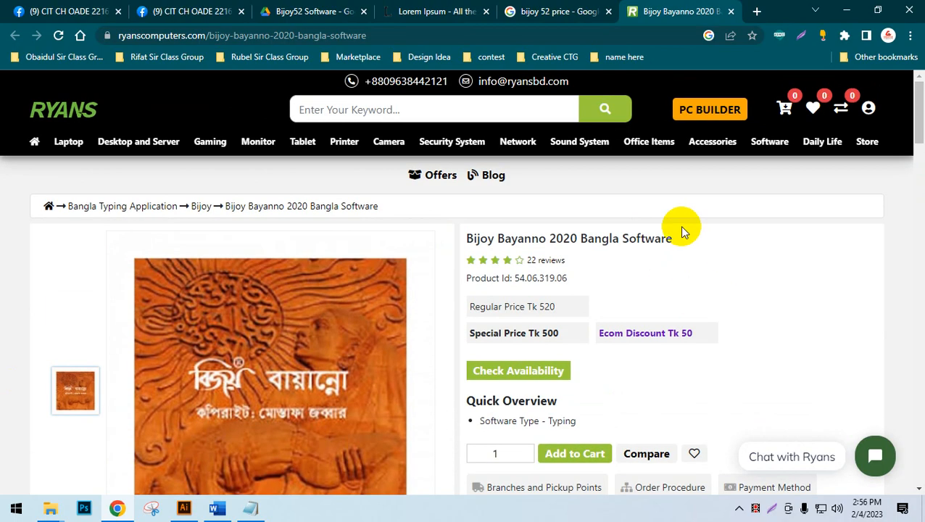
pyautogui.scroll(-3, 687, 295)
pyautogui.scroll(1, 799, 250)
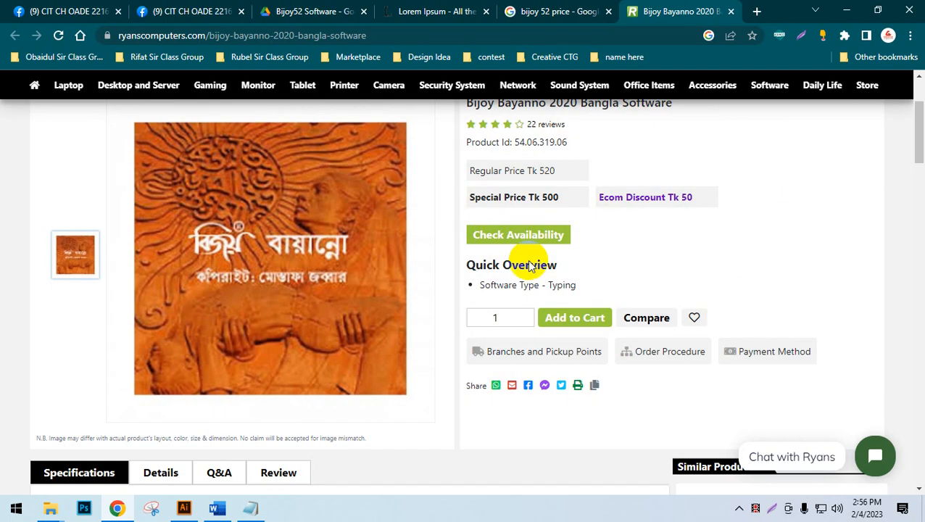
pyautogui.scroll(2, 551, 261)
pyautogui.scroll(-2, 529, 303)
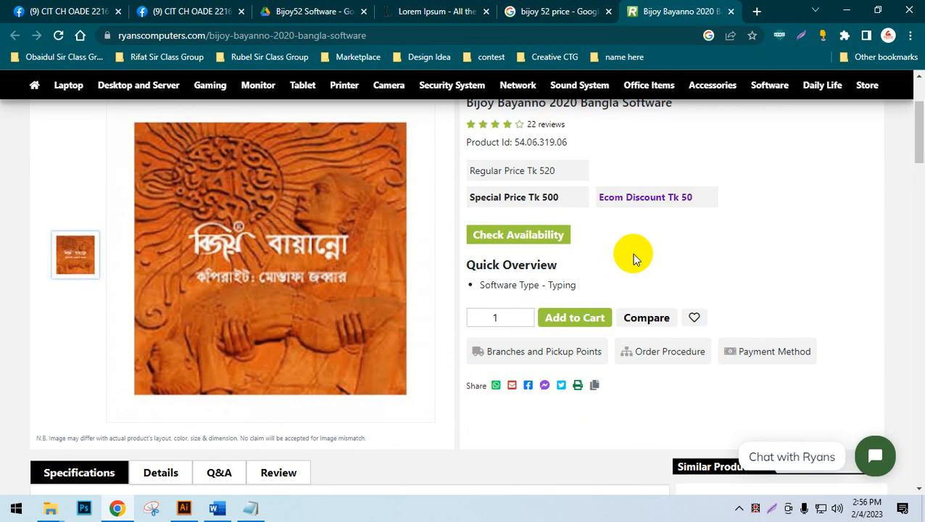
pyautogui.scroll(2, 613, 254)
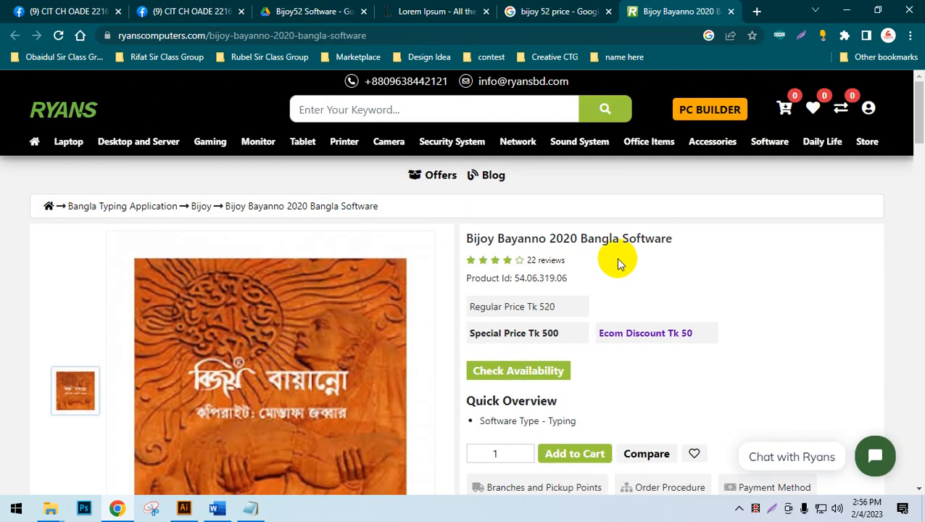
pyautogui.moveTo(591, 227); pyautogui.dragTo(682, 233)
pyautogui.click(755, 250)
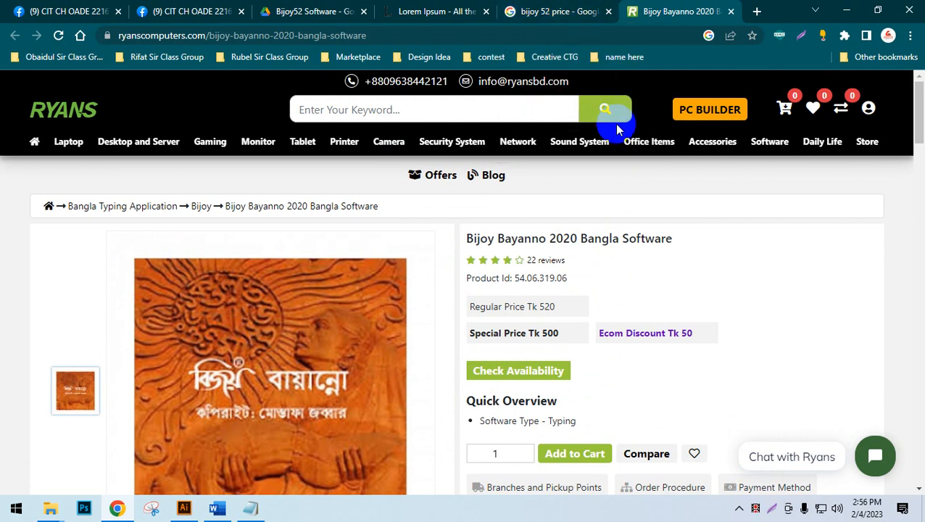
# Switch to the local Bijoy52 folder in File Explorer, open KEY.txt, highlight the licence key, and close the file
pyautogui.click(846, 11)
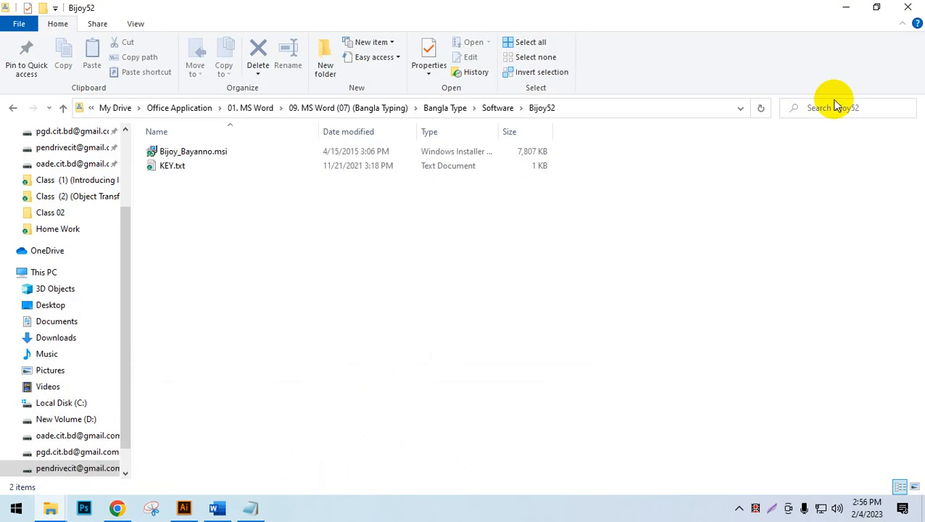
pyautogui.doubleClick(245, 165)
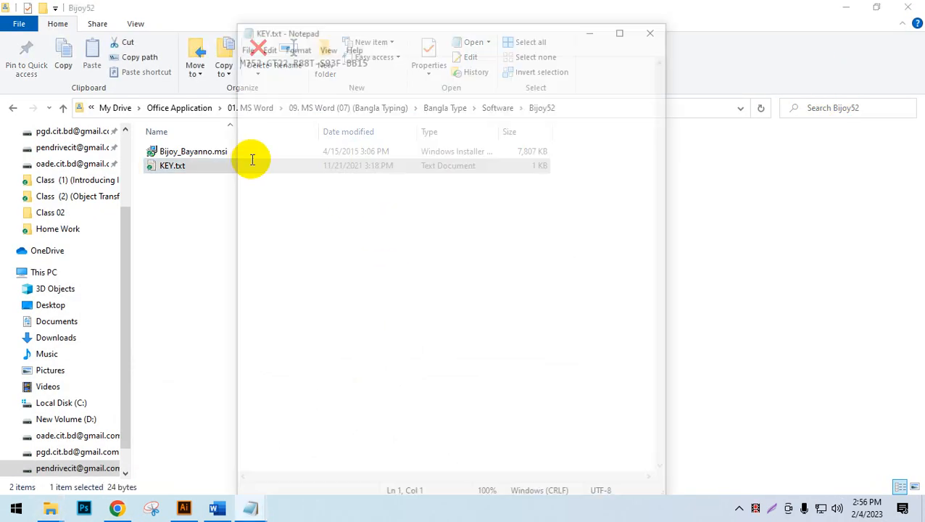
pyautogui.moveTo(387, 58); pyautogui.dragTo(7, 86)
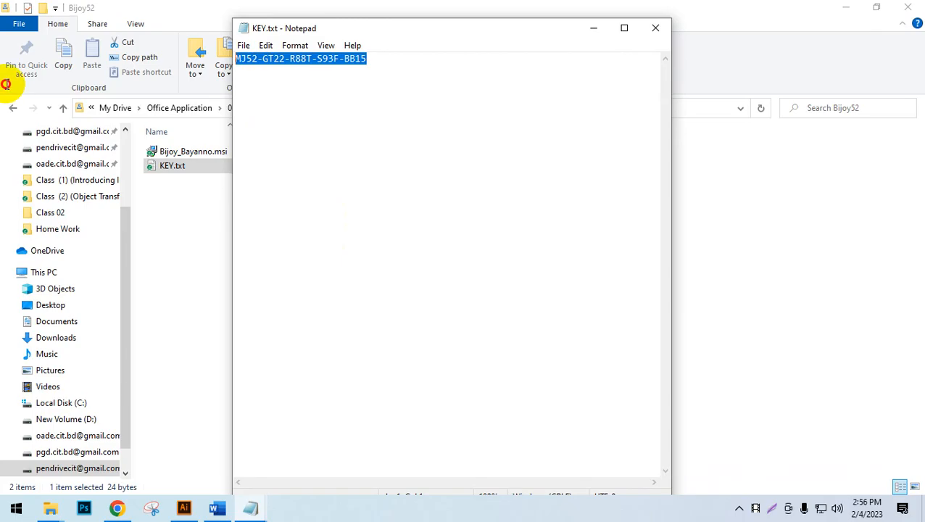
pyautogui.click(427, 188)
pyautogui.click(656, 29)
pyautogui.click(413, 283)
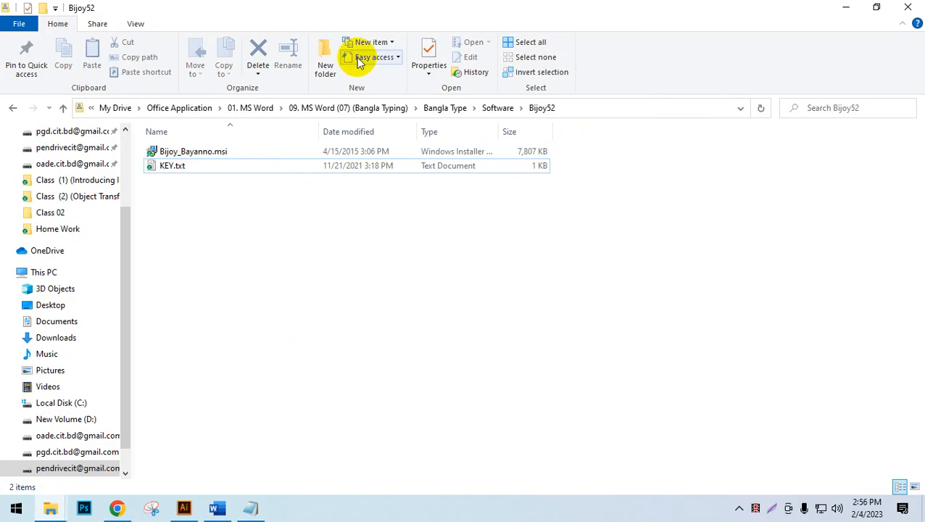
# Go back up to the Bangla Type folder and point out its Software subfolder
pyautogui.click(500, 108)
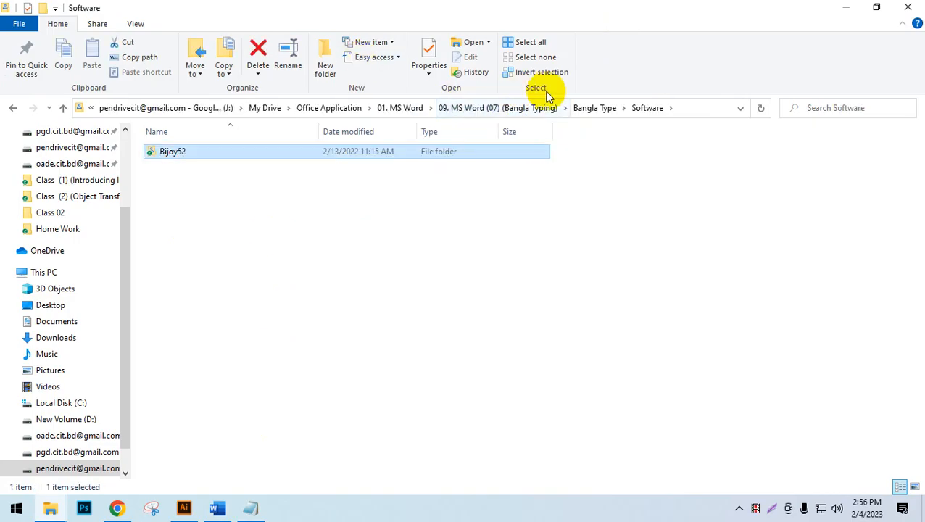
pyautogui.click(595, 108)
pyautogui.click(220, 306)
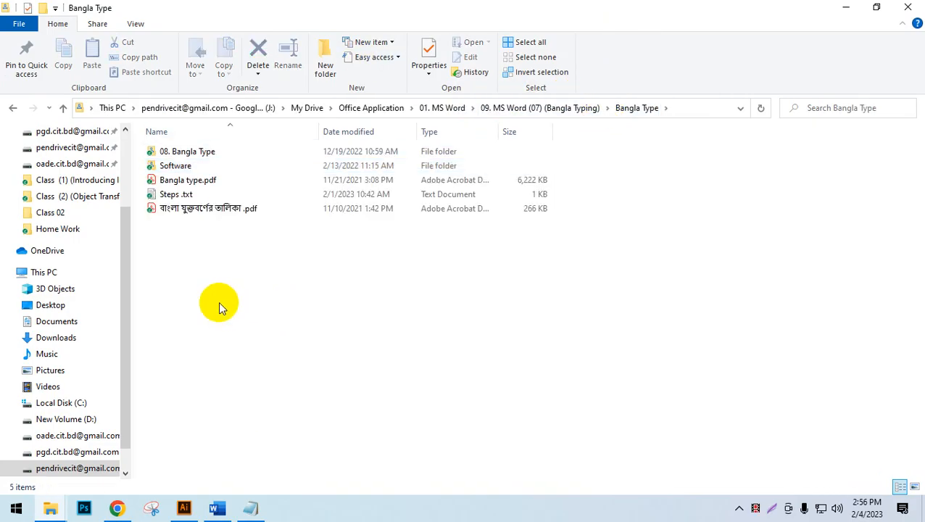
pyautogui.click(210, 166)
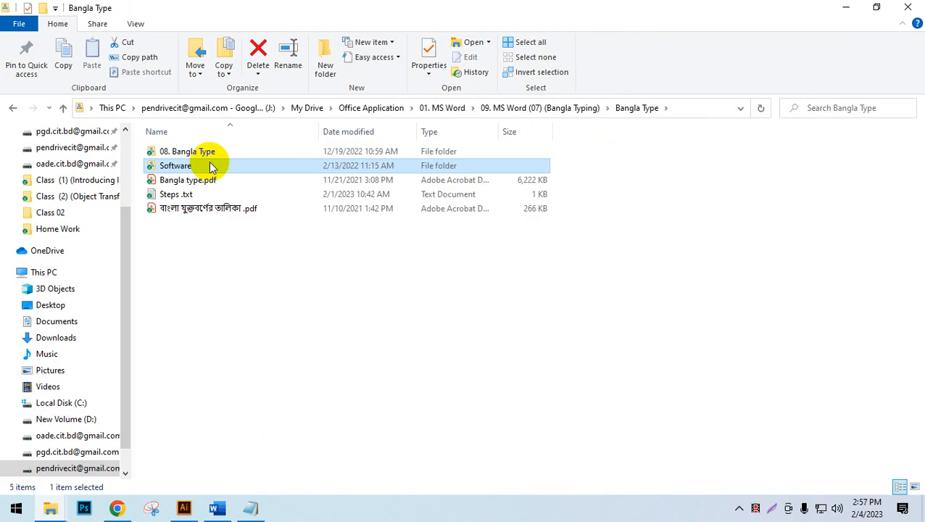
pyautogui.click(199, 292)
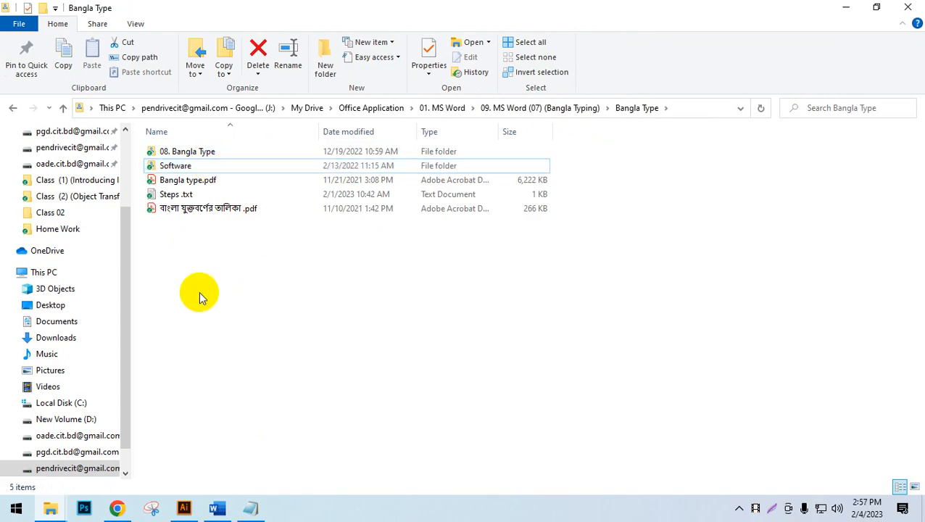
# Switch to Steps .txt in Notepad and highlight its Working Steps list, including the instruction to change the font to "SutonnyMJ"
pyautogui.click(253, 497)
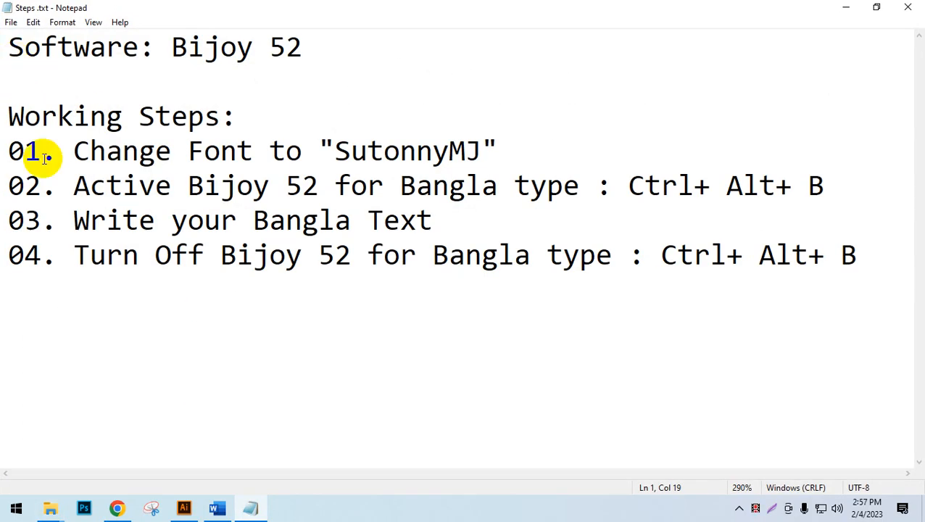
pyautogui.moveTo(4, 112); pyautogui.dragTo(372, 117)
pyautogui.click(390, 117)
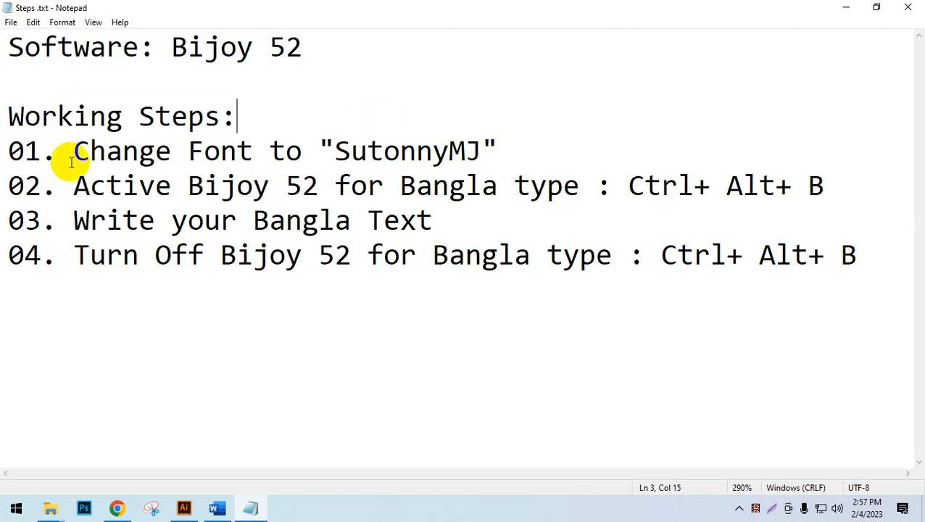
pyautogui.moveTo(9, 151); pyautogui.dragTo(908, 285)
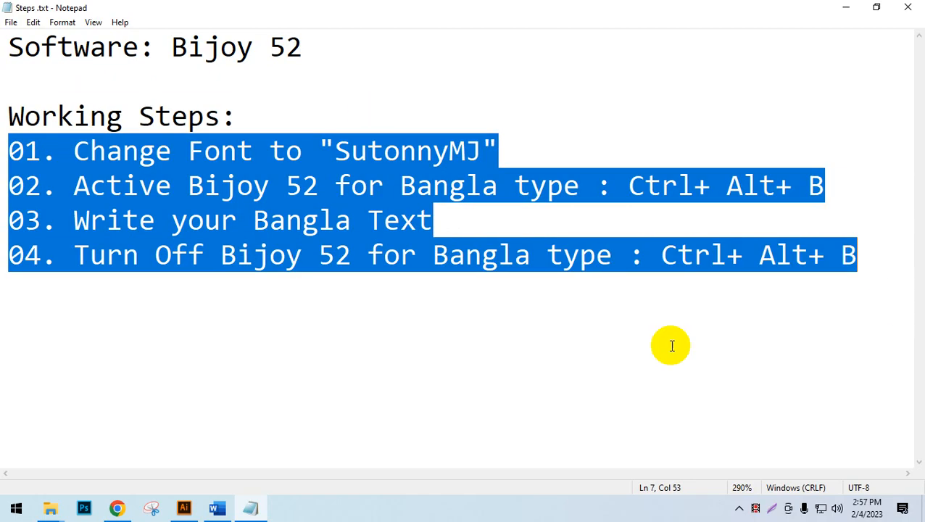
pyautogui.click(639, 338)
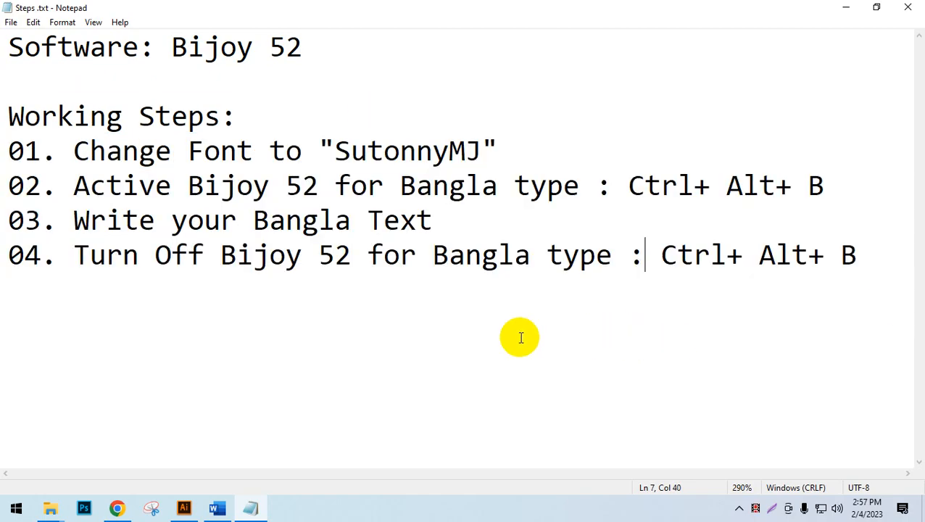
pyautogui.moveTo(74, 149); pyautogui.dragTo(526, 146)
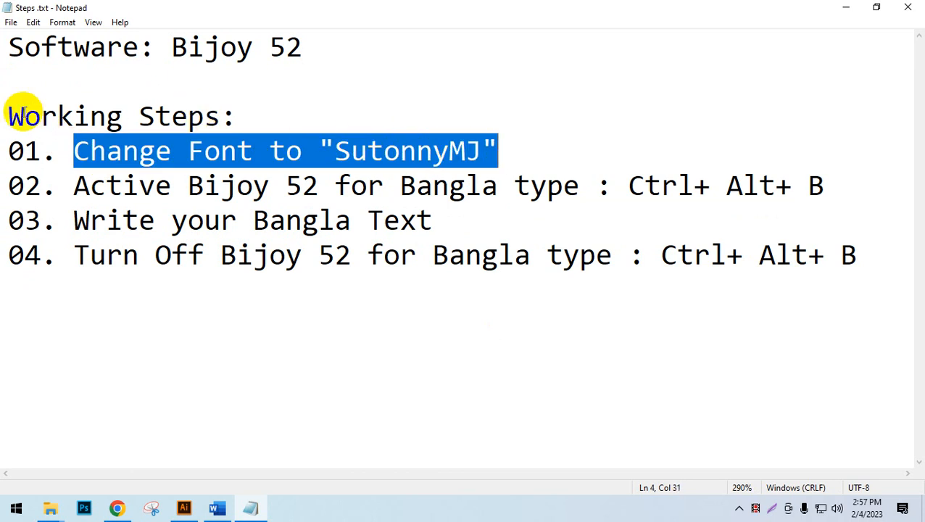
pyautogui.moveTo(10, 116); pyautogui.dragTo(313, 69)
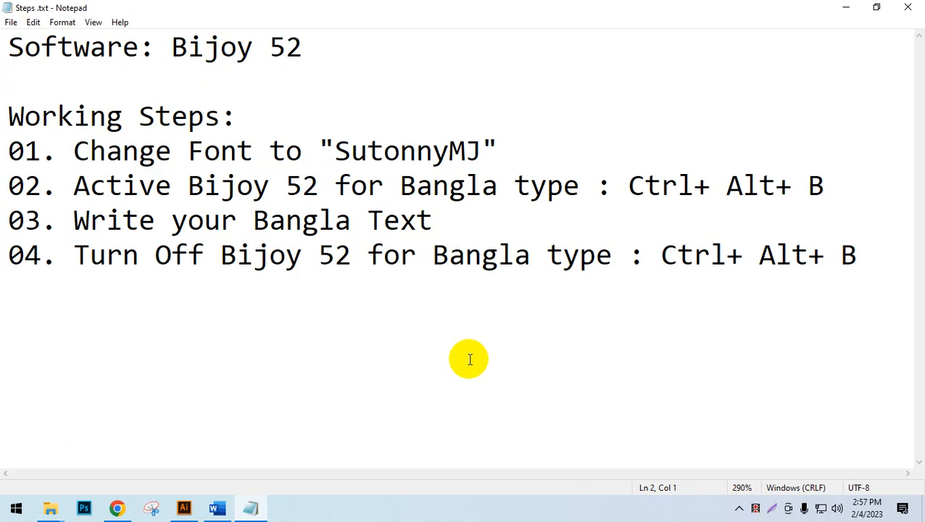
# Launch the Bijoy Bayanno app and close its running instance from the hidden notification icons
pyautogui.click(10, 507)
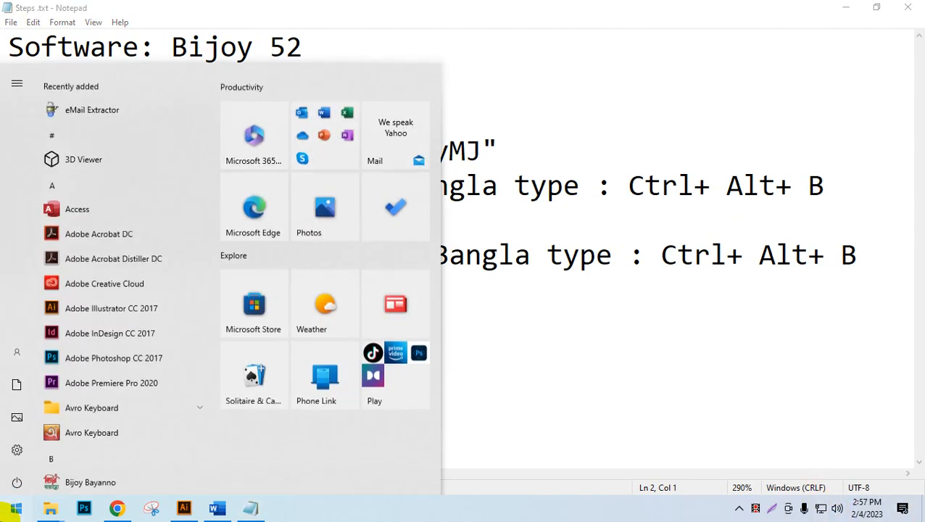
pyautogui.write('bi')
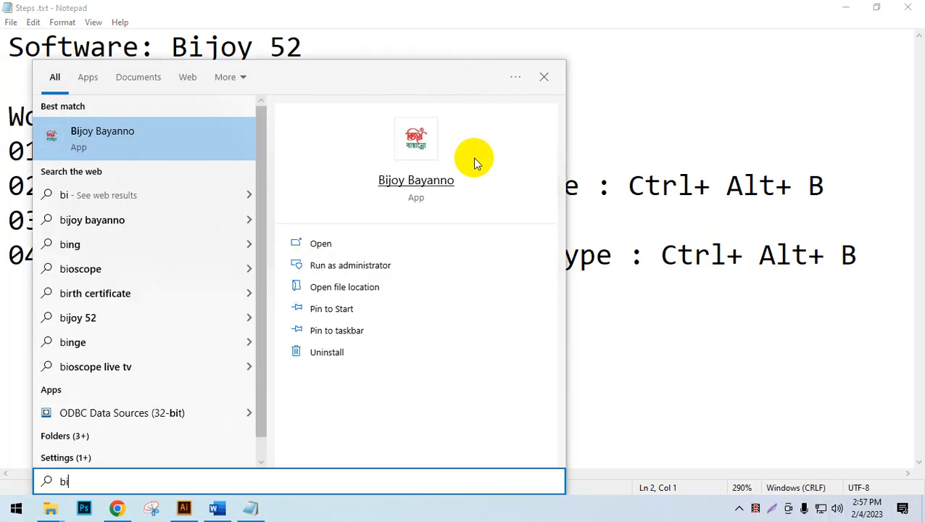
pyautogui.click(430, 181)
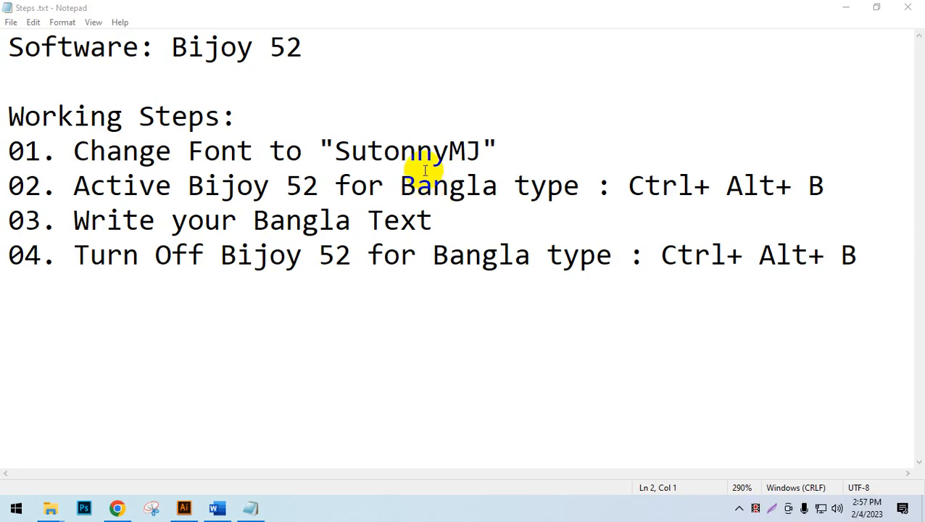
pyautogui.click(738, 507)
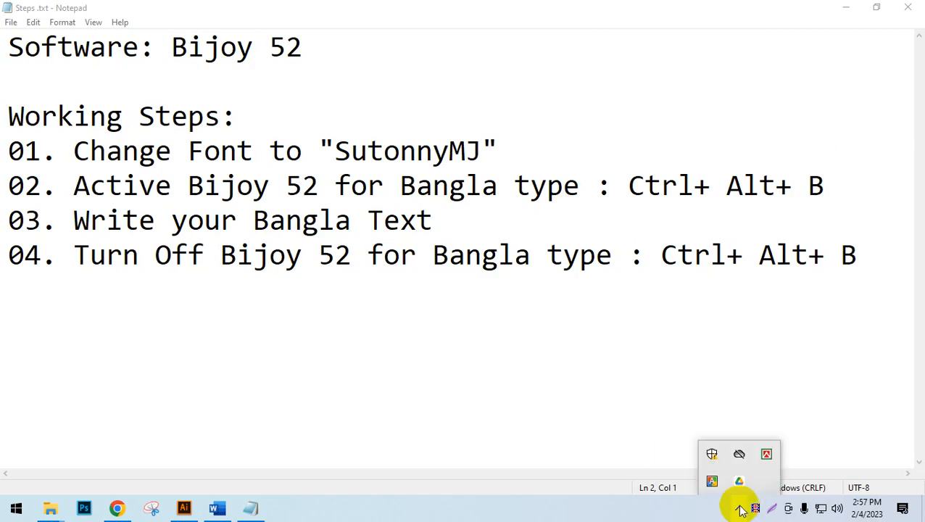
pyautogui.click(765, 451)
pyautogui.click(727, 451)
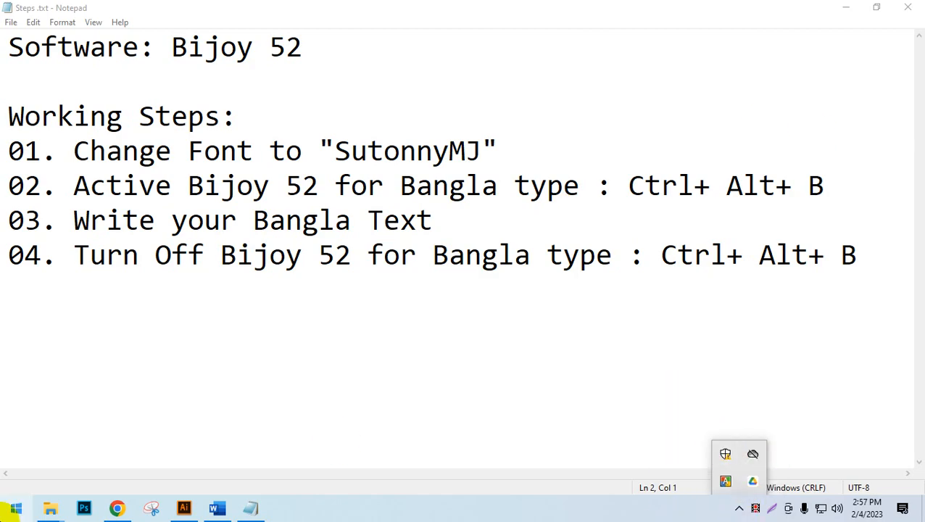
# Start Bijoy Bayanno again and move its notification-area icon in among the hidden icons
pyautogui.click(16, 507)
pyautogui.write('b')
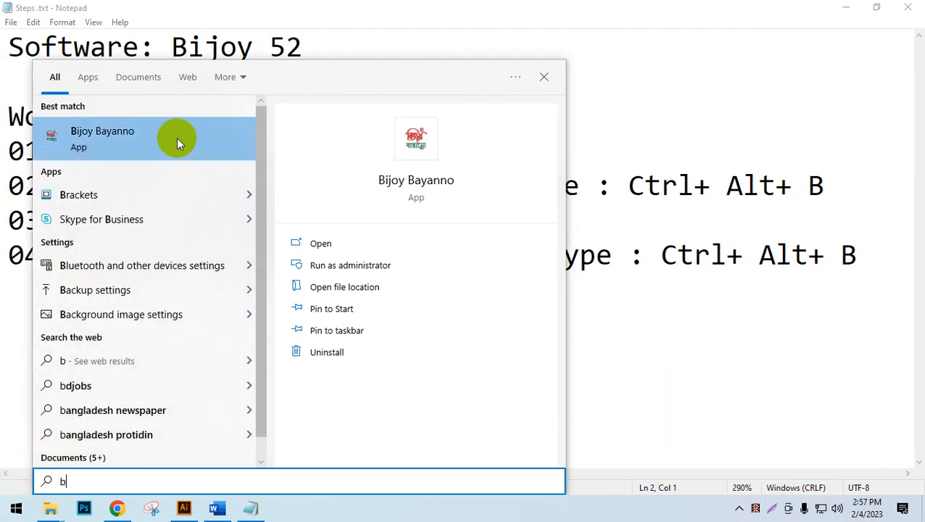
pyautogui.click(220, 147)
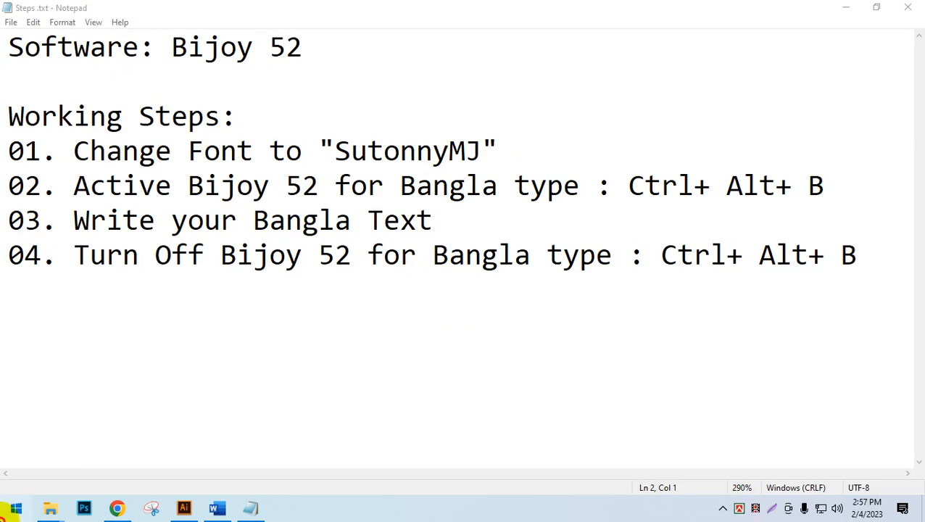
pyautogui.click(11, 509)
pyautogui.write('b')
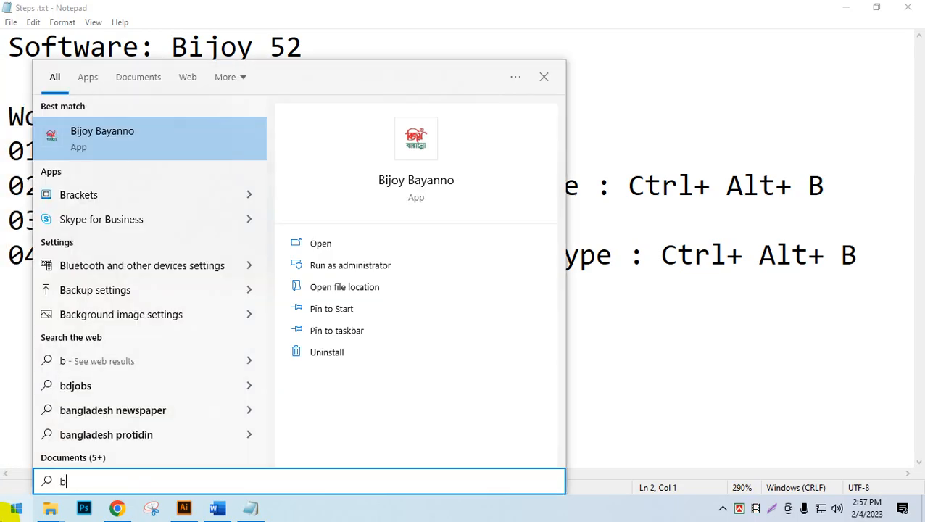
pyautogui.click(444, 186)
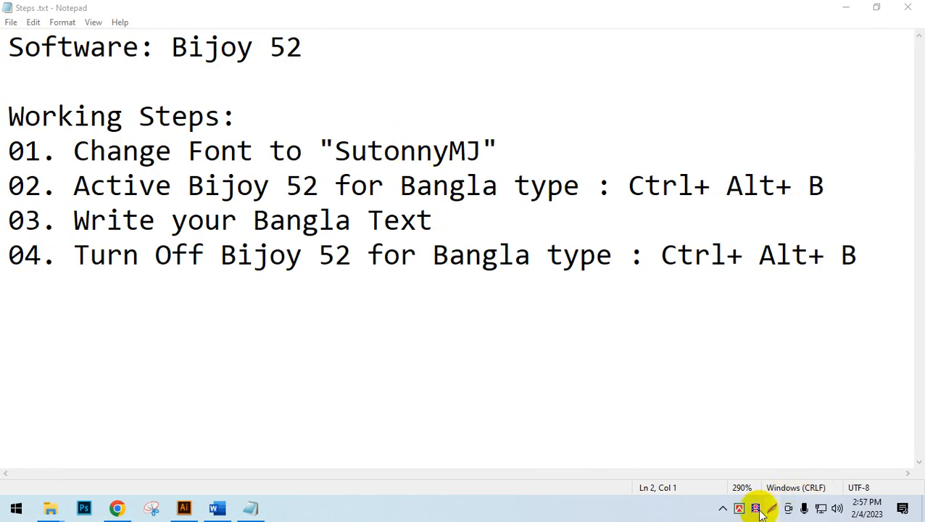
pyautogui.moveTo(738, 508); pyautogui.dragTo(772, 450)
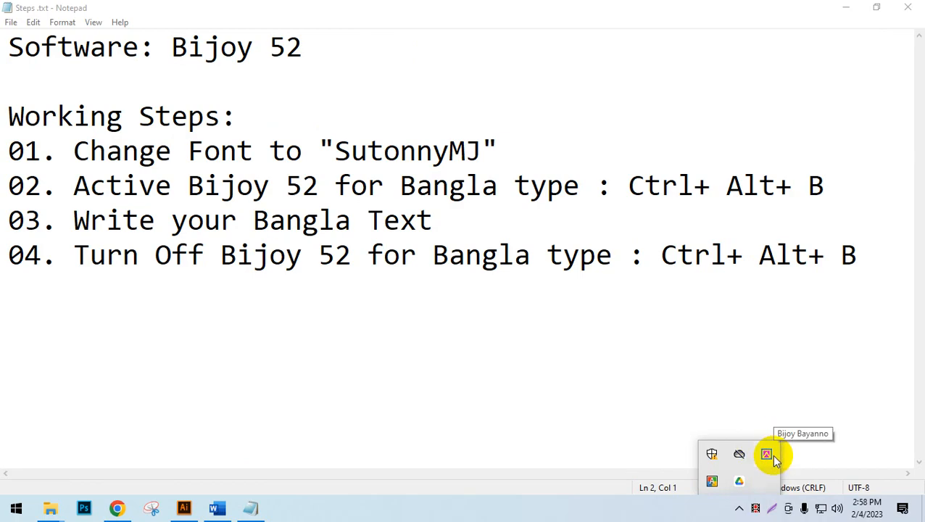
# Check the Bangla font name in the Notepad steps, and set the blank Word document's font to SutonnyMJ at size 90
pyautogui.click(492, 308)
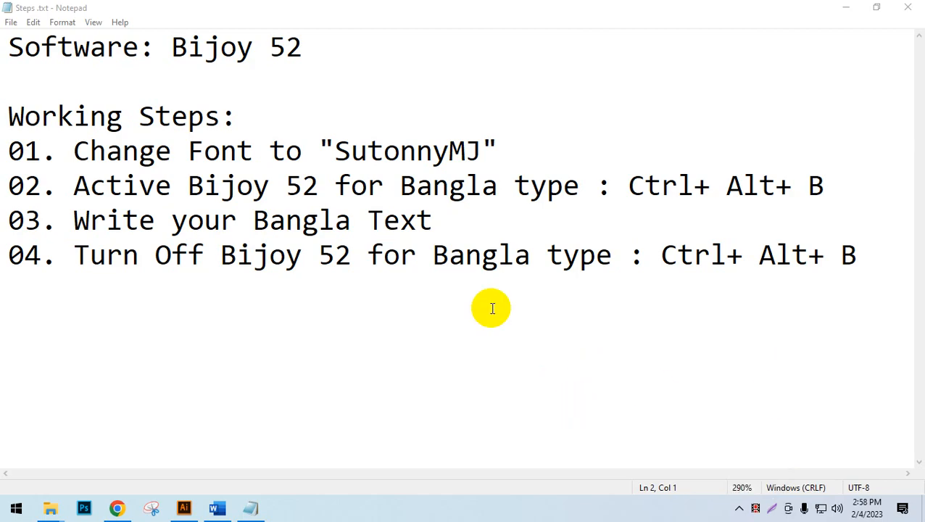
pyautogui.click(216, 507)
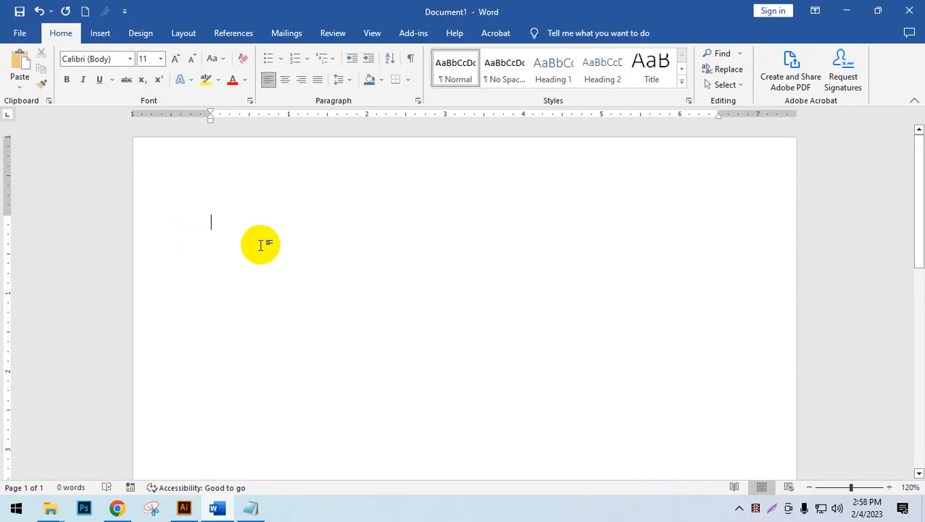
pyautogui.click(250, 507)
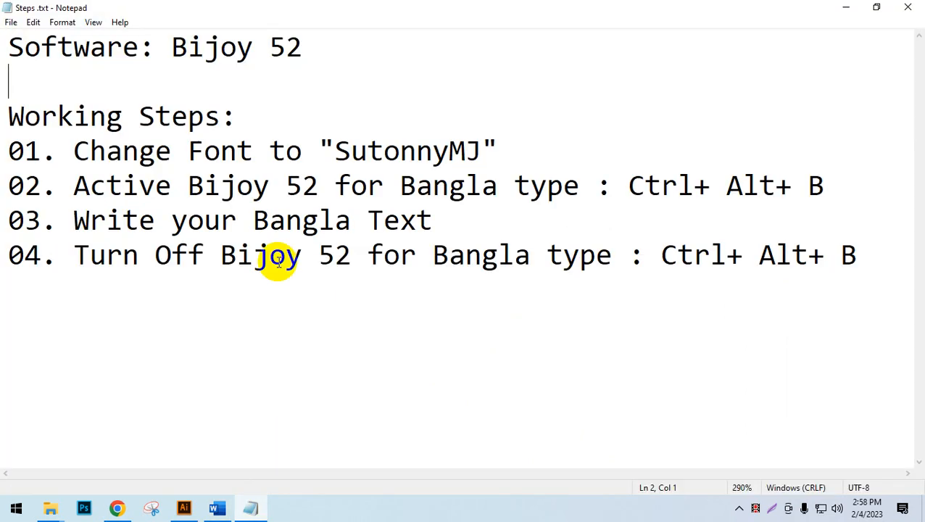
pyautogui.moveTo(350, 153); pyautogui.dragTo(485, 154)
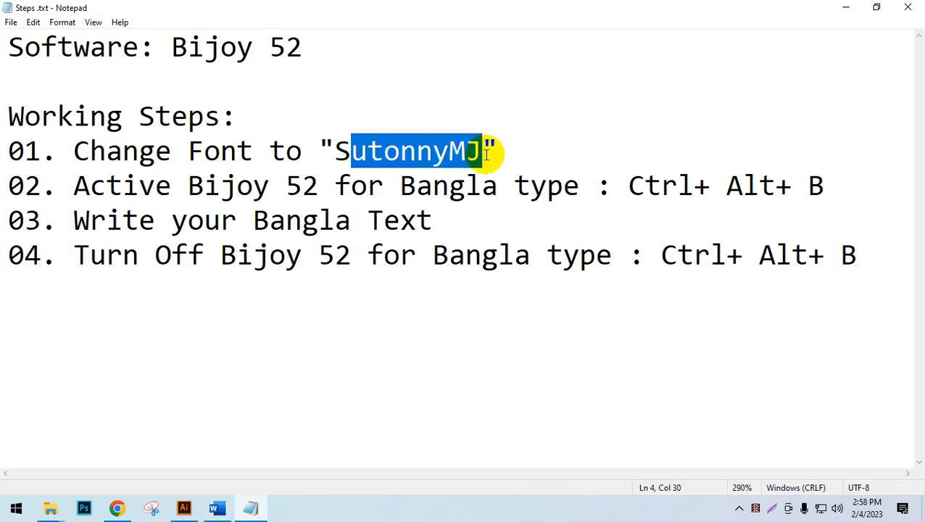
pyautogui.click(485, 153)
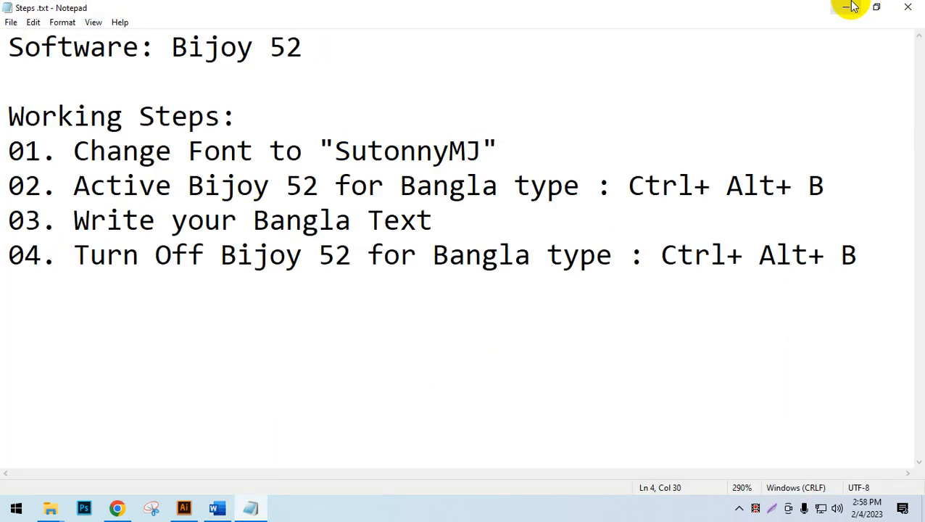
pyautogui.click(845, 7)
pyautogui.click(96, 60)
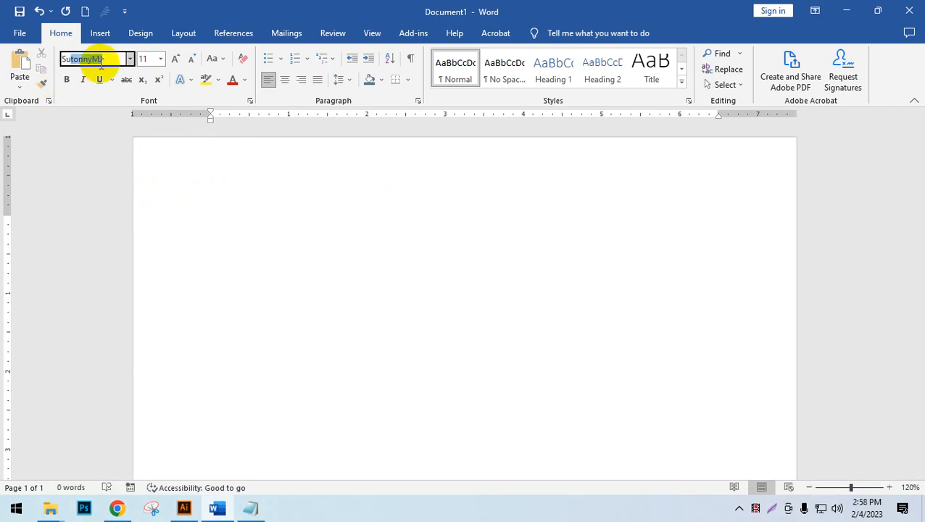
pyautogui.press('Return')
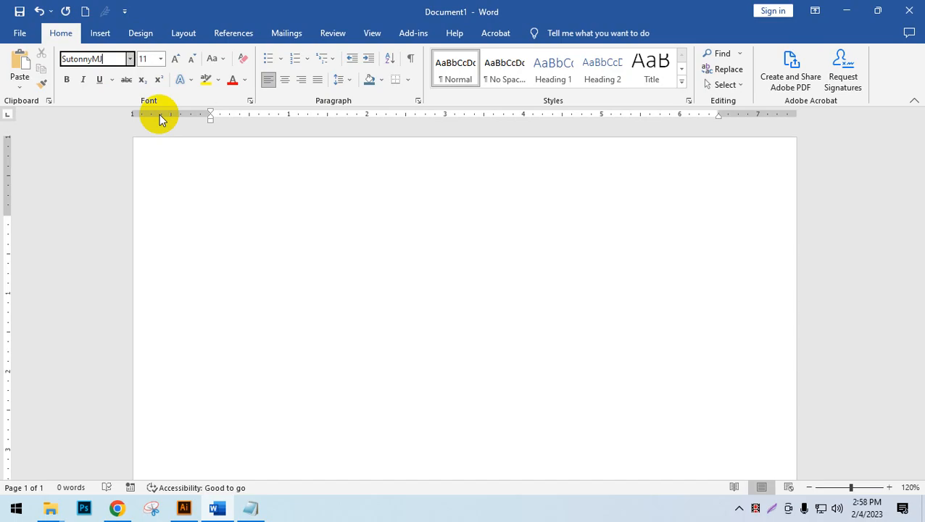
pyautogui.press('Return')
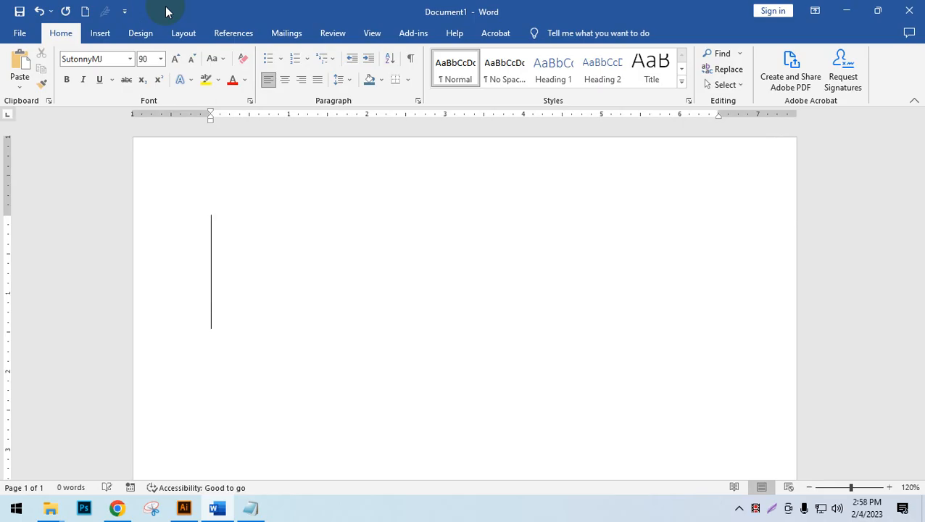
# Test the SutonnyMJ font by entering the letters মফভ and মভ, and erase them
pyautogui.write('gdf')
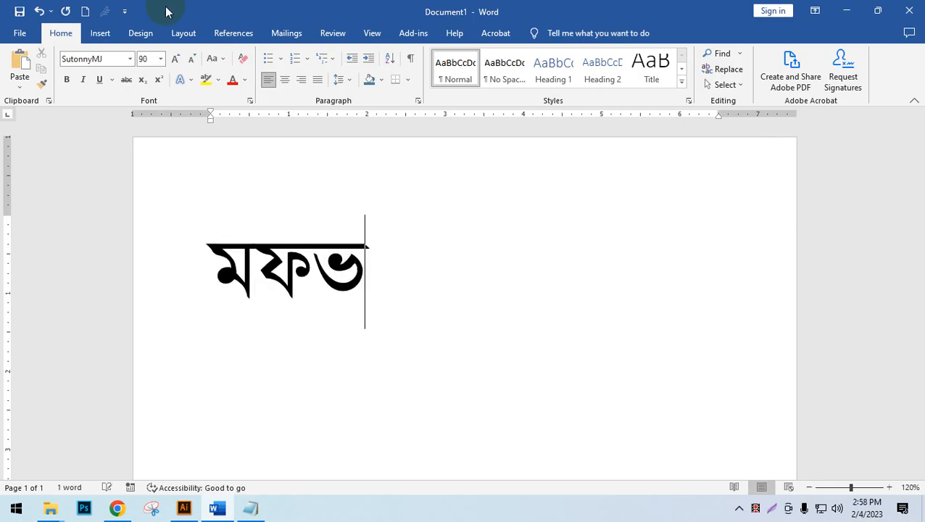
pyautogui.press('BackSpace')
pyautogui.press('BackSpace')
pyautogui.press('BackSpace')
pyautogui.write('gf')
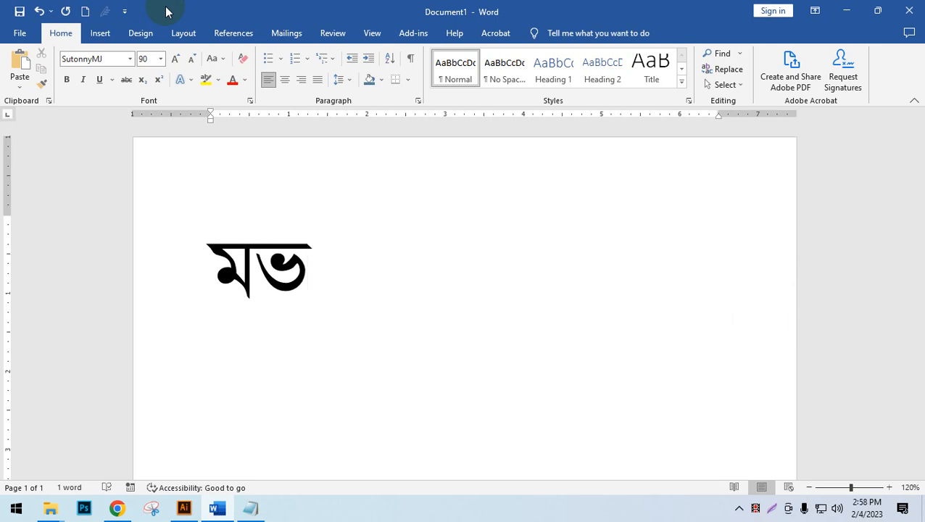
pyautogui.press('BackSpace')
pyautogui.press('BackSpace')
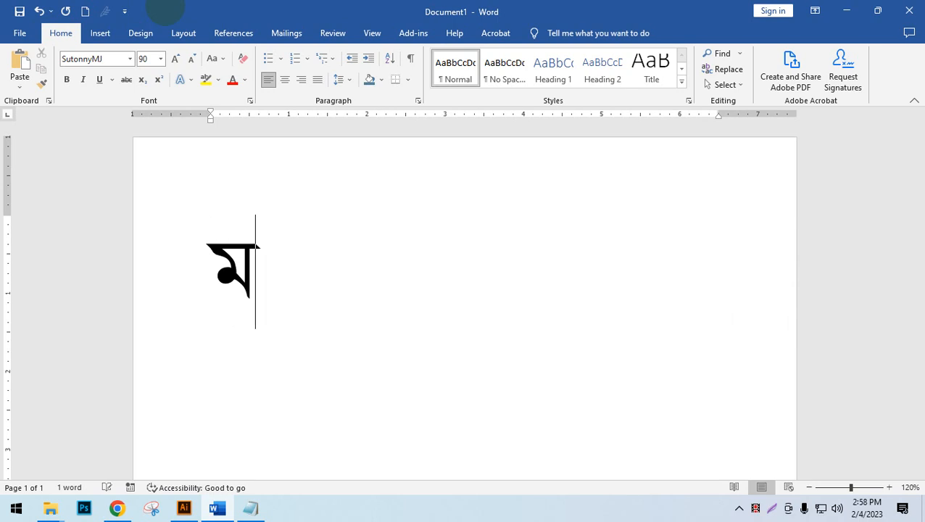
# Review the font and Bijoy 52 activation instructions in the Notepad steps, and return to the Word document
pyautogui.click(248, 510)
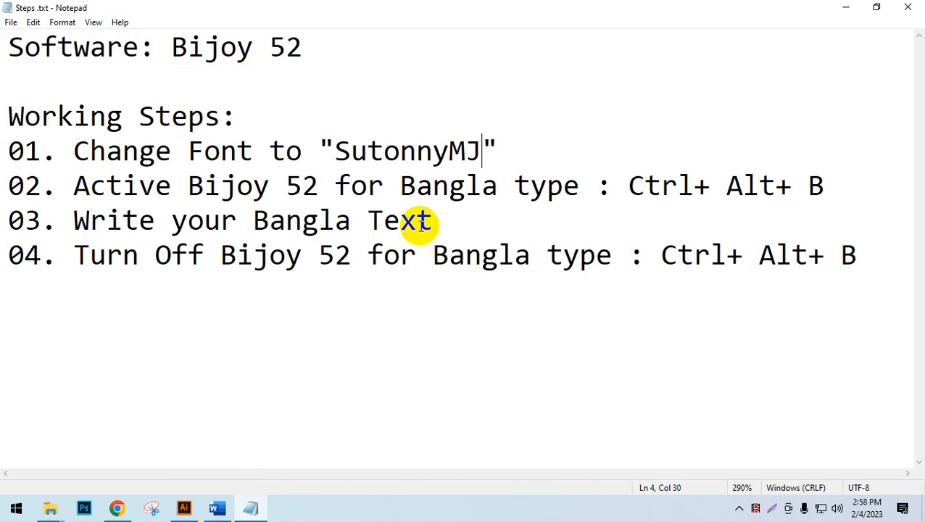
pyautogui.moveTo(252, 152); pyautogui.dragTo(594, 149)
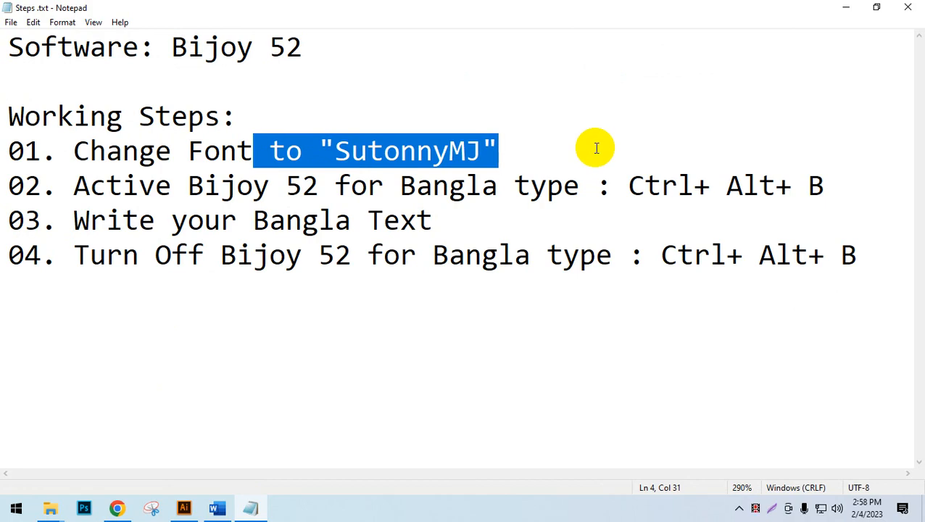
pyautogui.moveTo(90, 186); pyautogui.dragTo(583, 185)
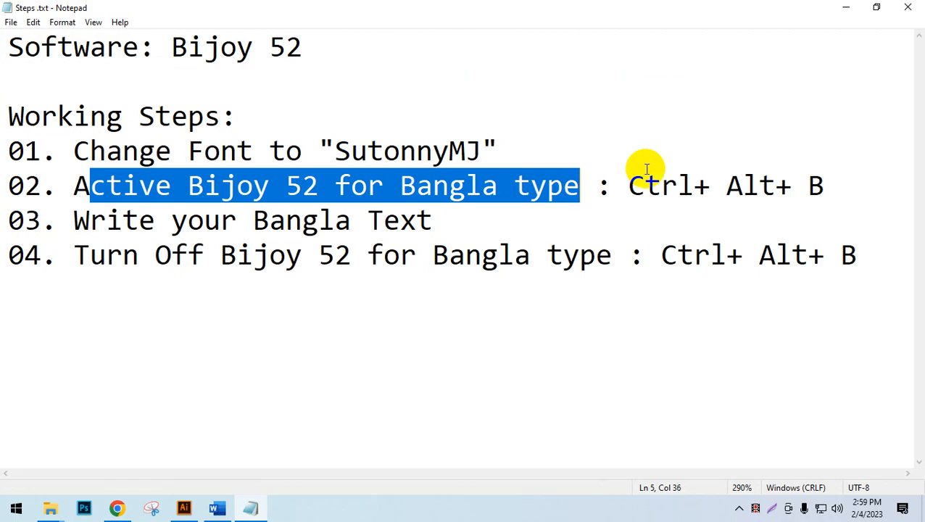
pyautogui.moveTo(629, 185); pyautogui.dragTo(826, 189)
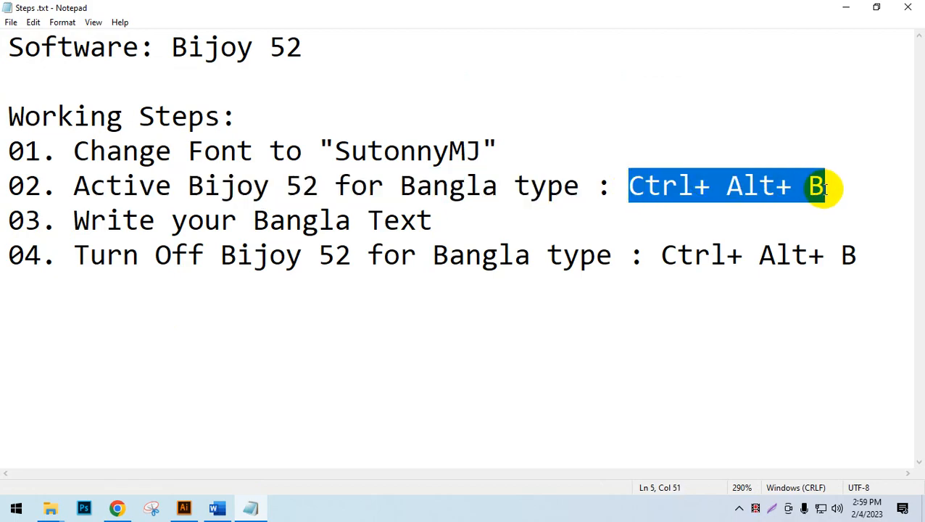
pyautogui.click(817, 186)
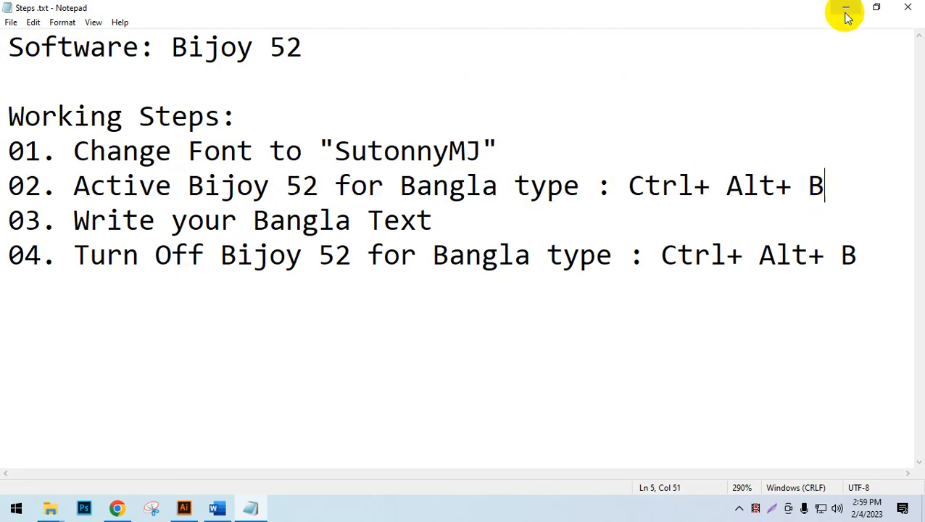
pyautogui.click(845, 9)
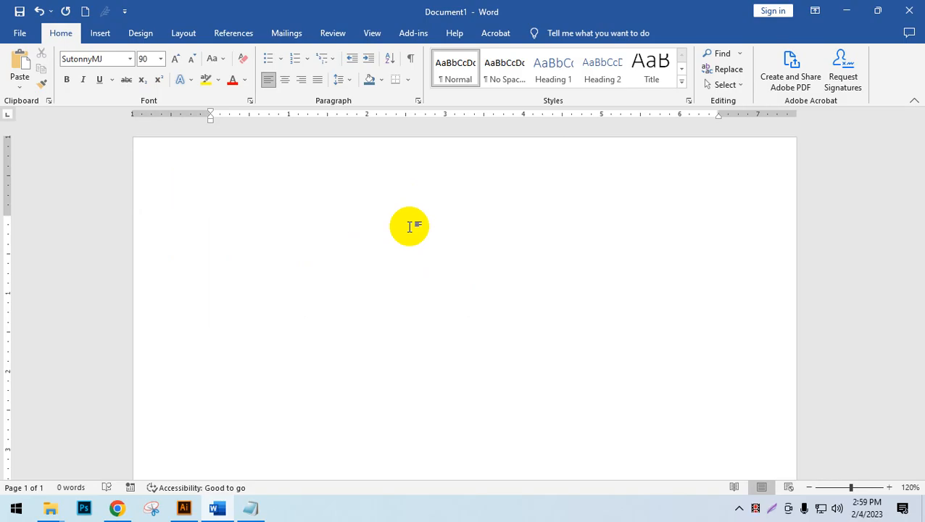
# Test Bijoy 52 Bangla typing by entering আ, and erase it
pyautogui.write('g')
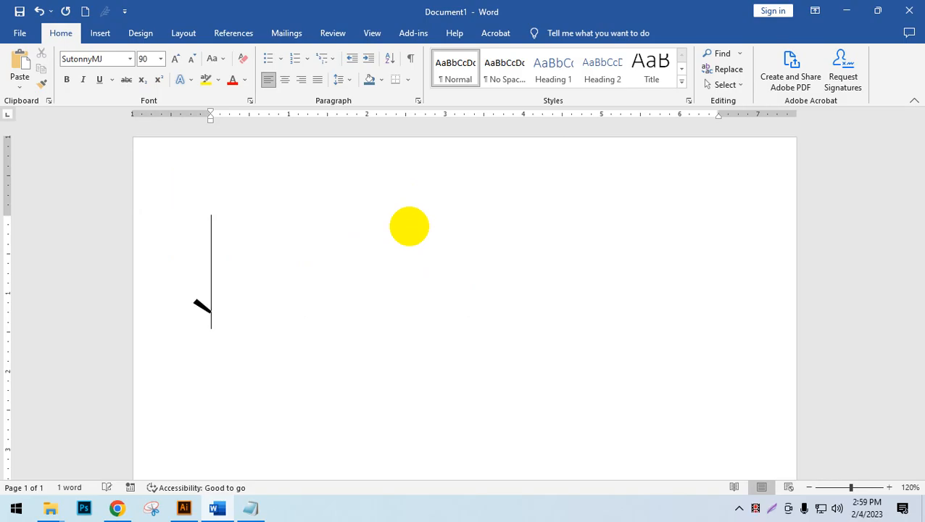
pyautogui.write('f')
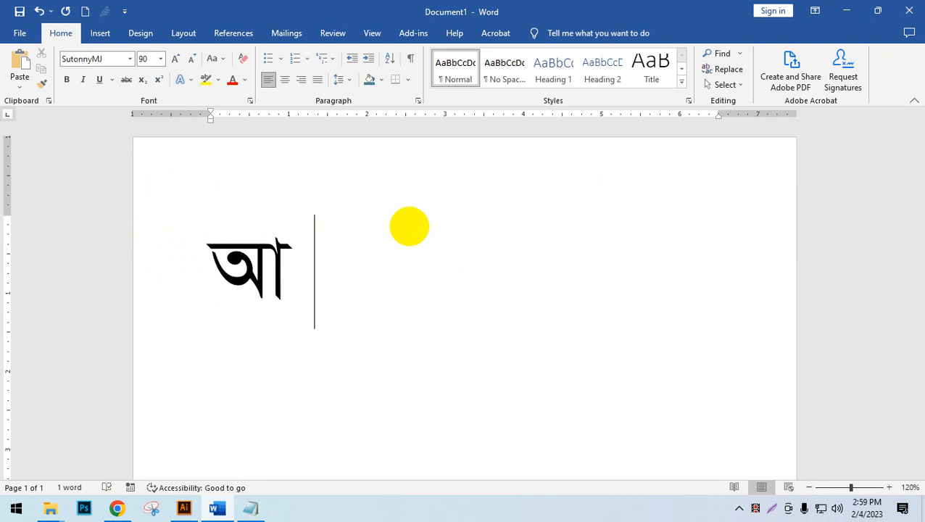
pyautogui.press('BackSpace')
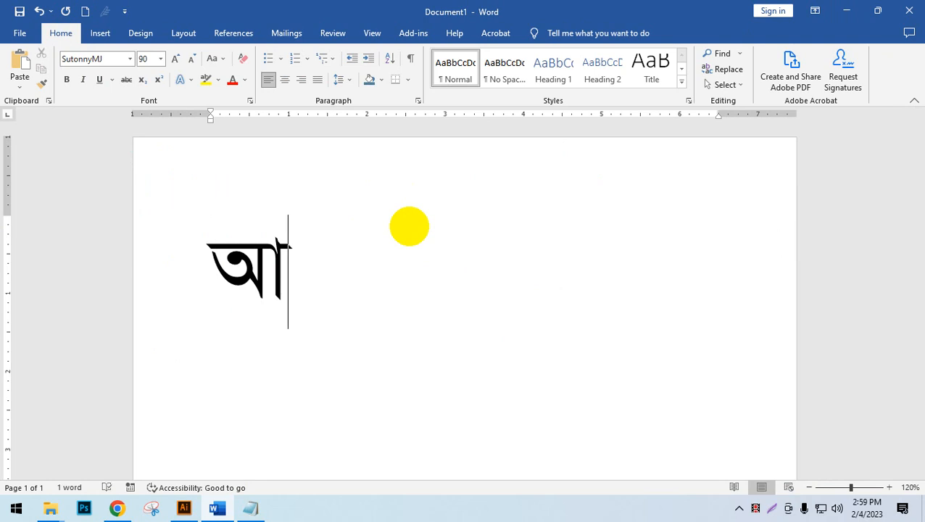
pyautogui.press('BackSpace')
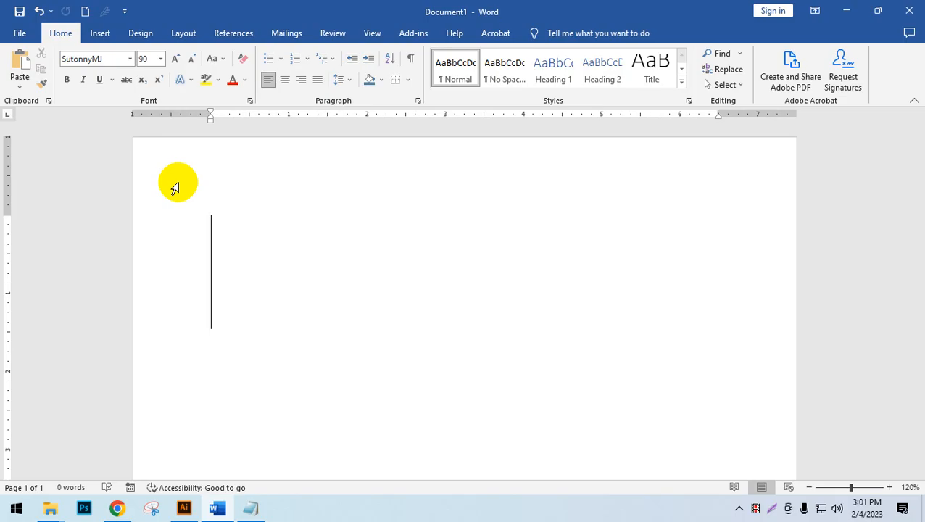
# Write the practice letters ক খ ক খ in the blank document, correcting the mistyped থ
pyautogui.click(754, 508)
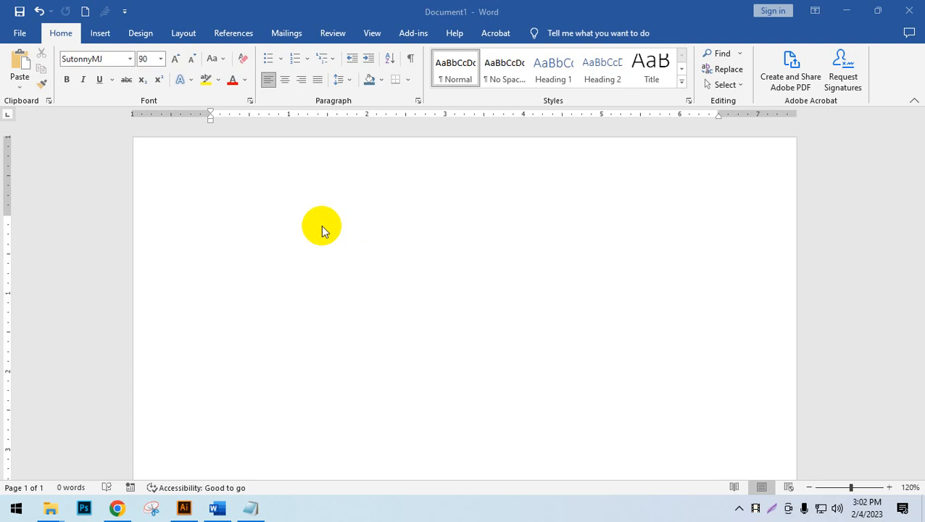
pyautogui.click(238, 241)
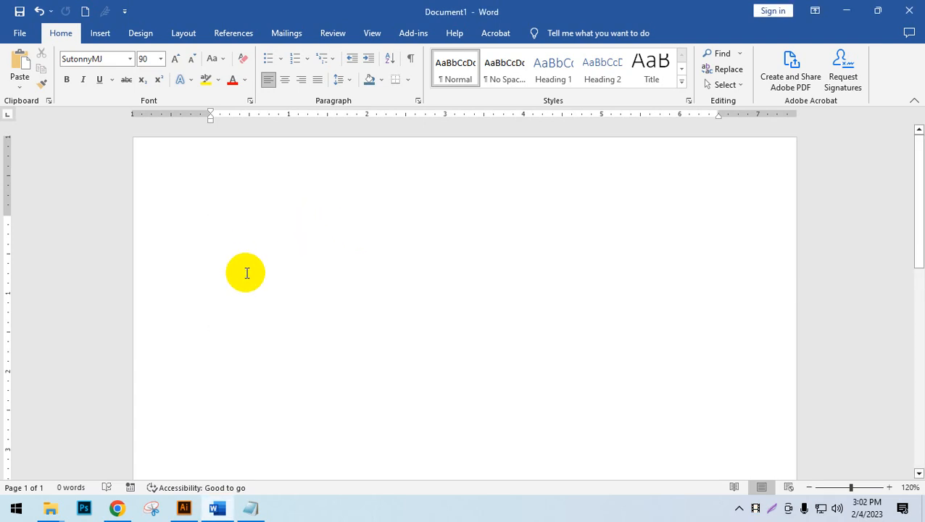
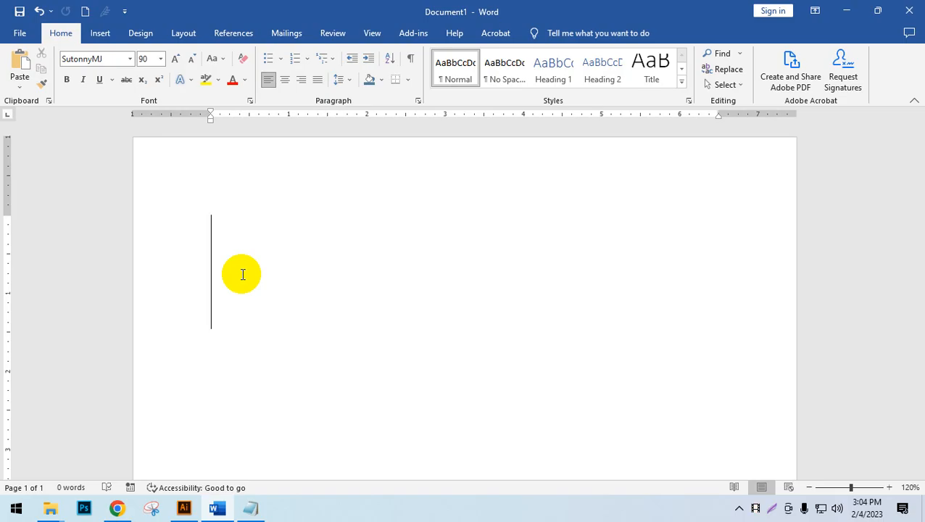
pyautogui.write('j')
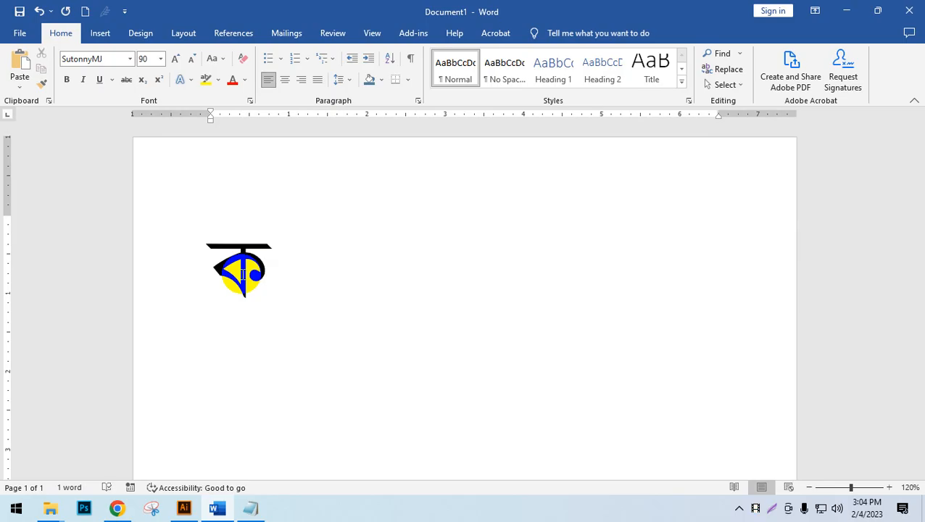
pyautogui.write(' J')
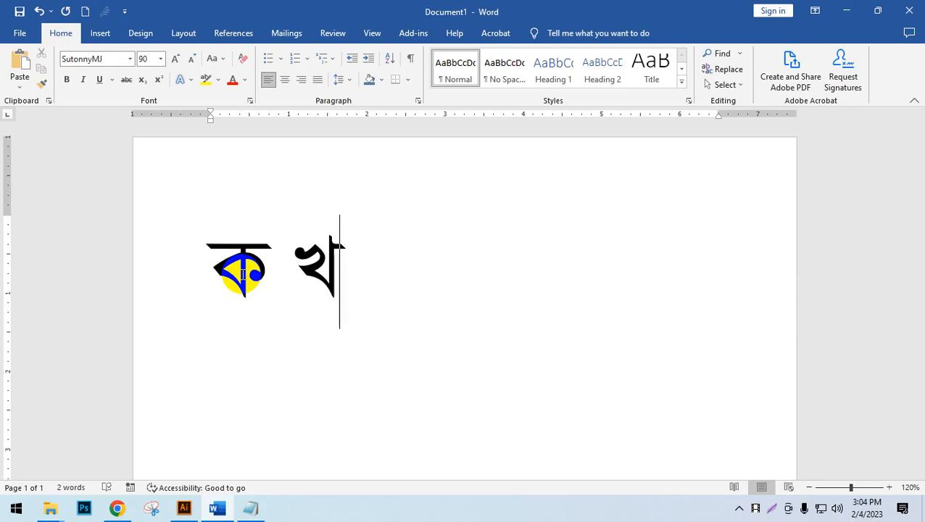
pyautogui.write('ক')
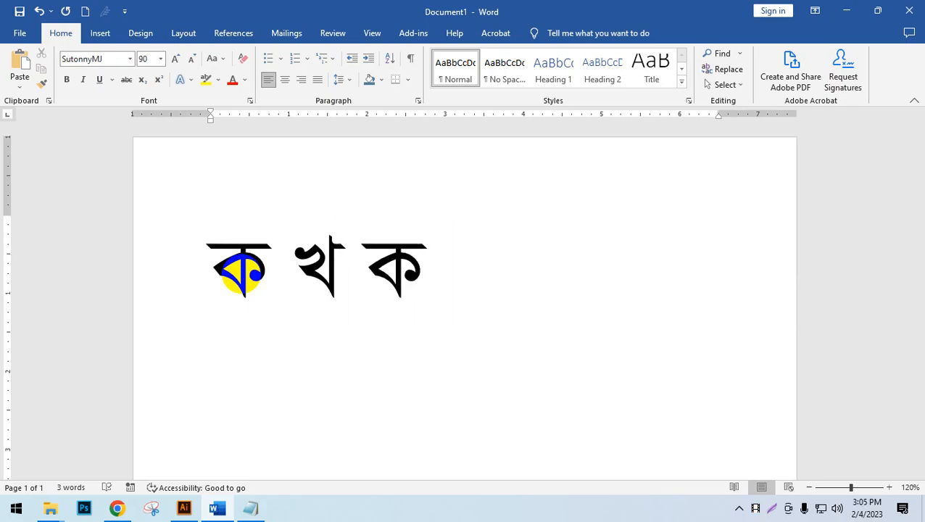
pyautogui.write(' থ')
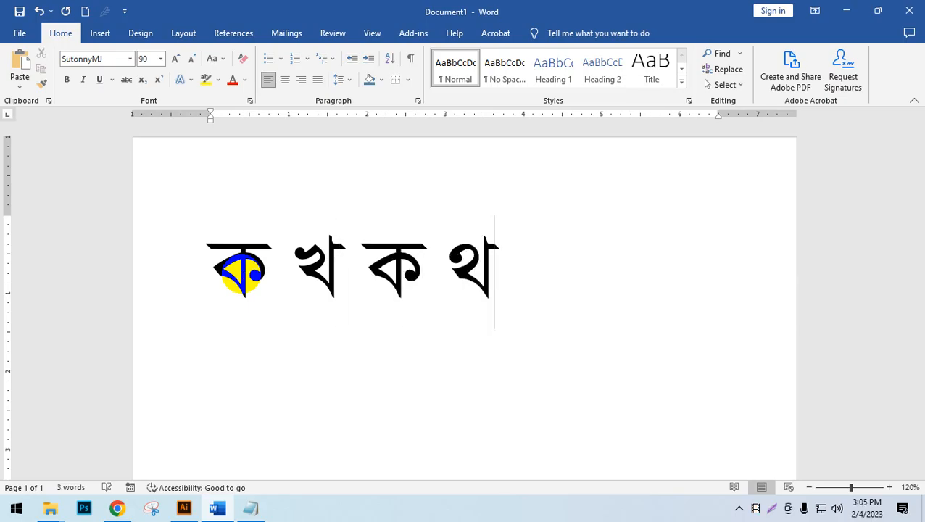
pyautogui.press('BackSpace')
pyautogui.write('খ')
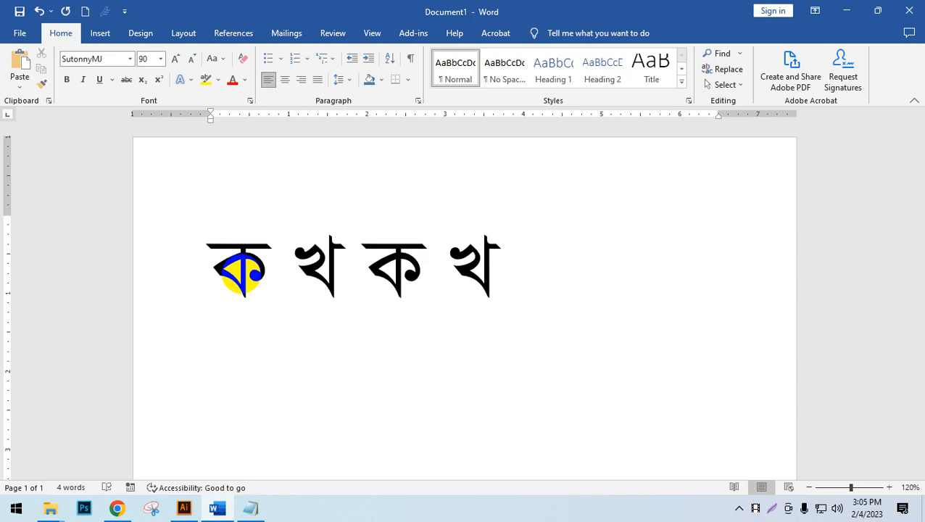
# Erase all the practice letters so the page is blank
pyautogui.press('BackSpace')
pyautogui.press('BackSpace')
pyautogui.press('BackSpace')
pyautogui.press('BackSpace')
pyautogui.press('BackSpace')
pyautogui.press('BackSpace')
pyautogui.press('BackSpace')
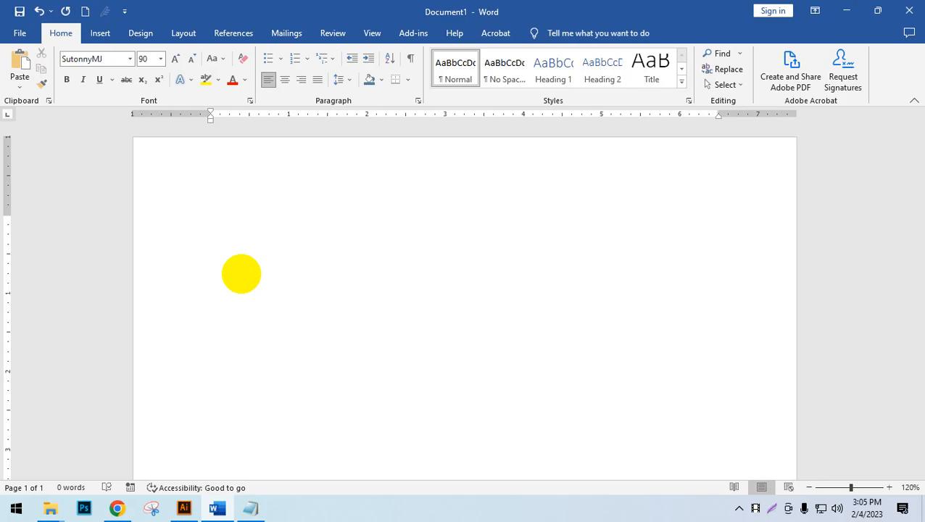
# Write the vowels অ আ ই ঈ উ ঊ separated by spaces on the first line, replacing the mistyped ন
pyautogui.write('A')
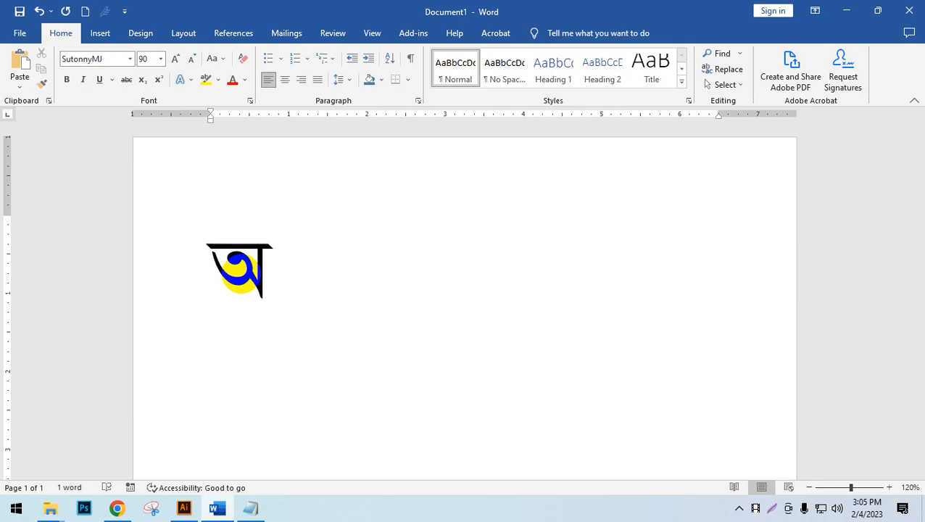
pyautogui.write('্া')
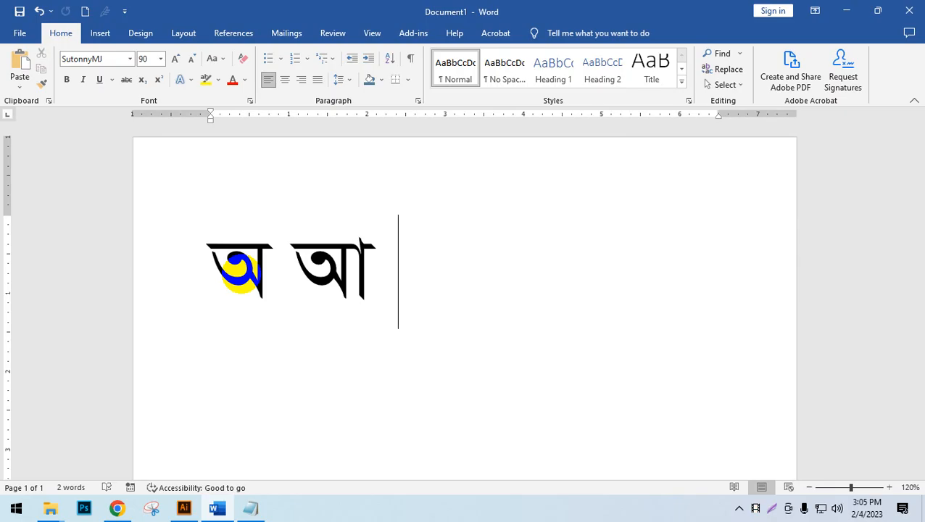
pyautogui.write('&')
pyautogui.write('B')
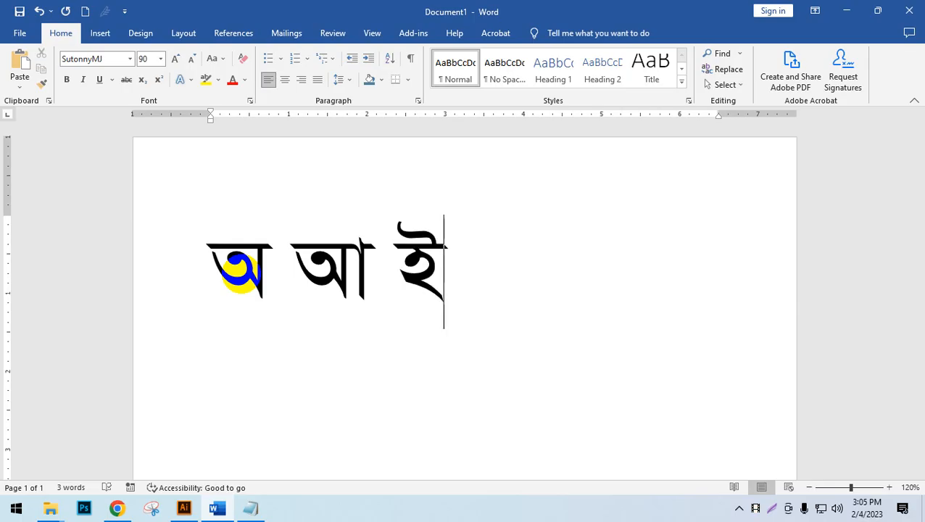
pyautogui.write(' b')
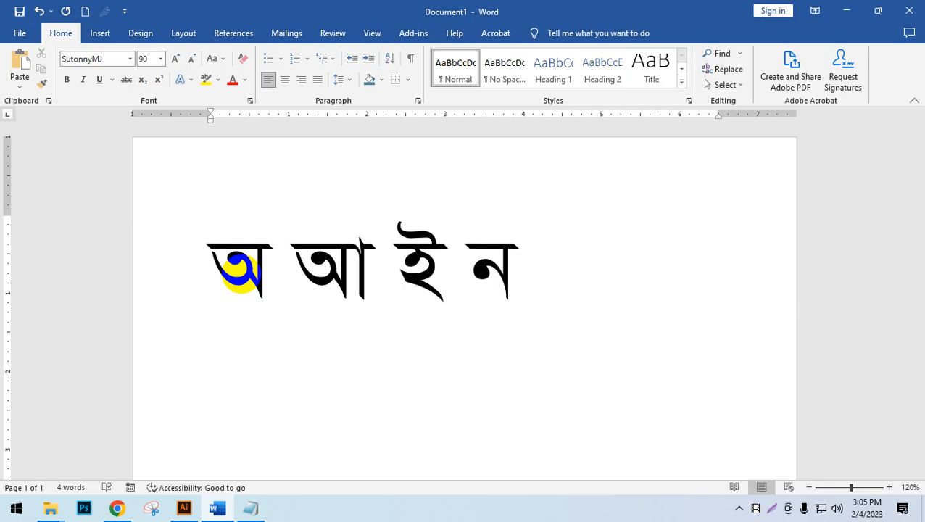
pyautogui.press('BackSpace')
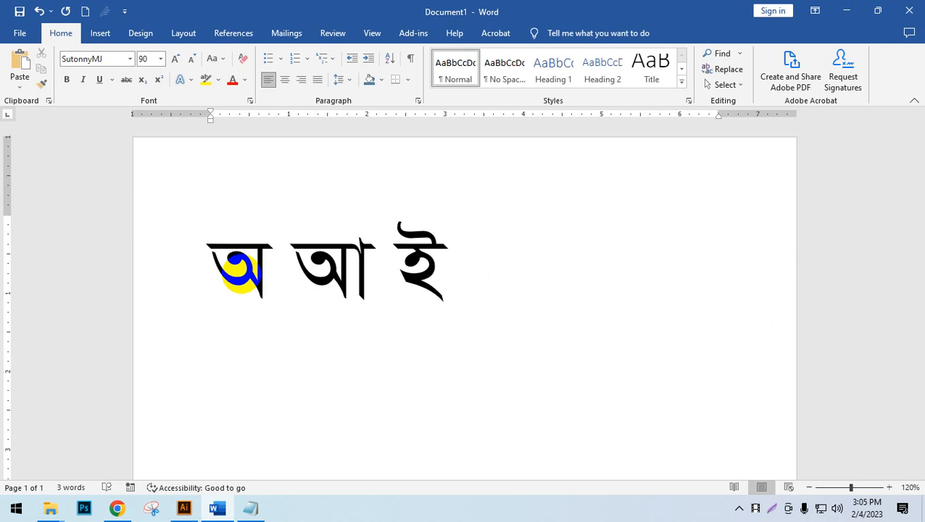
pyautogui.write('&D')
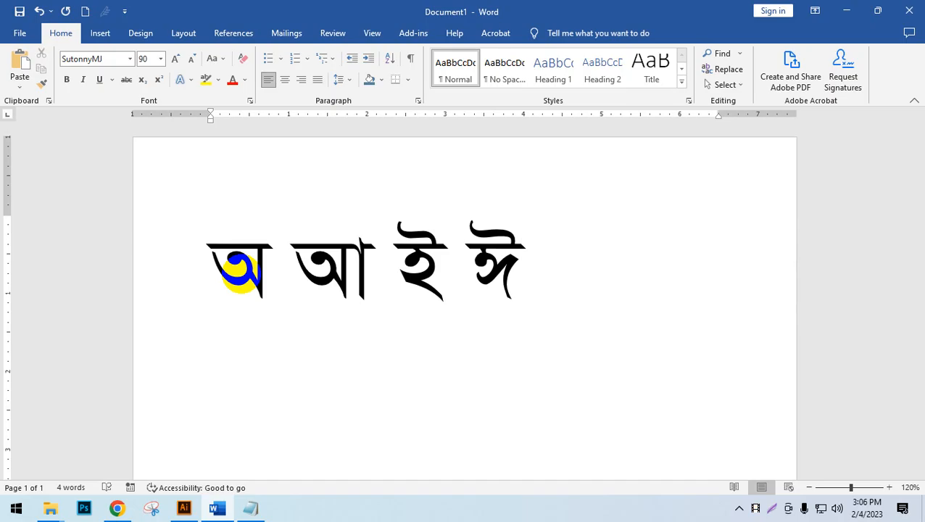
pyautogui.write(' gs g')
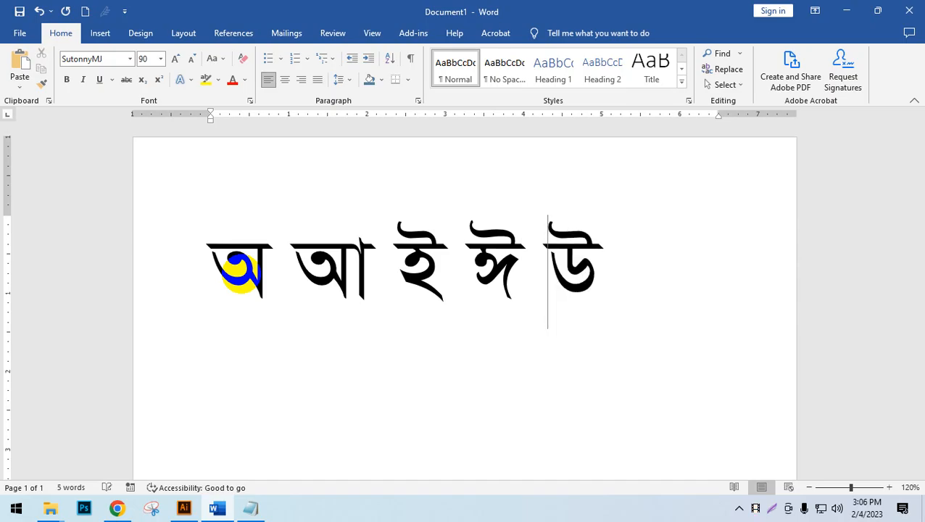
pyautogui.write('S')
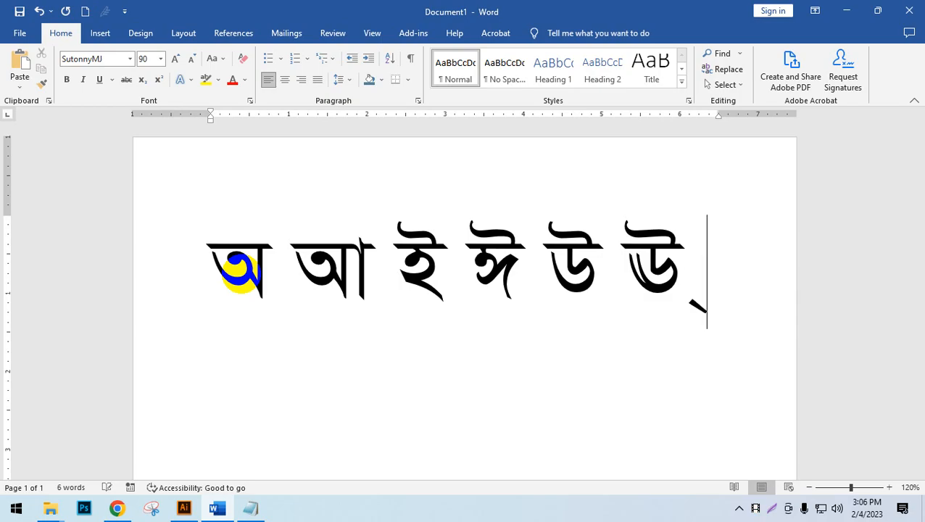
# Add a second line with the remaining vowels ঋ এ ঐ ও ঔ, separated by spaces
pyautogui.press('Return')
pyautogui.write('ঋ')
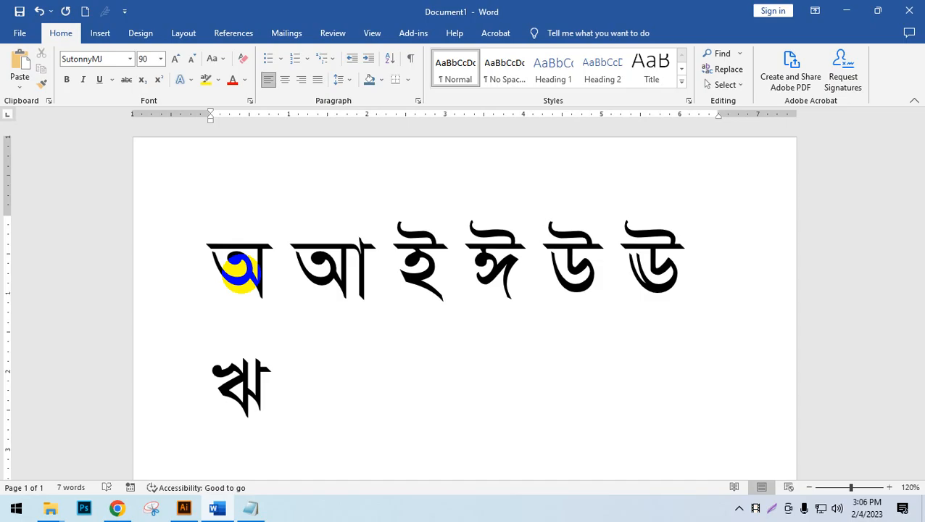
pyautogui.write('্এ ')
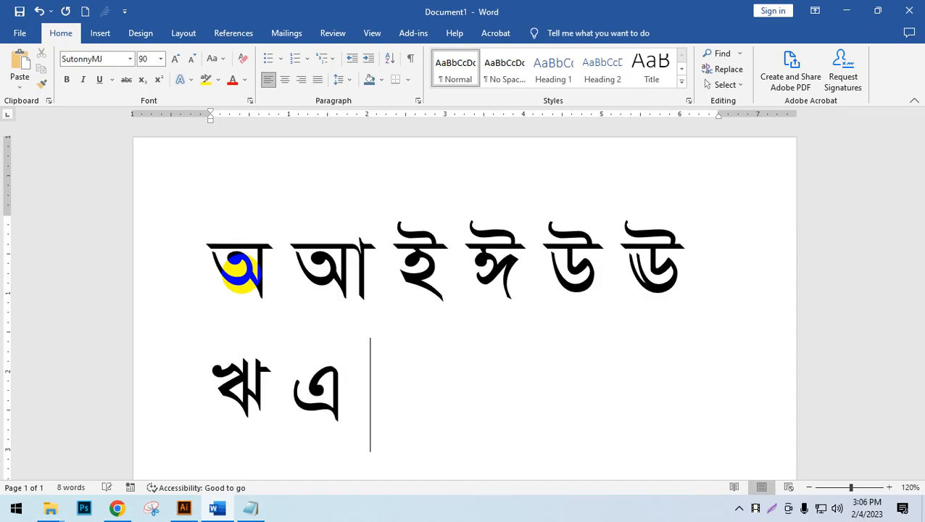
pyautogui.write('্')
pyautogui.write('ঐ')
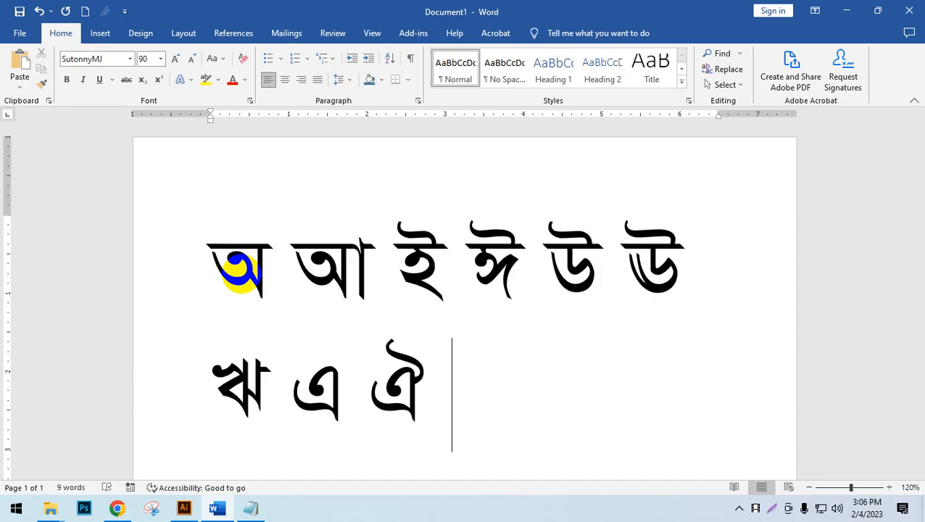
pyautogui.write('ও ')
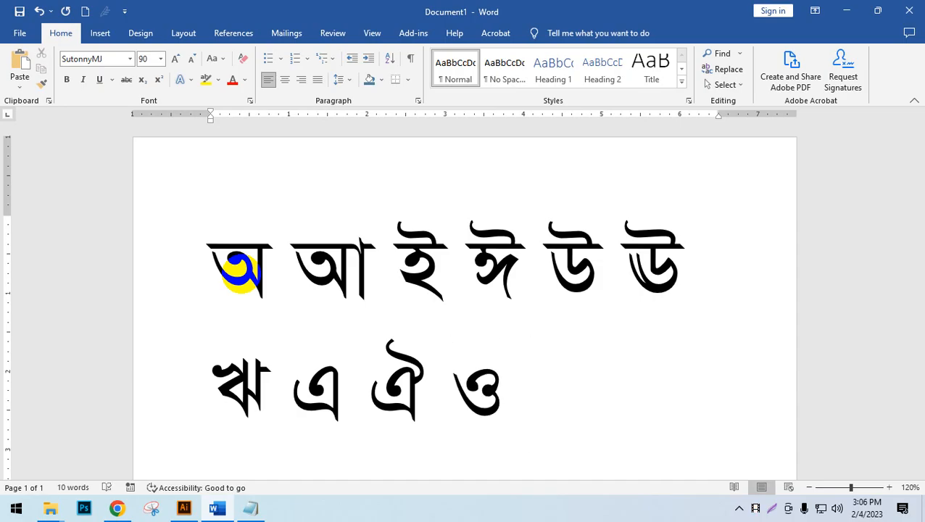
pyautogui.write('্')
pyautogui.write('ঔ')
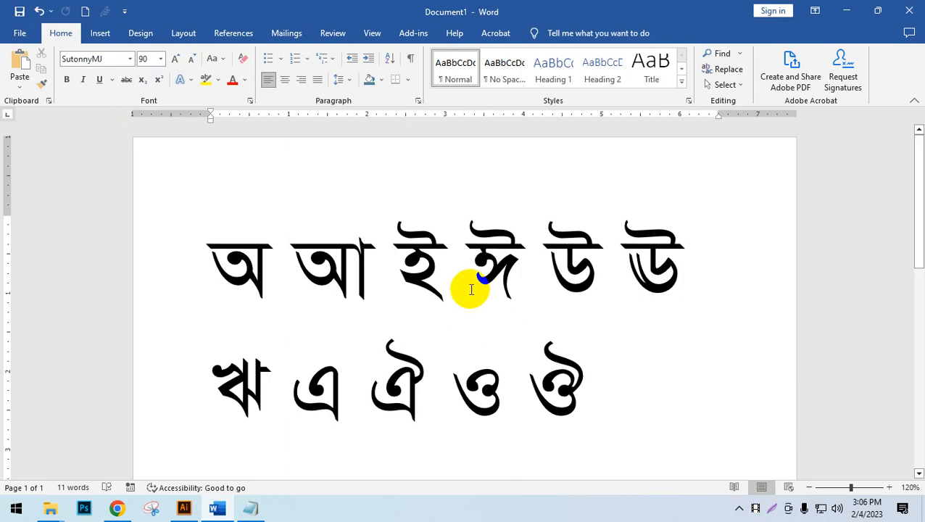
# Remove the trailing space after ঔ and start a new line below the vowels
pyautogui.moveTo(471, 289); pyautogui.dragTo(233, 262)
pyautogui.moveTo(210, 381); pyautogui.dragTo(676, 353)
pyautogui.click(600, 397)
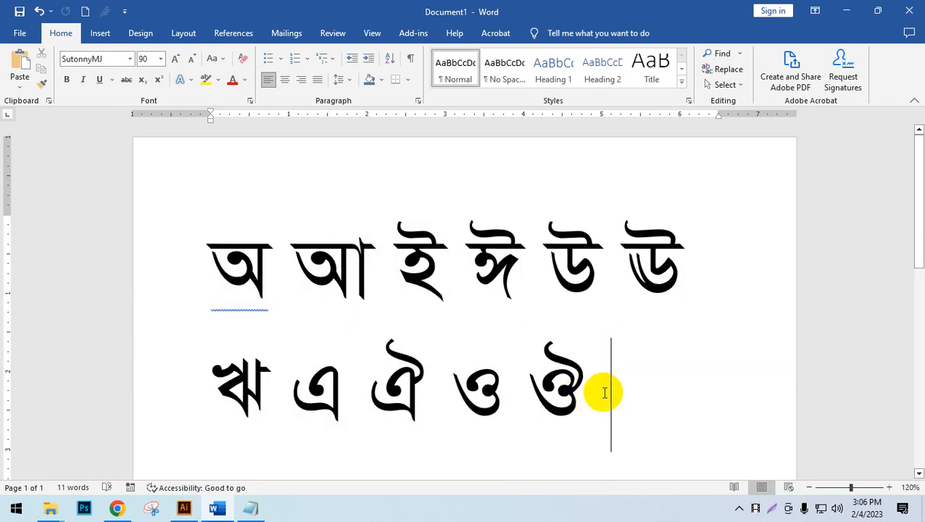
pyautogui.press('BackSpace')
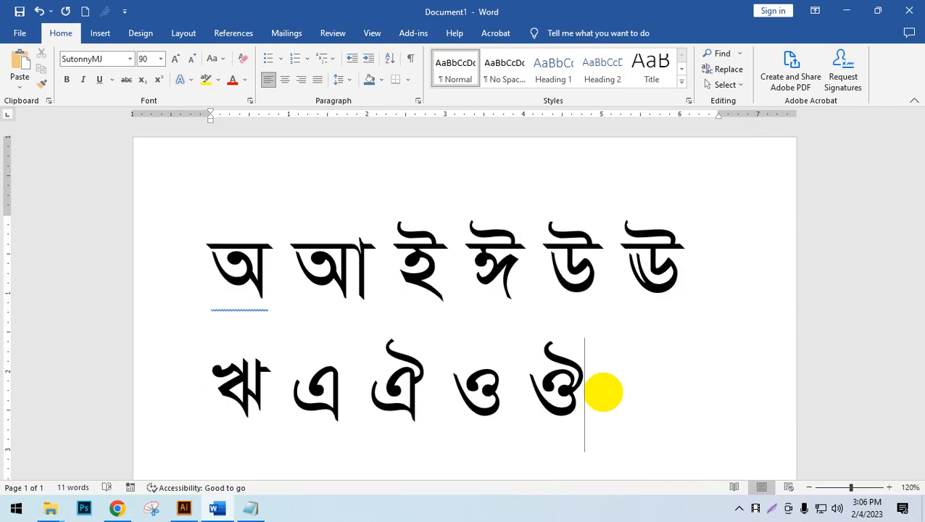
pyautogui.press('Return')
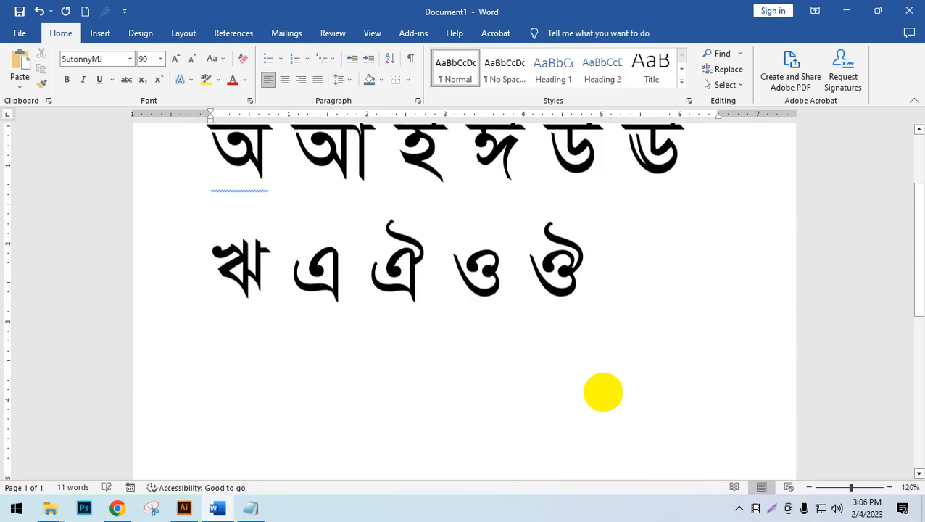
pyautogui.press('BackSpace')
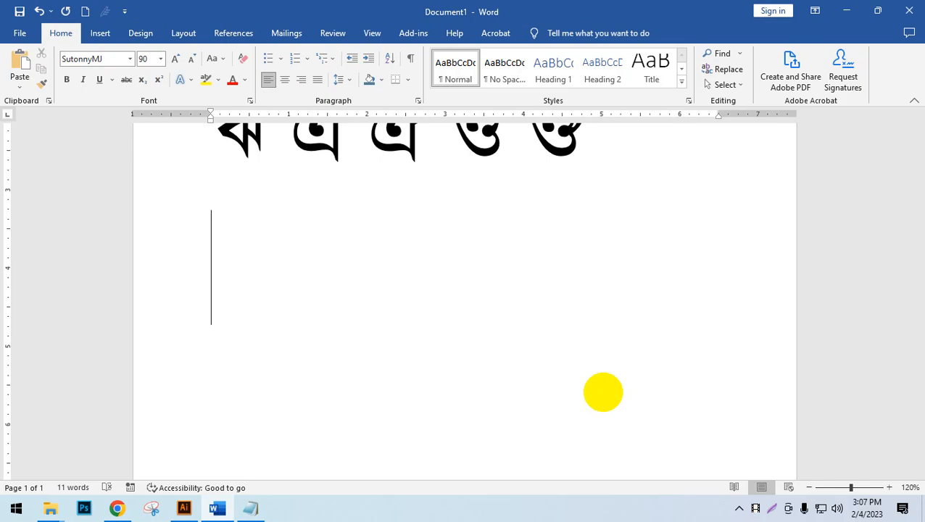
# Write the consonants ক খ গ ঘ ঙ চ ছ on the line below the vowels, correcting the mistyped ঝ
pyautogui.write('ক ঝখ')
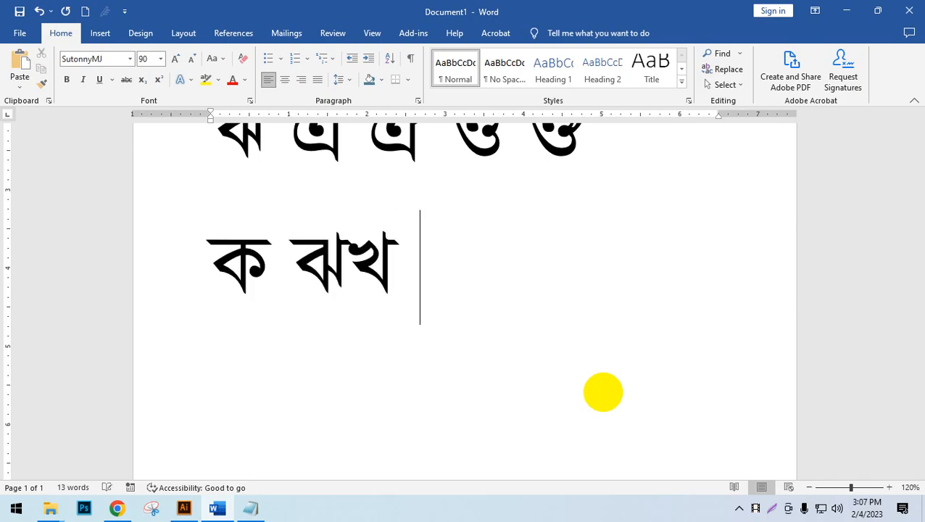
pyautogui.press('BackSpace')
pyautogui.press('BackSpace')
pyautogui.press('BackSpace')
pyautogui.press('BackSpace')
pyautogui.write('গ')
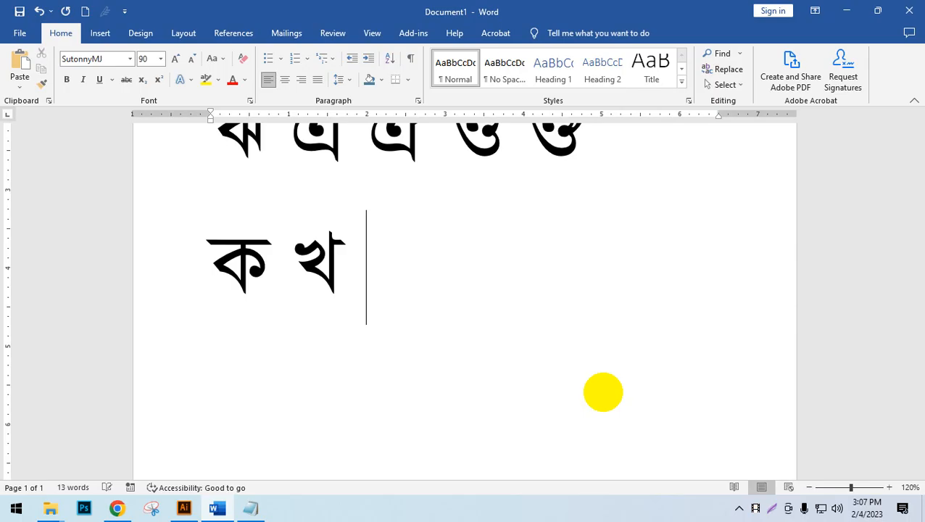
pyautogui.write(' ঘ ')
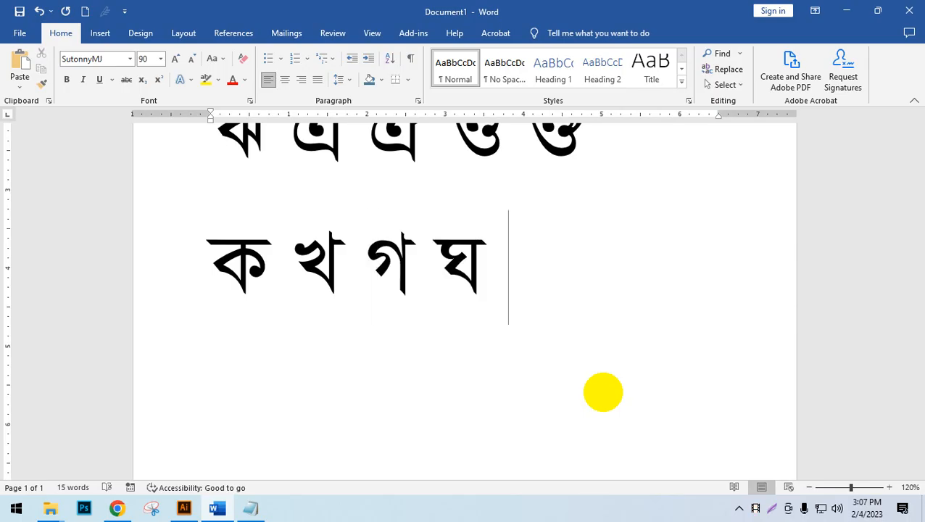
pyautogui.write('ঙ চ ছ')
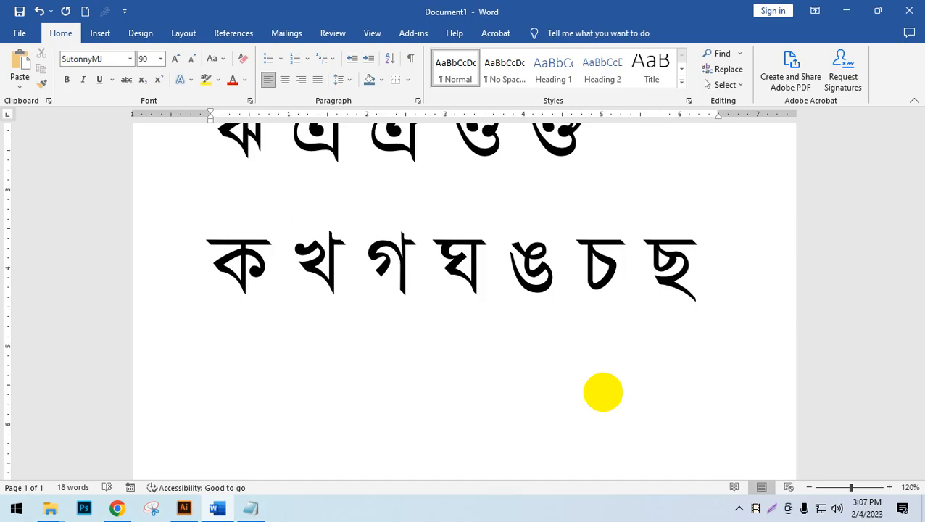
# Continue the consonants with জ ঝ ঞ ট ঠ, deleting the stray ক before ট
pyautogui.write('জ ঝ ')
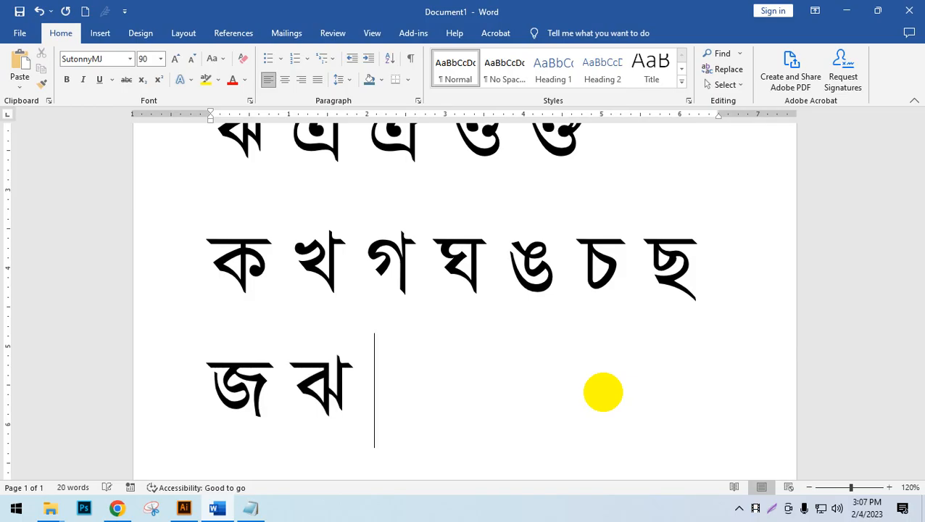
pyautogui.write('ঞ কট ঠ')
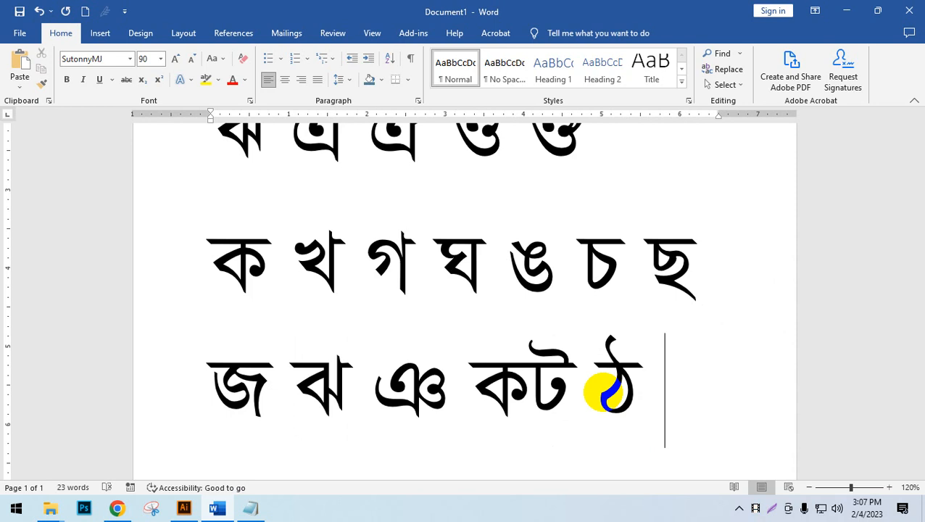
pyautogui.click(538, 387)
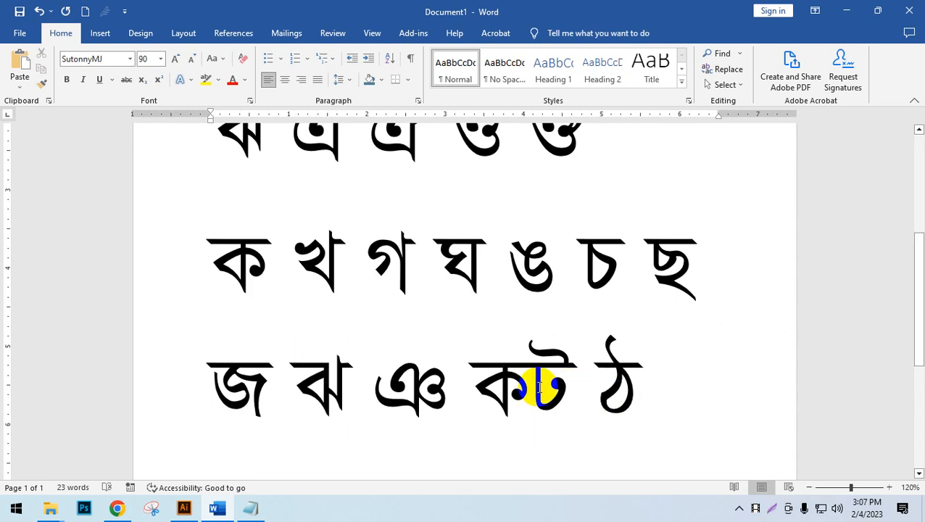
pyautogui.press('BackSpace')
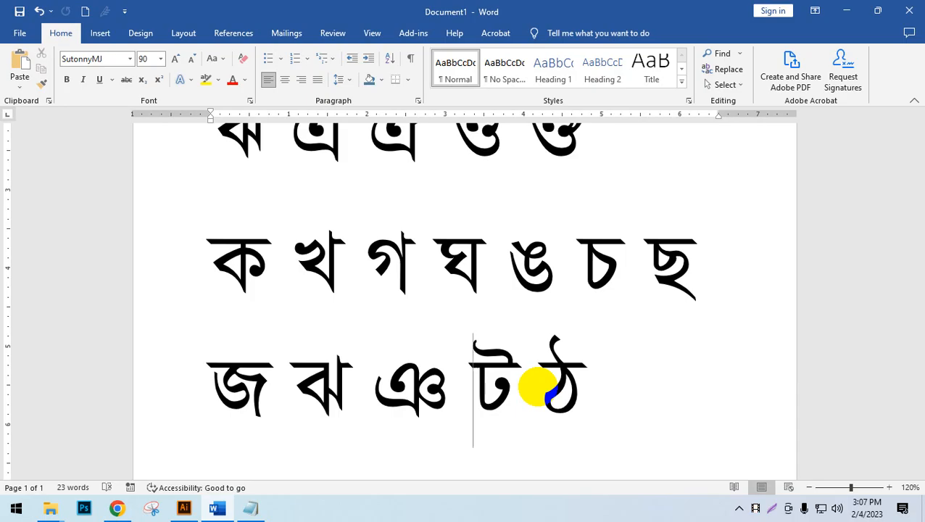
# Add blank lines after ঠ to reach a second page, and place the cursor at the start of that page
pyautogui.click(621, 351)
pyautogui.press('Return')
pyautogui.press('Return')
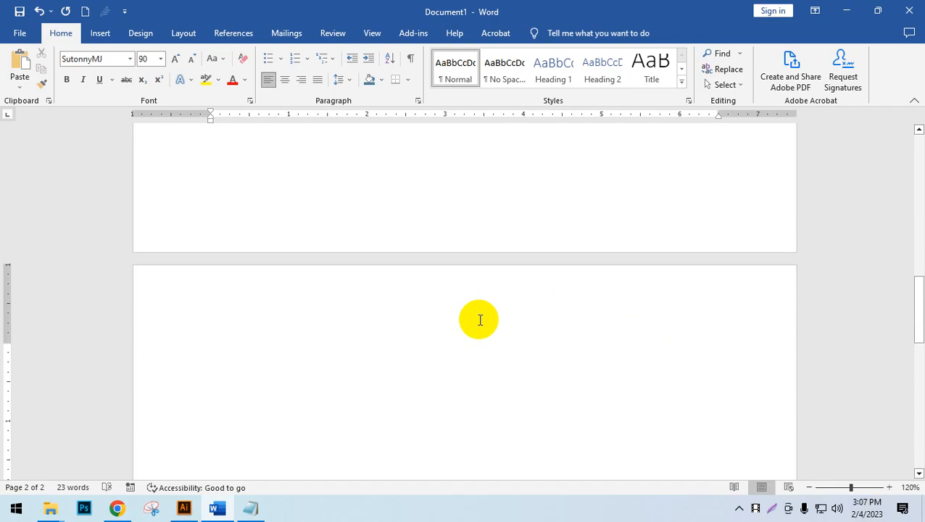
pyautogui.scroll(3, 464, 316)
pyautogui.click(280, 240)
pyautogui.scroll(2, 333, 291)
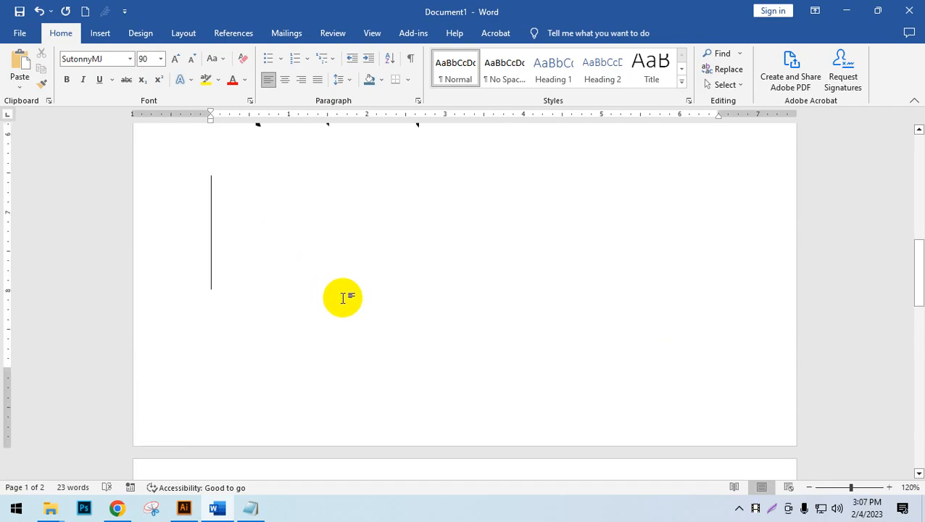
pyautogui.scroll(-2, 345, 297)
pyautogui.click(369, 369)
pyautogui.scroll(-1, 369, 369)
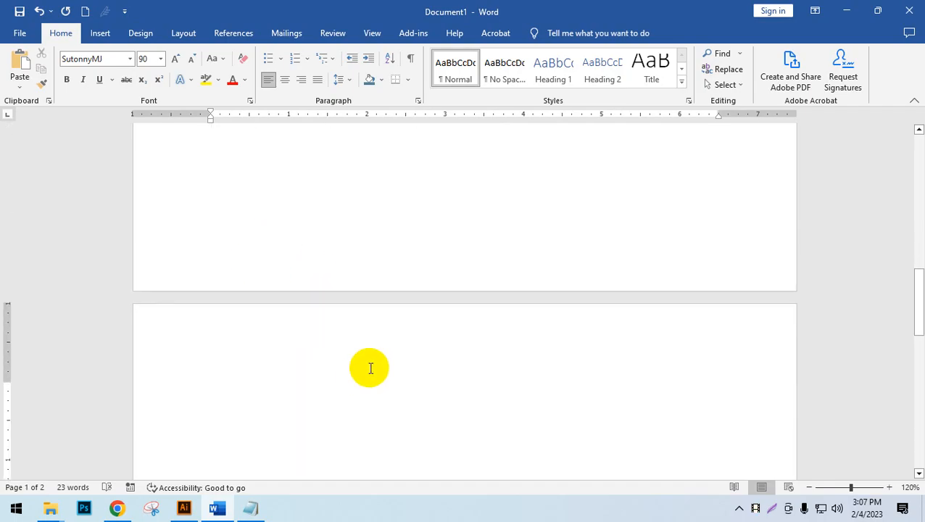
pyautogui.scroll(-3, 348, 380)
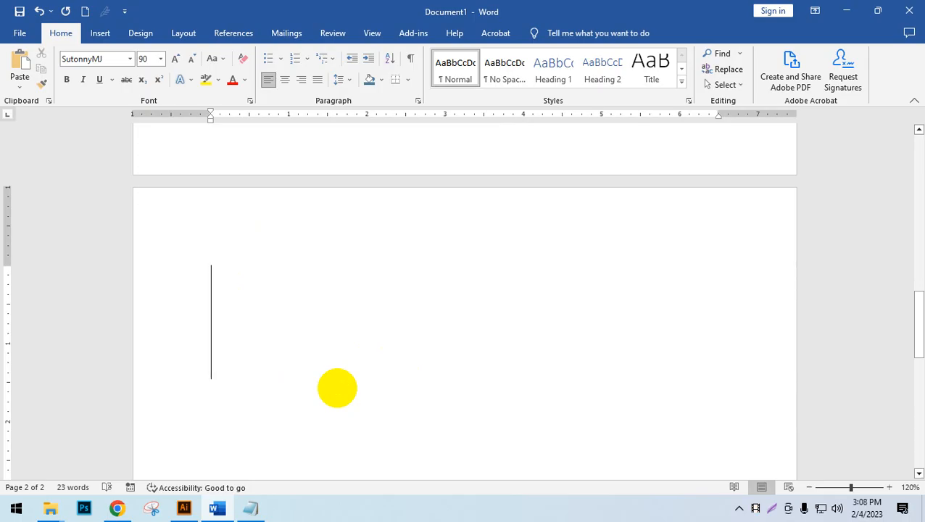
# Write the word আমার on the first line of the second page
pyautogui.write('আ')
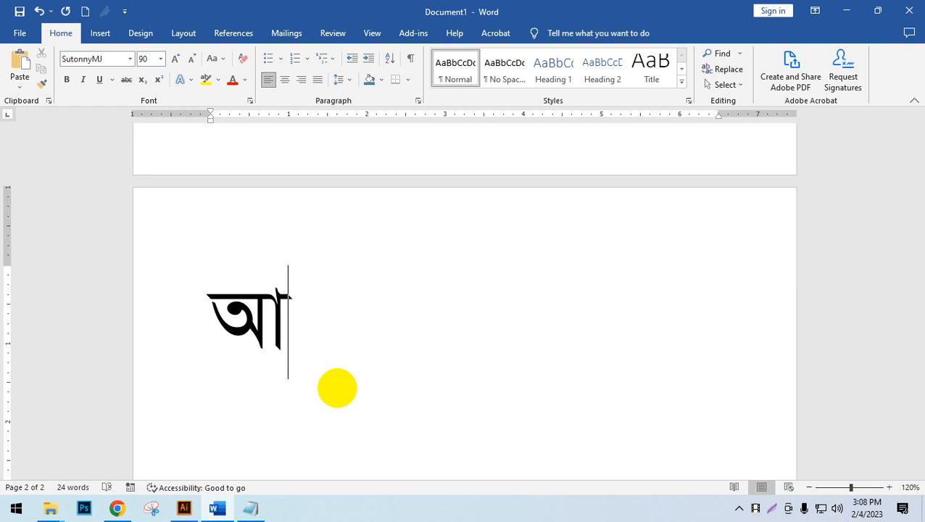
pyautogui.write('ম')
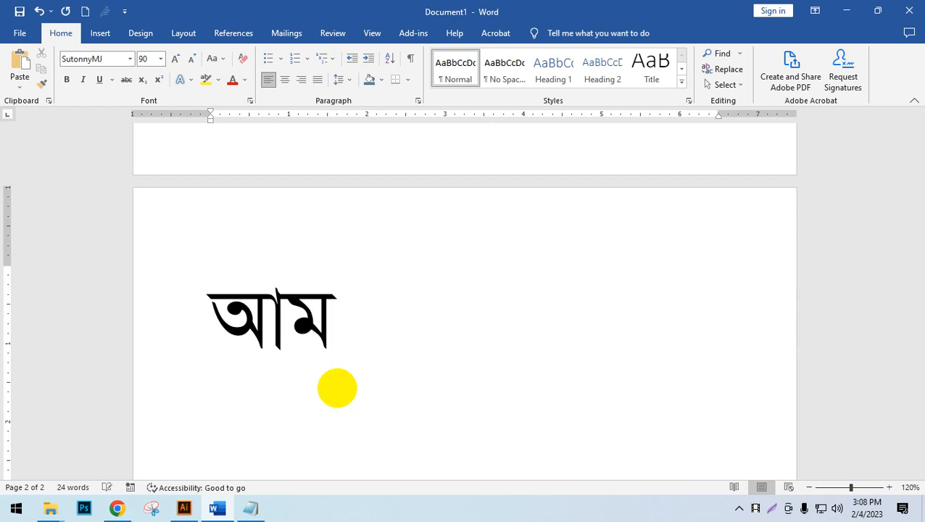
pyautogui.write('া')
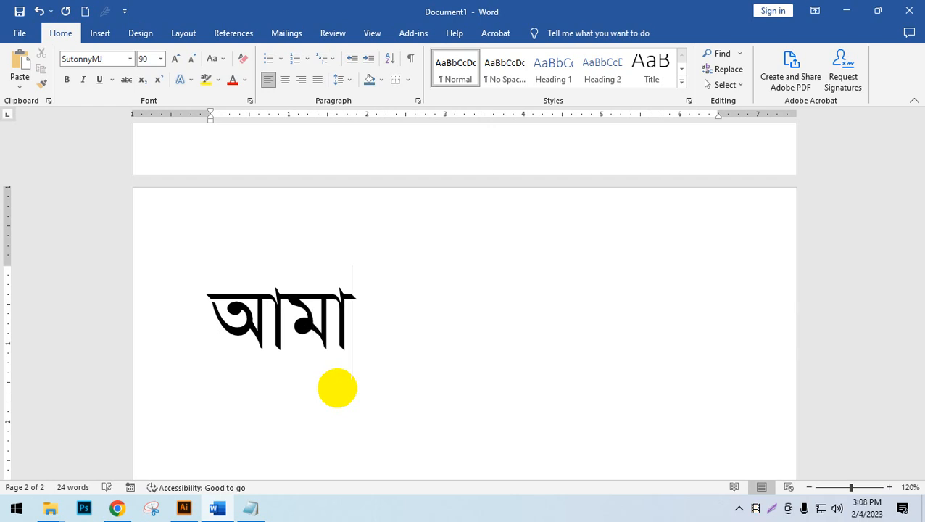
pyautogui.write('র')
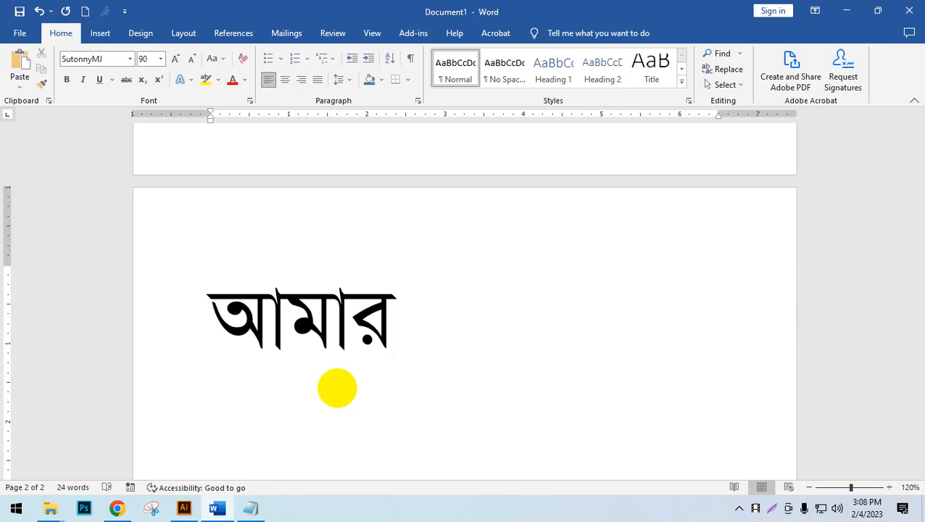
# Write the word দেশ after আমার, removing the mistyped ন and leaving a space after each word
pyautogui.press('BackSpace')
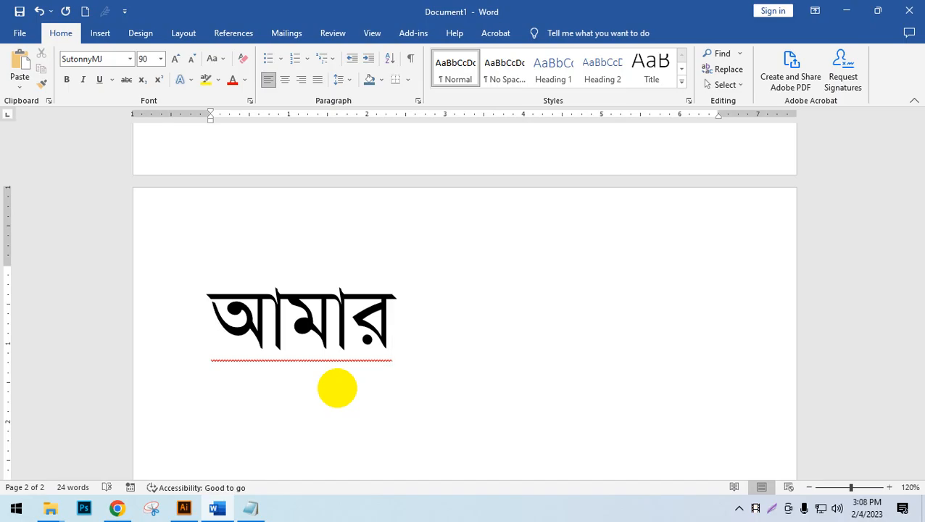
pyautogui.write('ন')
pyautogui.press('BackSpace')
pyautogui.press('BackSpace')
pyautogui.write('ে')
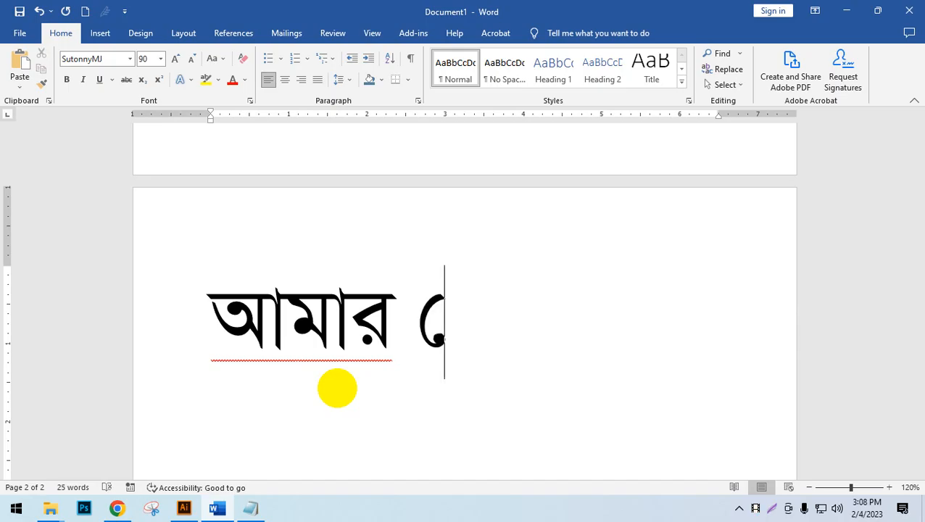
pyautogui.write('দ')
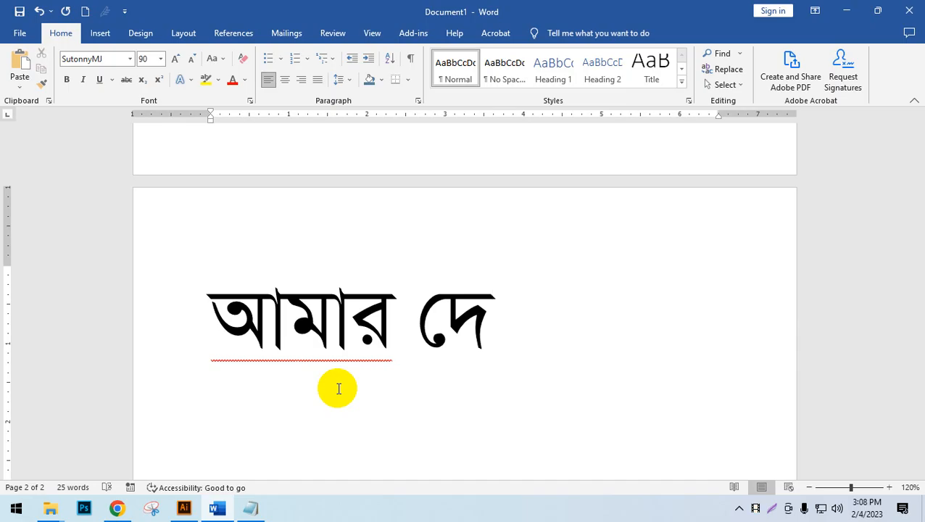
pyautogui.write('শ ')
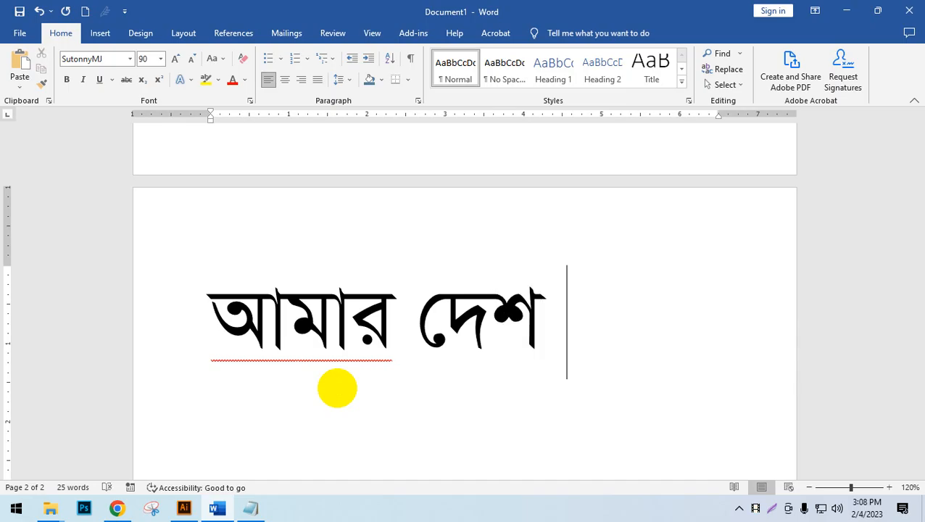
# Write the word বাংলাদেশ after আমার দেশ
pyautogui.write('ব')
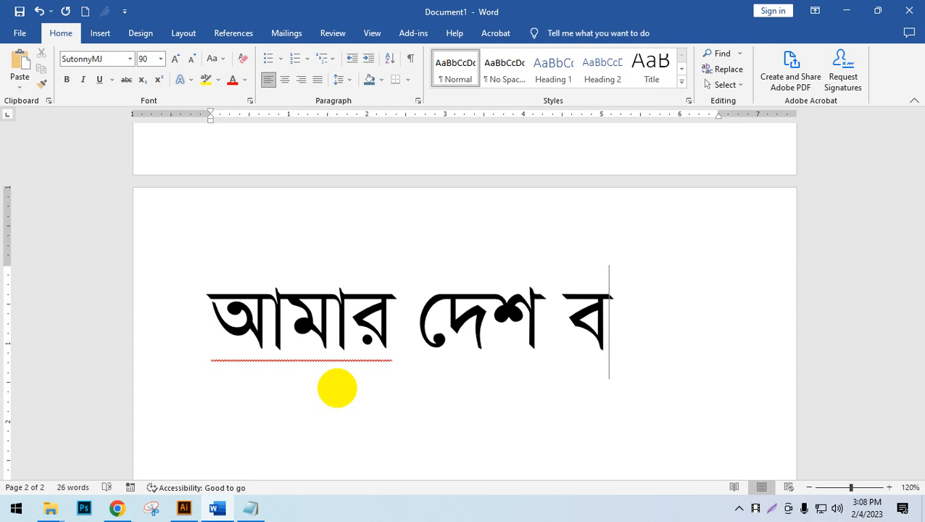
pyautogui.write('া')
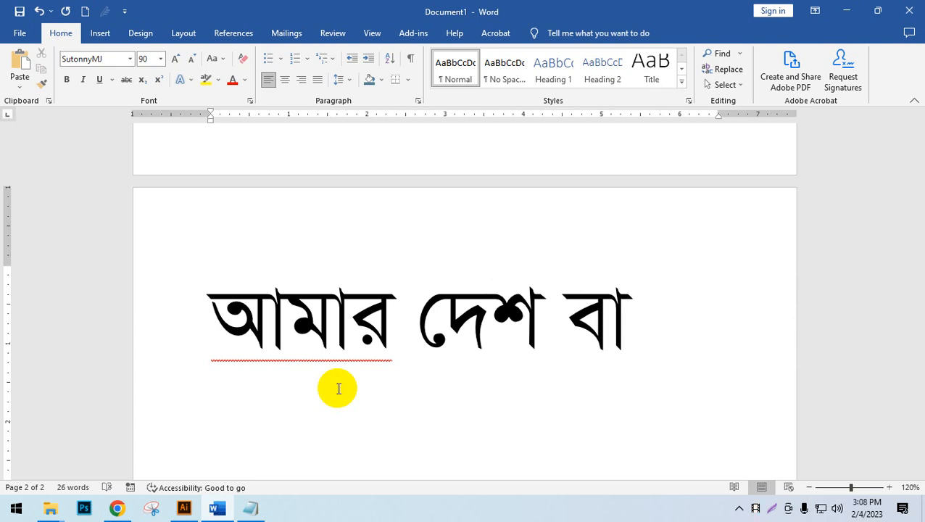
pyautogui.write('ং')
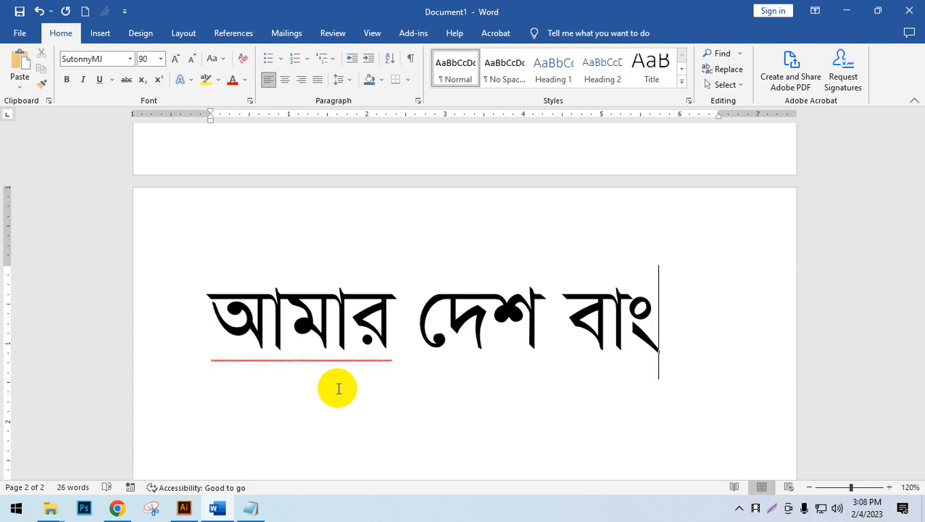
pyautogui.write('লা')
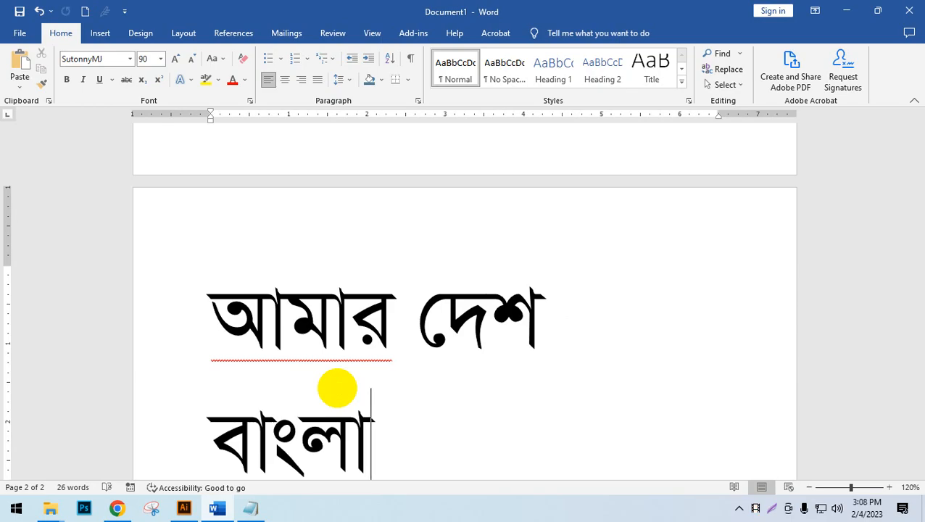
pyautogui.write('দে')
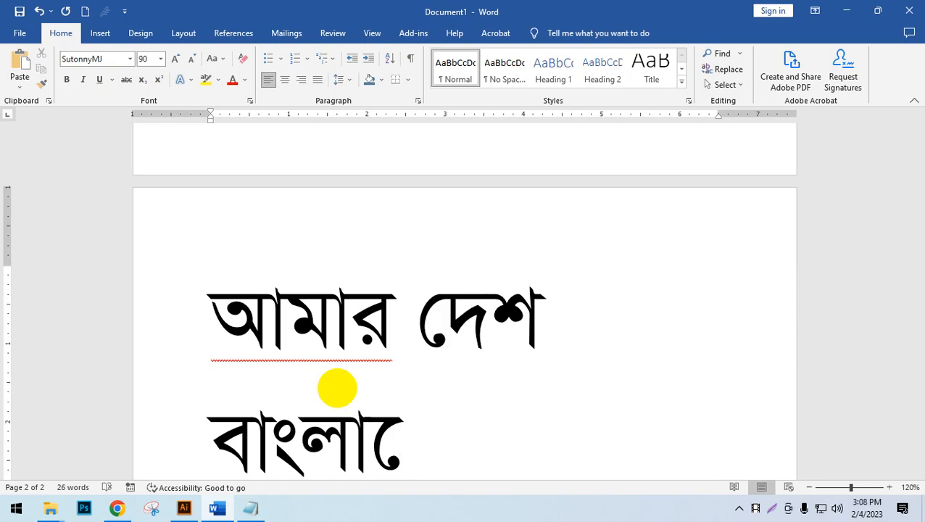
pyautogui.write('শ')
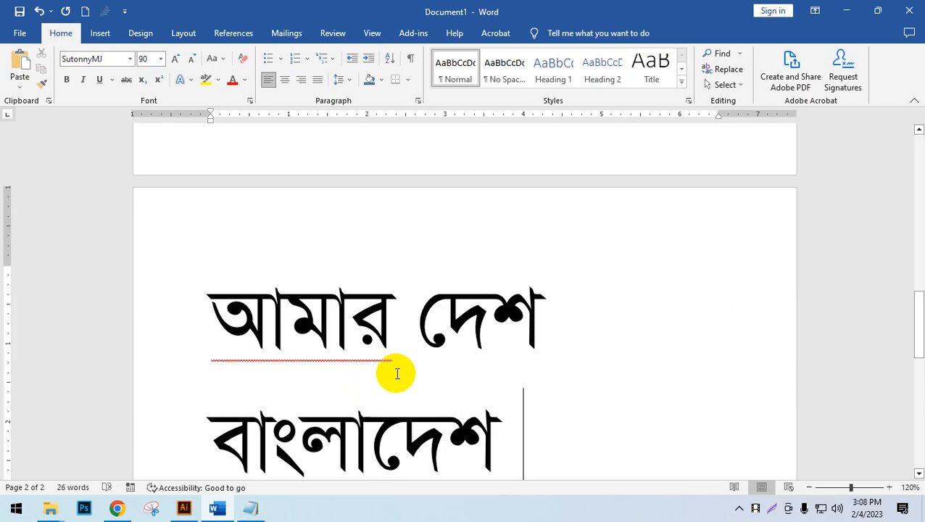
# Remove the trailing space after বাংলাদেশ and place the cursor at the end of the word
pyautogui.scroll(-3, 470, 385)
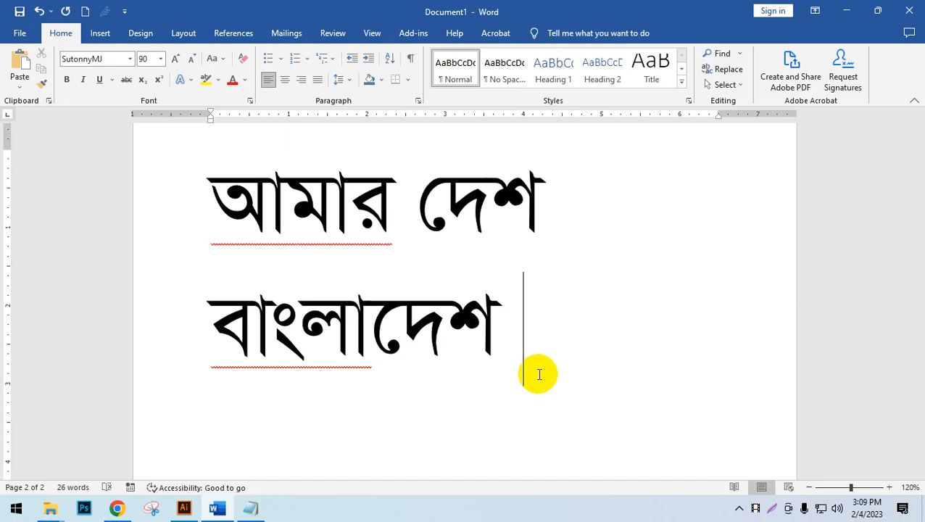
pyautogui.press('BackSpace')
pyautogui.press('BackSpace')
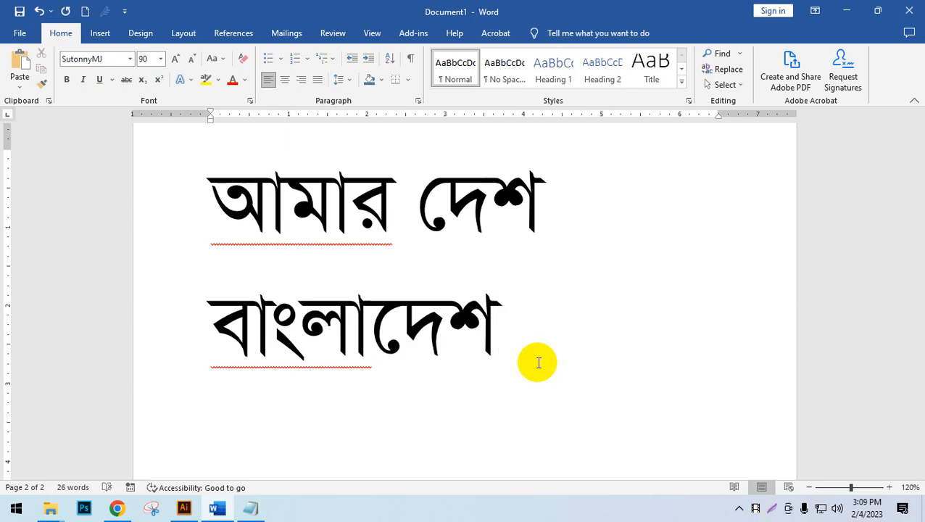
pyautogui.moveTo(501, 341); pyautogui.dragTo(108, 276)
pyautogui.click(538, 333)
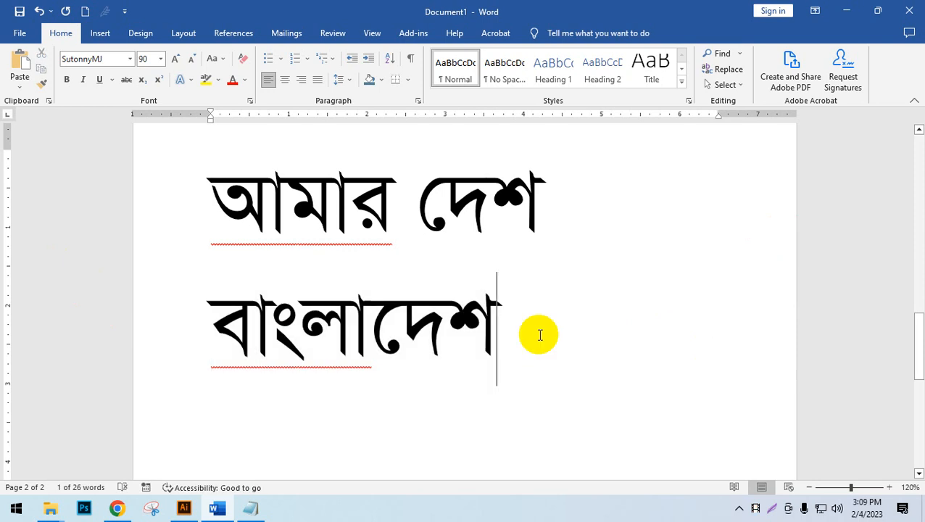
# Write the word তোমার on a new line below বাংলাদেশ
pyautogui.press('Return')
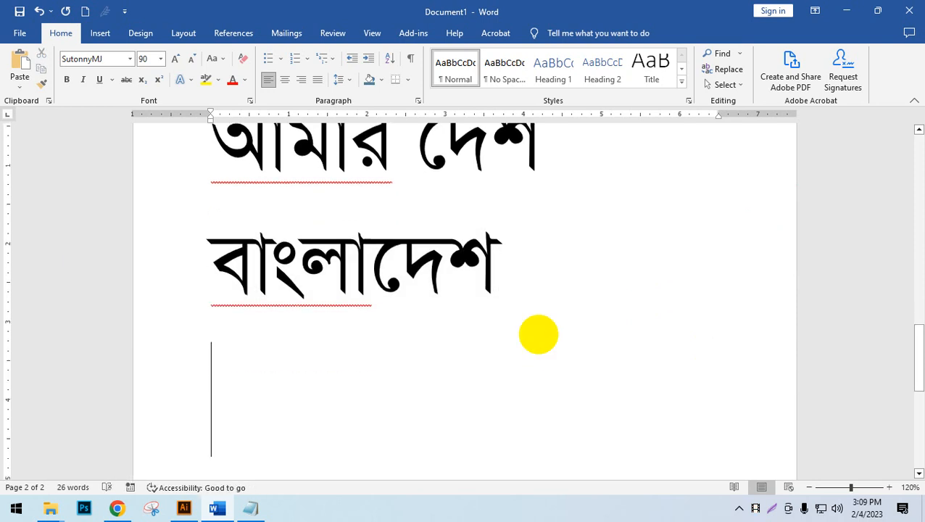
pyautogui.write('ে')
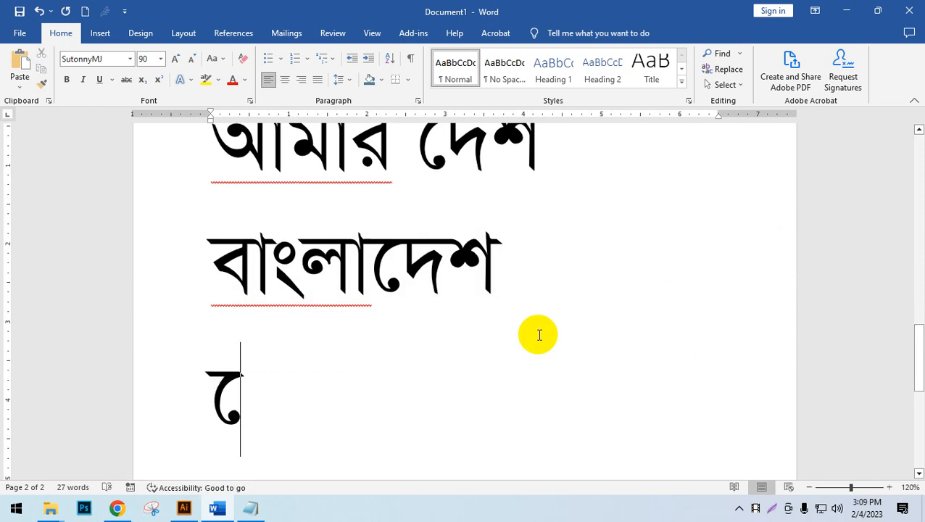
pyautogui.write('তা')
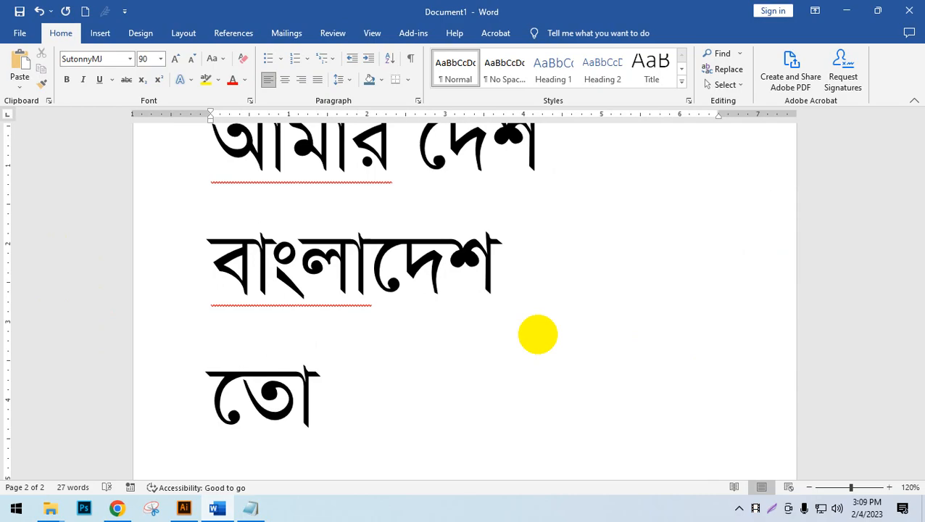
pyautogui.write('মার')
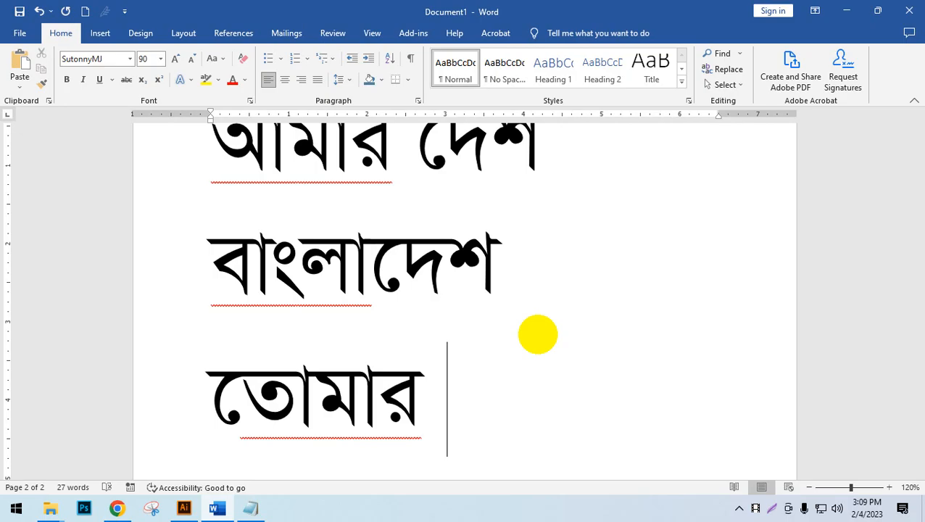
# Write the word তৈরী on a new line below তোমার, replacing the mistyped ে with ৈ
pyautogui.press('Return')
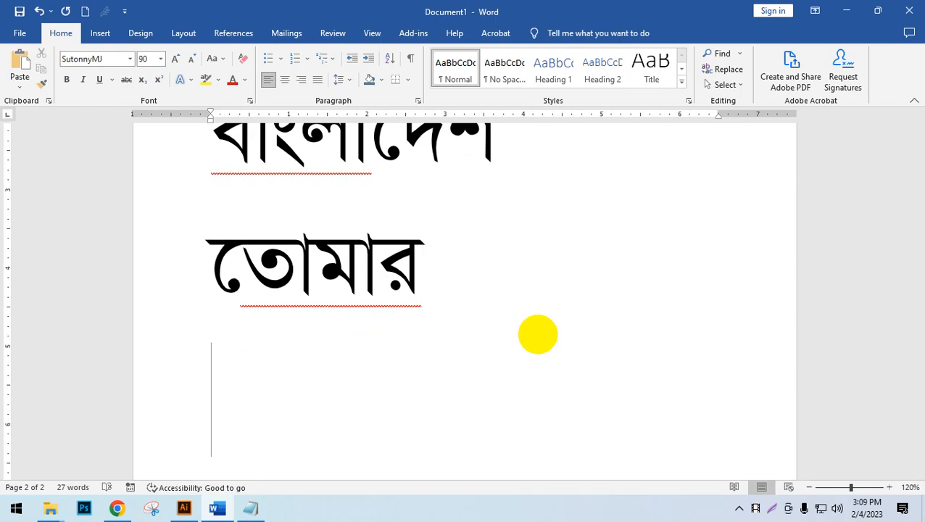
pyautogui.write('ে')
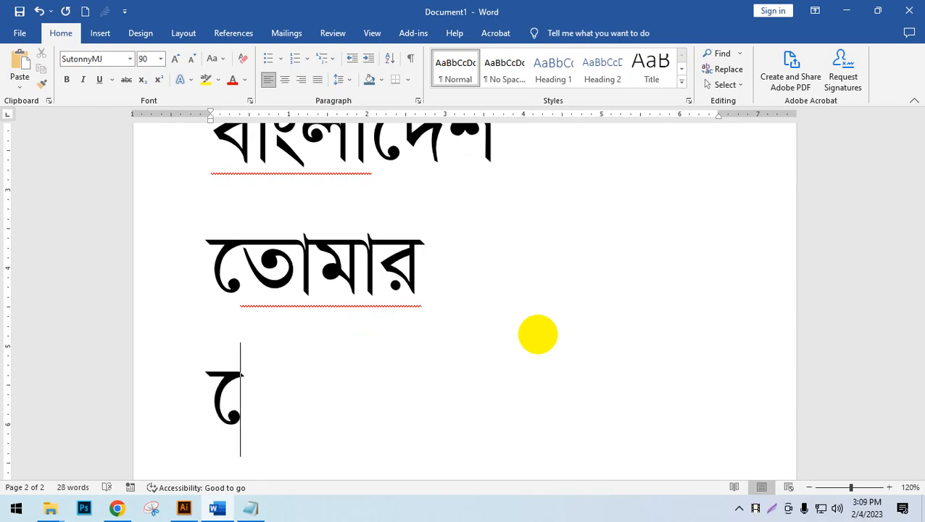
pyautogui.press('BackSpace')
pyautogui.write('ৈ')
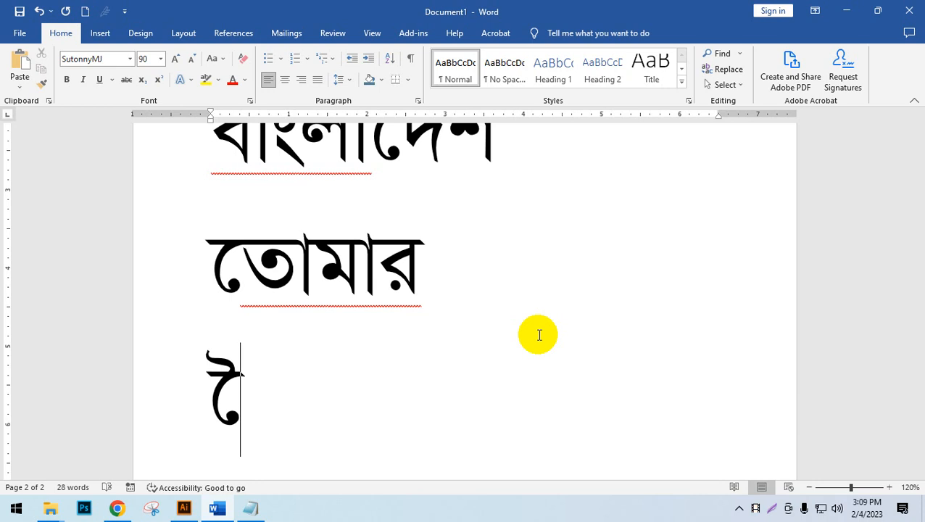
pyautogui.write('তর')
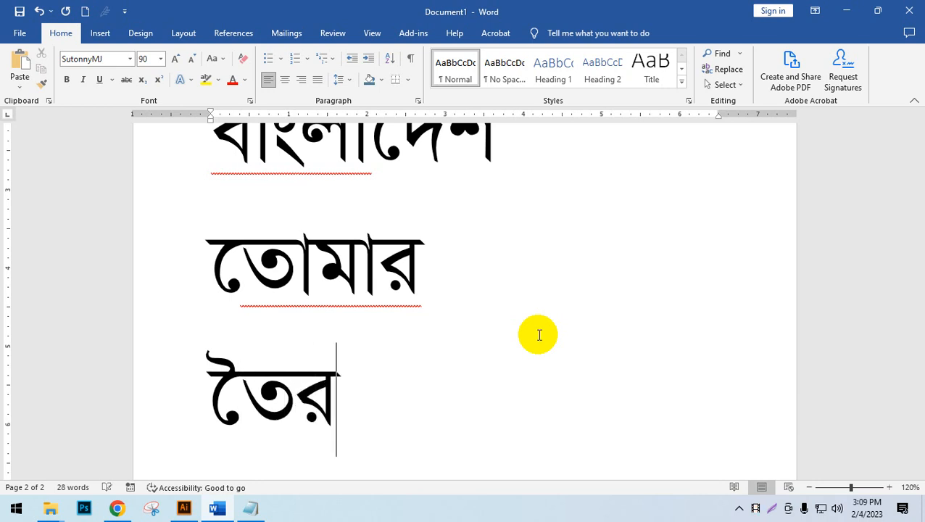
pyautogui.write('ী')
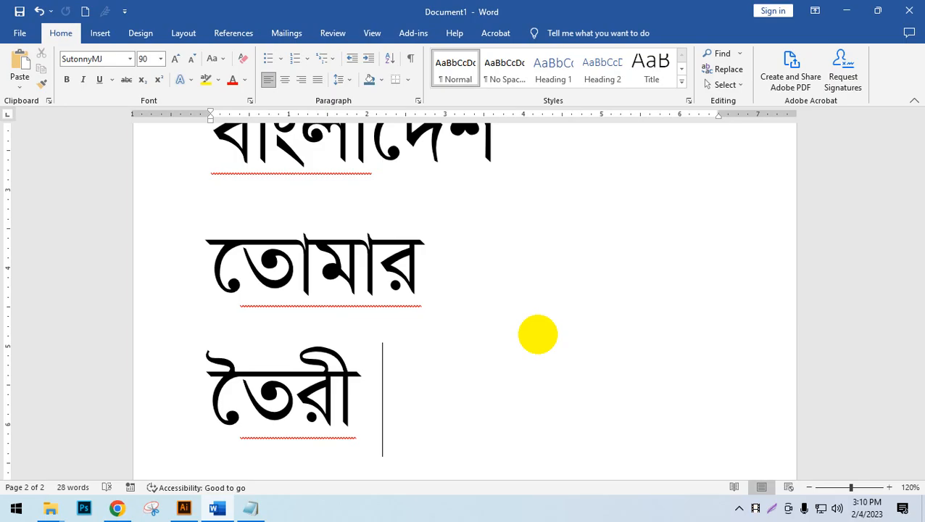
# Start a new line below তৈরী and write যু on it
pyautogui.press('Return')
pyautogui.press('Return')
pyautogui.press('Return')
pyautogui.press('Return')
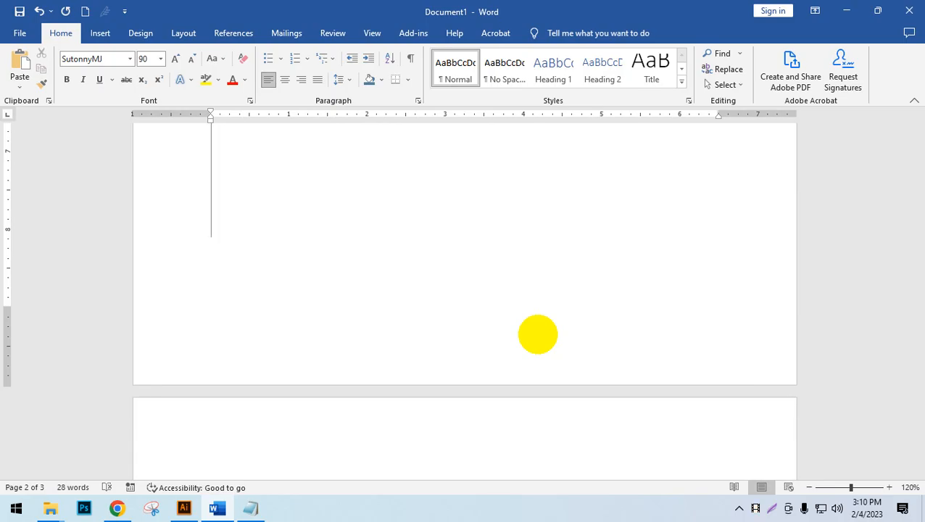
pyautogui.write('h')
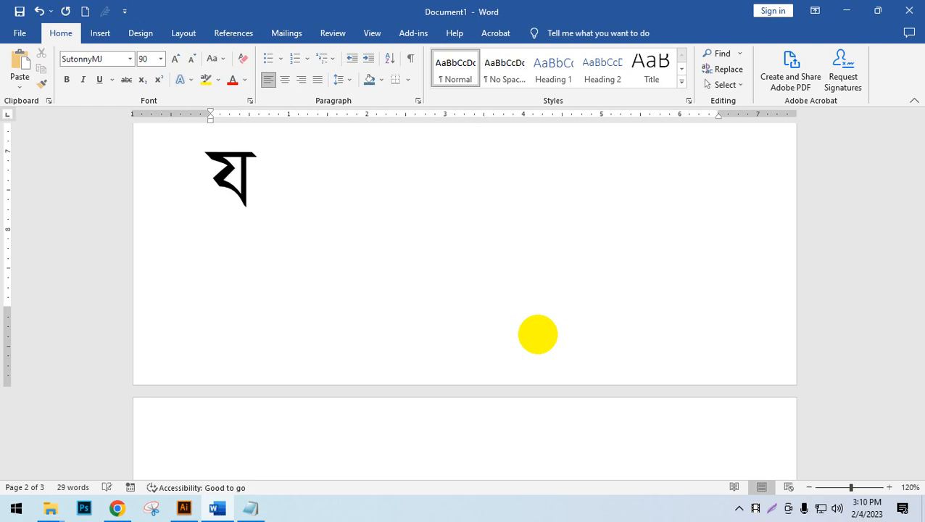
pyautogui.write('y')
pyautogui.write('j')
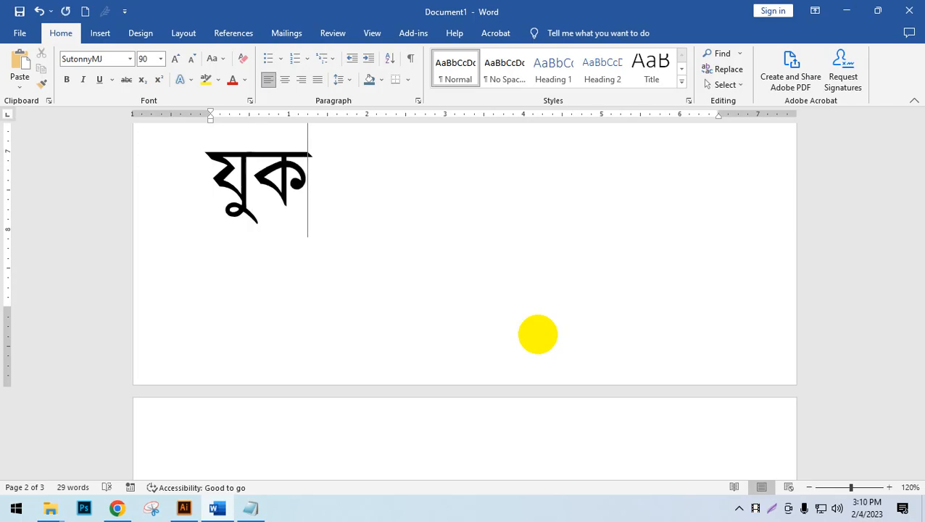
pyautogui.write('h')
pyautogui.press('BackSpace')
pyautogui.write('k')
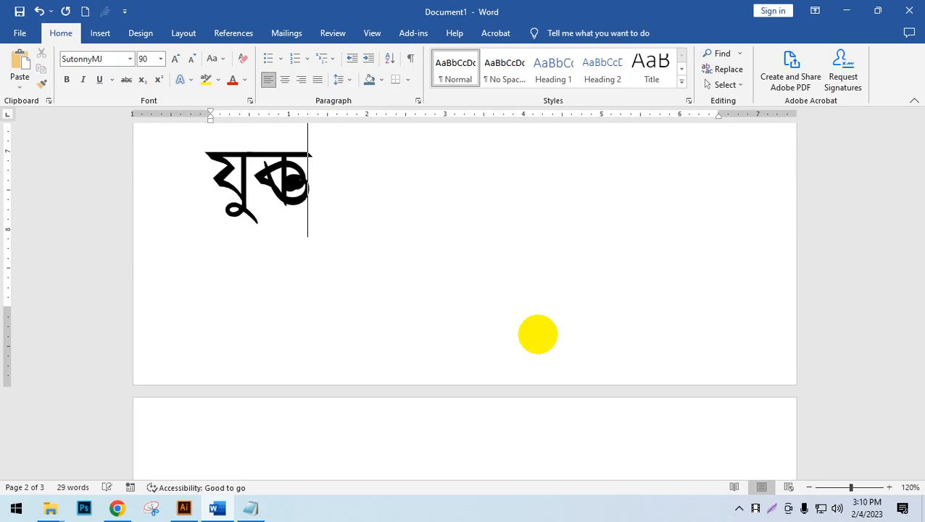
pyautogui.press('BackSpace')
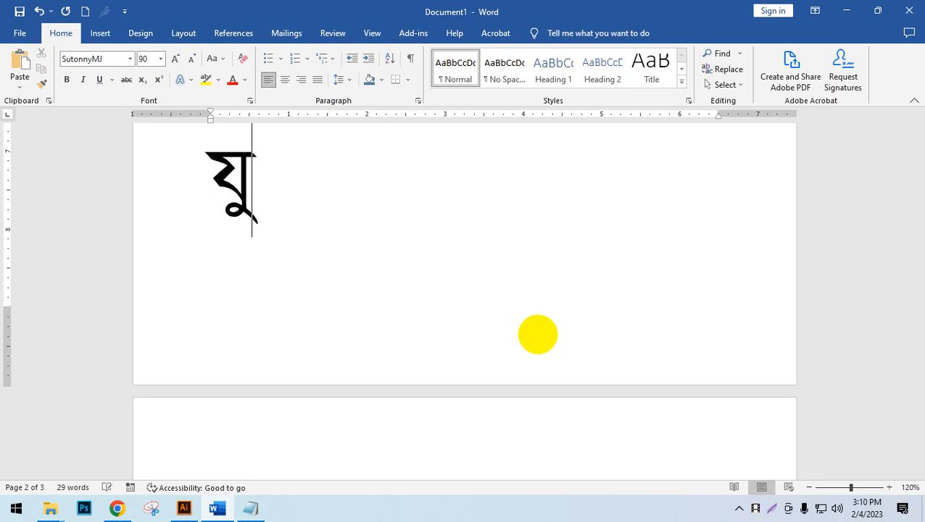
# Complete the word যুক্ত by writing the conjunct ক্ত after যু
pyautogui.write('j')
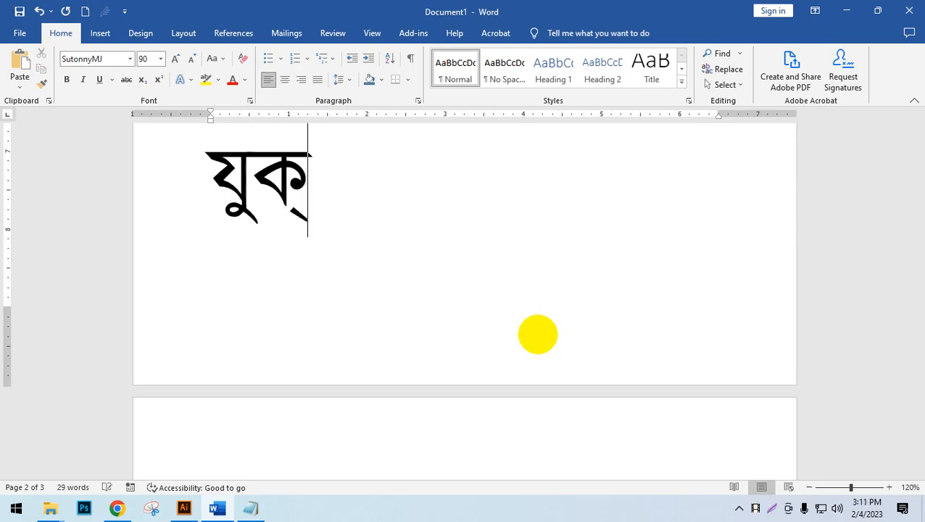
pyautogui.write('k')
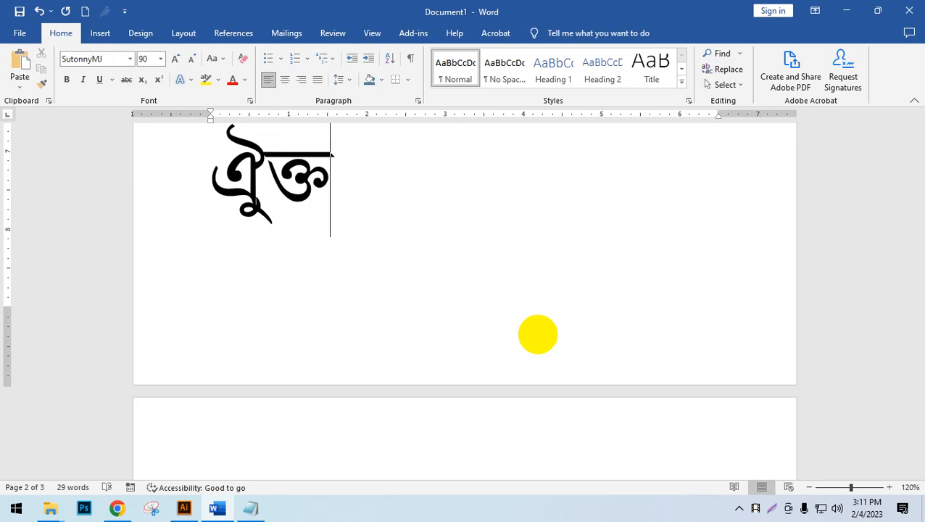
pyautogui.hotkey('ctrl', 'a')
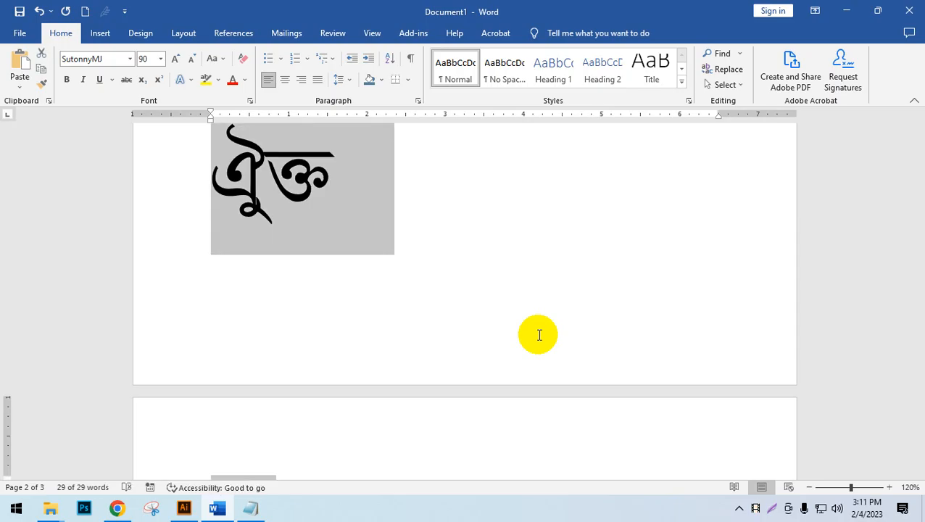
pyautogui.click(592, 250)
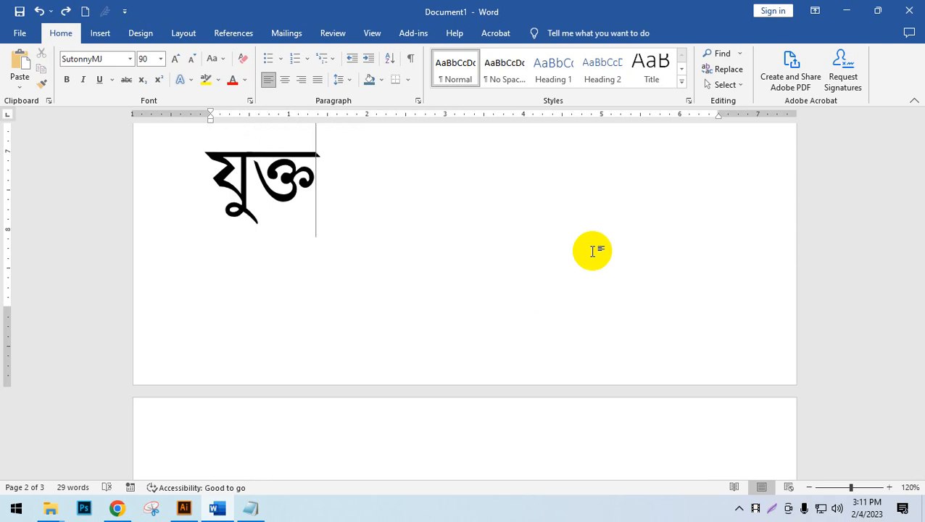
# Write the word পরীক্ষা, with the conjunct ক্ষ, on a new line below যুক্ত
pyautogui.press('Return')
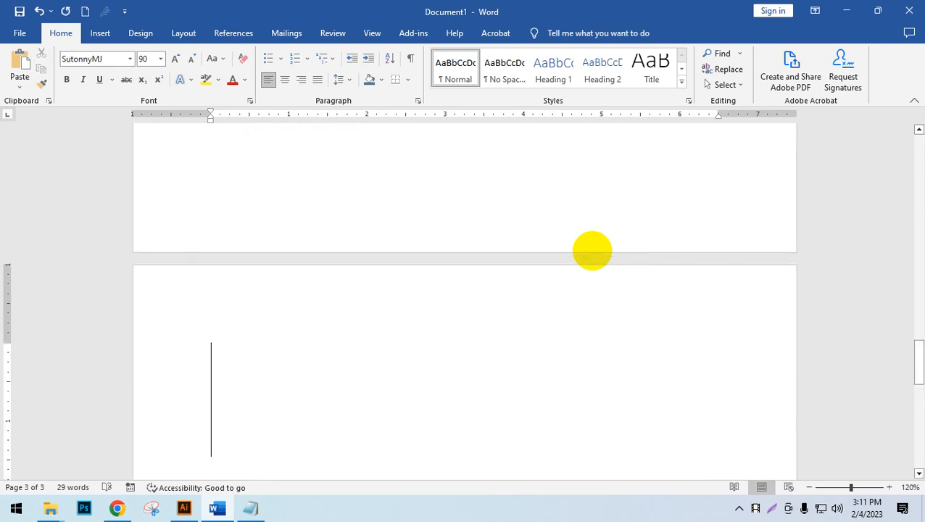
pyautogui.scroll(-2, 378, 347)
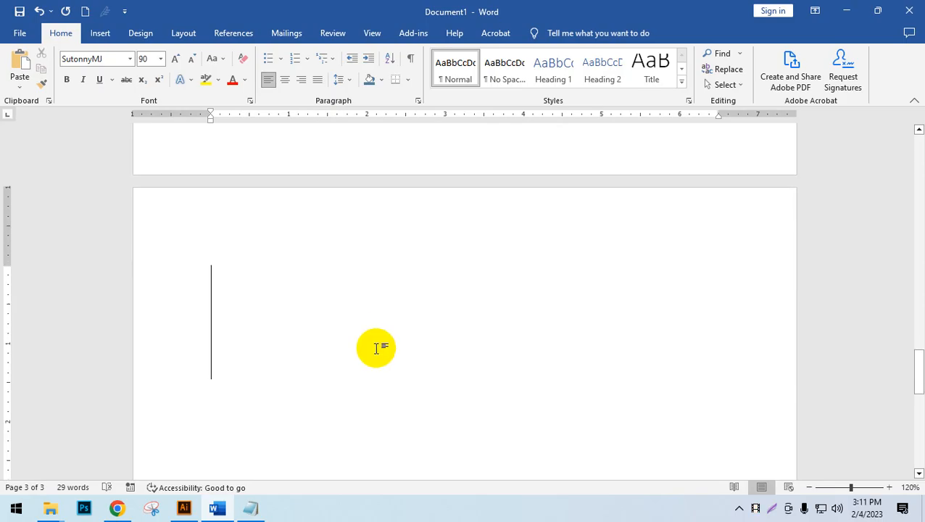
pyautogui.write('প')
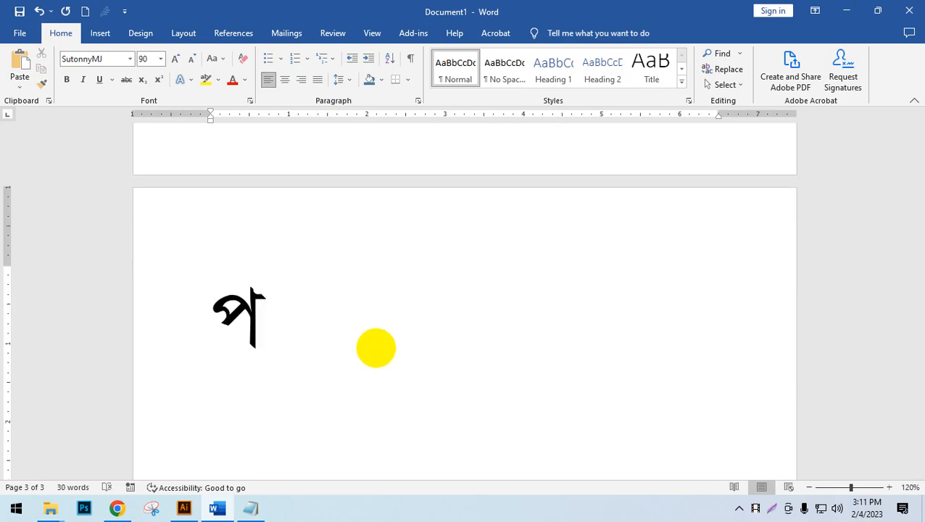
pyautogui.write('রী')
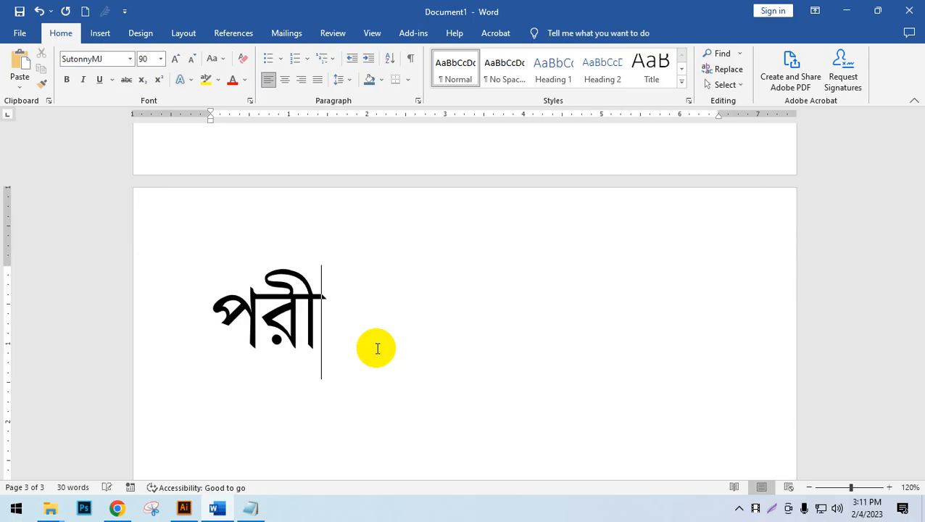
pyautogui.write('ক')
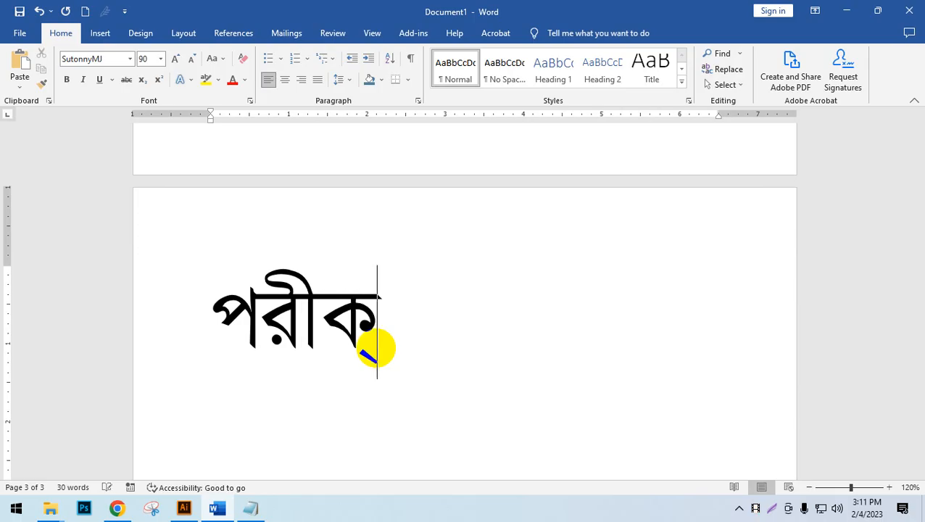
pyautogui.write('্ষ')
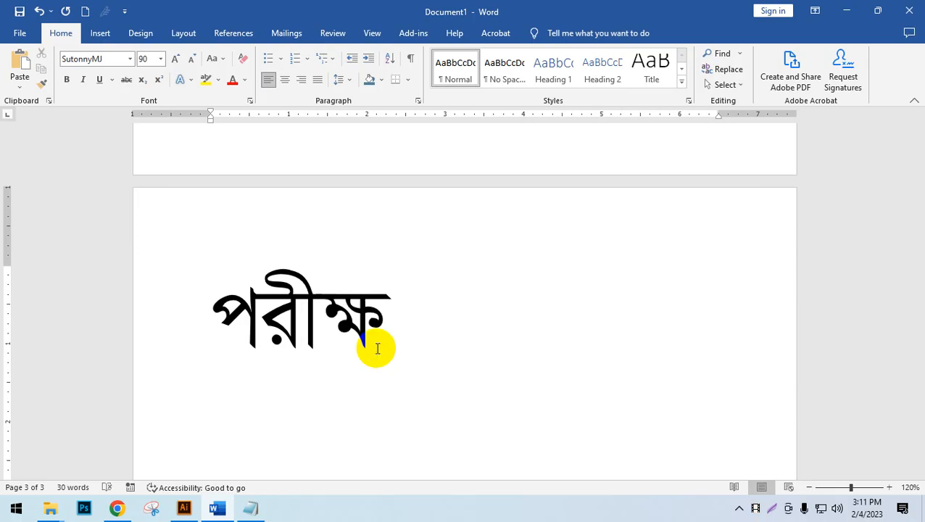
pyautogui.write('া')
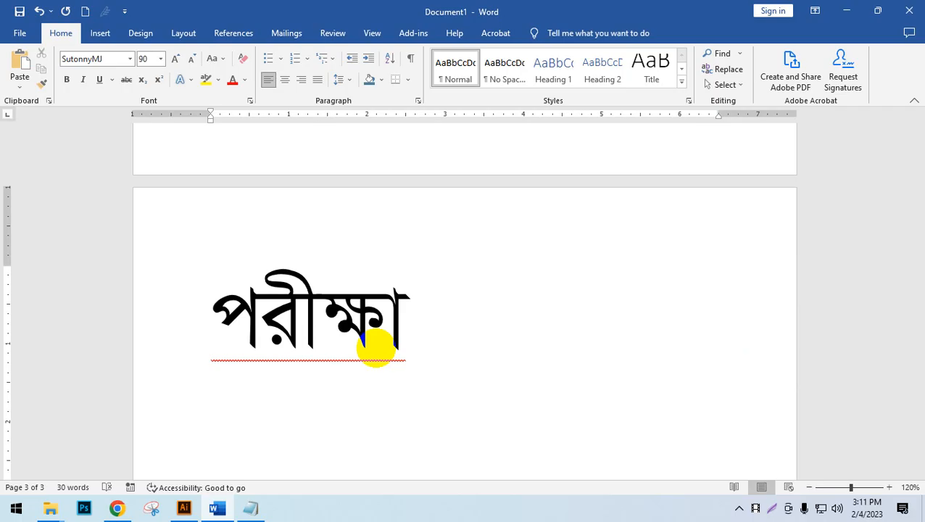
# Write the conjunct হ্ম on a new line below পরীক্ষা
pyautogui.press('Return')
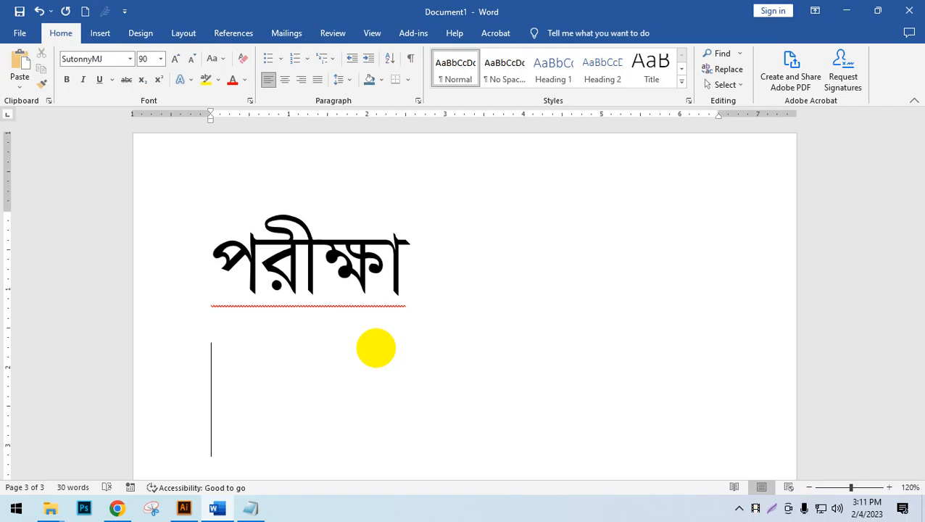
pyautogui.write('হ')
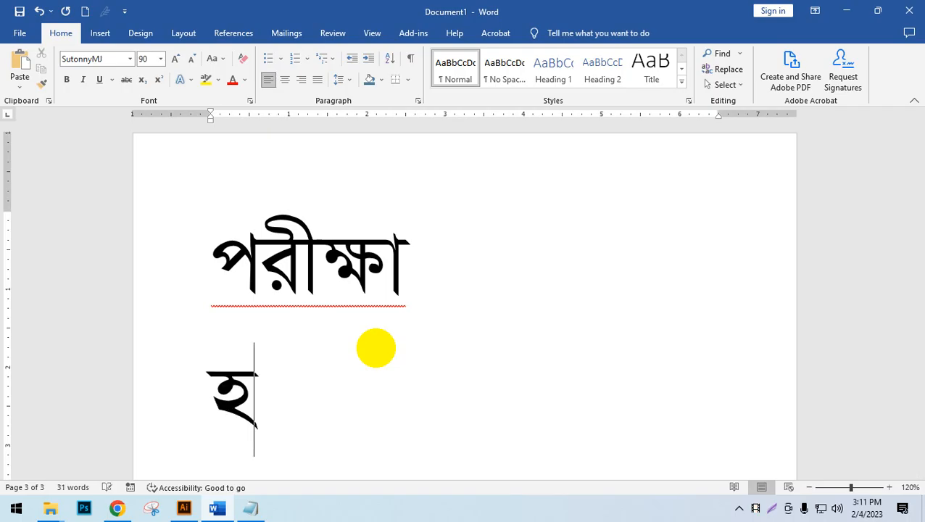
pyautogui.write('ক্ষা')
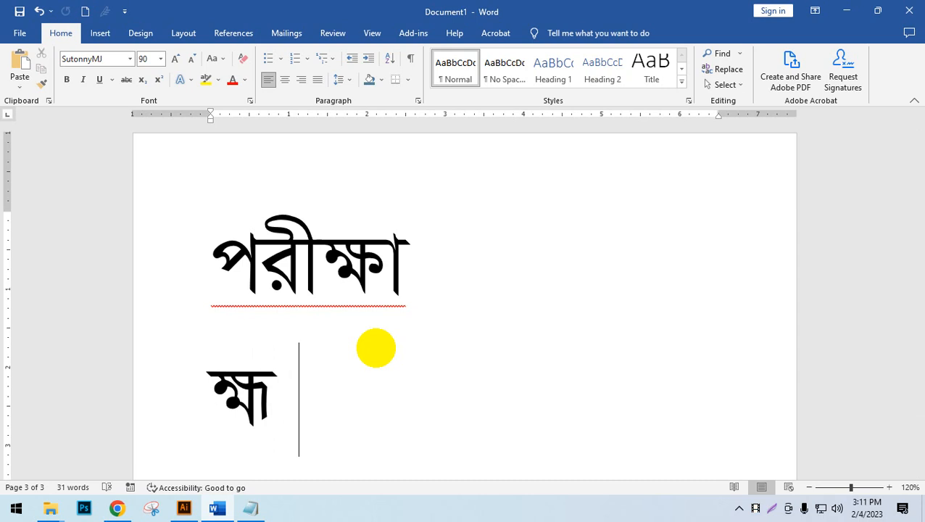
pyautogui.press('Return')
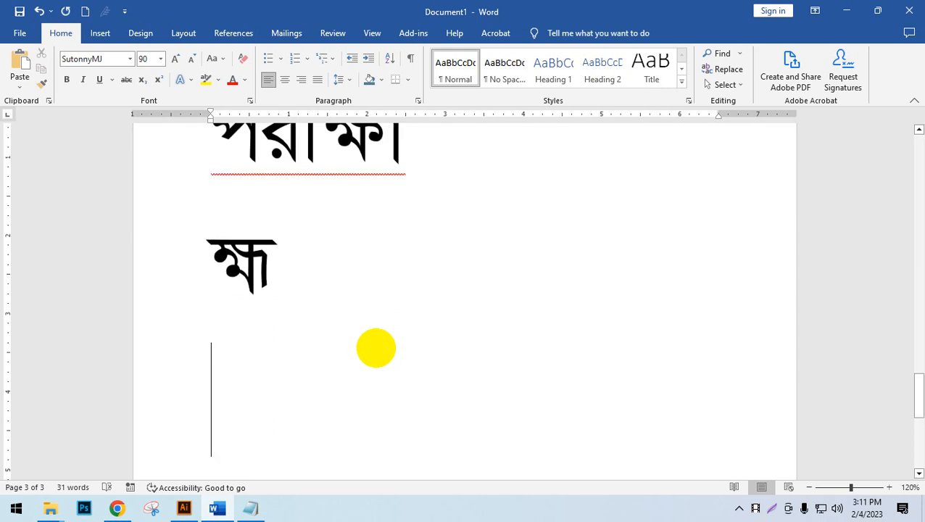
pyautogui.press('BackSpace')
pyautogui.press('BackSpace')
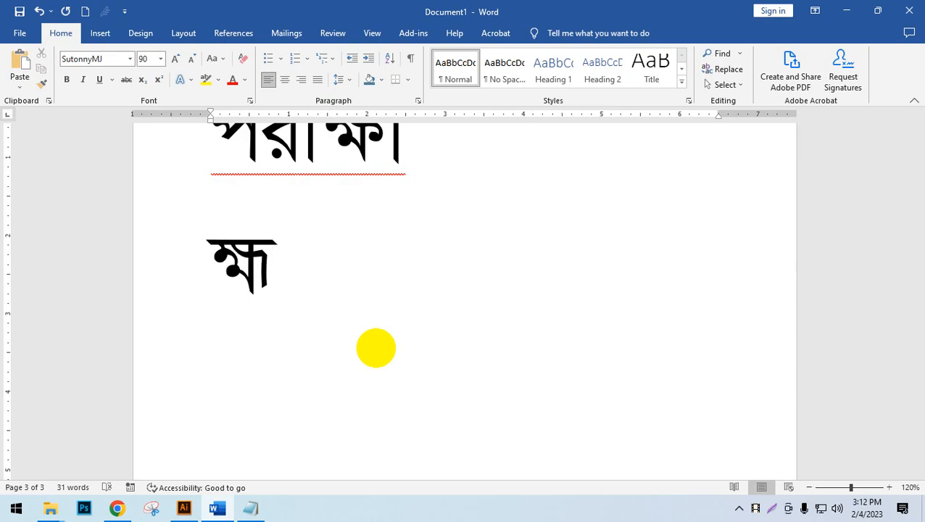
# Add new lines below হ্ম and write আগামীকাল followed by a space and the letter আ
pyautogui.press('Return')
pyautogui.press('Return')
pyautogui.press('Return')
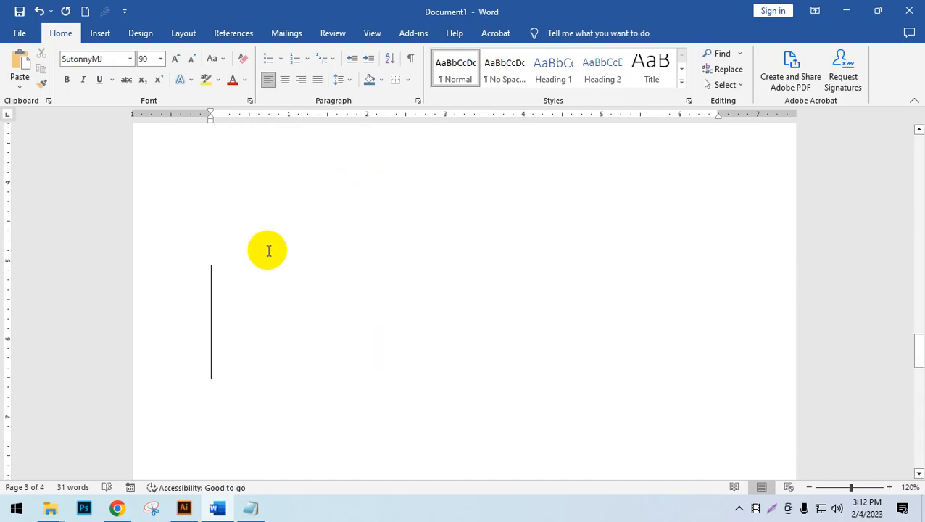
pyautogui.press('Up')
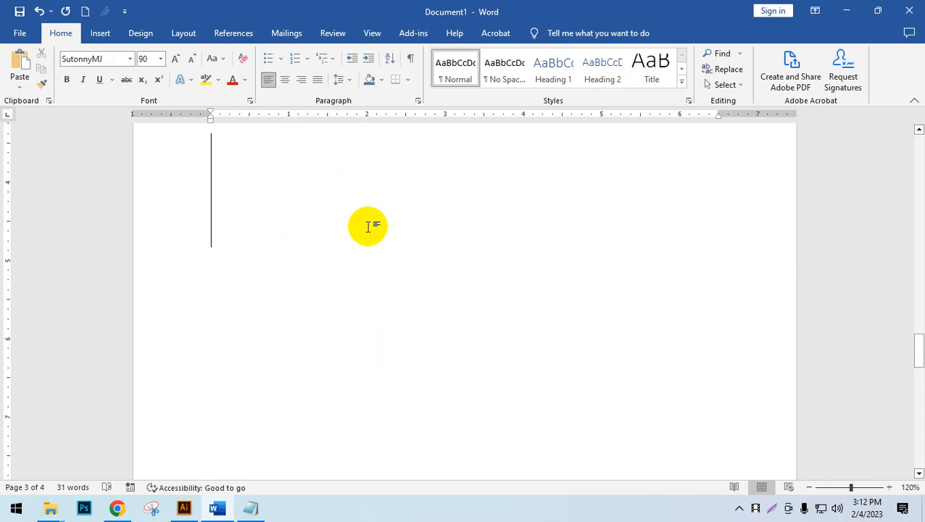
pyautogui.write('আ')
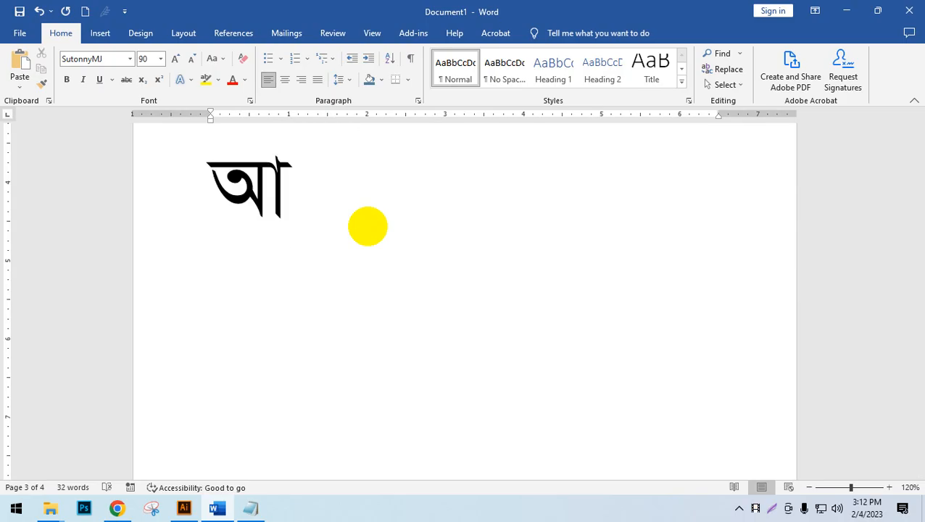
pyautogui.write('গামী')
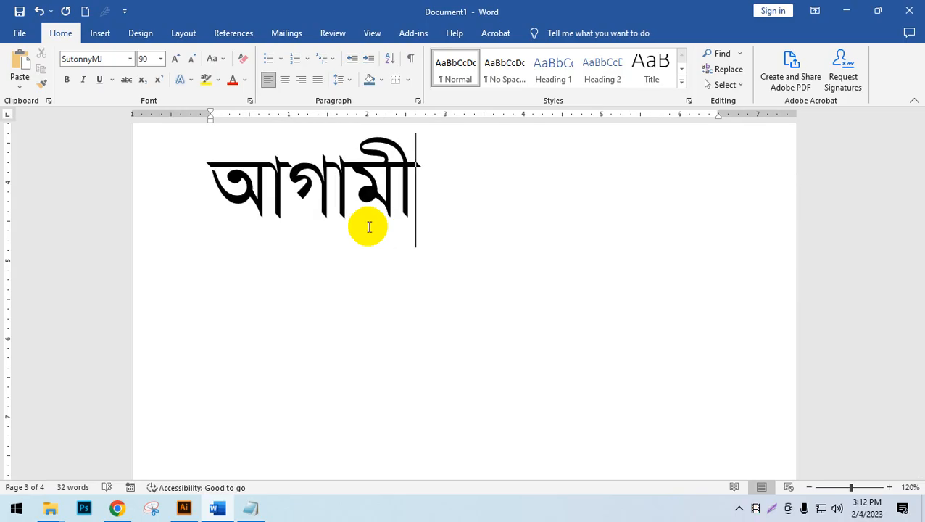
pyautogui.write('কাল আ')
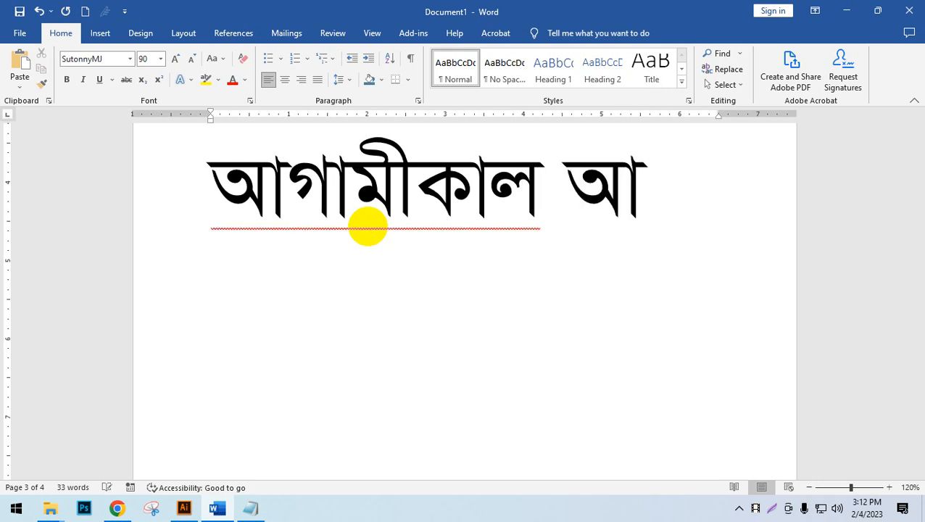
# Complete the word আমাদের after আগামীকাল, replacing the mistyped ও with র
pyautogui.write('মােদও')
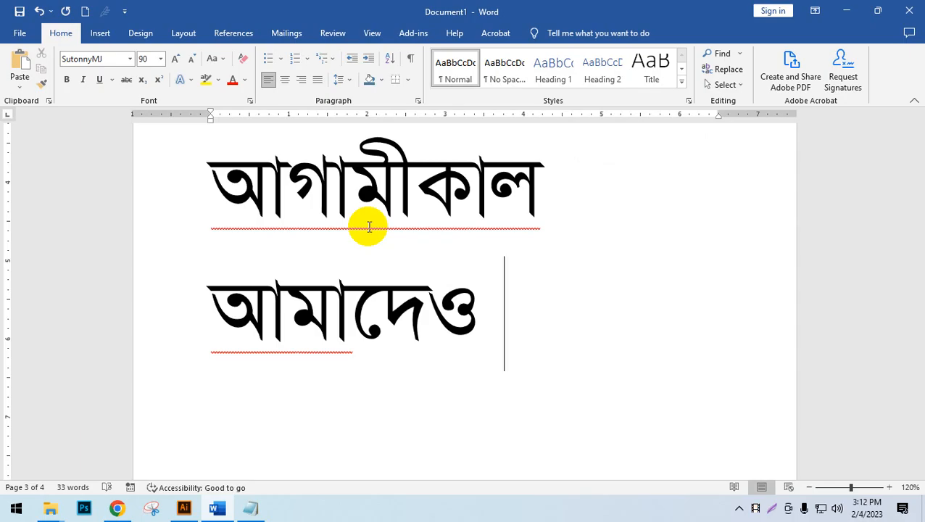
pyautogui.press('BackSpace')
pyautogui.press('BackSpace')
pyautogui.write('র ')
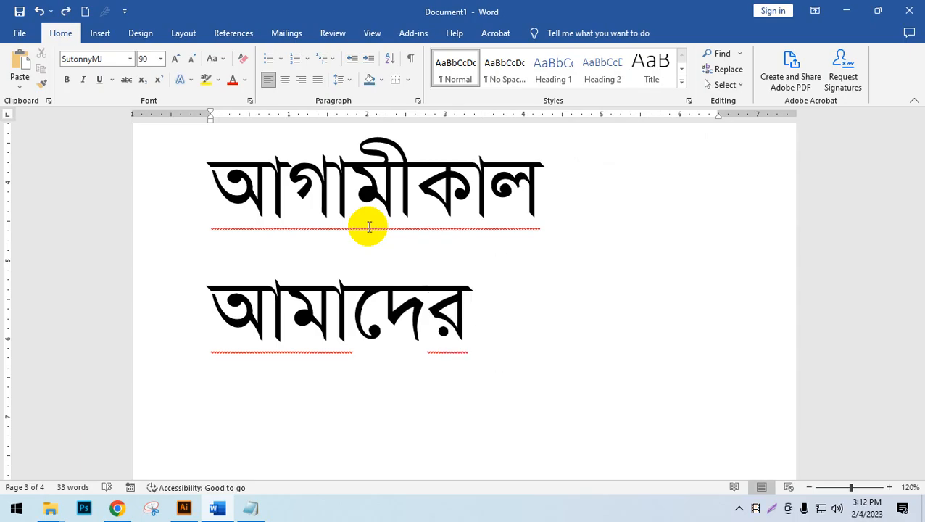
# Write the word পরীক্ষা with a full stop after আমাদের, retyping the conjunct ক্ষ
pyautogui.write('প')
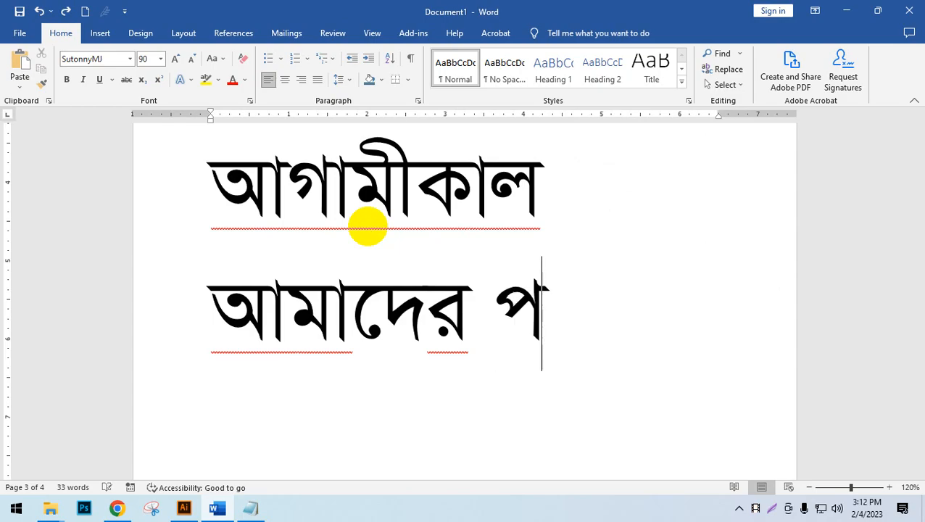
pyautogui.write('রী')
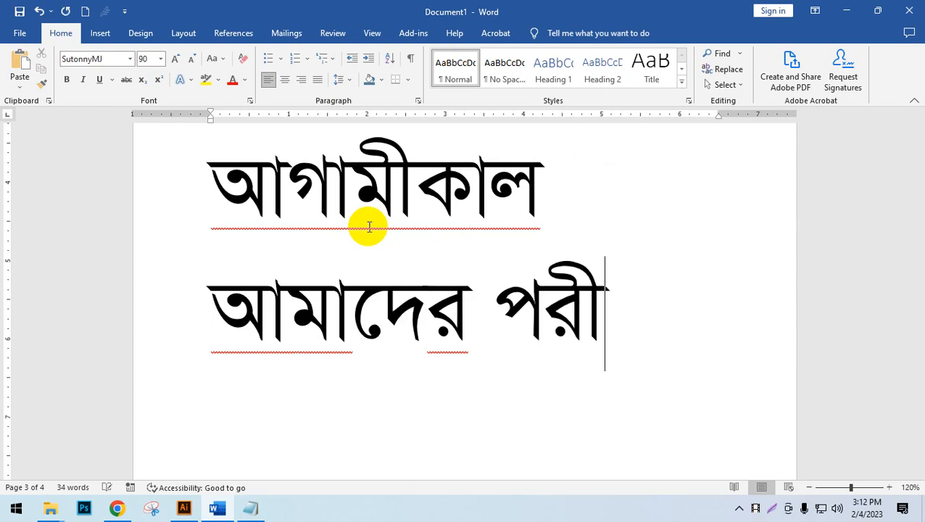
pyautogui.write('ক')
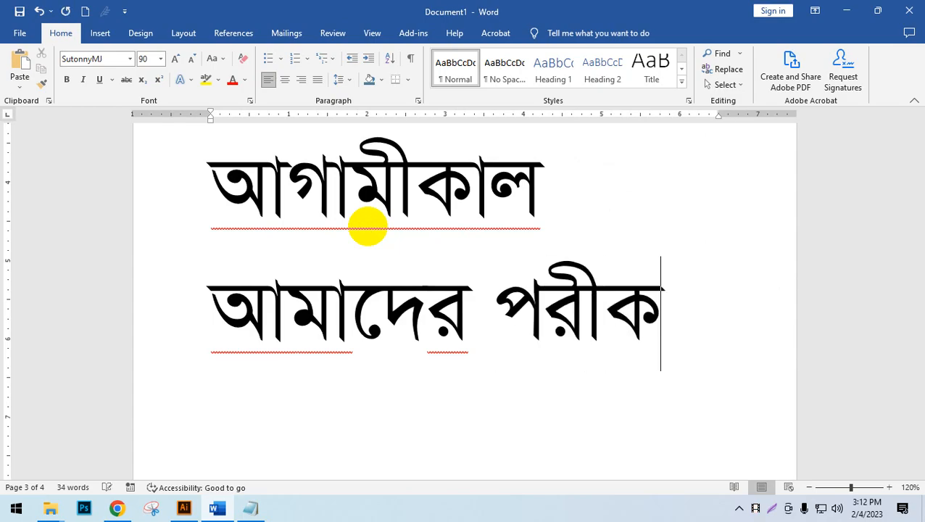
pyautogui.write('্')
pyautogui.press('BackSpace')
pyautogui.press('BackSpace')
pyautogui.write('ক্ষ')
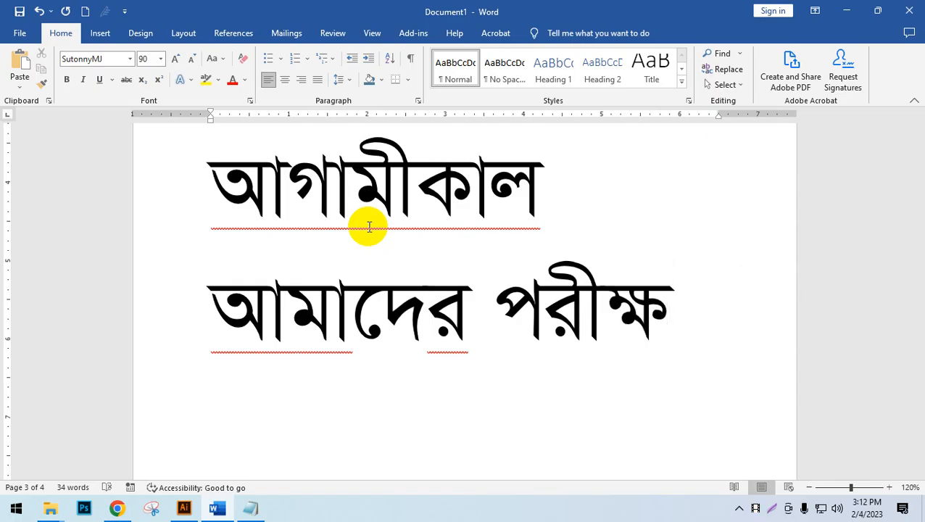
pyautogui.write('া.')
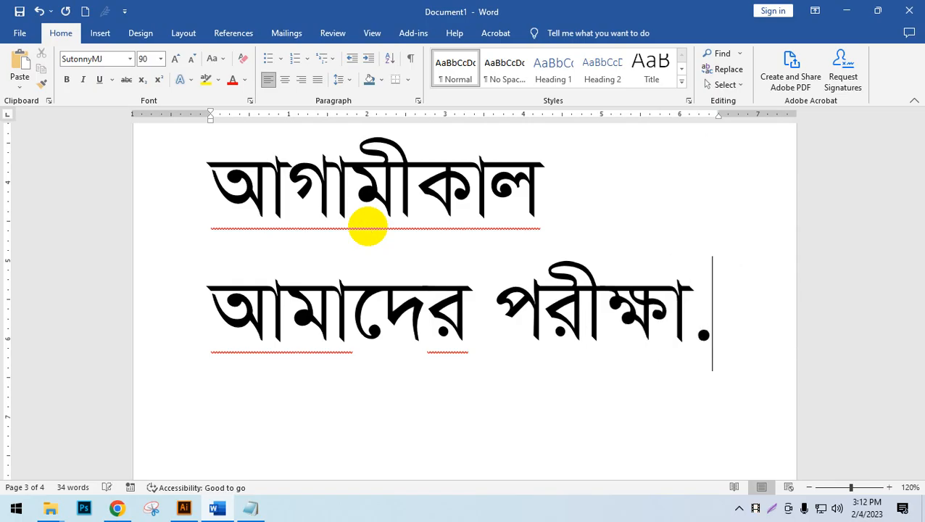
# Replace the full stop after পরীক্ষা with the Bangla sentence mark । and start a new line
pyautogui.press('BackSpace')
pyautogui.press('BackSpace')
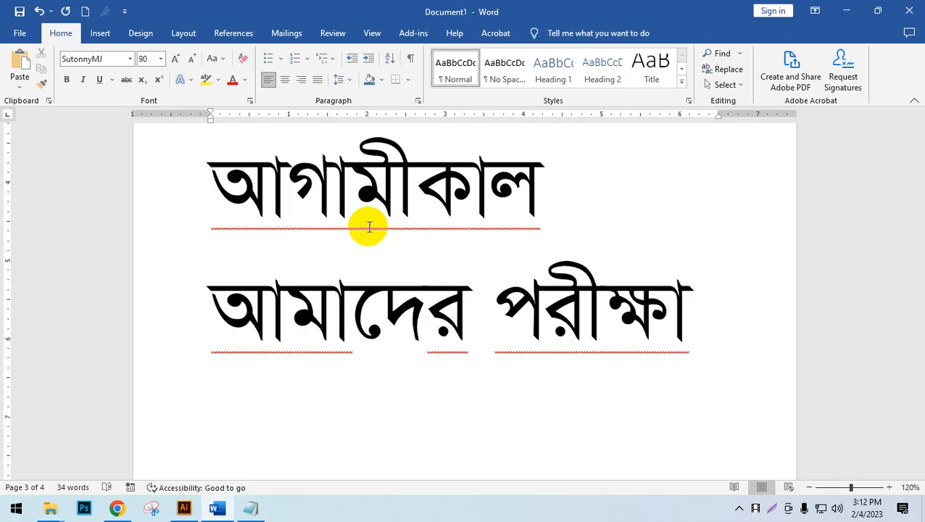
pyautogui.write('।')
pyautogui.press('Return')
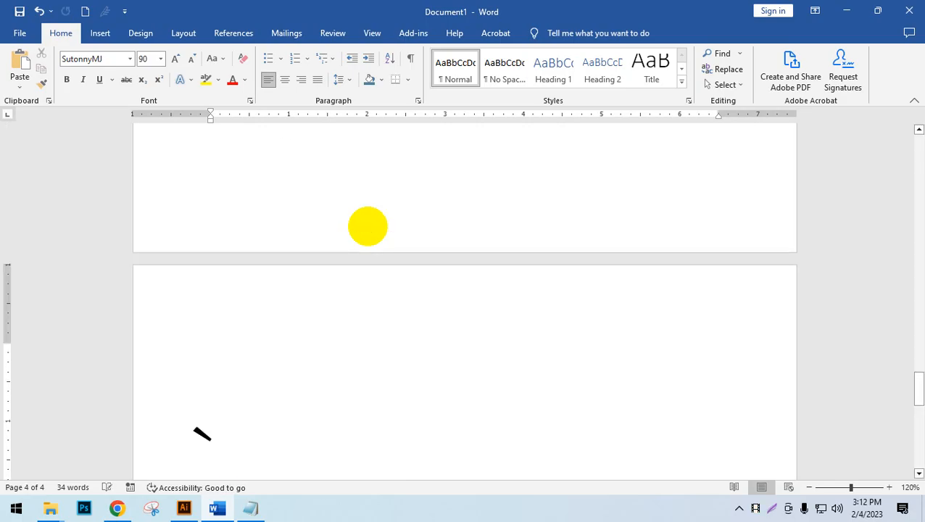
# Write the phrase আহা কি আনন্দ on the new line, removing the mistyped ত after আহা
pyautogui.write('আ')
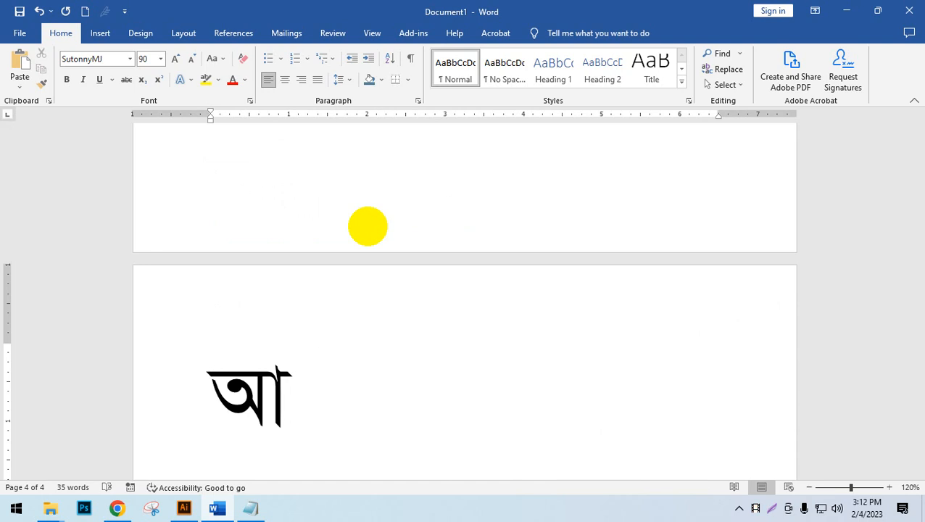
pyautogui.write('হাত')
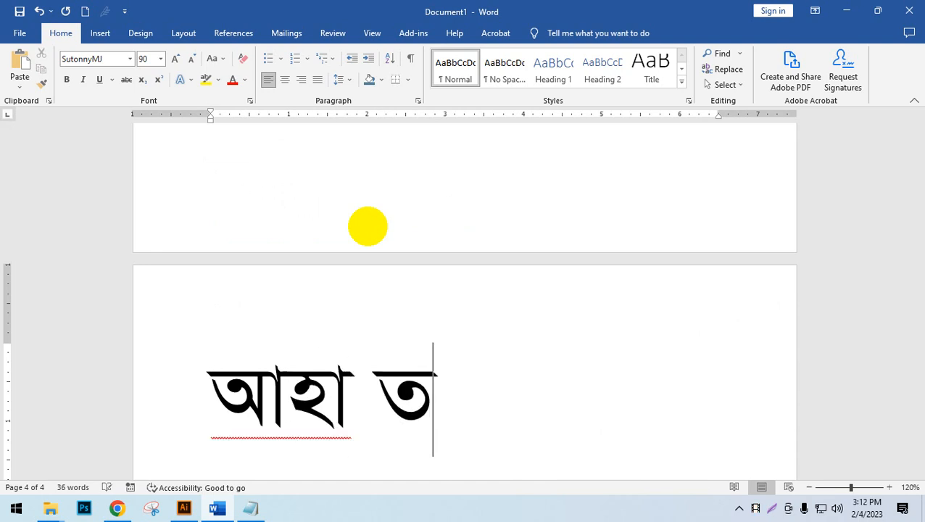
pyautogui.press('BackSpace')
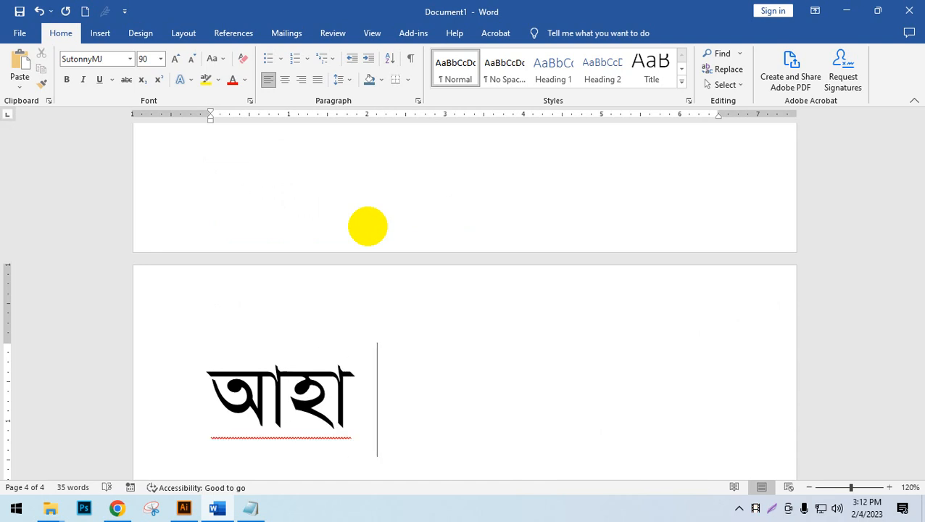
pyautogui.write('কি ')
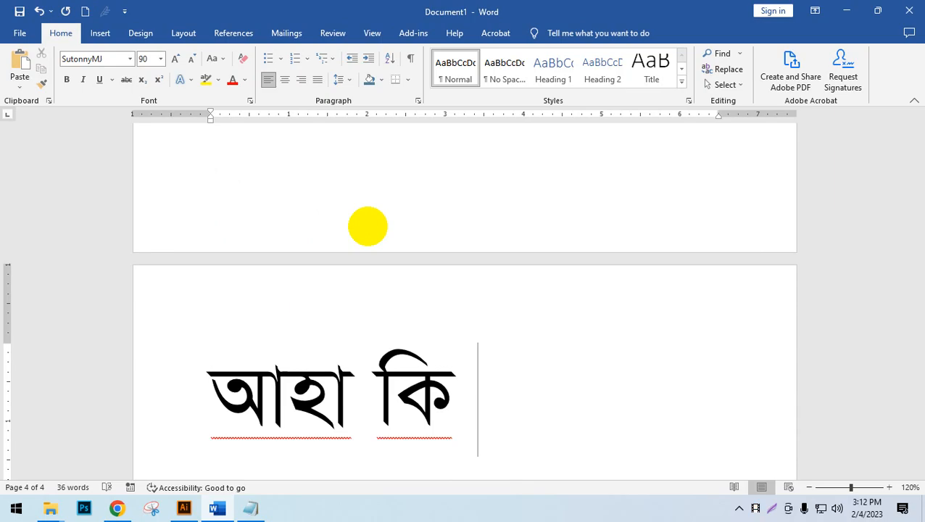
pyautogui.write('আ')
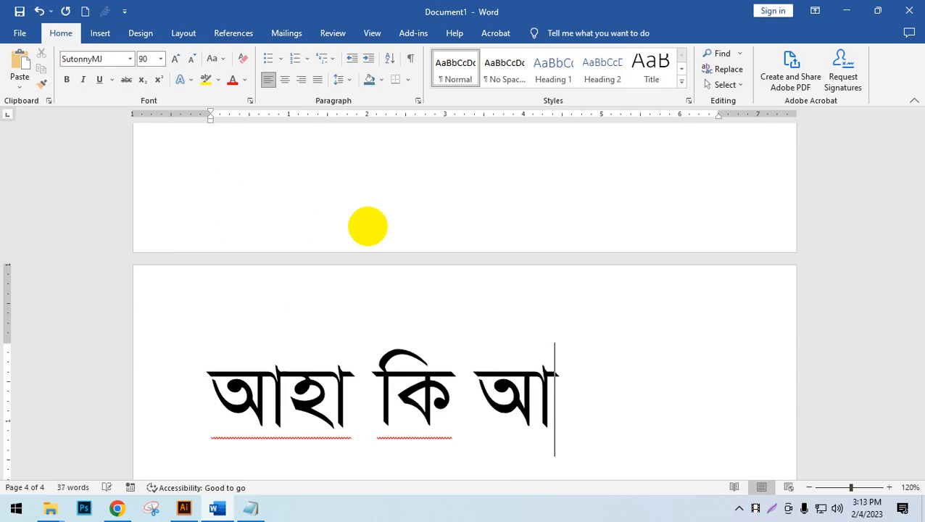
pyautogui.write('ন')
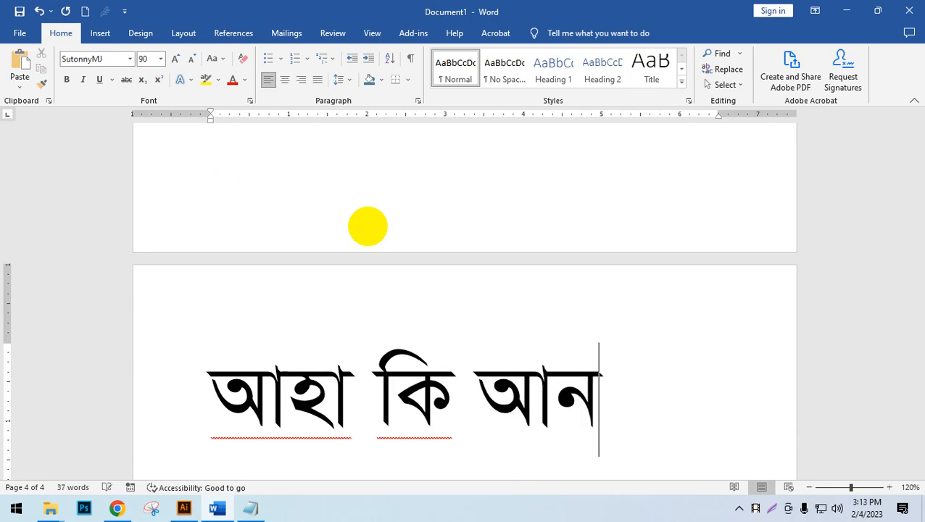
pyautogui.write('ন্দ')
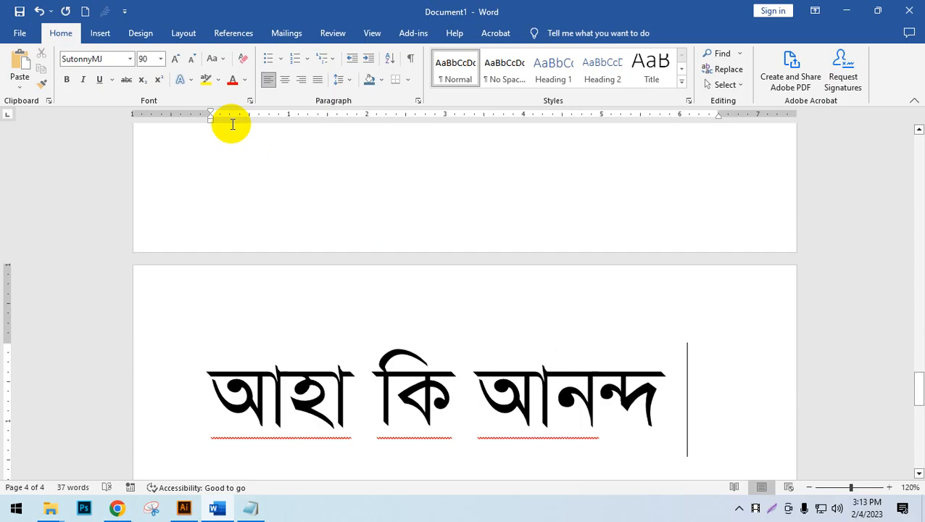
# Add five exclamation marks after আনন্দ and move the word with its marks to a new line below আহা কি
pyautogui.press('Return')
pyautogui.write('!!!!!')
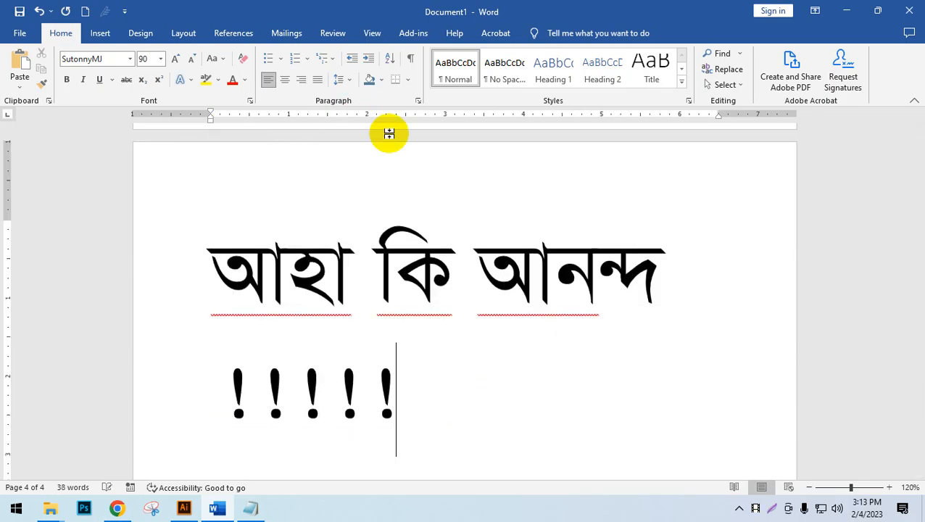
pyautogui.click(477, 250)
pyautogui.press('Return')
pyautogui.scroll(1, 683, 333)
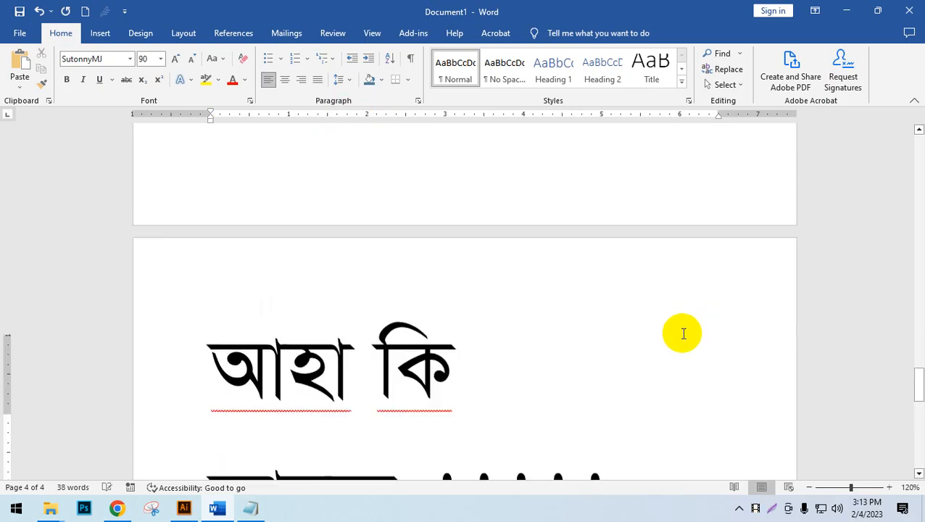
# Change আনন্দ below আহা কি to আতঙ্ক, replacing its last letters with ত and the conjunct ঙ্ক before the exclamation marks
pyautogui.scroll(5, 613, 335)
pyautogui.scroll(-2, 613, 335)
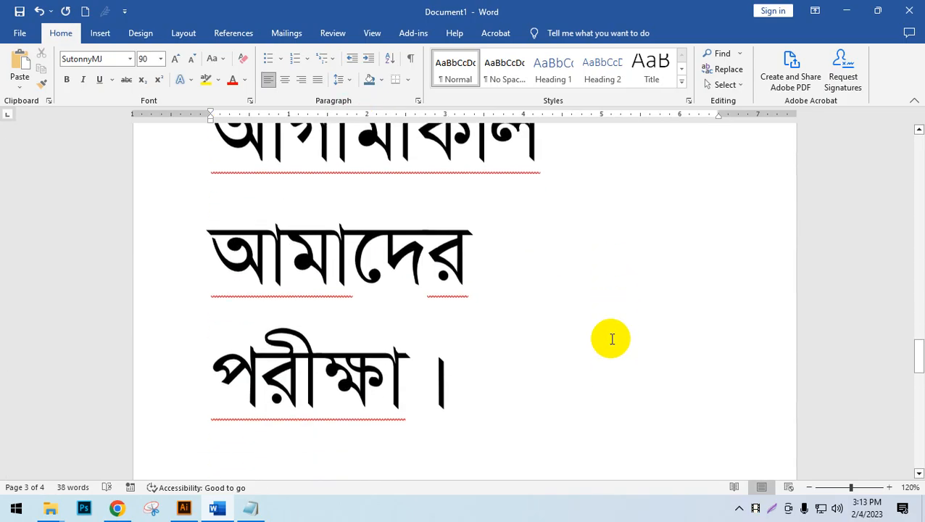
pyautogui.scroll(-5, 612, 338)
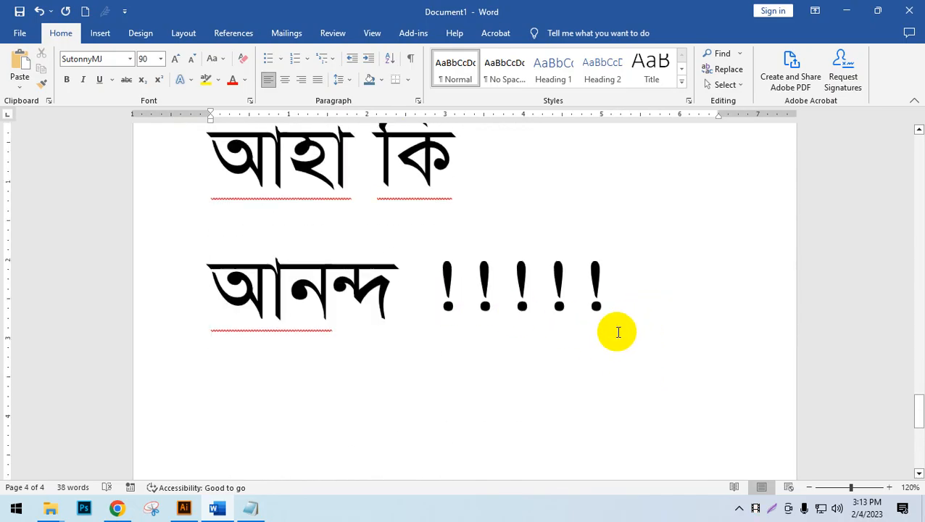
pyautogui.moveTo(399, 290); pyautogui.dragTo(291, 319)
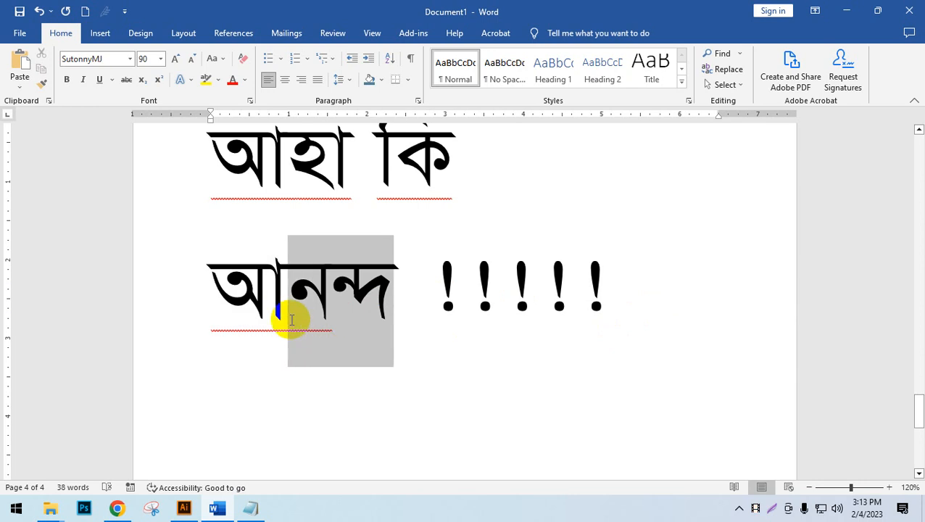
pyautogui.press('Delete')
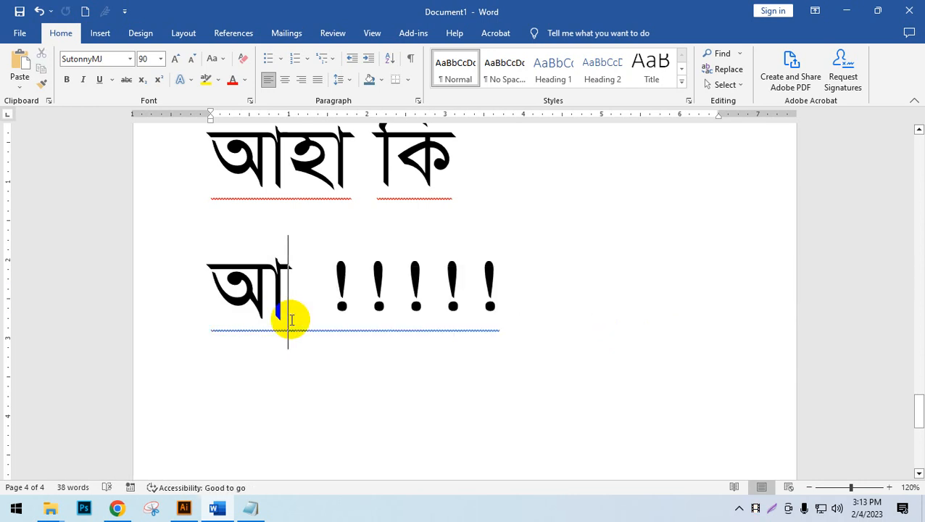
pyautogui.write('ত')
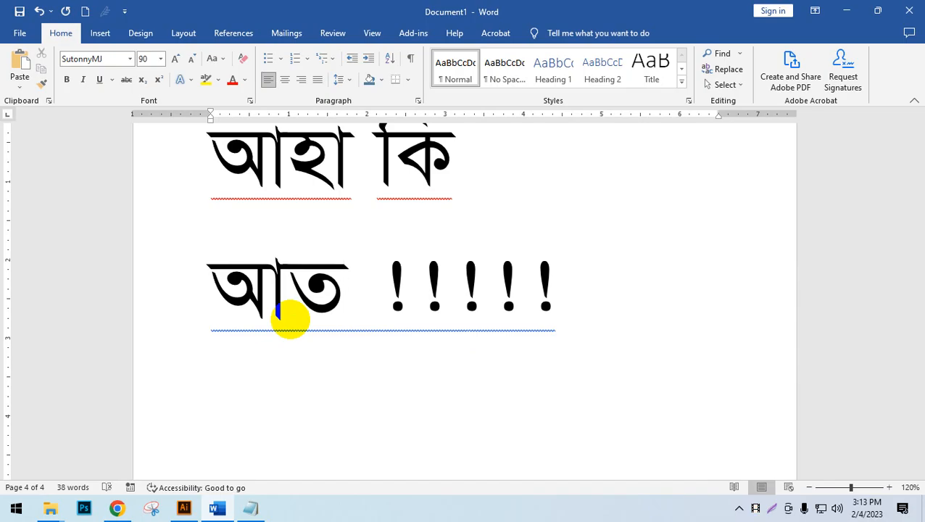
pyautogui.write('ঙ্')
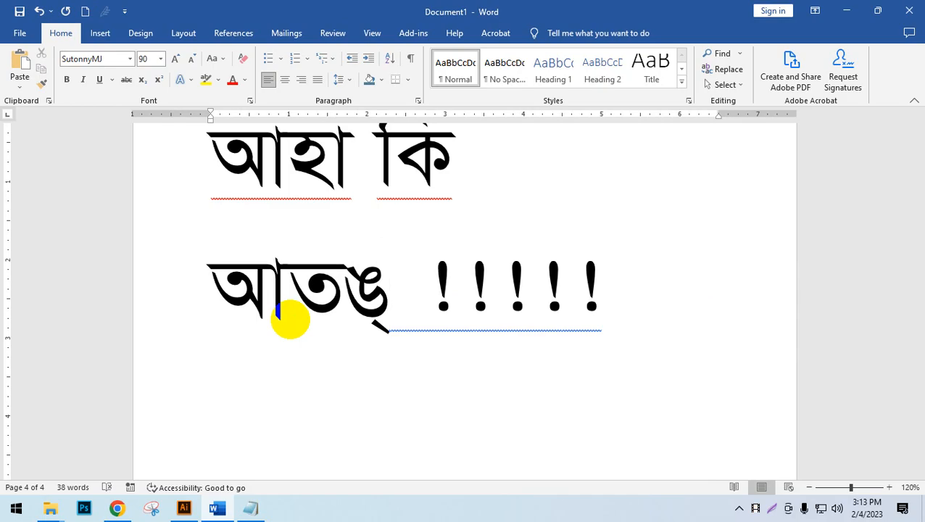
pyautogui.write('ক')
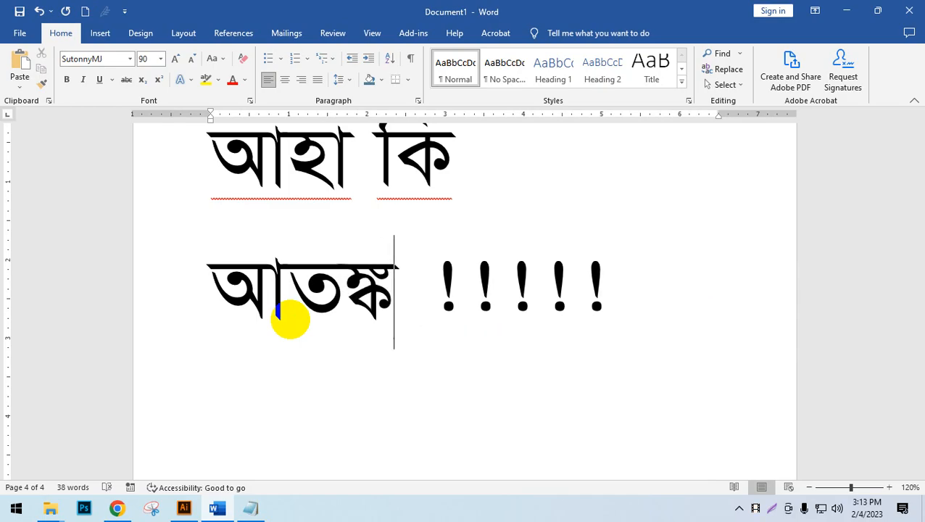
# Delete all the Bangla practice text and close the document without saving it
pyautogui.scroll(2, 390, 266)
pyautogui.press('Up')
pyautogui.press('Up')
pyautogui.press('Up')
pyautogui.press('Up')
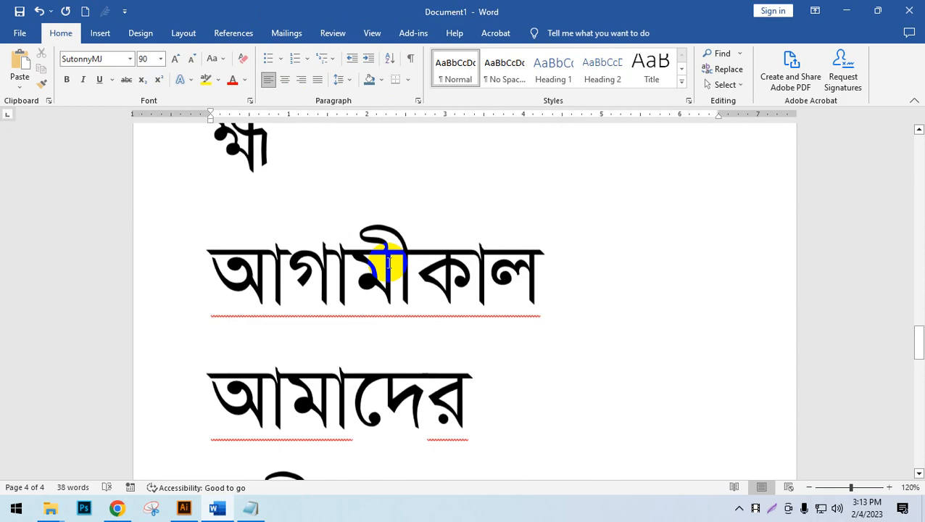
pyautogui.hotkey('ctrl', 'a')
pyautogui.press('Delete')
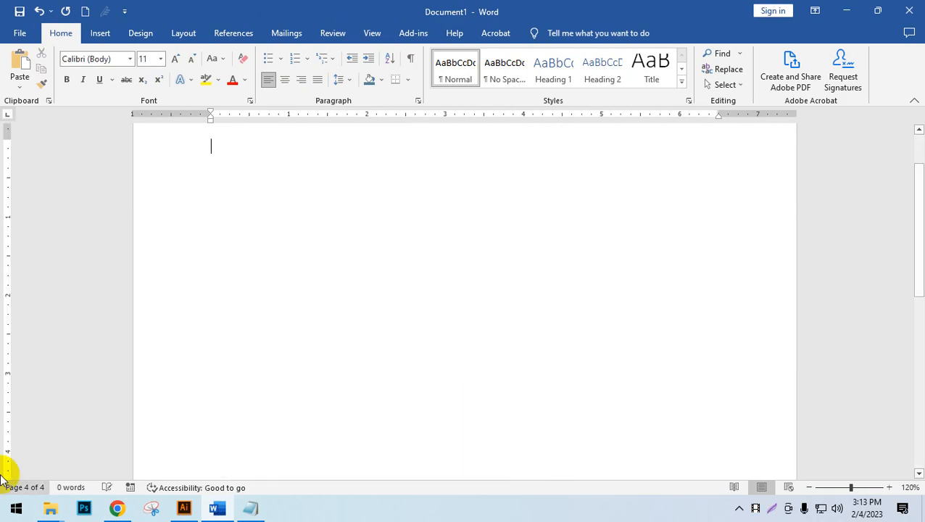
pyautogui.click(909, 10)
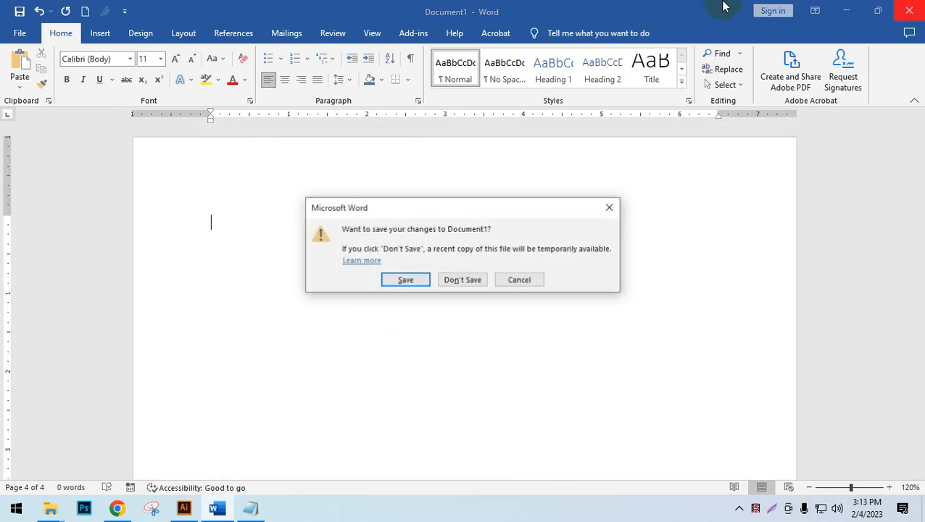
pyautogui.click(458, 278)
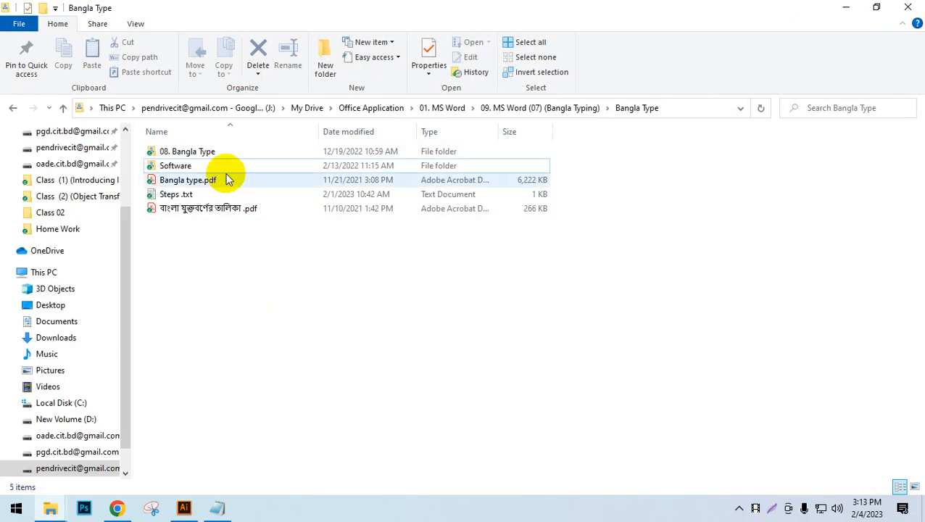
# Open Bangla type.pdf from the Bangla Type folder in Acrobat and show its pages at window width with continuous scrolling
pyautogui.doubleClick(227, 179)
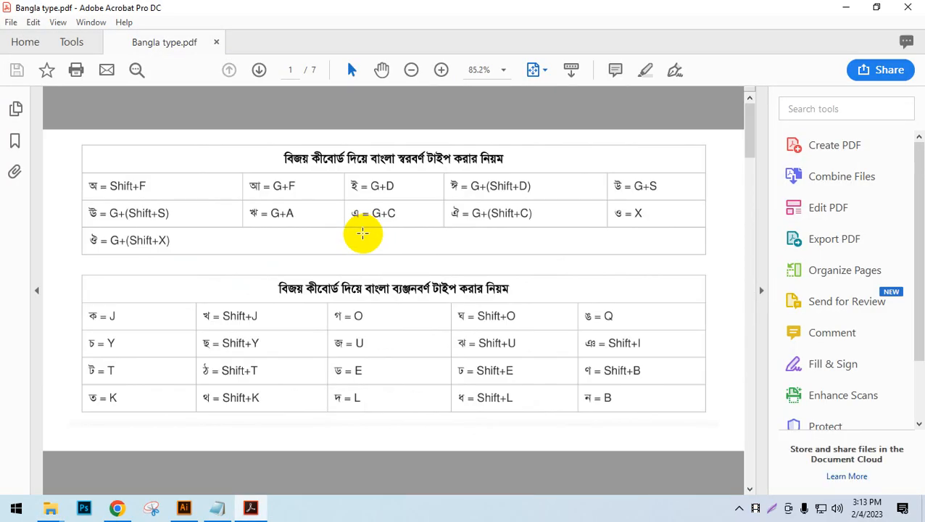
pyautogui.hotkey('ctrl', '0')
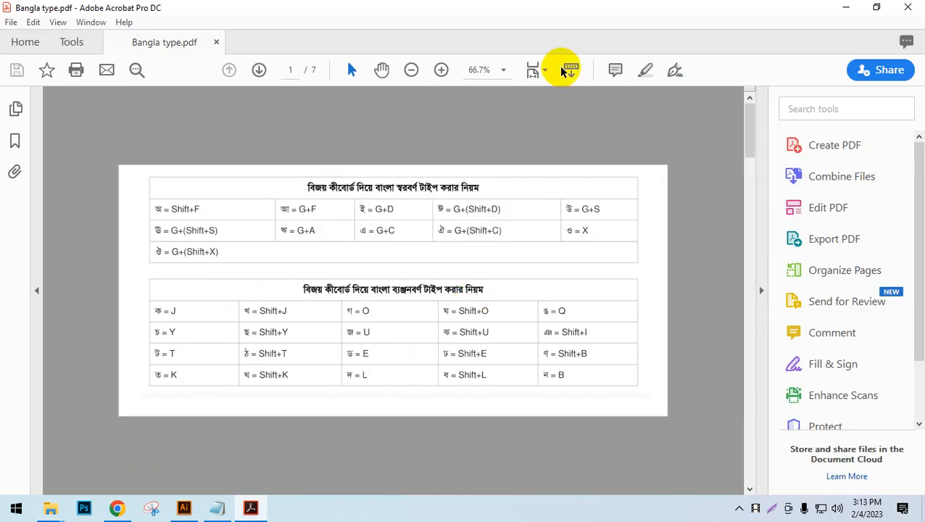
pyautogui.click(534, 70)
pyautogui.click(553, 94)
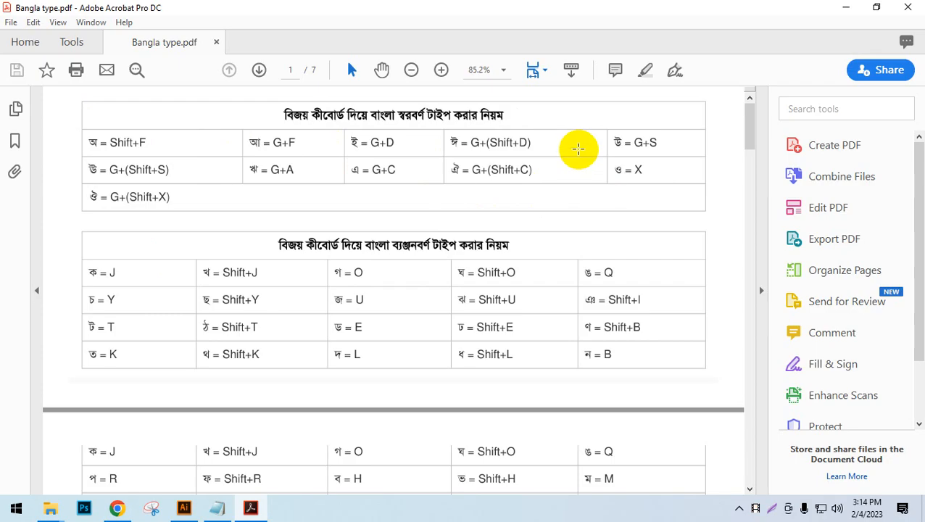
# Examine the Bijoy key tables for Bangla consonants and vowel signs on the first two pages of the PDF
pyautogui.scroll(-3, 566, 153)
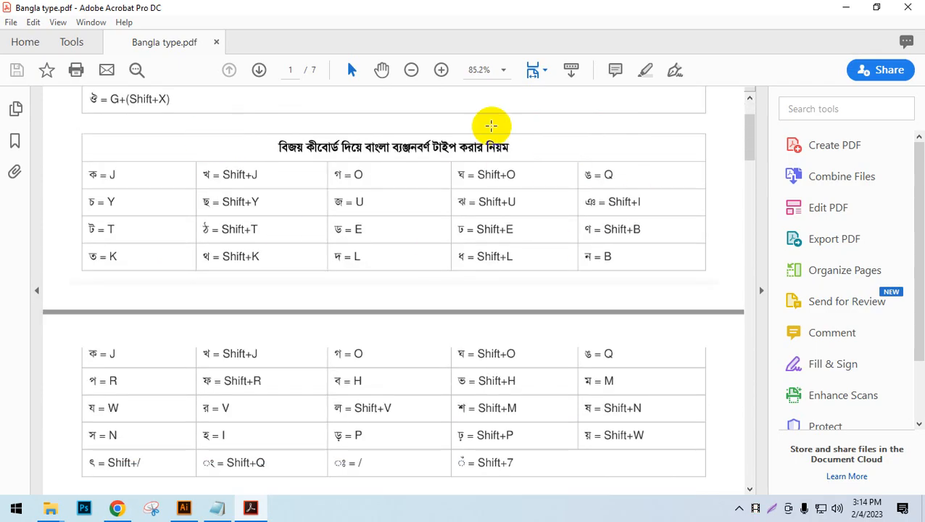
pyautogui.scroll(-4, 648, 226)
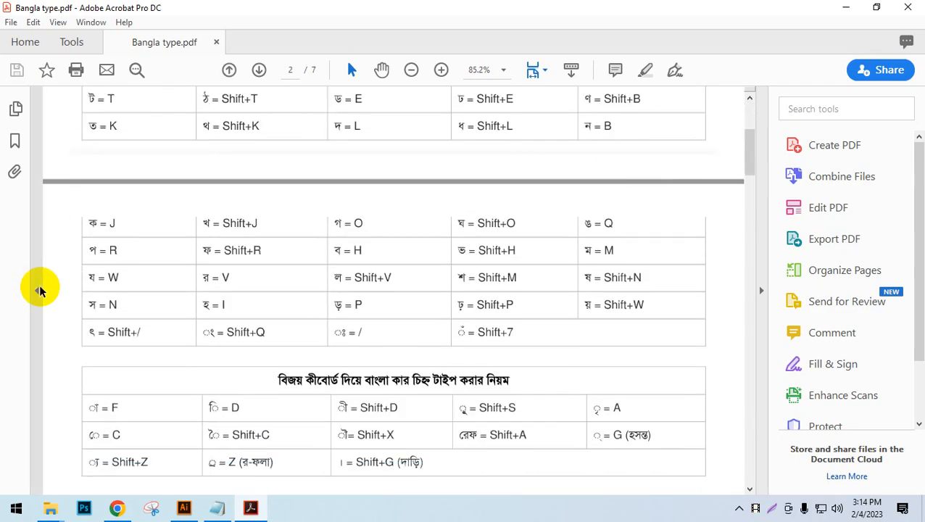
pyautogui.scroll(2, 306, 252)
pyautogui.scroll(-1, 188, 230)
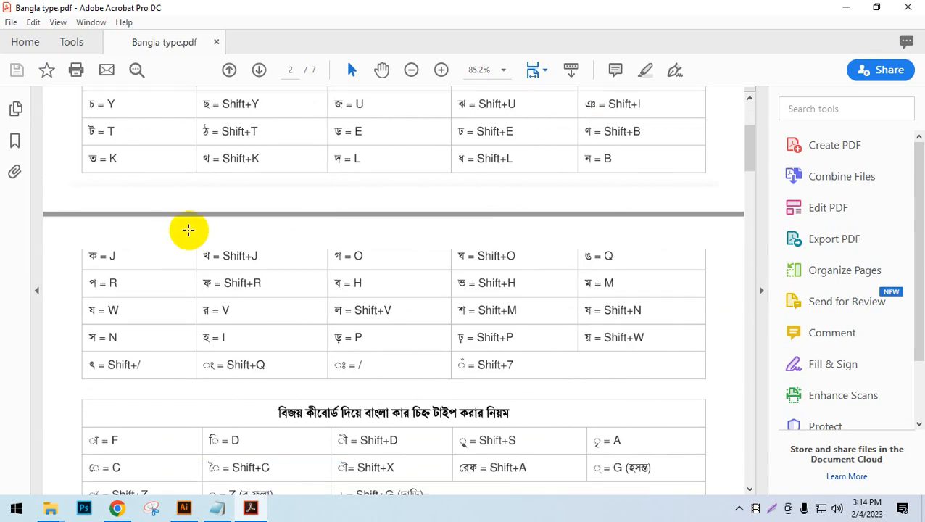
pyautogui.scroll(-7, 645, 248)
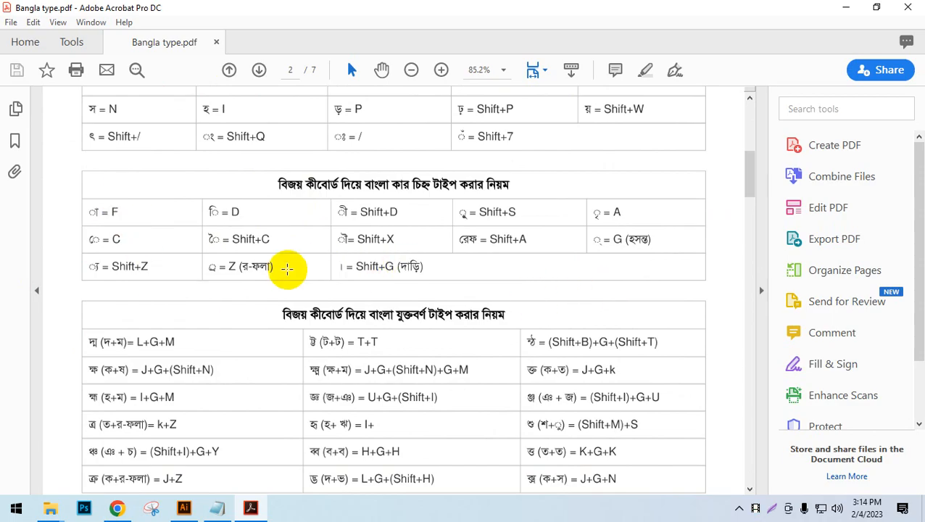
pyautogui.scroll(-3, 382, 290)
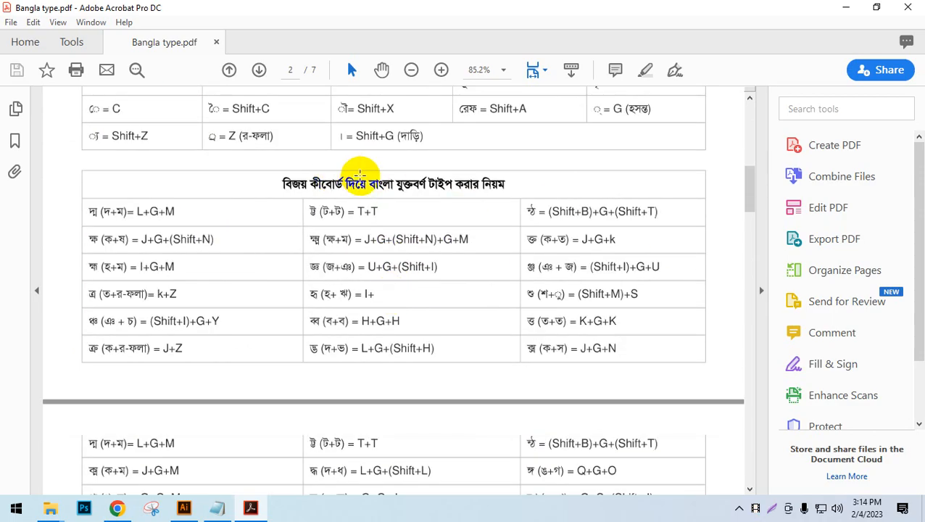
# Review the Bijoy key combinations for conjunct letters through the following pages, and close Bangla type.pdf
pyautogui.moveTo(79, 193); pyautogui.dragTo(708, 388)
pyautogui.click(361, 257)
pyautogui.scroll(-15, 361, 260)
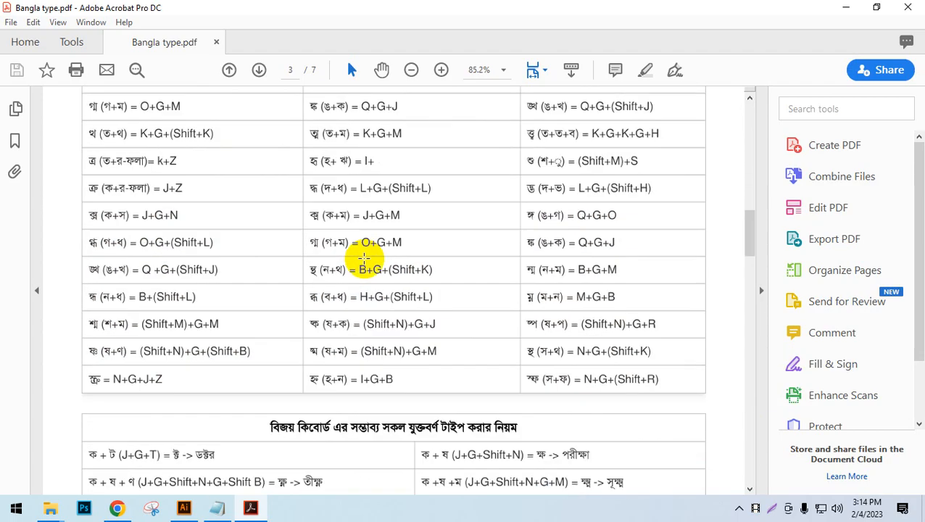
pyautogui.scroll(-15, 394, 206)
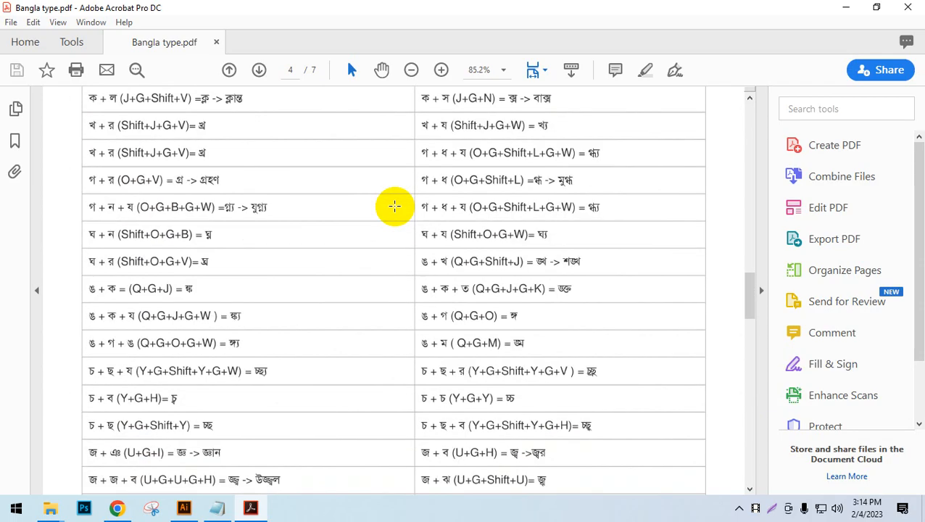
pyautogui.scroll(-10, 472, 319)
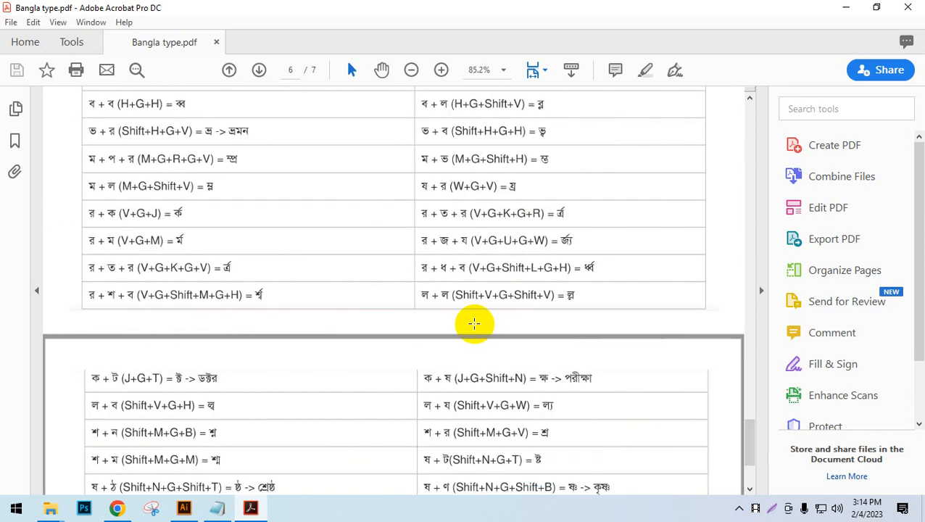
pyautogui.scroll(6, 468, 366)
pyautogui.scroll(-5, 467, 366)
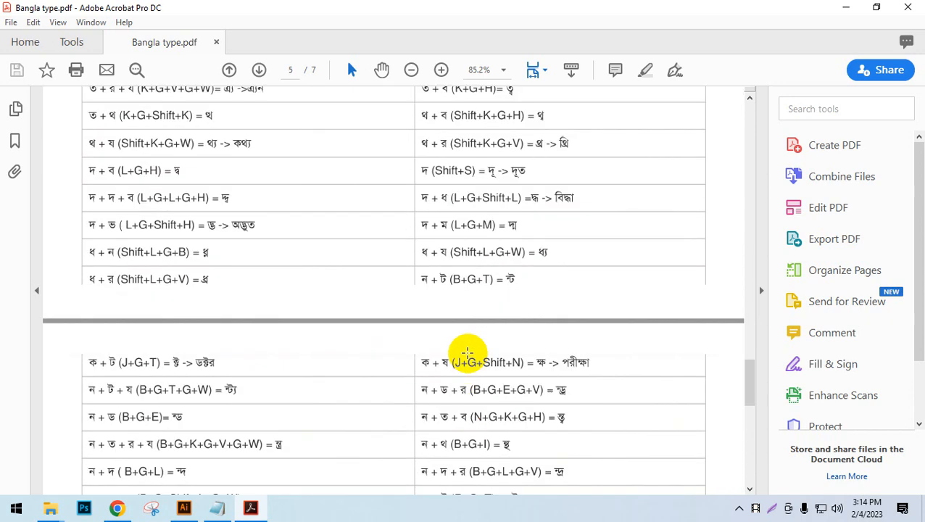
pyautogui.click(907, 8)
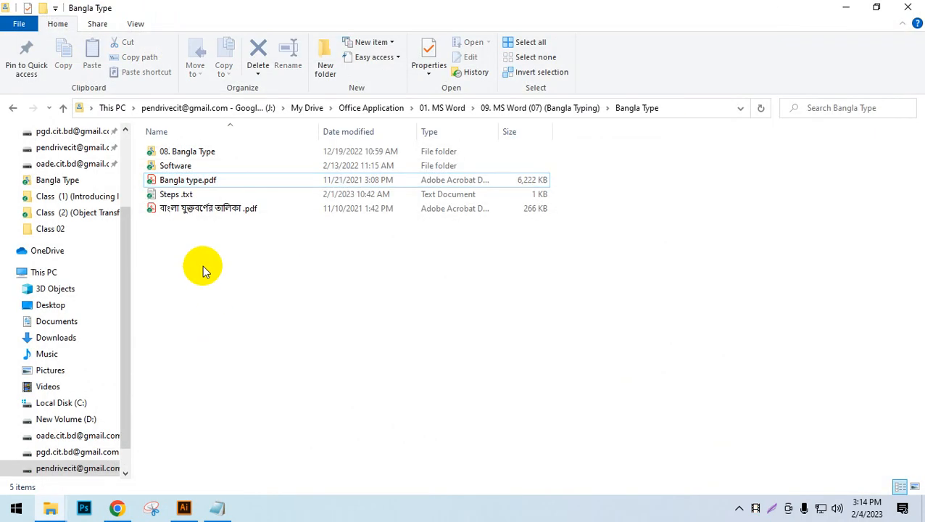
# Open বাংলা যুক্তবর্ণের তালিকা .pdf and read the introduction's closing sentences about the conjuncts used in Bangla
pyautogui.click(237, 210)
pyautogui.doubleClick(237, 210)
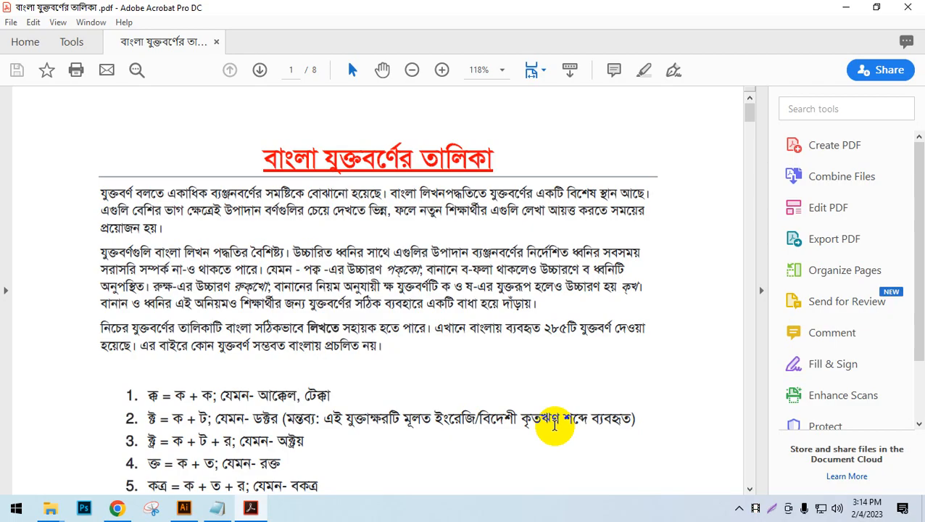
pyautogui.scroll(-2, 631, 461)
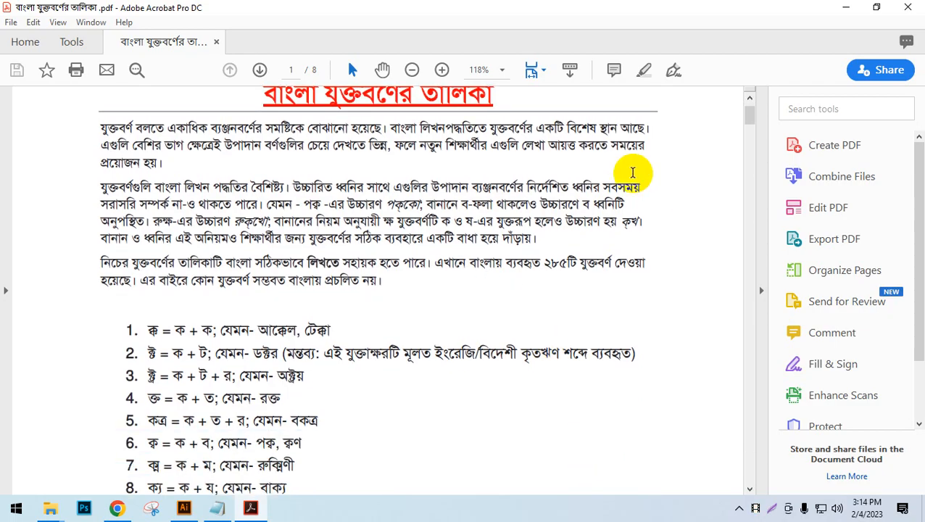
pyautogui.moveTo(544, 265); pyautogui.dragTo(666, 288)
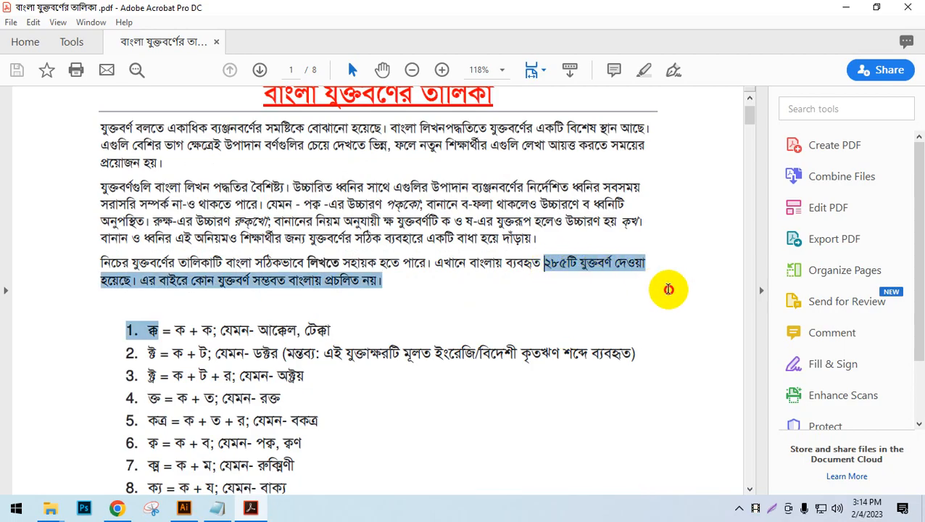
pyautogui.click(230, 284)
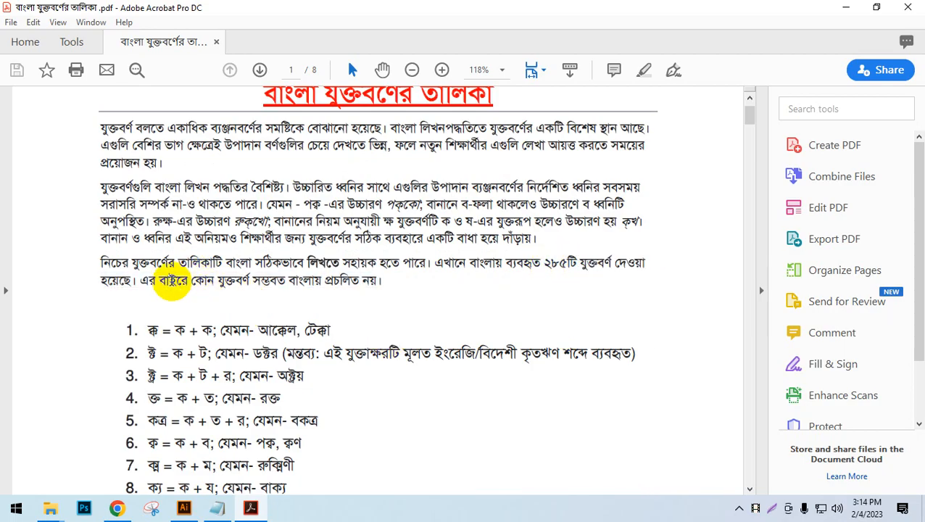
pyautogui.moveTo(167, 281); pyautogui.dragTo(413, 295)
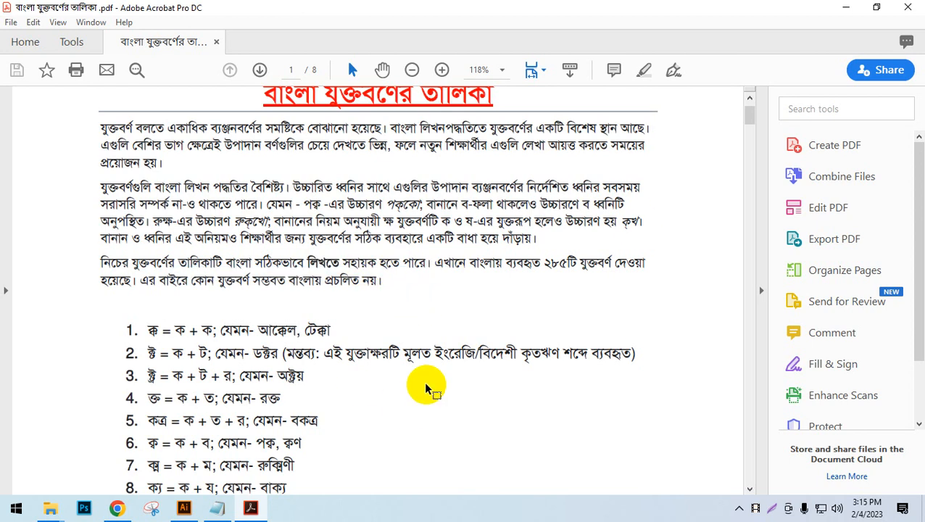
# Examine the numbered conjuncts, their component letters and example words from entry 1 through entry 285 of the PDF list
pyautogui.scroll(-3, 413, 368)
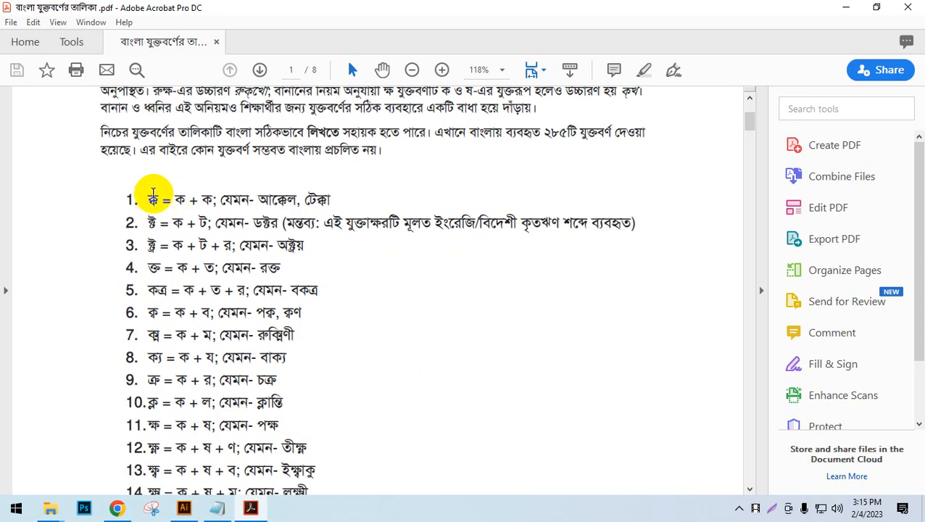
pyautogui.scroll(-12, 161, 304)
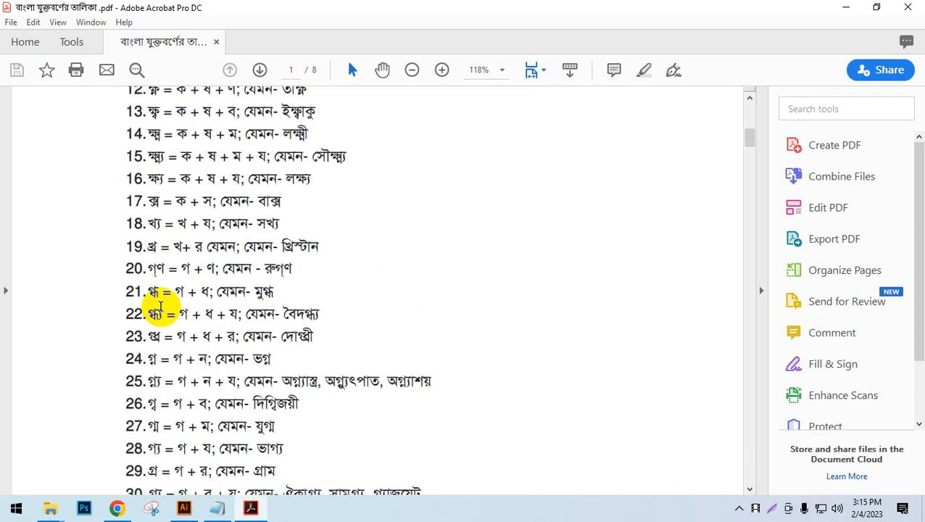
pyautogui.scroll(-10, 160, 309)
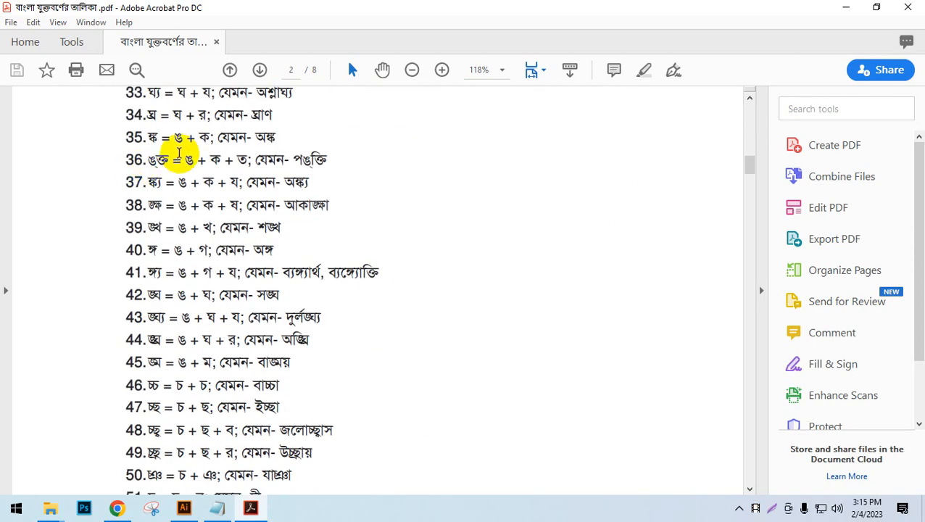
pyautogui.moveTo(155, 164); pyautogui.dragTo(334, 155)
pyautogui.scroll(-10, 324, 207)
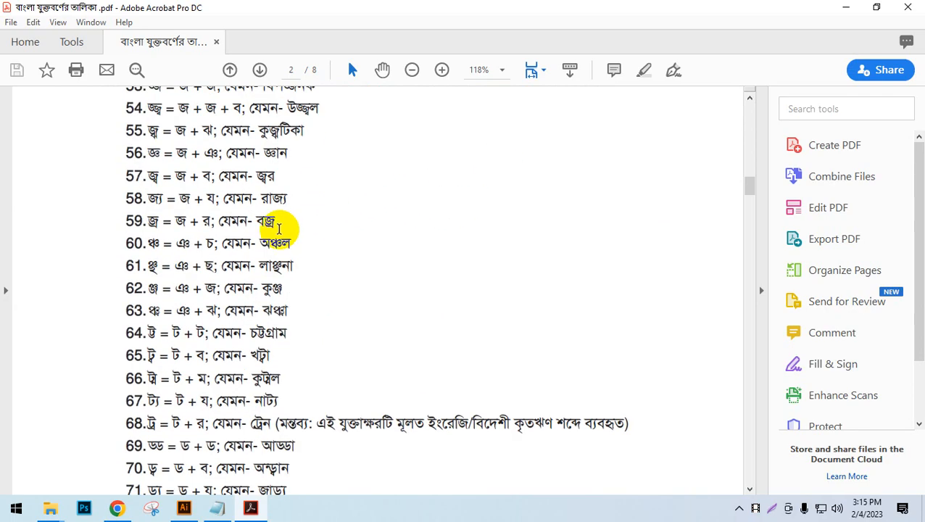
pyautogui.scroll(-20, 233, 300)
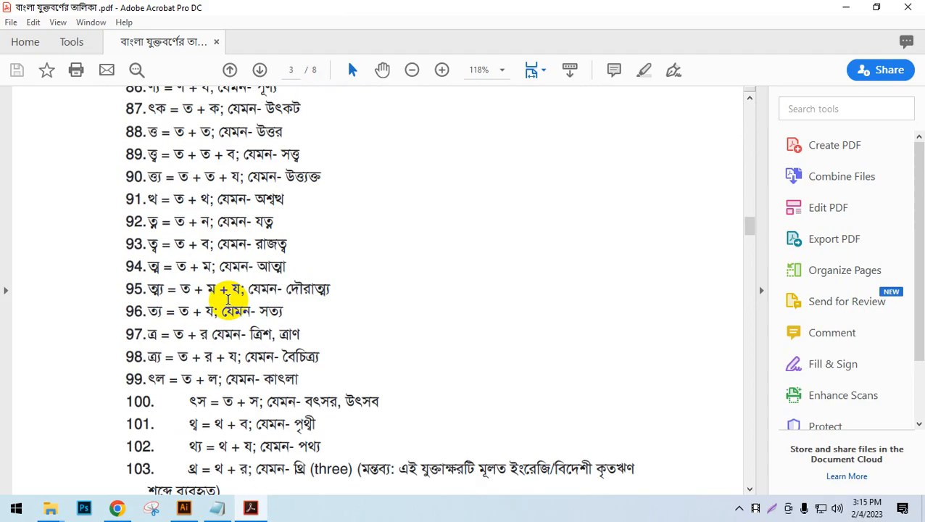
pyautogui.scroll(-20, 228, 304)
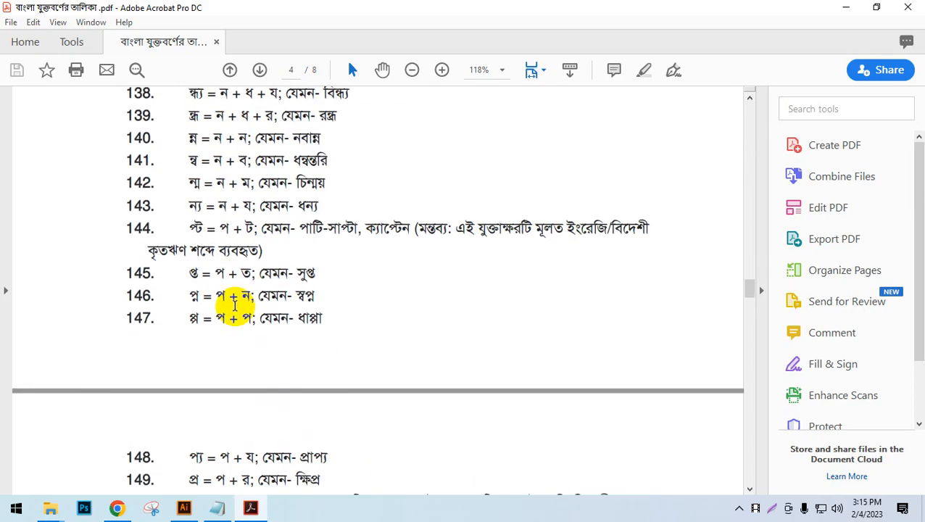
pyautogui.scroll(-20, 240, 319)
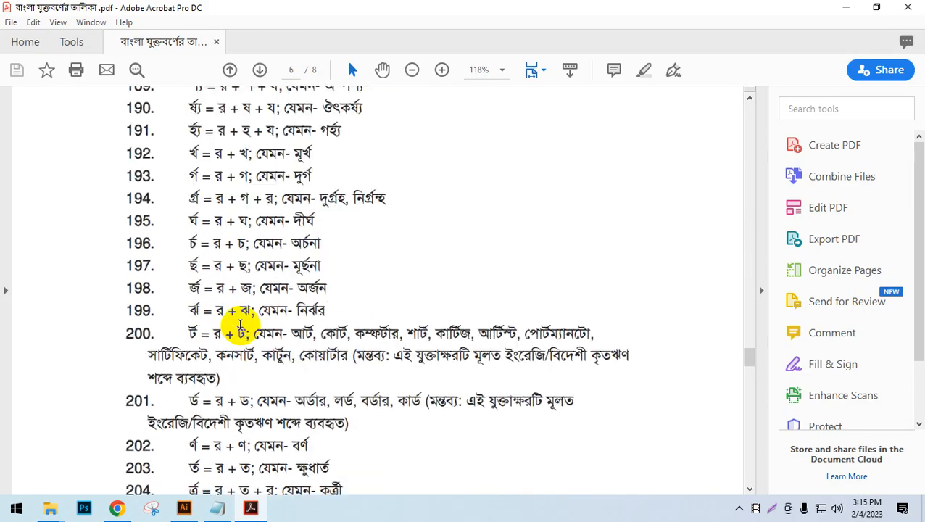
pyautogui.scroll(-20, 239, 322)
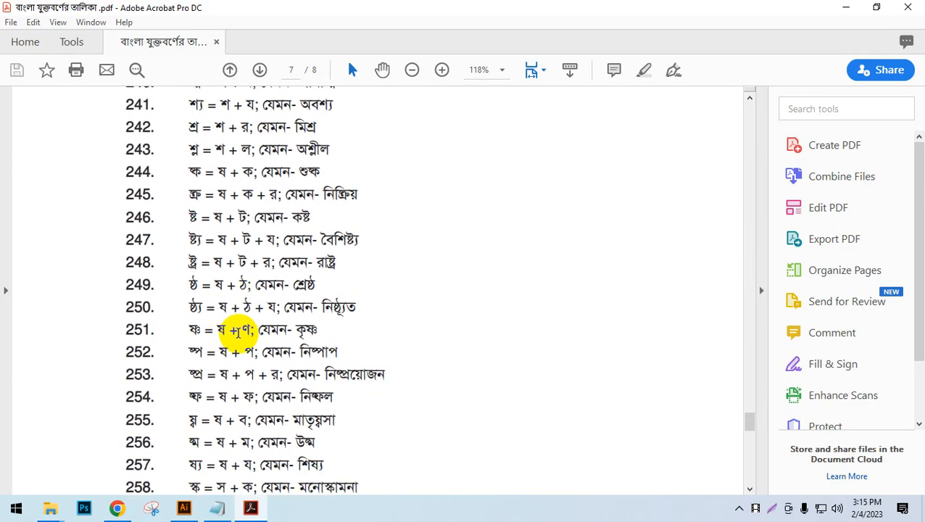
pyautogui.scroll(-10, 240, 380)
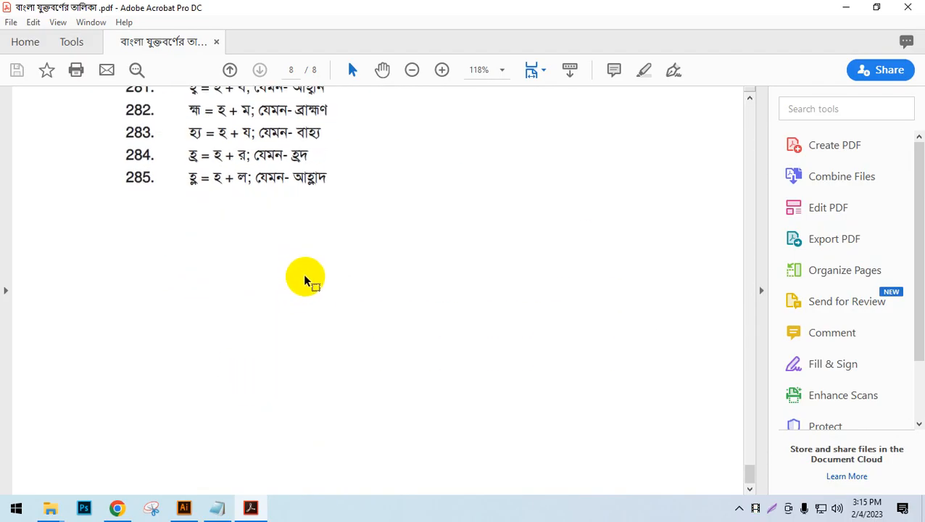
# Review the conjunct entries in reverse from the last page back to the title, and close the PDF
pyautogui.scroll(10, 300, 289)
pyautogui.scroll(3, 276, 261)
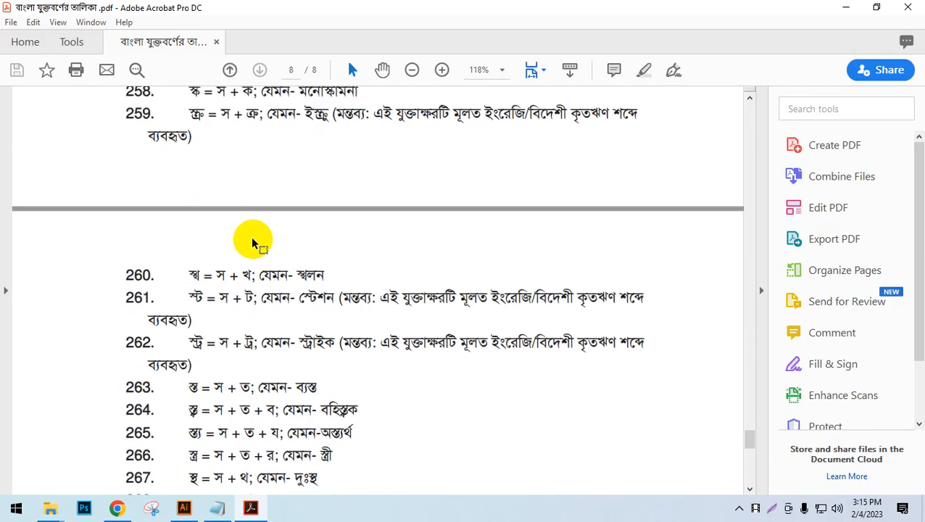
pyautogui.moveTo(229, 298); pyautogui.dragTo(583, 468)
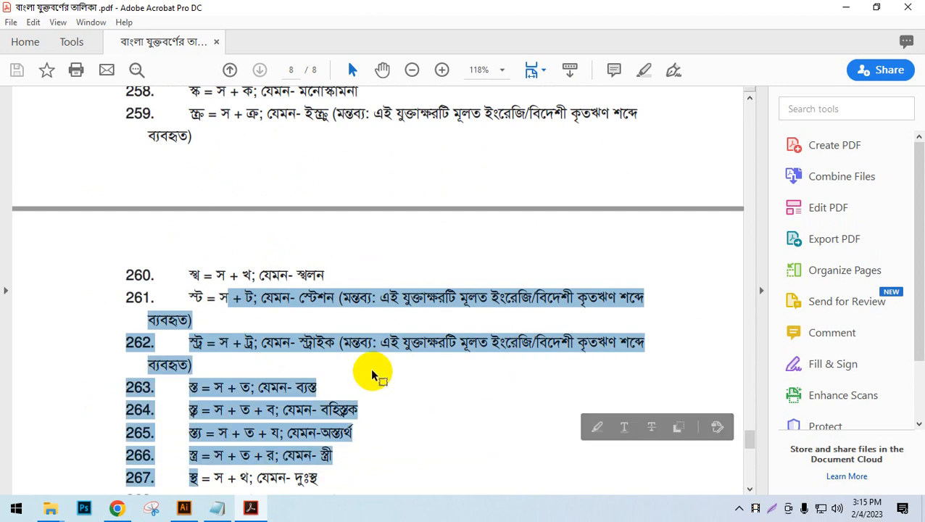
pyautogui.click(370, 374)
pyautogui.scroll(10, 368, 372)
pyautogui.scroll(20, 346, 354)
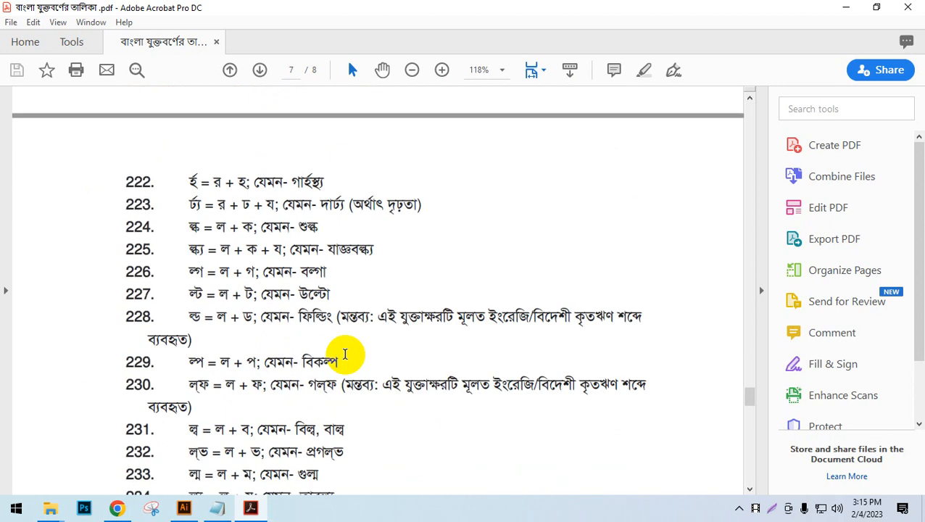
pyautogui.scroll(20, 339, 324)
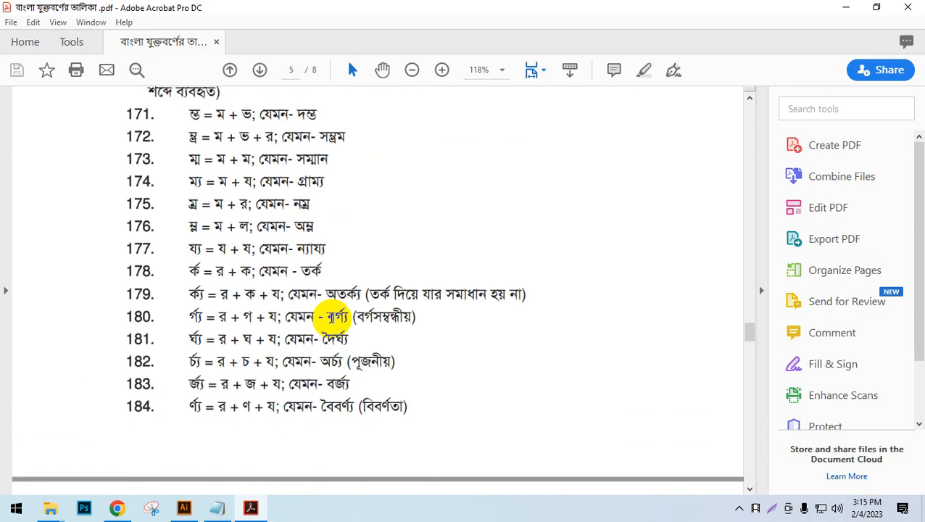
pyautogui.scroll(20, 312, 280)
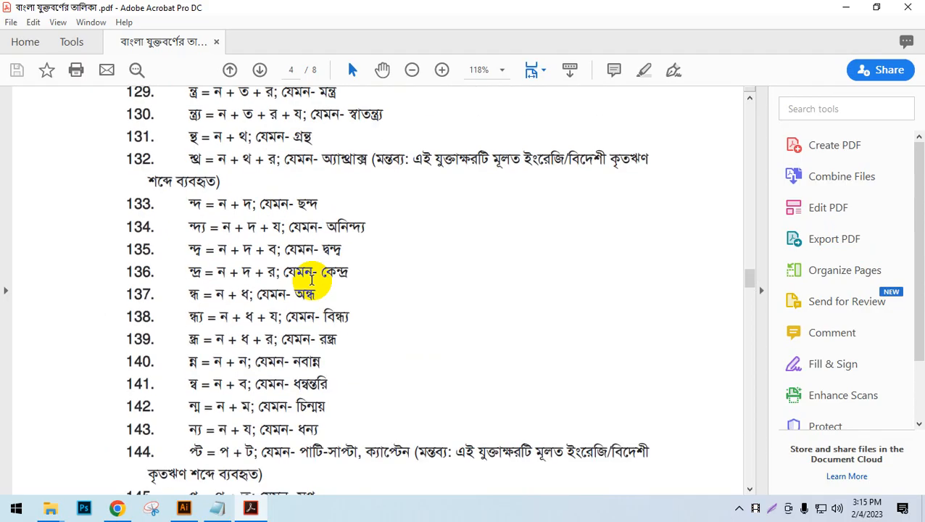
pyautogui.scroll(20, 312, 281)
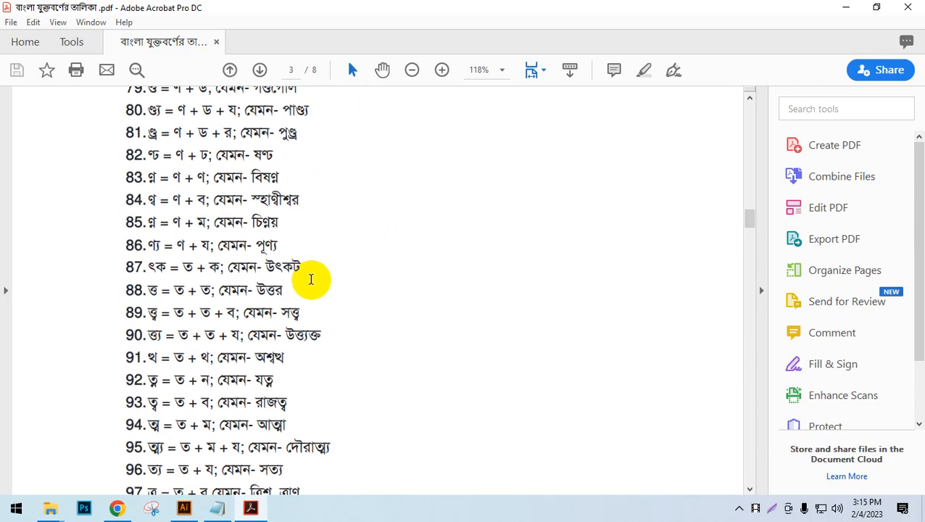
pyautogui.scroll(20, 310, 279)
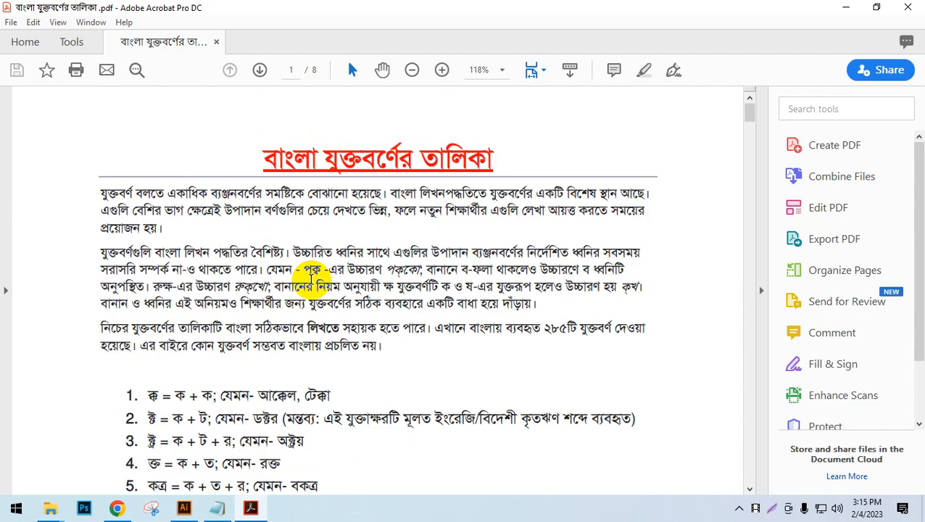
pyautogui.click(908, 7)
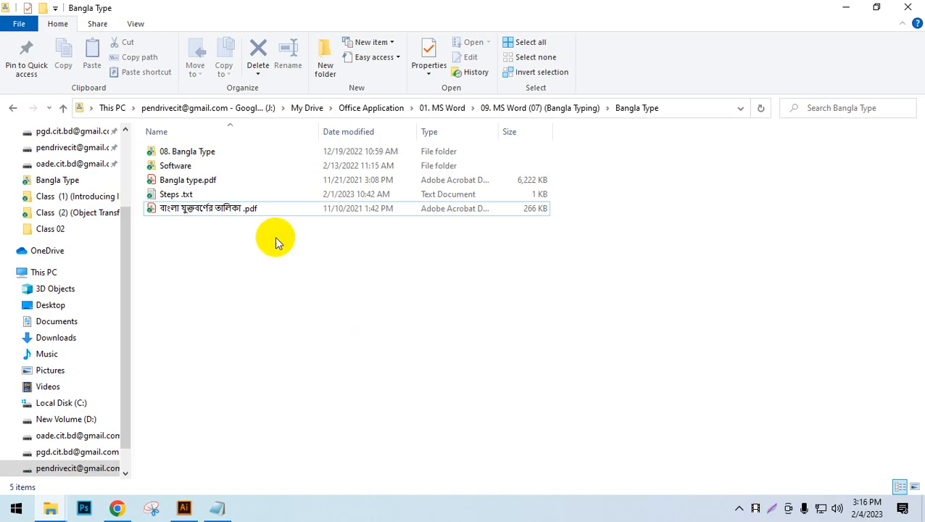
# Reopen বাংলা যুক্তবর্ণের তালিকা .pdf and look through the conjunct entries on its first two pages
pyautogui.doubleClick(260, 210)
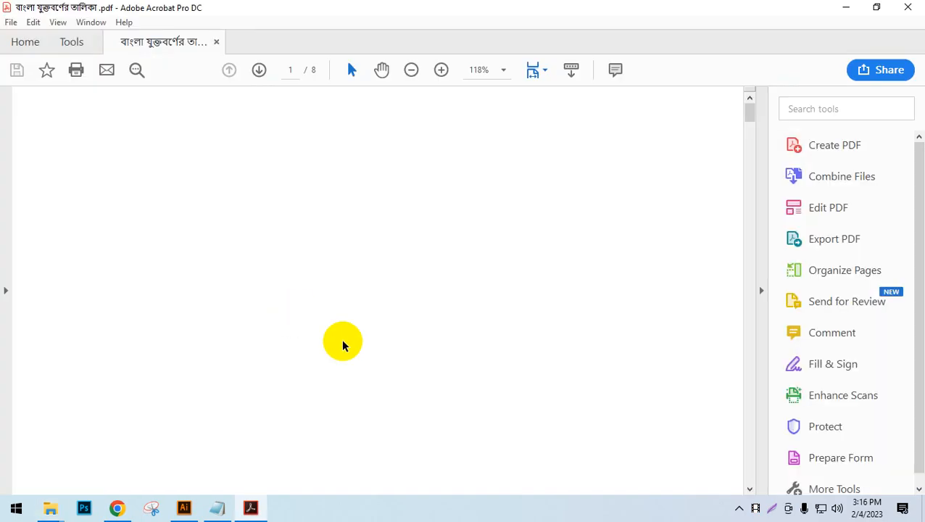
pyautogui.scroll(-5, 217, 311)
pyautogui.moveTo(185, 237); pyautogui.dragTo(496, 467)
pyautogui.click(210, 247)
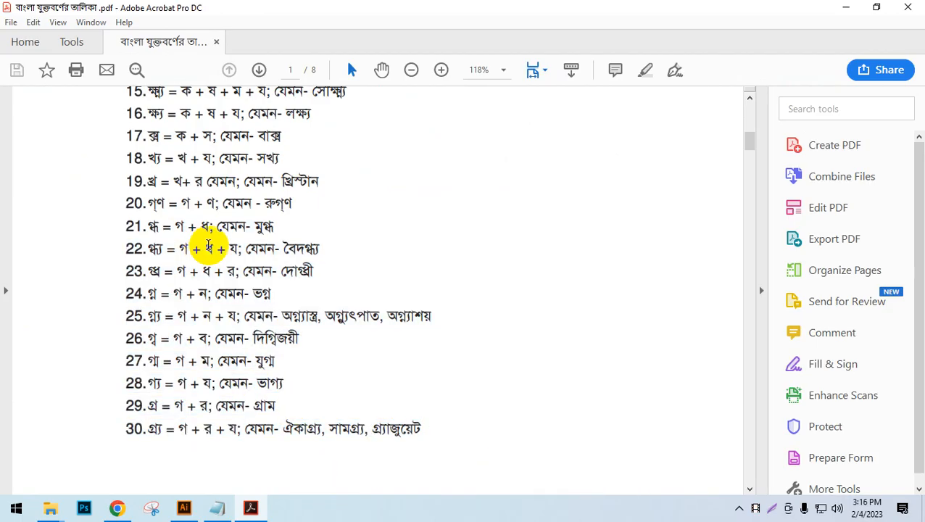
pyautogui.scroll(-9, 268, 253)
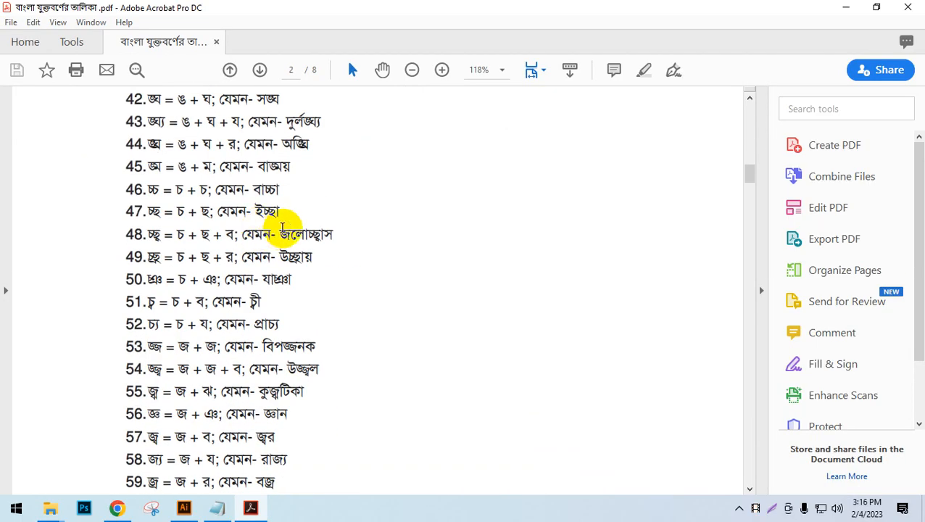
pyautogui.scroll(-10, 279, 232)
pyautogui.scroll(20, 270, 239)
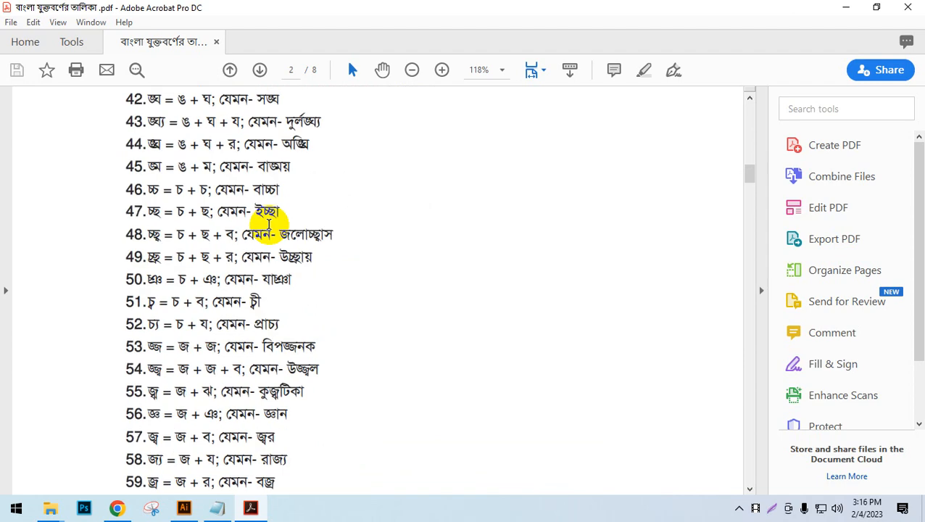
pyautogui.scroll(5, 235, 237)
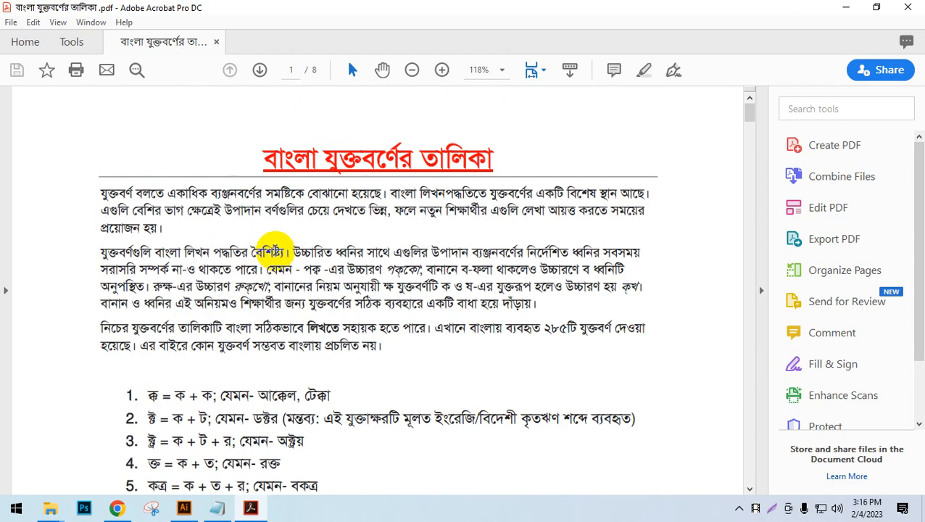
# Look over the introduction and first conjunct entries on page 1 once more, and close the list
pyautogui.scroll(-10, 358, 367)
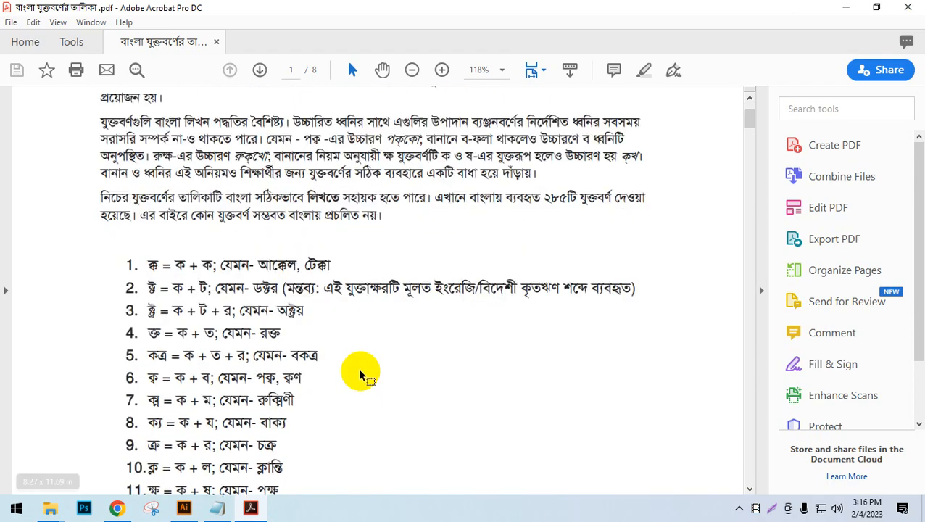
pyautogui.scroll(10, 356, 367)
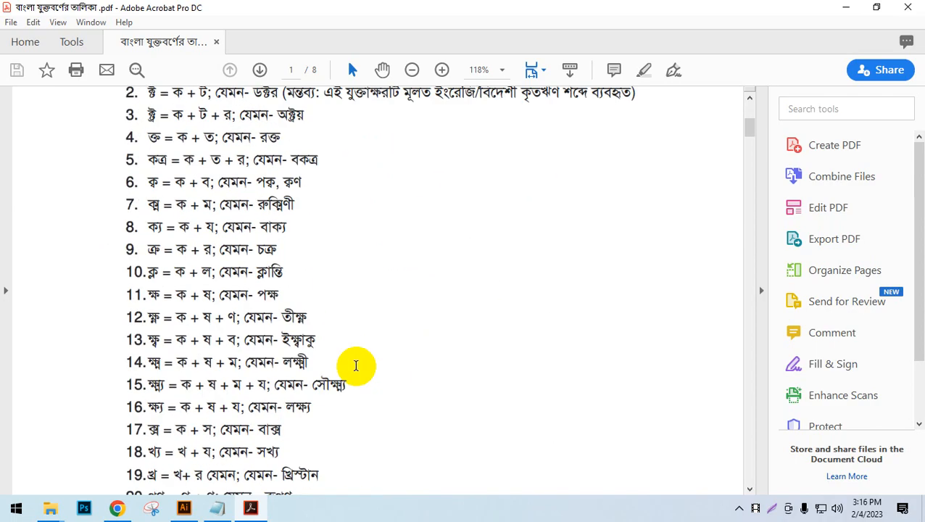
pyautogui.scroll(-3, 337, 339)
pyautogui.scroll(3, 332, 341)
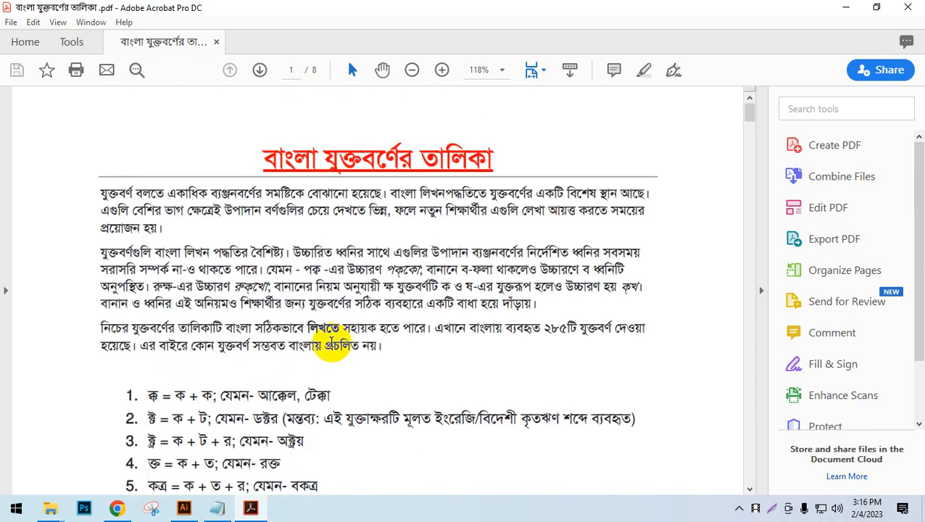
pyautogui.click(907, 7)
pyautogui.click(437, 324)
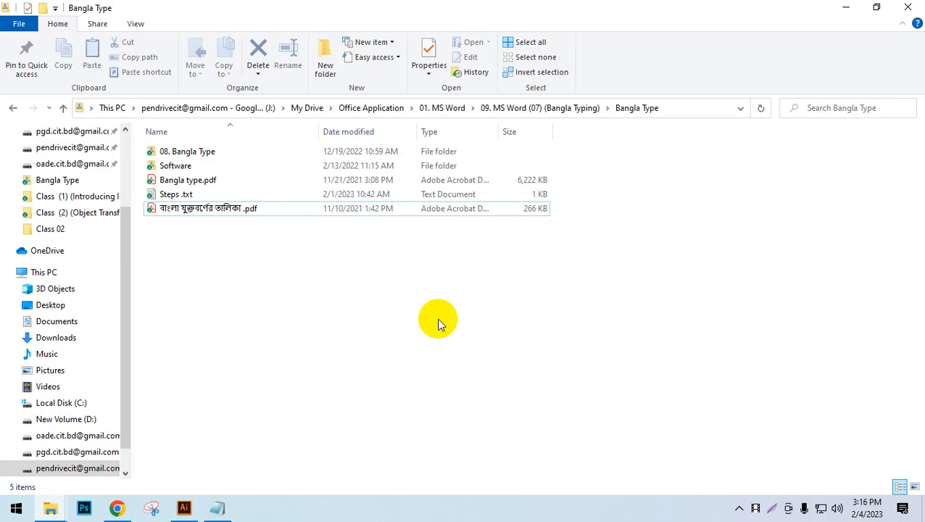
# Check the dates 8 and 11 February 2023 in the Windows calendar and close it
pyautogui.click(866, 507)
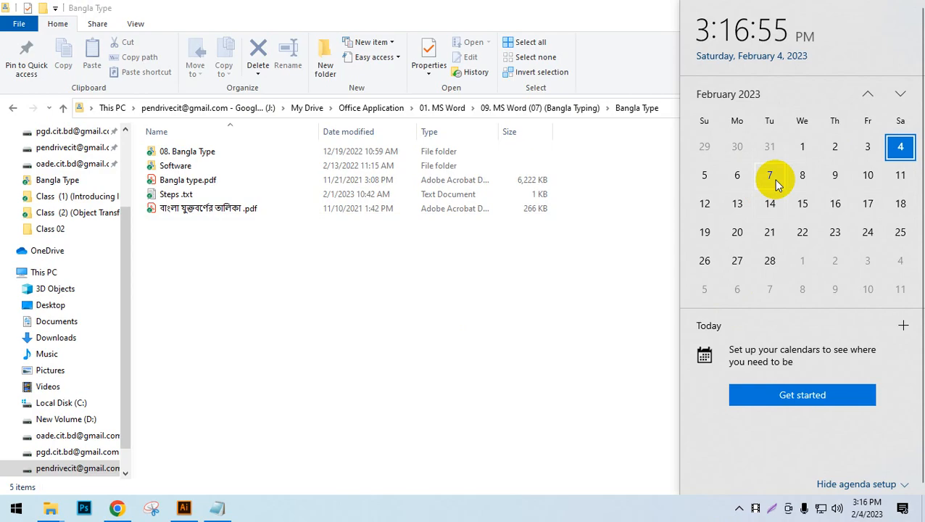
pyautogui.click(805, 180)
pyautogui.click(900, 175)
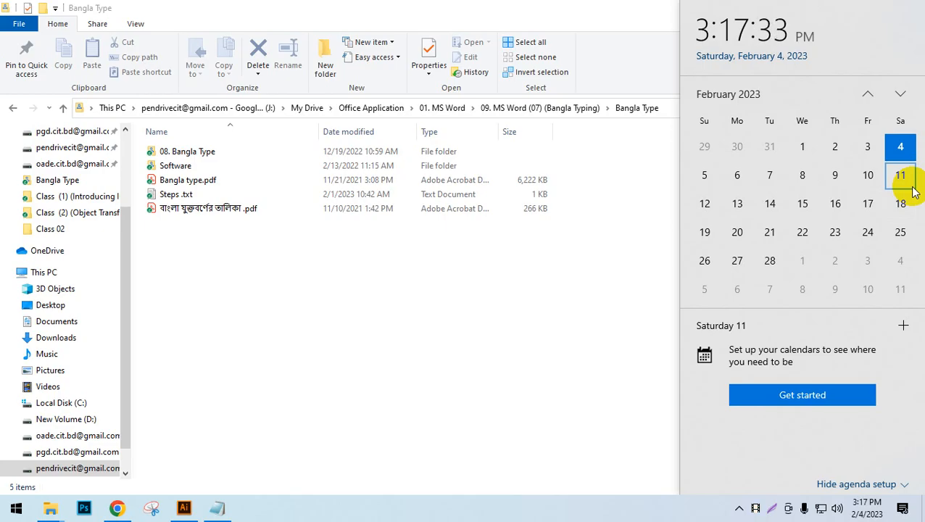
pyautogui.click(369, 8)
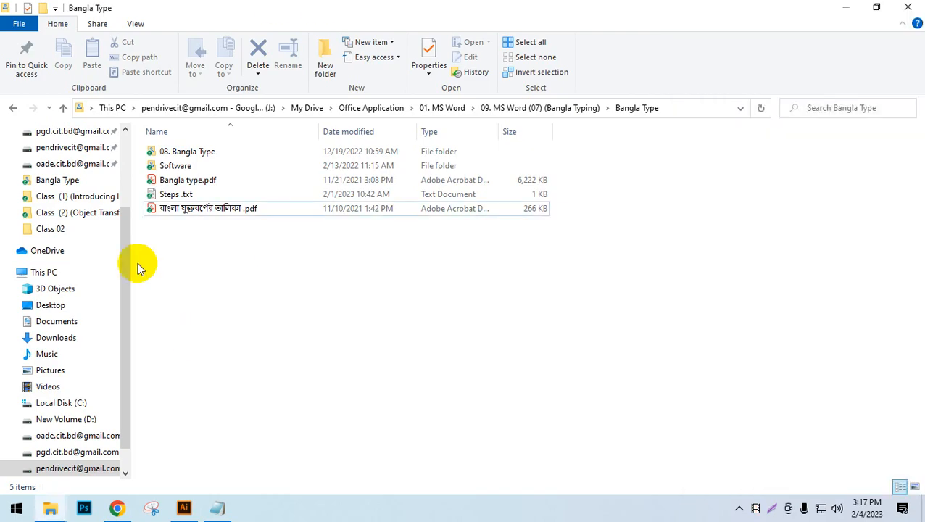
# Switch to Steps .txt in Notepad and highlight the working steps for the SutonnyMJ font, activating Bijoy 52 and writing Bangla text
pyautogui.click(217, 508)
pyautogui.click(316, 212)
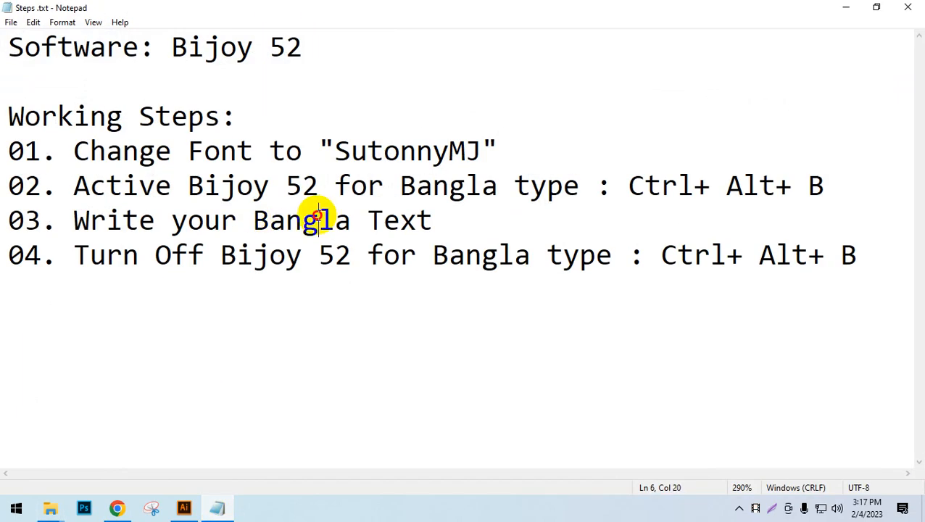
pyautogui.moveTo(74, 151); pyautogui.dragTo(510, 152)
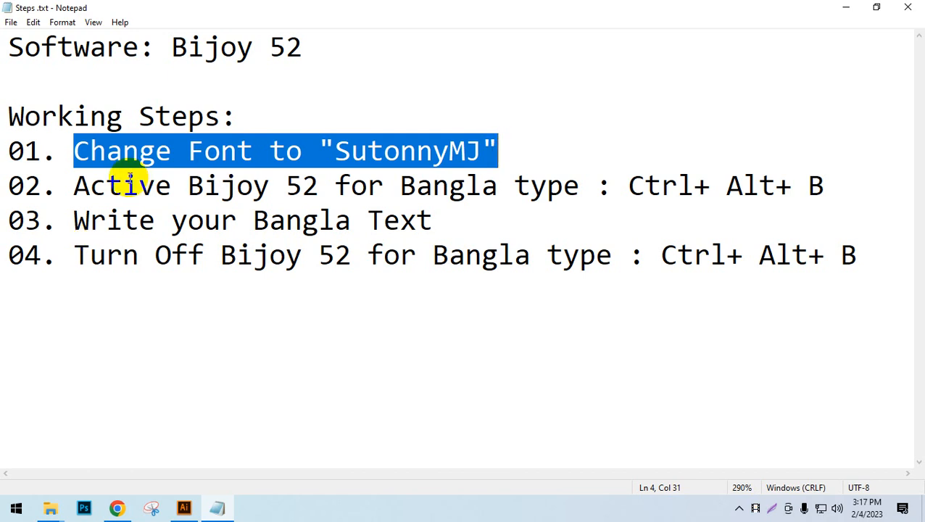
pyautogui.moveTo(129, 178); pyautogui.dragTo(826, 190)
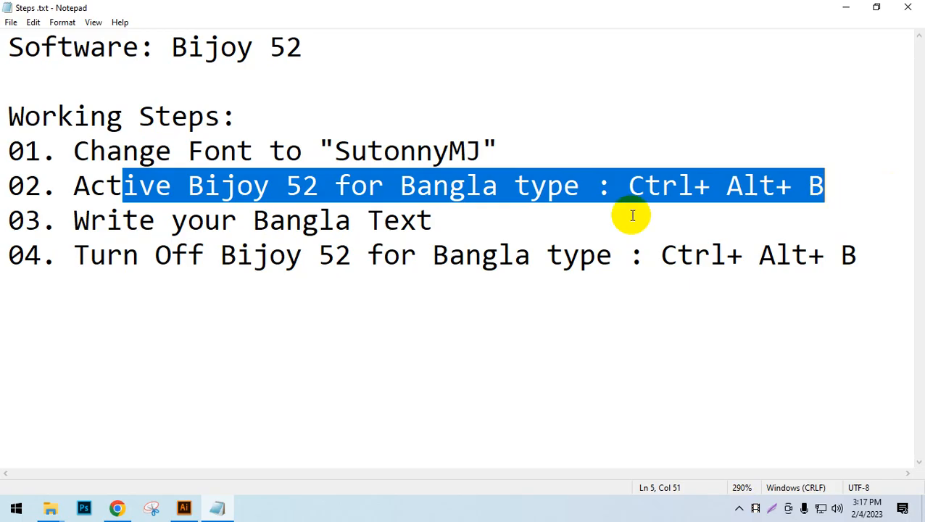
pyautogui.moveTo(269, 221); pyautogui.dragTo(505, 219)
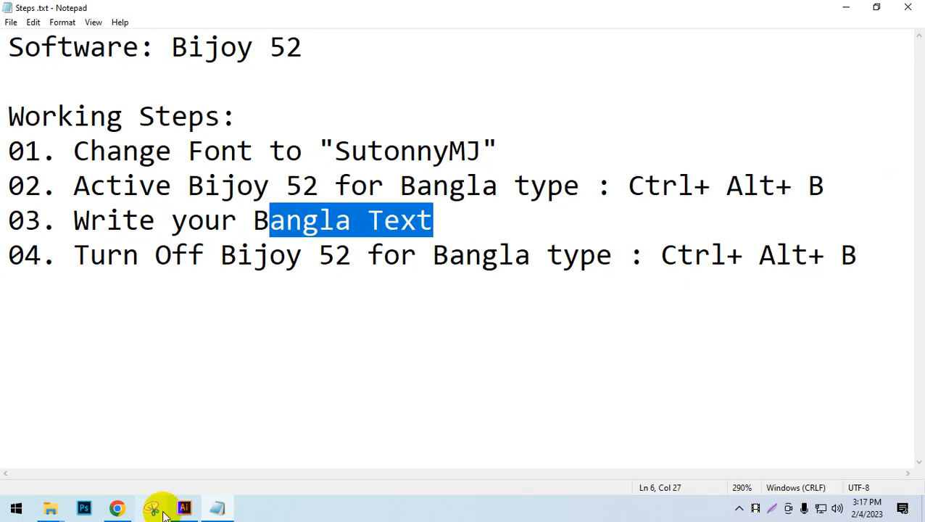
# Try to search Windows for Word while Bijoy typing is still active, and discard the search text
pyautogui.click(16, 509)
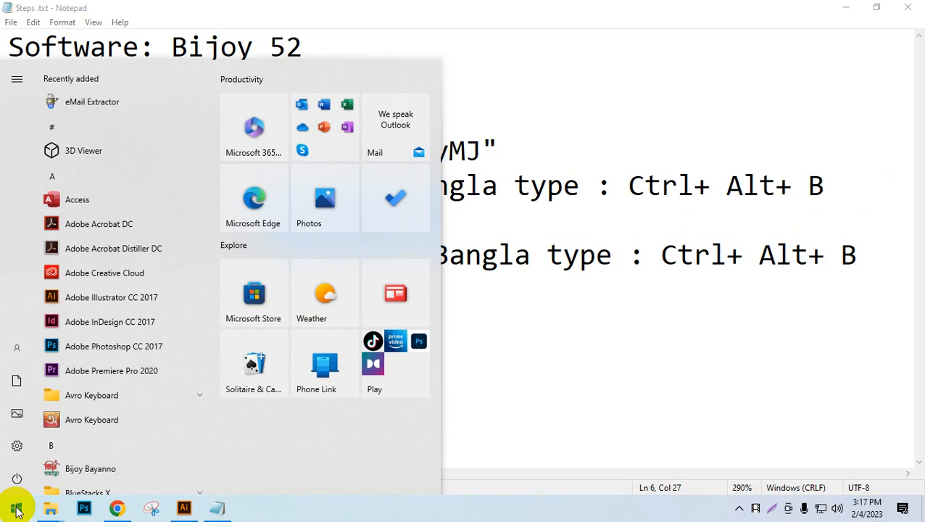
pyautogui.write('hMc')
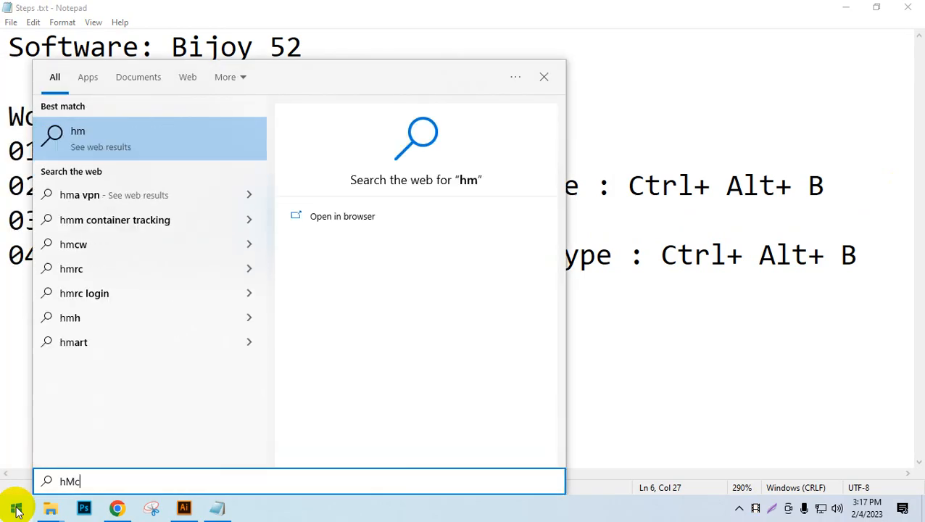
pyautogui.write('w')
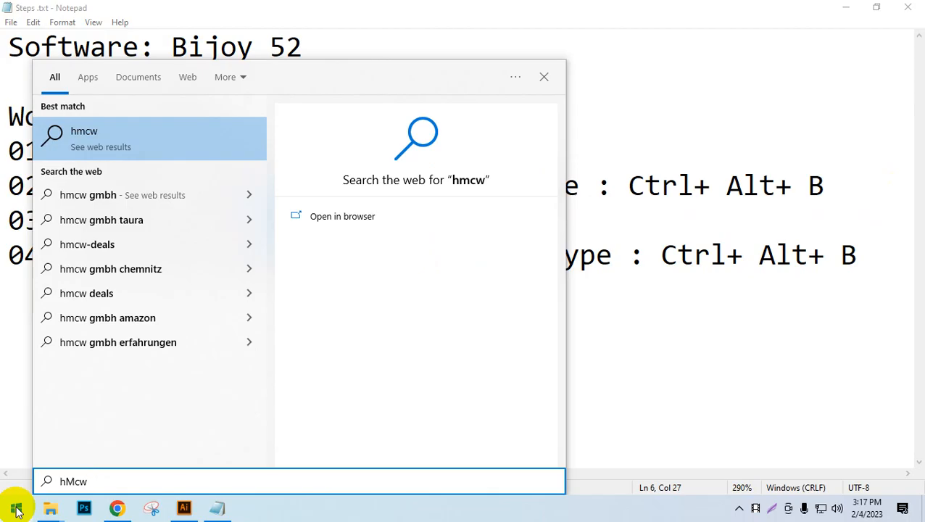
pyautogui.press('BackSpace')
pyautogui.press('BackSpace')
pyautogui.press('BackSpace')
pyautogui.press('BackSpace')
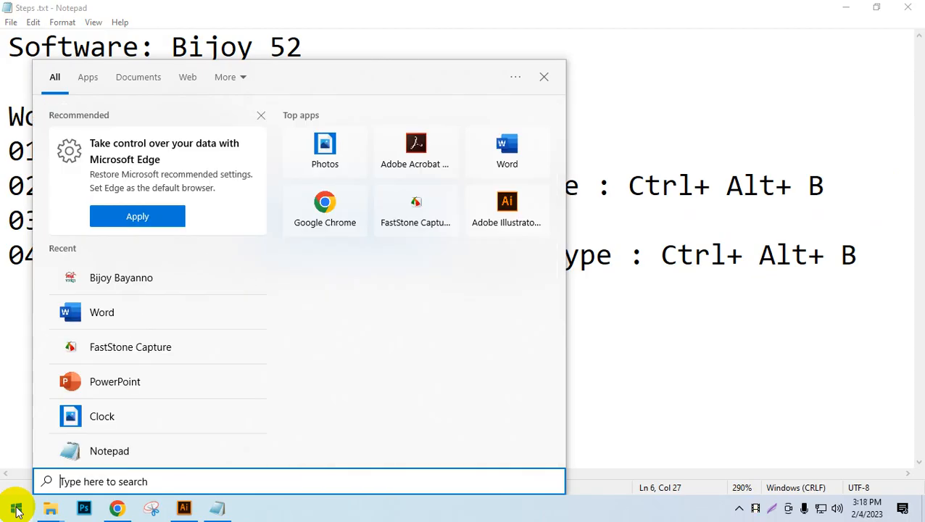
pyautogui.click(16, 511)
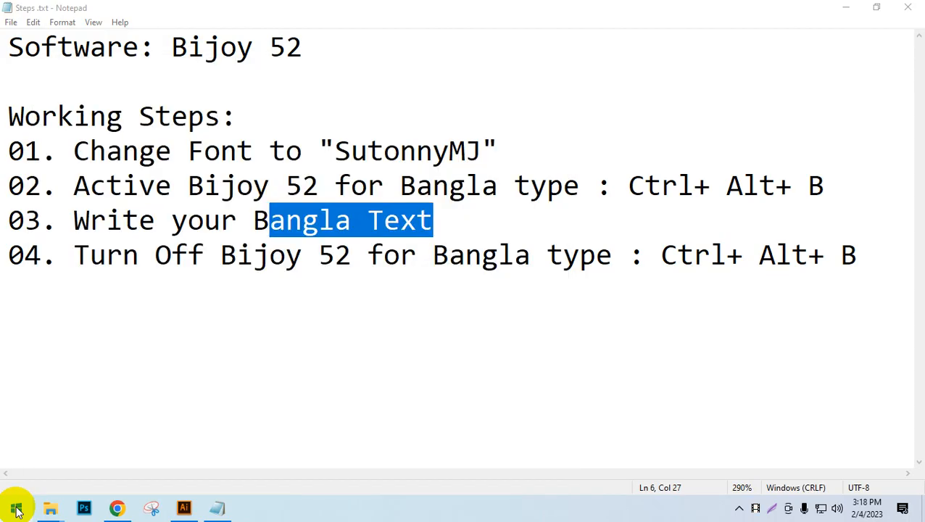
# Highlight working step 04 about turning off Bijoy 52 for Bangla typing, and clear the highlight
pyautogui.click(156, 221)
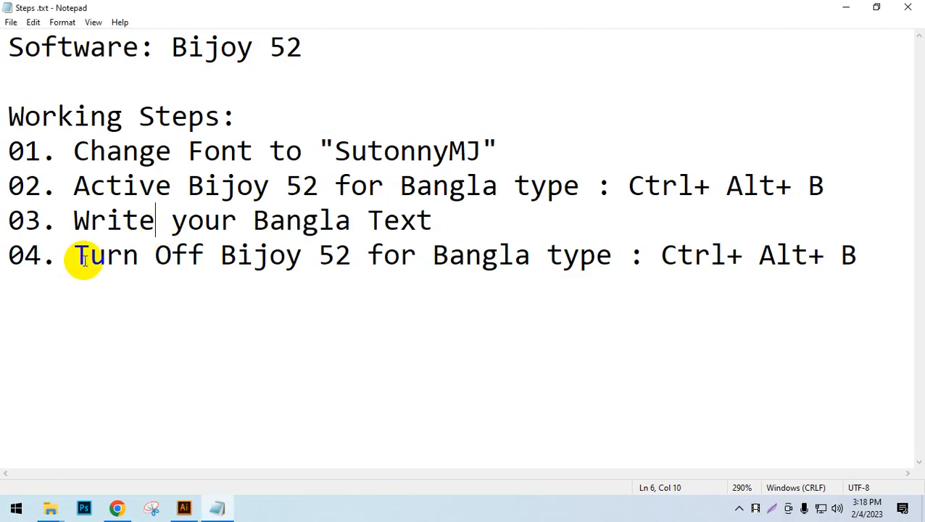
pyautogui.moveTo(71, 257); pyautogui.dragTo(638, 261)
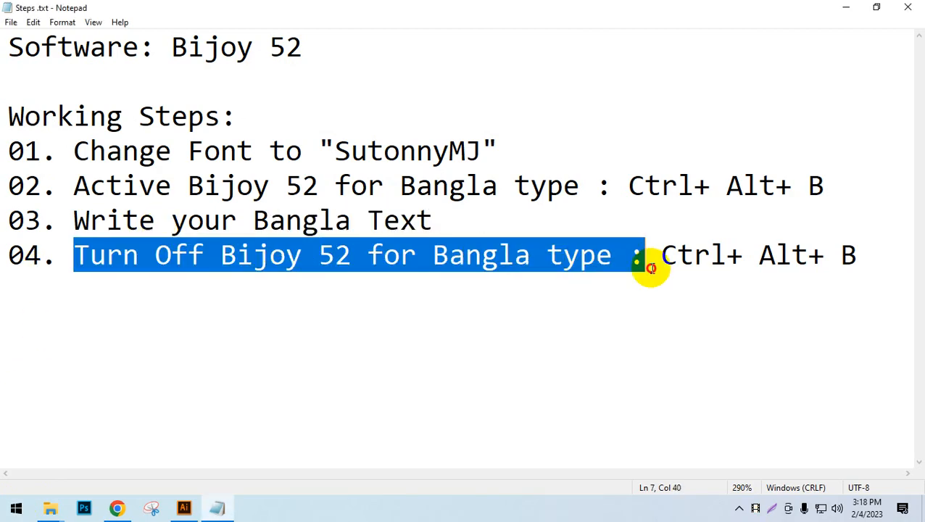
pyautogui.click(390, 254)
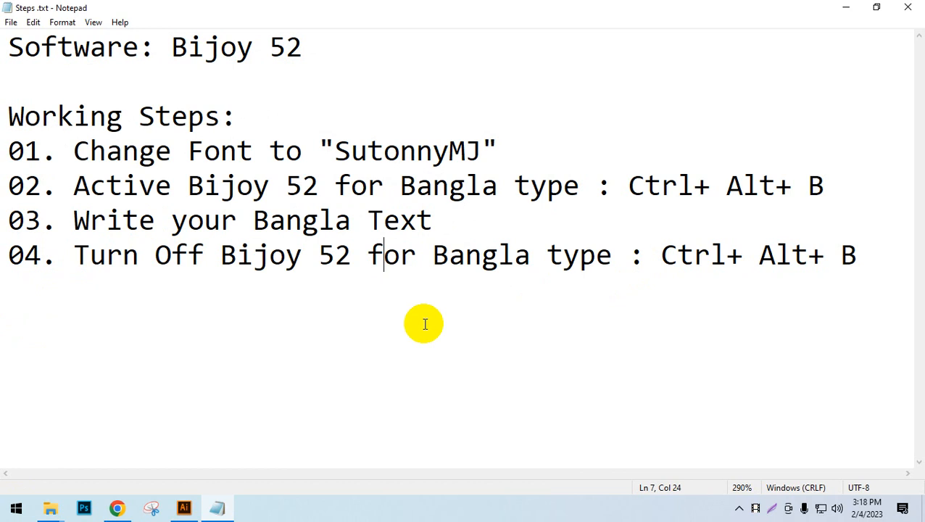
# Search Windows for "word" with Bijoy typing turned off, and clear and close the search
pyautogui.click(16, 508)
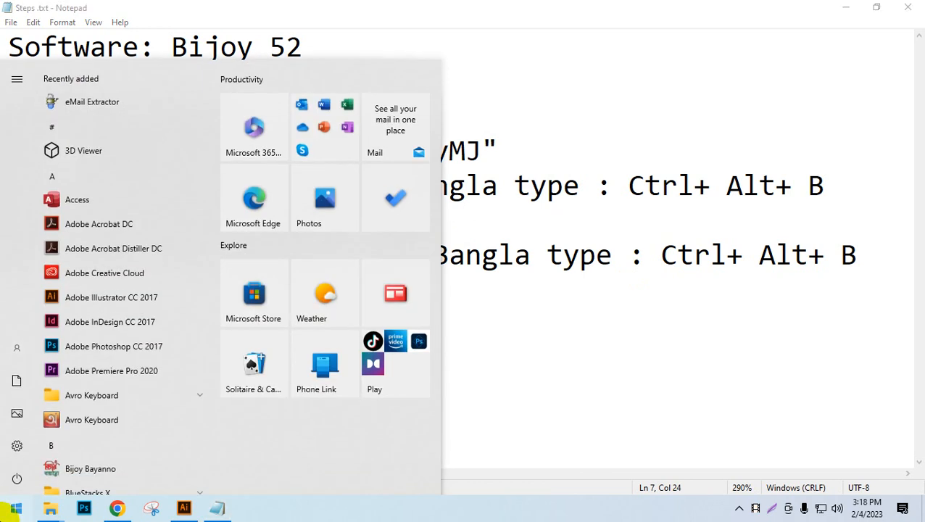
pyautogui.write('word')
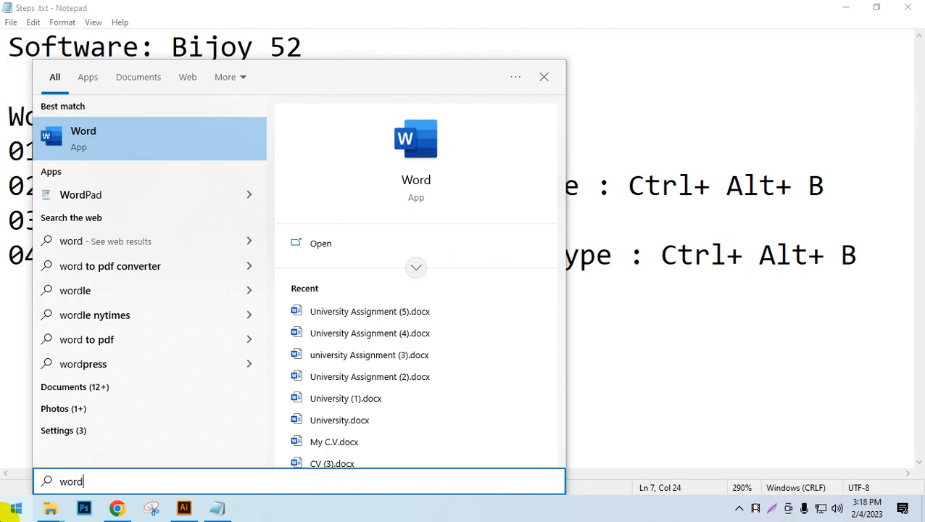
pyautogui.press('BackSpace')
pyautogui.press('BackSpace')
pyautogui.press('BackSpace')
pyautogui.press('BackSpace')
pyautogui.press('Escape')
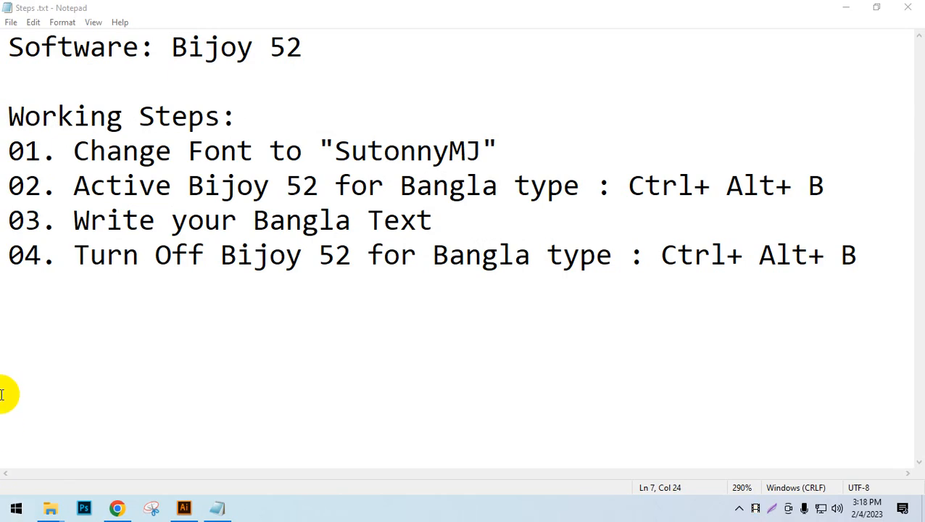
# Switch Bijoy Bayanno from English to Bijoy Classic and back to English, checking the active mode after each change
pyautogui.click(738, 508)
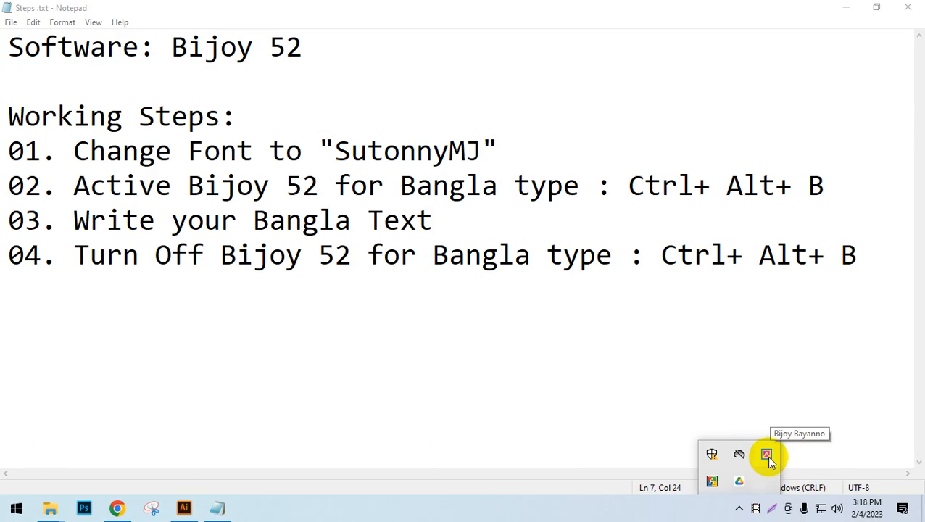
pyautogui.rightClick(768, 457)
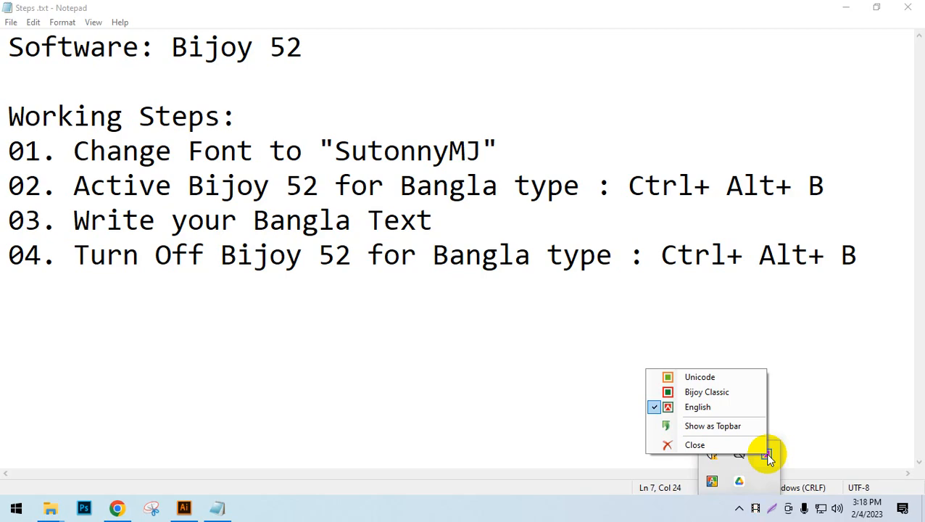
pyautogui.click(767, 455)
pyautogui.rightClick(766, 455)
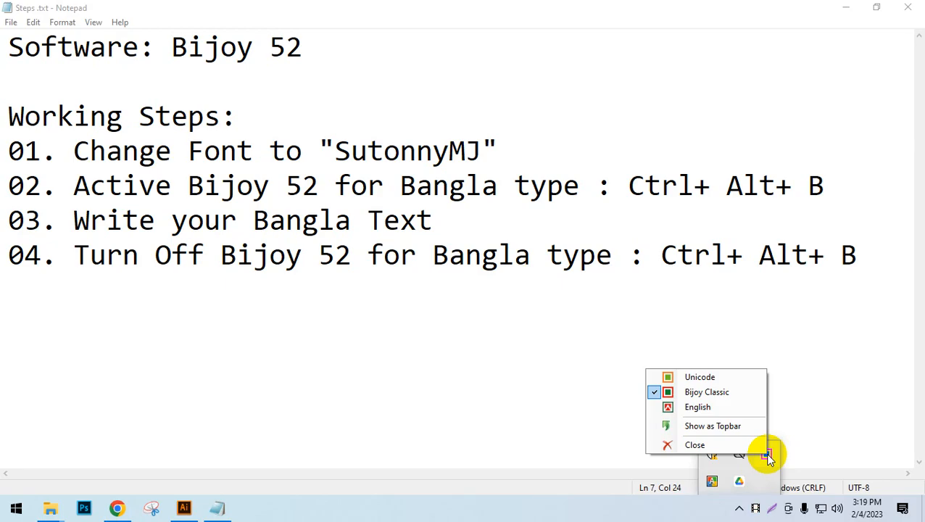
pyautogui.click(767, 454)
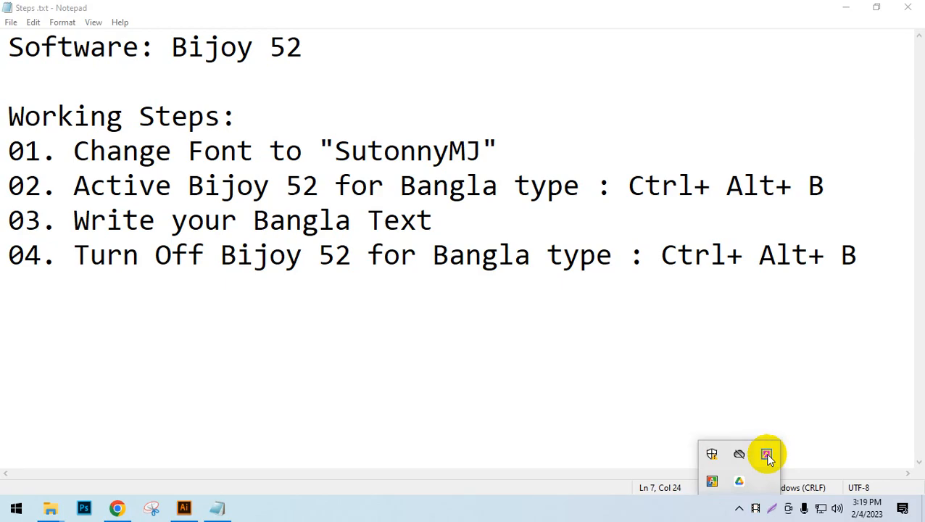
pyautogui.click(767, 454)
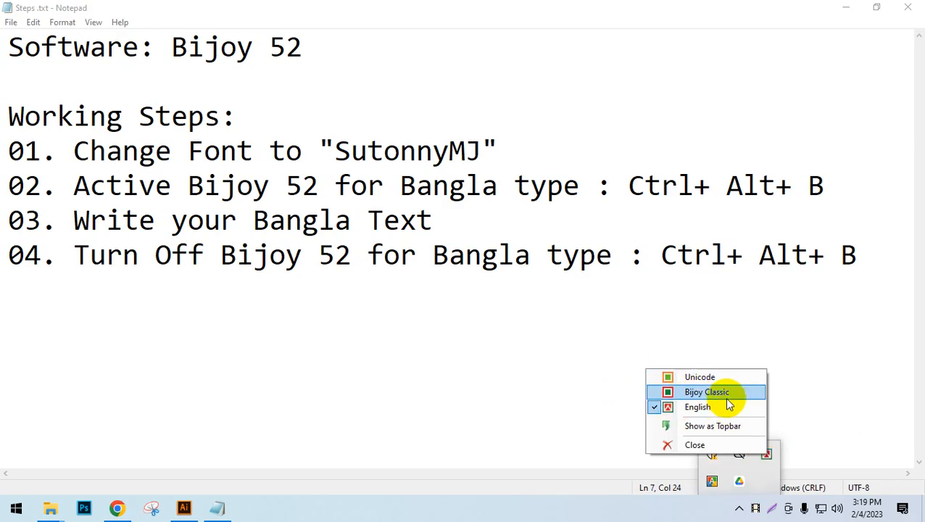
pyautogui.click(533, 355)
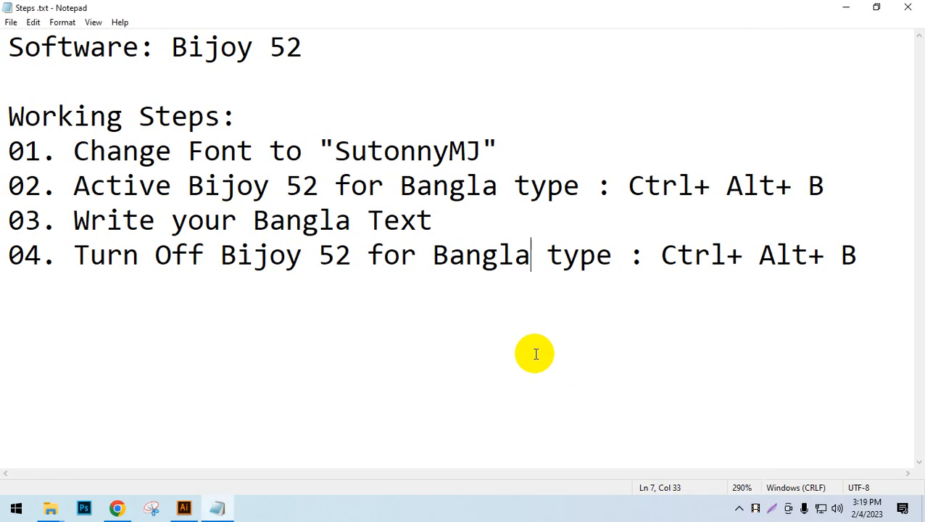
# Close Steps .txt and briefly select all the items in the Bangla Type folder
pyautogui.click(907, 8)
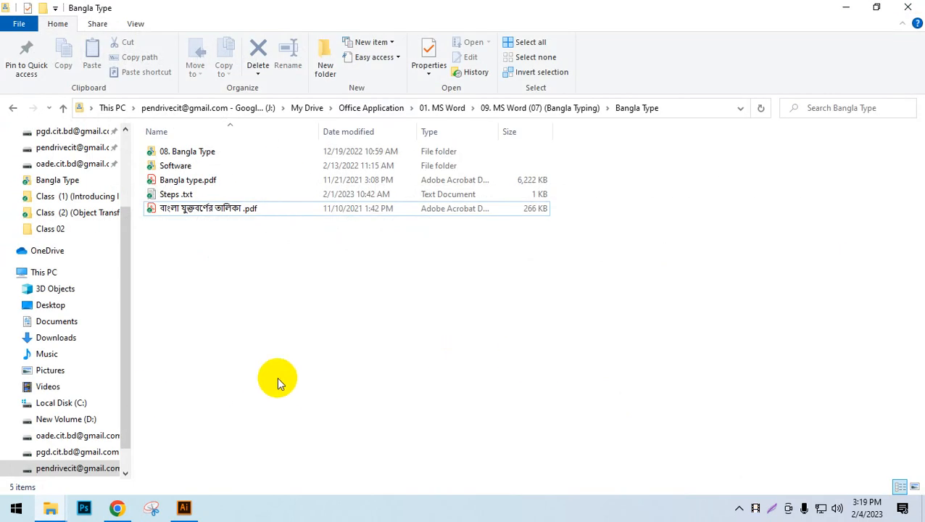
pyautogui.moveTo(355, 306); pyautogui.dragTo(142, 143)
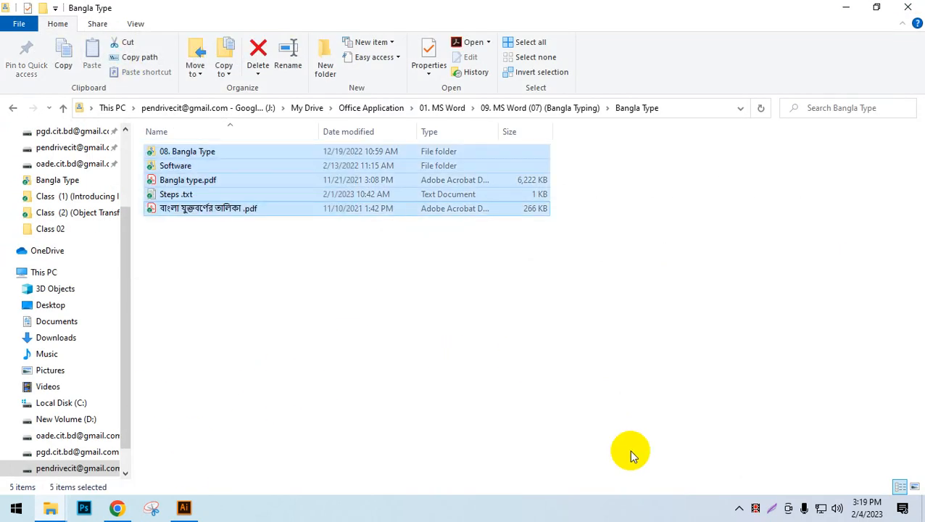
pyautogui.click(591, 412)
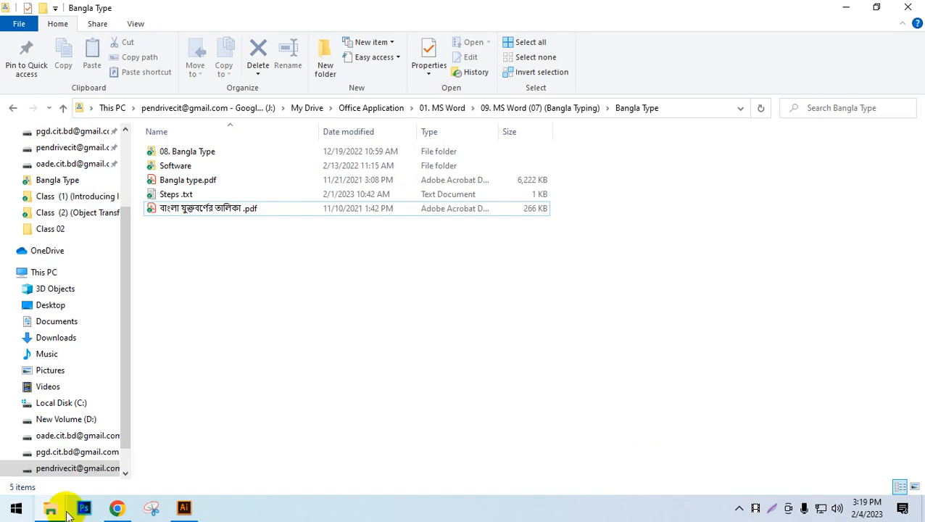
# Look over the Bijoy52 Software folder in Google Drive in Chrome, go back to the shared Bangla Type folder, and minimize the browser
pyautogui.click(116, 506)
pyautogui.click(308, 11)
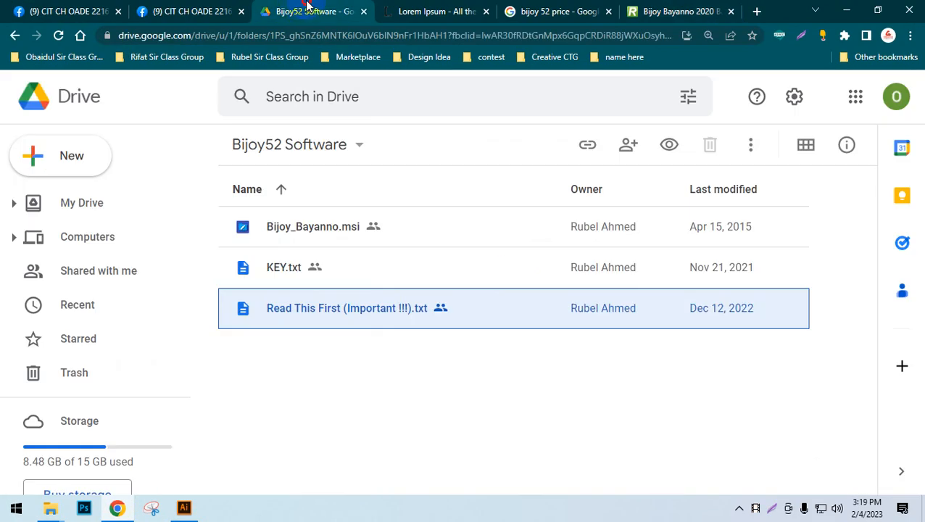
pyautogui.click(545, 384)
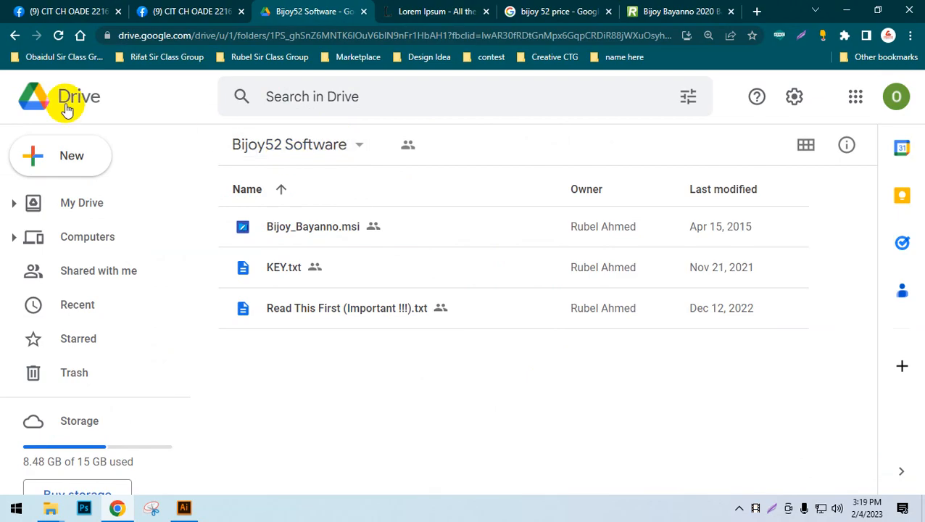
pyautogui.click(16, 37)
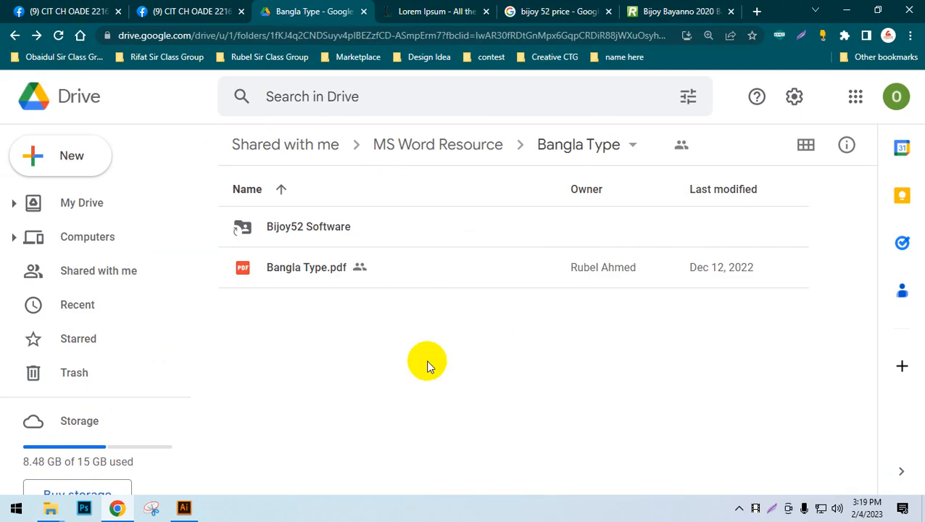
pyautogui.click(846, 10)
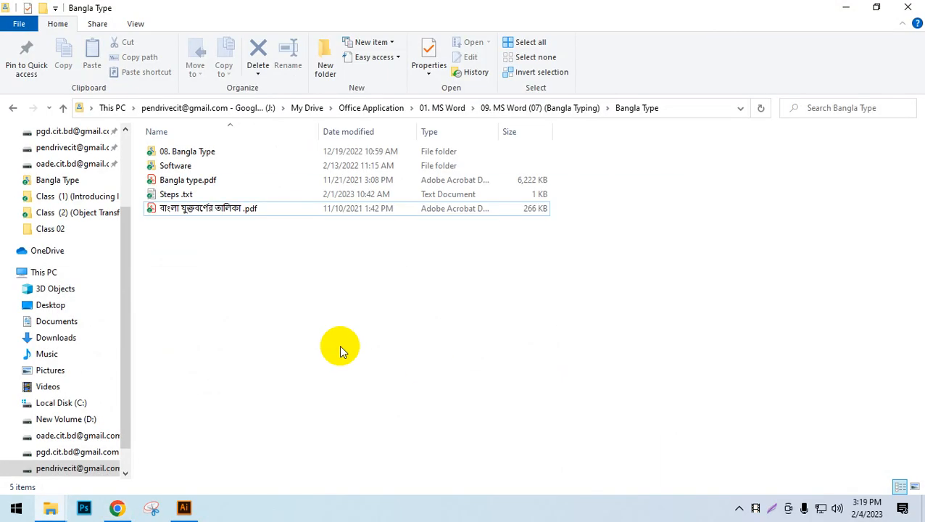
# Bring up the Windows list of installed applications
pyautogui.click(16, 508)
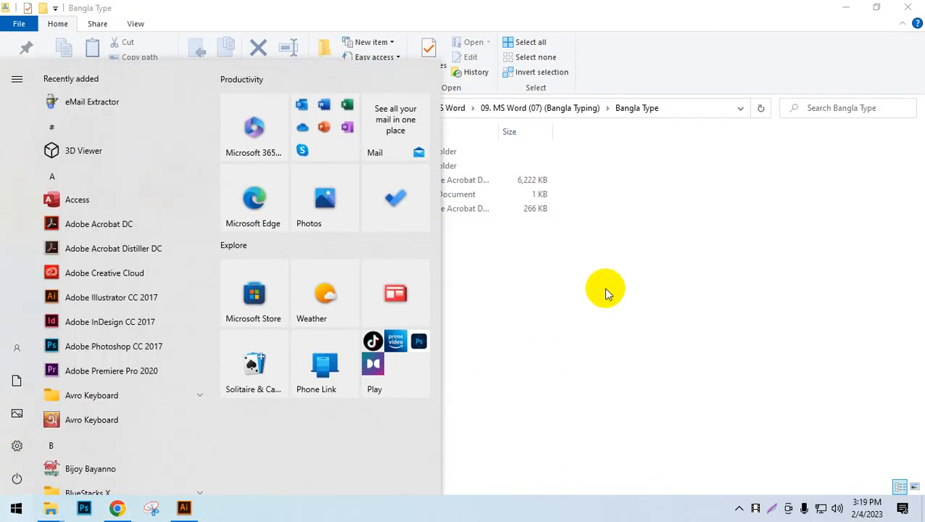